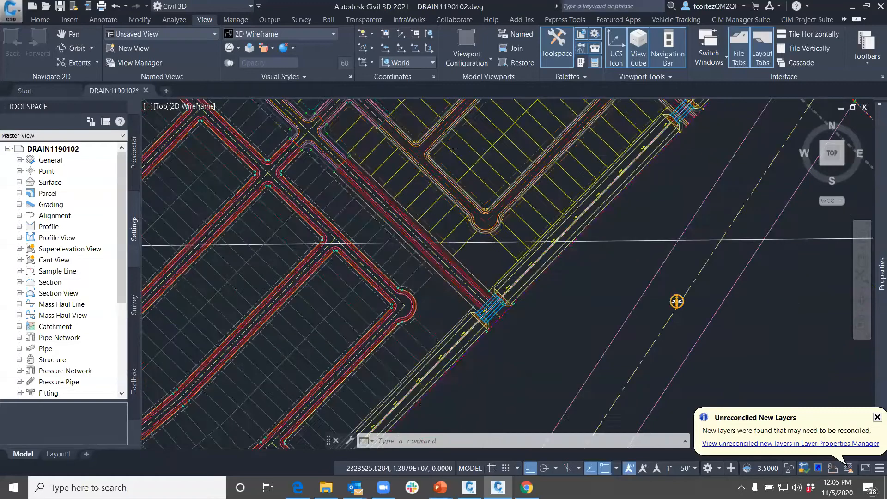
# Examine the drainage channel and its crossings along the edge of the subdivision plan
pyautogui.scroll(-2, 506, 284)
pyautogui.moveTo(539, 246); pyautogui.dragTo(465, 340, button='middle')
pyautogui.scroll(2, 578, 232)
pyautogui.moveTo(578, 232); pyautogui.dragTo(497, 332, button='middle')
pyautogui.scroll(2, 631, 205)
pyautogui.scroll(2, 657, 191)
pyautogui.moveTo(657, 192); pyautogui.dragTo(590, 283, button='middle')
pyautogui.scroll(2, 591, 281)
pyautogui.scroll(2, 594, 234)
pyautogui.scroll(-4, 596, 248)
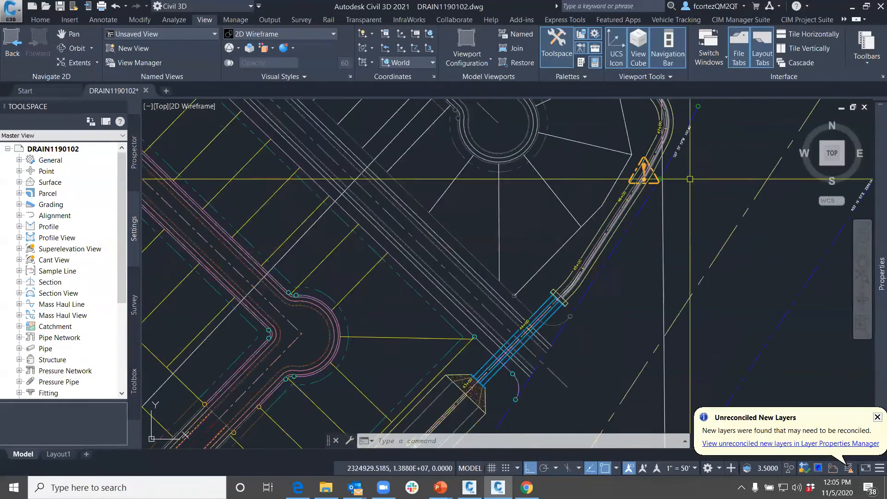
pyautogui.moveTo(532, 327); pyautogui.dragTo(620, 231, button='middle')
pyautogui.moveTo(530, 346); pyautogui.dragTo(580, 290, button='middle')
pyautogui.scroll(-2, 571, 298)
pyautogui.scroll(-3, 571, 297)
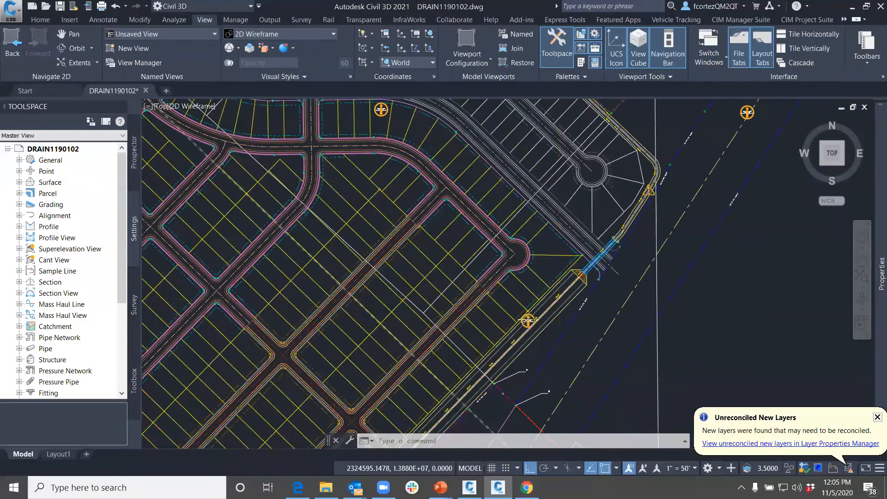
pyautogui.scroll(-3, 571, 298)
pyautogui.moveTo(562, 295); pyautogui.dragTo(640, 210, button='middle')
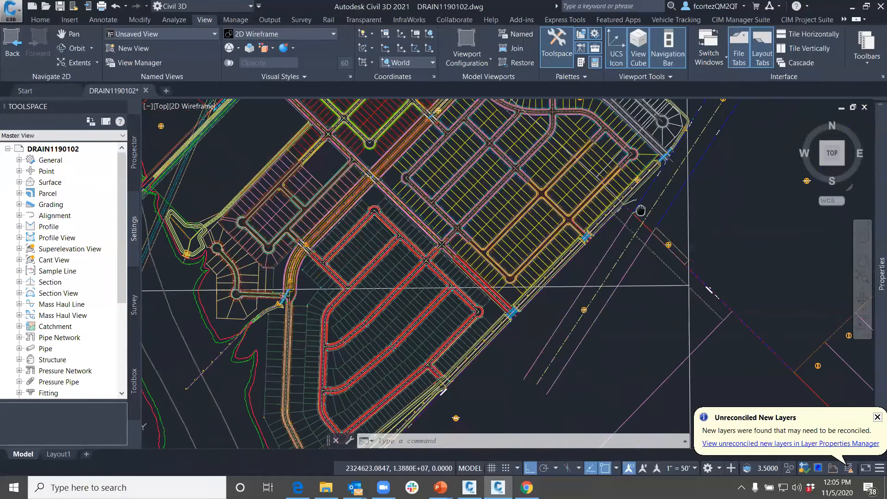
# Create an assembly named Trap Channel, type Other with Basic styles, and place its baseline in an empty area beside the plan
pyautogui.scroll(5, 640, 211)
pyautogui.scroll(-8, 418, 289)
pyautogui.scroll(8, 471, 320)
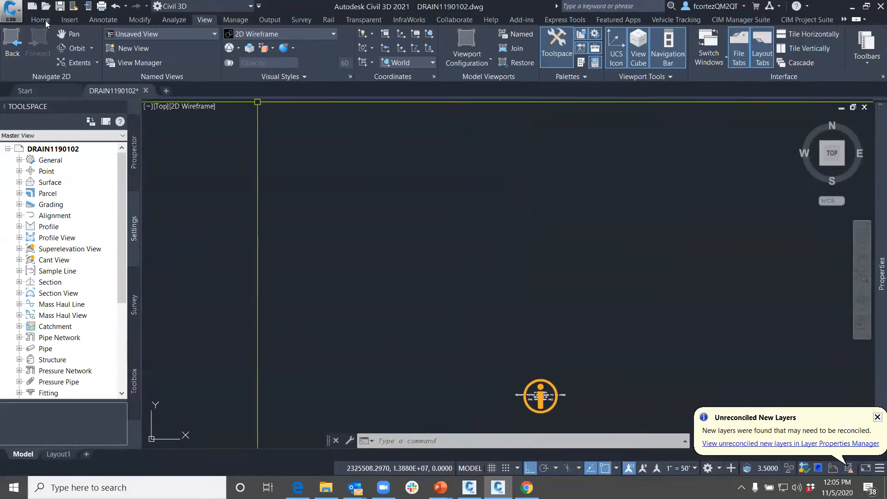
pyautogui.click(43, 20)
pyautogui.click(296, 50)
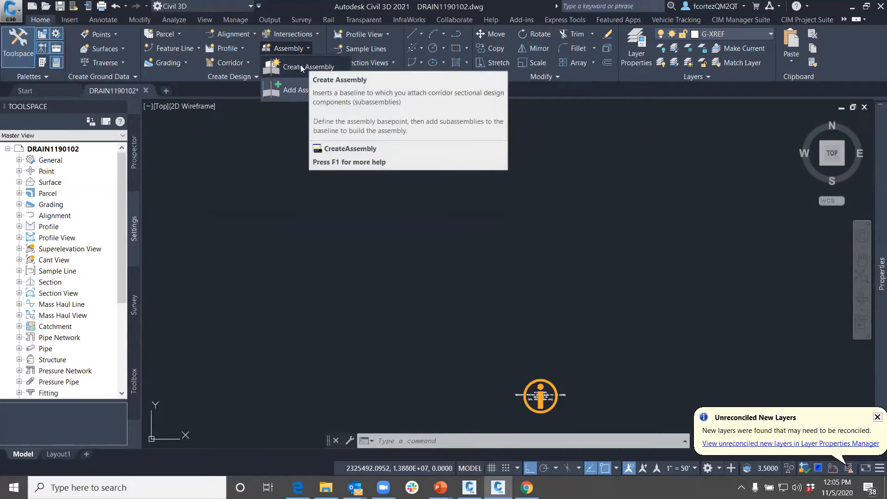
pyautogui.click(309, 66)
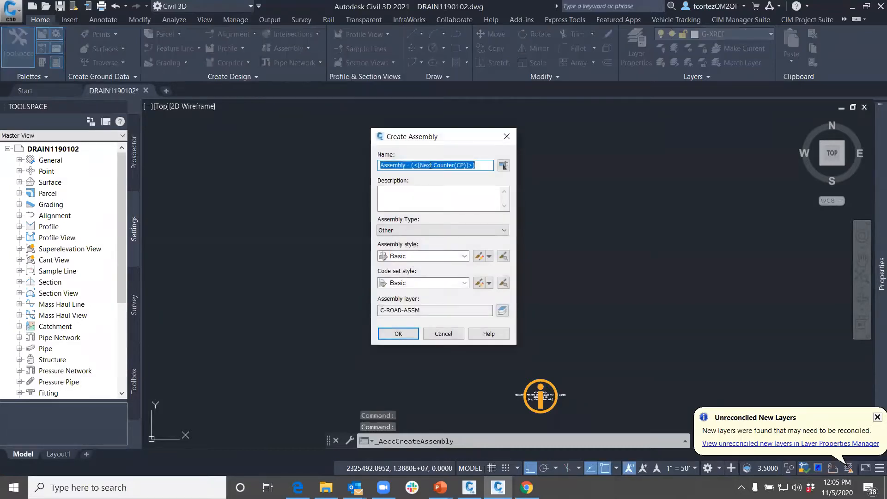
pyautogui.write('Trap Channel')
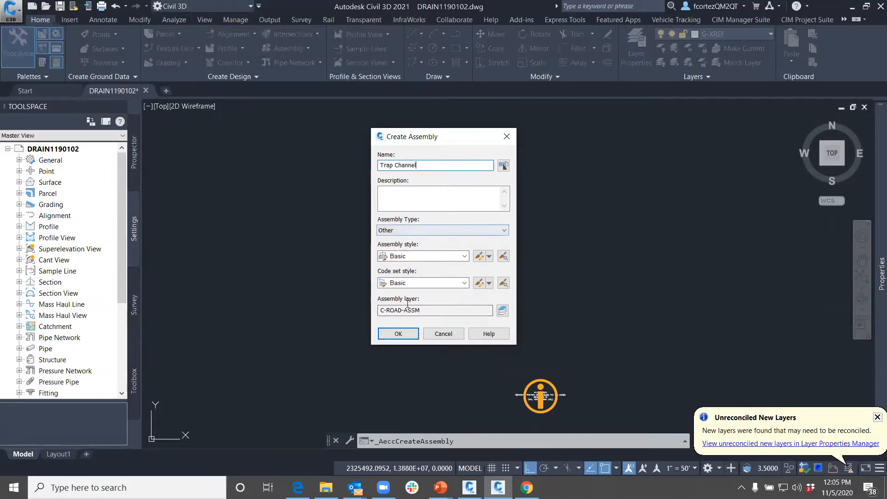
pyautogui.click(398, 333)
pyautogui.click(426, 306)
pyautogui.moveTo(420, 305); pyautogui.dragTo(404, 301, button='middle')
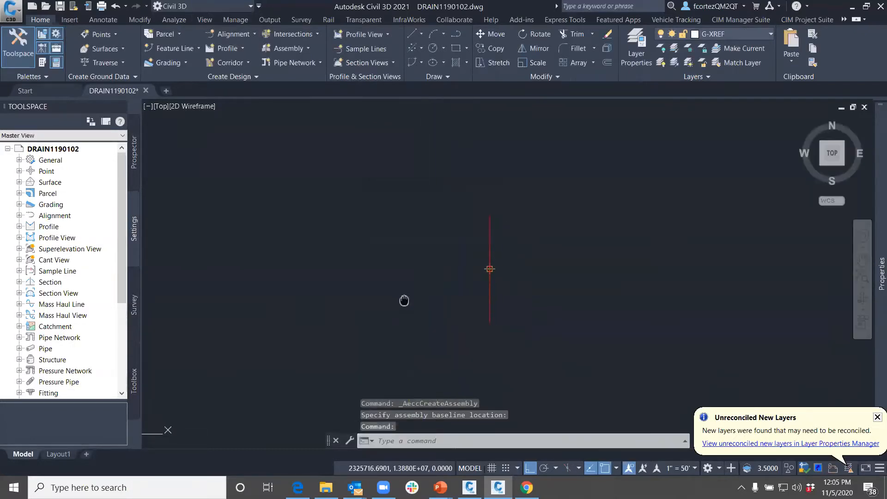
# Attach the Channel subassembly from the Imperial Trench Pipes set to the Trap Channel assembly's baseline marker point
pyautogui.click(41, 64)
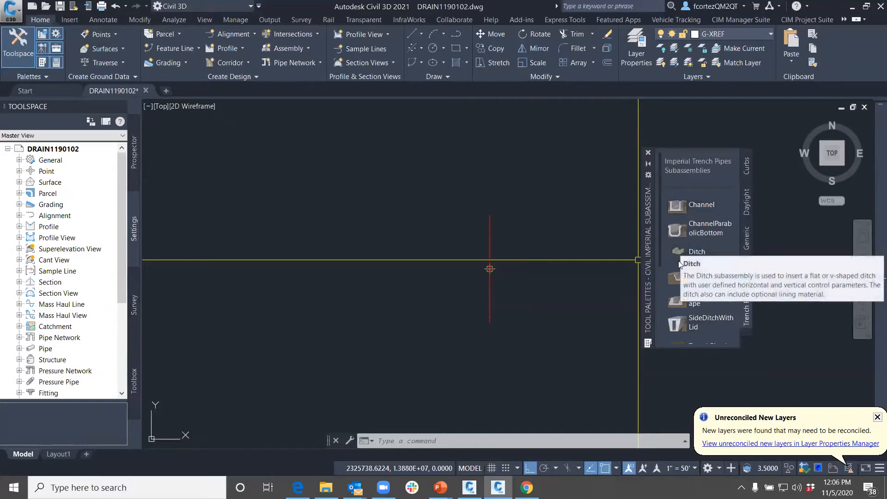
pyautogui.click(674, 207)
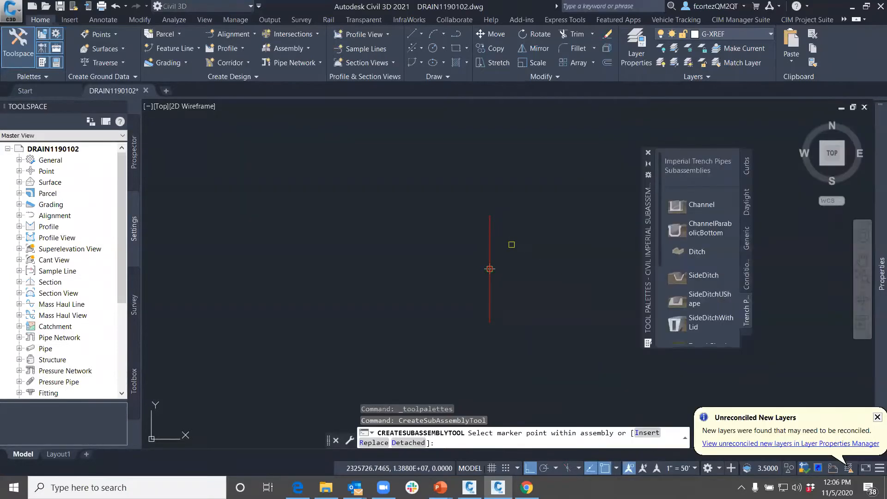
pyautogui.click(489, 268)
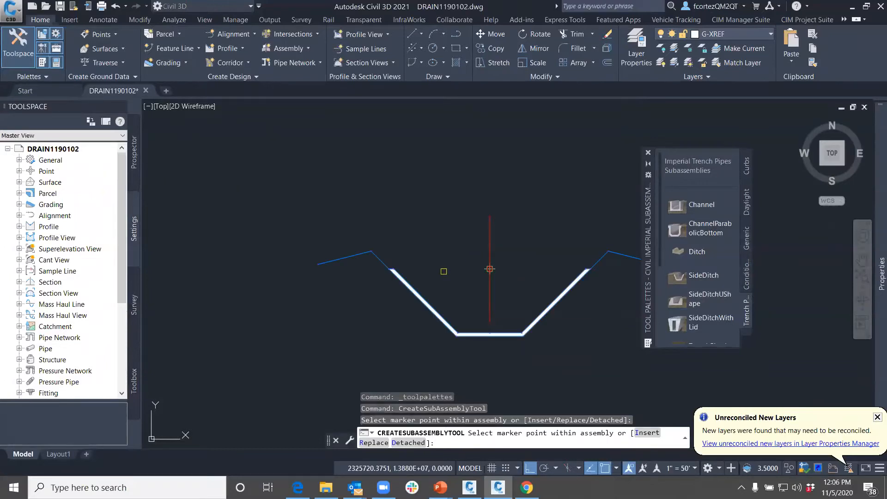
pyautogui.scroll(-2, 443, 271)
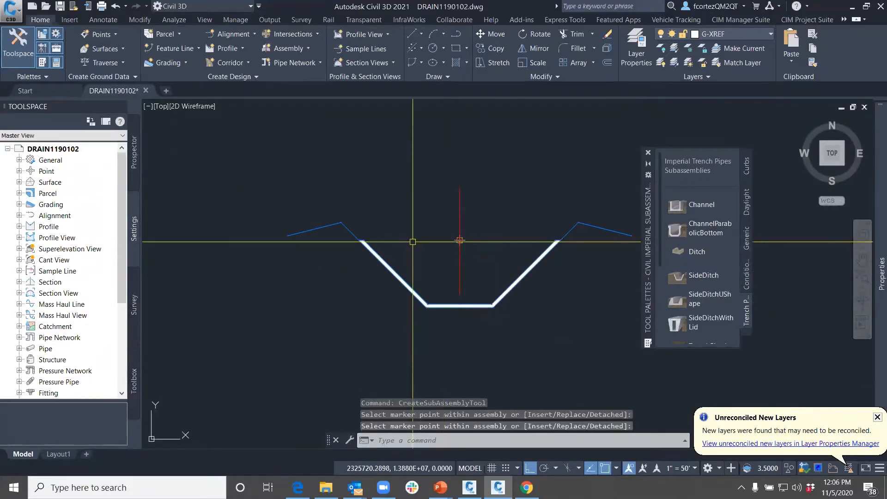
pyautogui.moveTo(415, 247); pyautogui.dragTo(406, 237, button='middle')
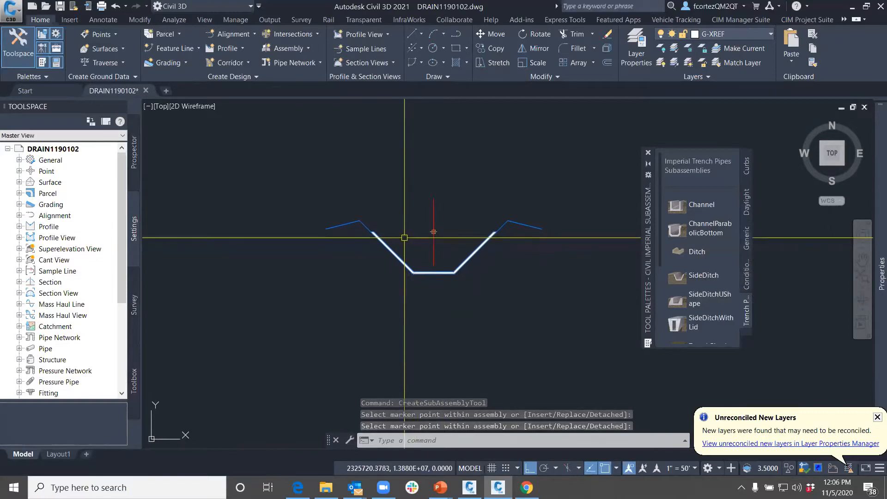
pyautogui.press('Return')
# Inspect the Channel subassembly's marker points along the channel bottom and its attachment at the baseline
pyautogui.click(391, 245)
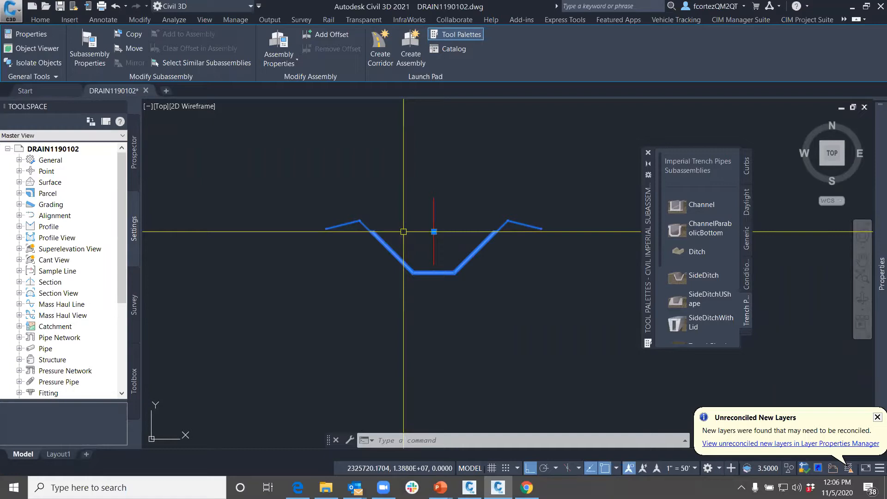
pyautogui.scroll(8, 422, 256)
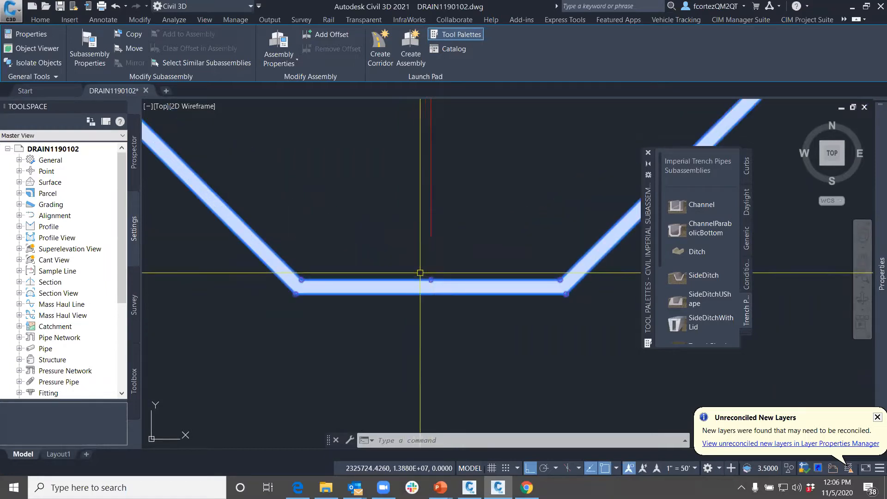
pyautogui.scroll(3, 429, 278)
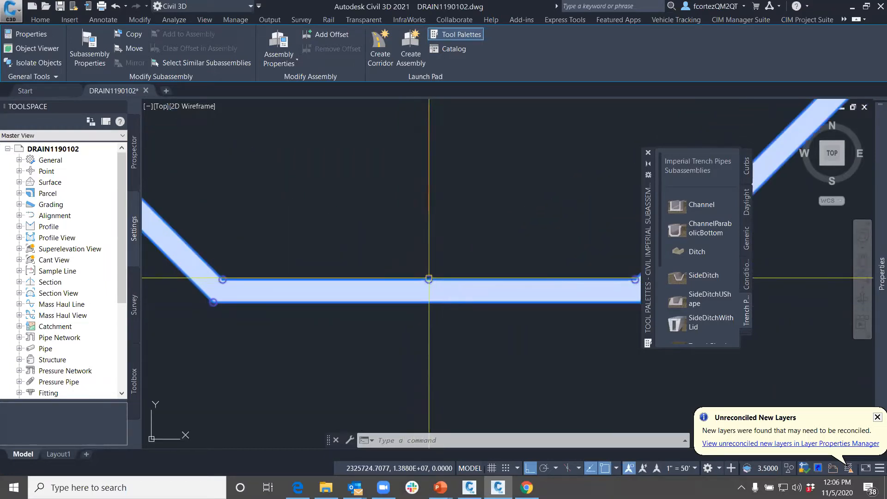
pyautogui.scroll(-5, 428, 278)
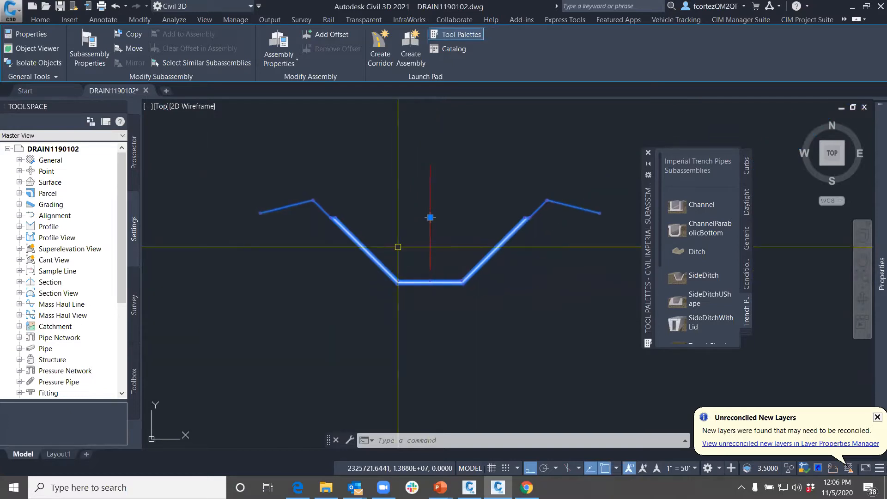
pyautogui.scroll(4, 434, 242)
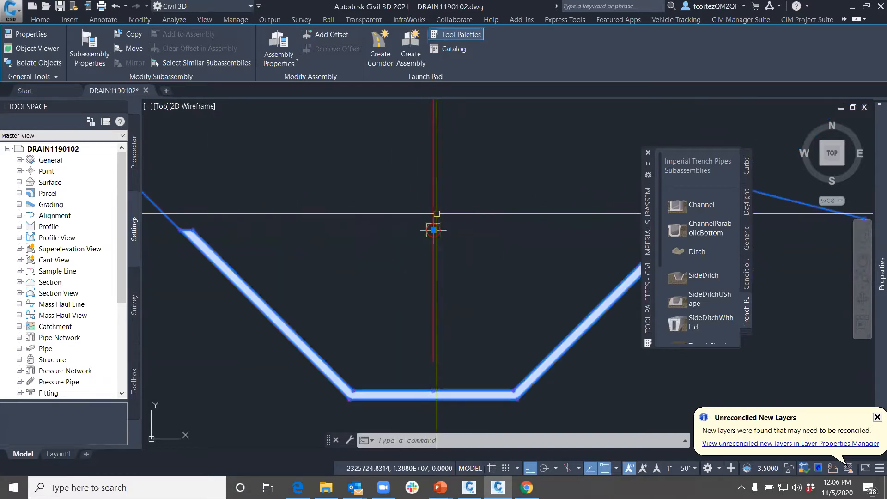
pyautogui.press('Escape')
pyautogui.press('Escape')
# Inspect the Trap Channel assembly's baseline and insertion point relative to the channel section
pyautogui.scroll(-2, 434, 231)
pyautogui.click(432, 227)
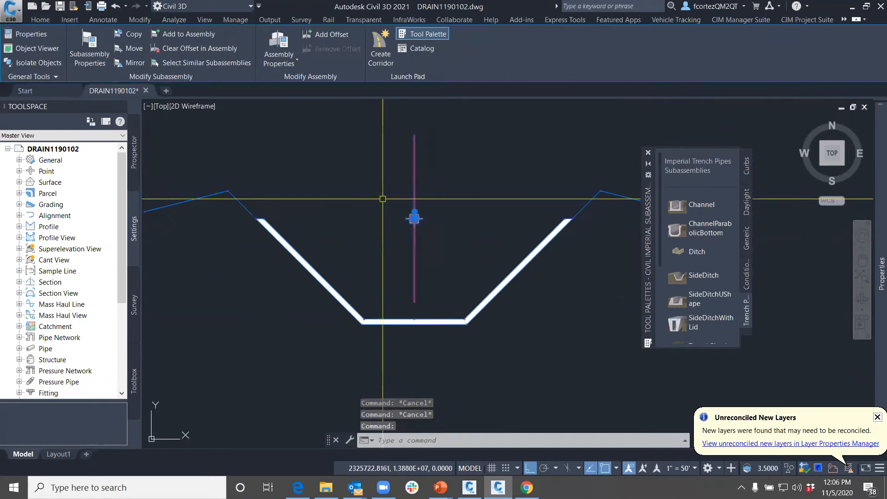
pyautogui.scroll(5, 389, 202)
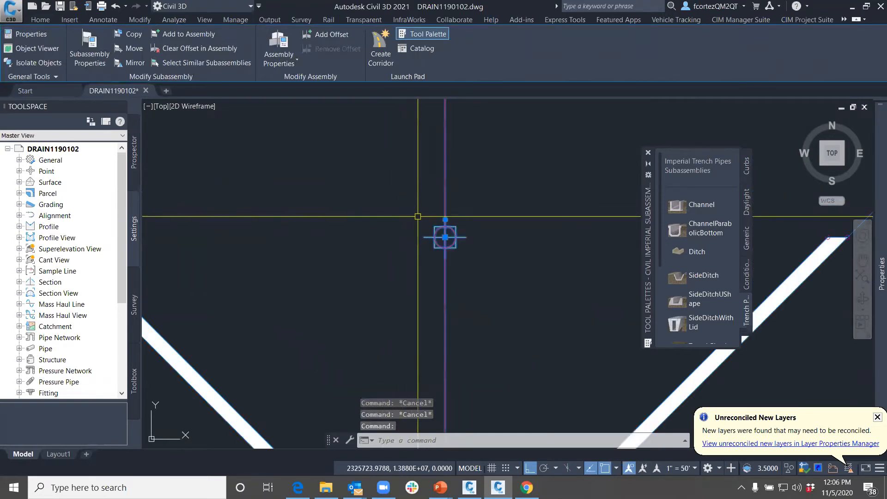
pyautogui.scroll(-4, 444, 237)
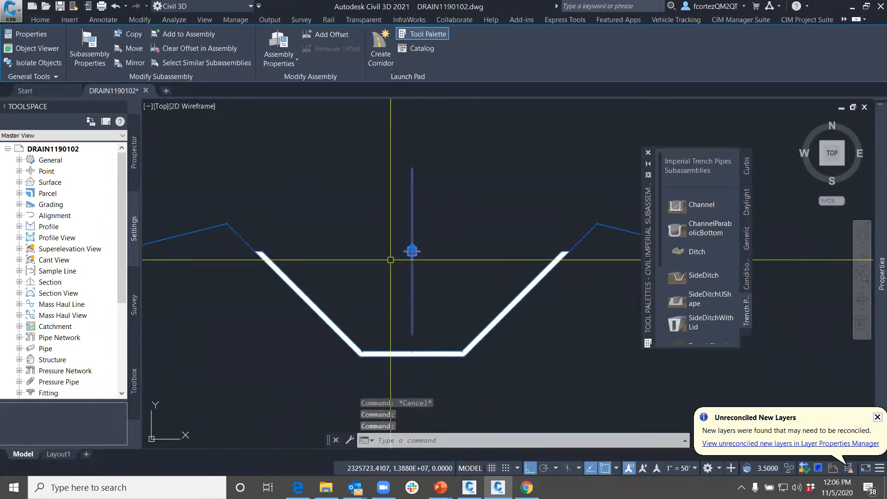
pyautogui.click(412, 251)
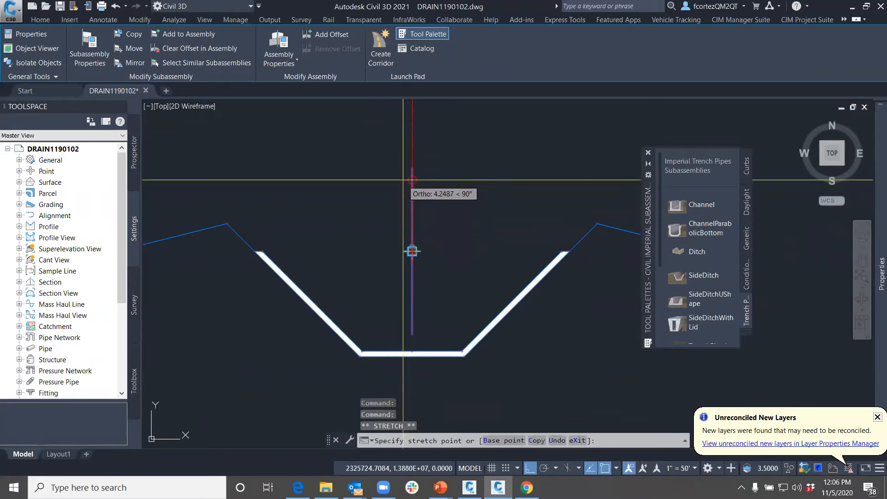
pyautogui.press('Escape')
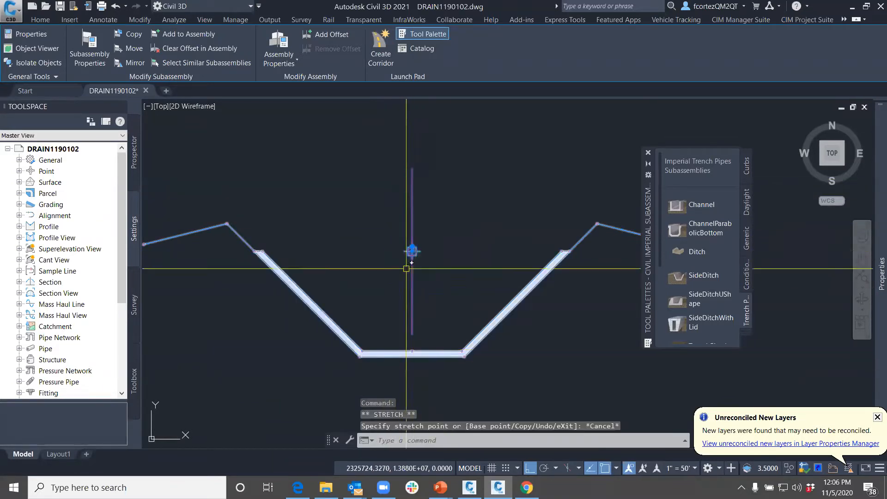
pyautogui.moveTo(412, 256); pyautogui.dragTo(433, 240, button='middle')
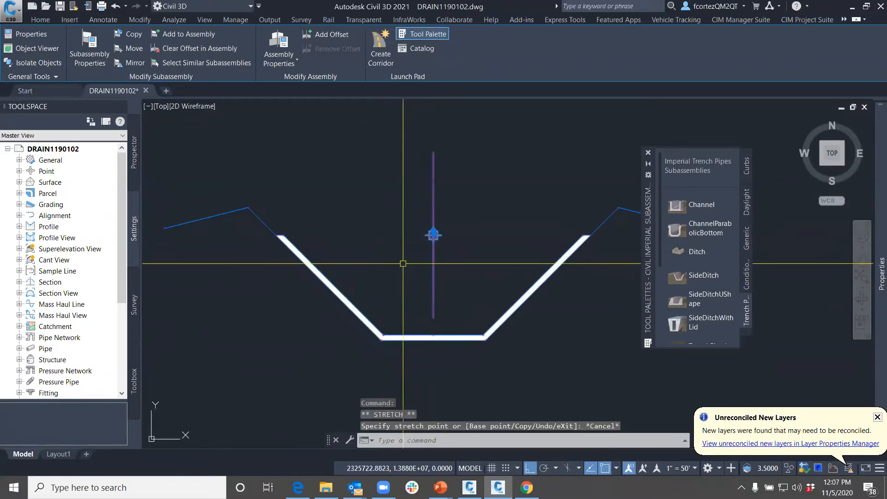
pyautogui.press('Escape')
pyautogui.press('Escape')
# Review the Channel subassembly's depth, bottom width, sideslope, lining, extension and backslope parameters
pyautogui.scroll(-3, 408, 252)
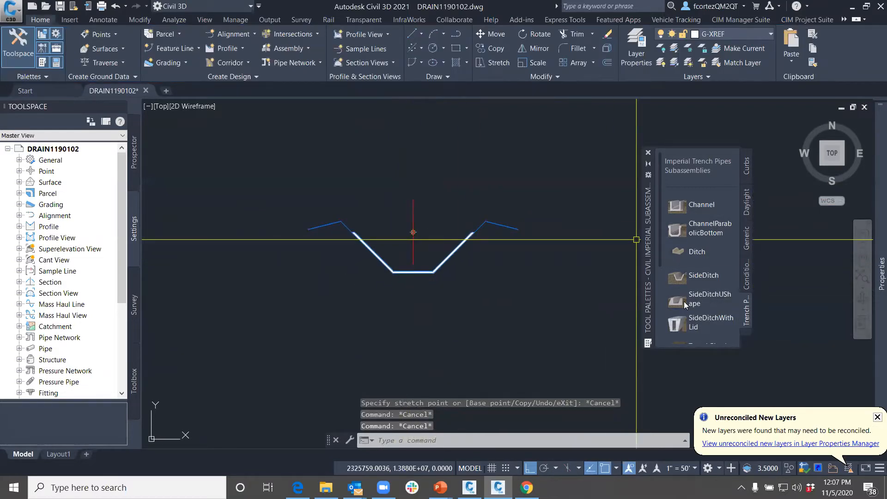
pyautogui.click(463, 243)
pyautogui.moveTo(874, 210)
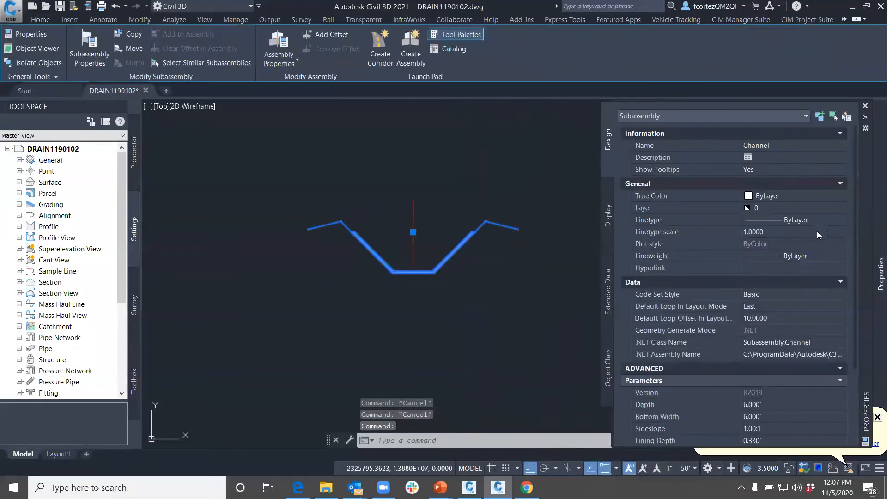
pyautogui.scroll(-3, 747, 369)
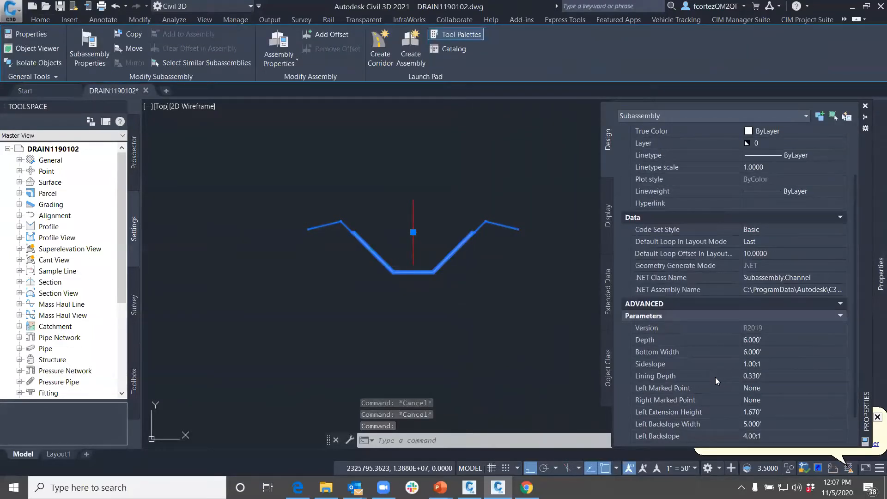
pyautogui.scroll(-1, 714, 377)
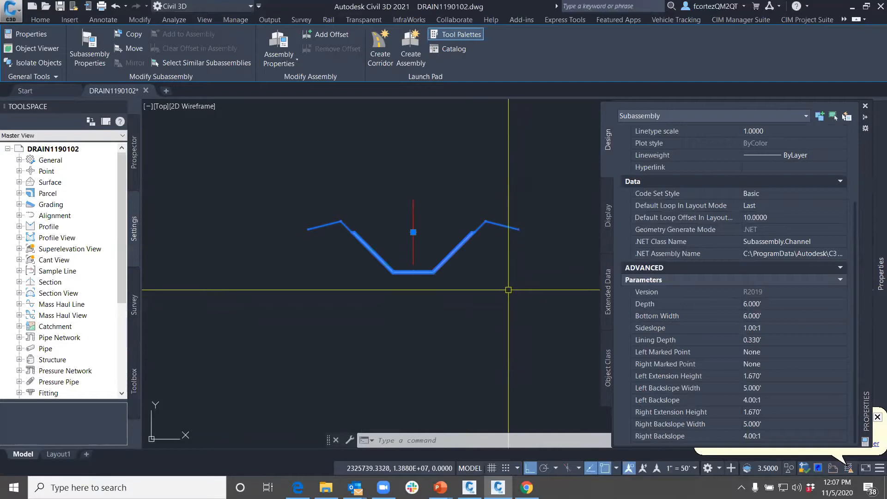
pyautogui.press('Escape')
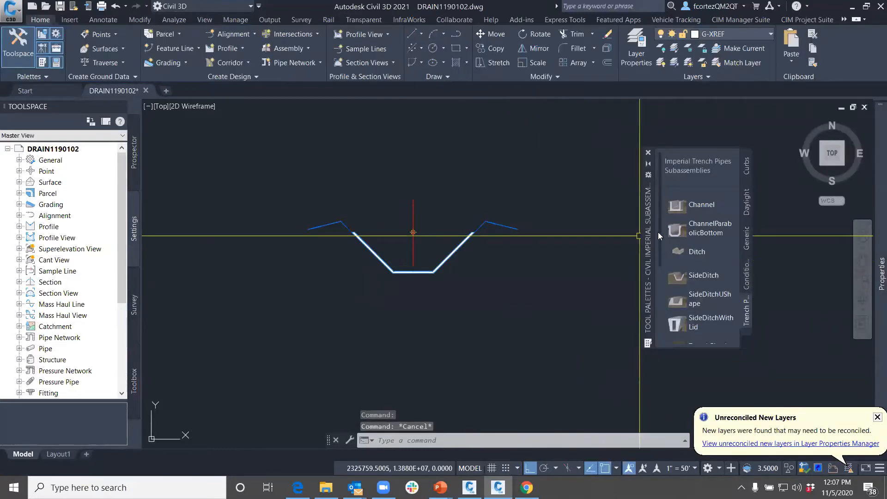
# Review the UrbanCurbGutterGeneral subassembly's slope, subbase and Dimension A to G parameters from the Imperial Curbs set
pyautogui.click(748, 237)
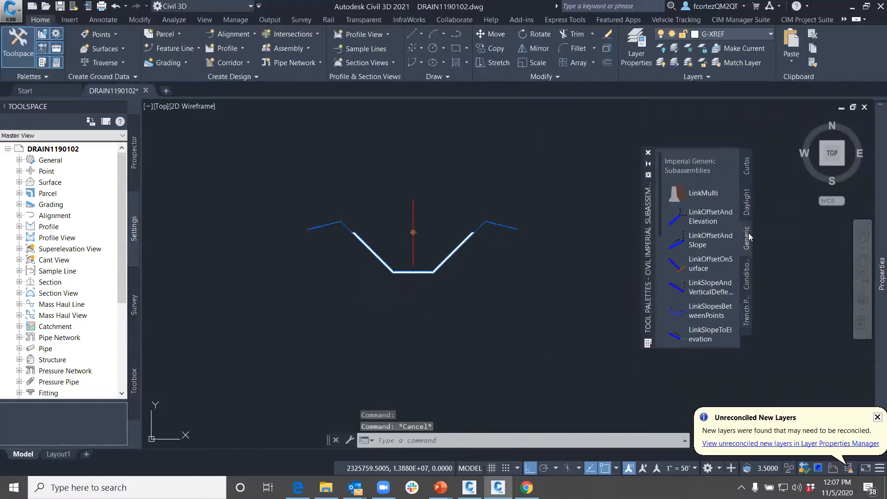
pyautogui.click(745, 166)
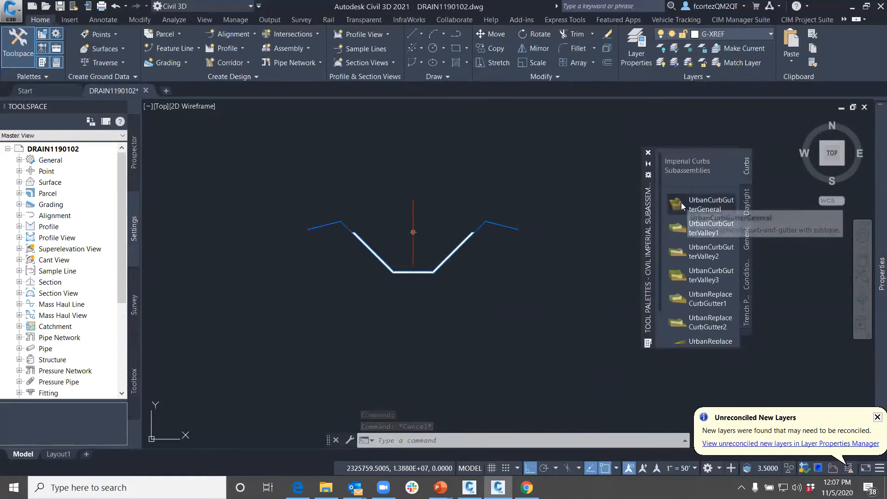
pyautogui.click(681, 204)
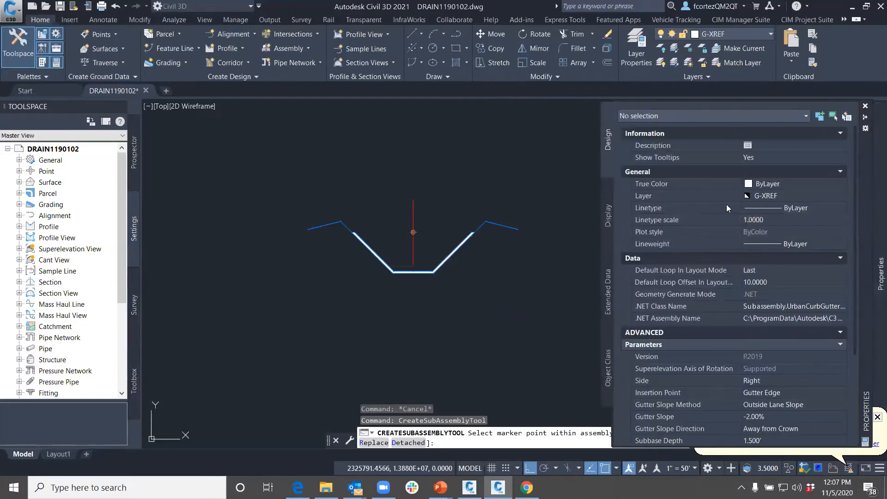
pyautogui.scroll(-3, 766, 356)
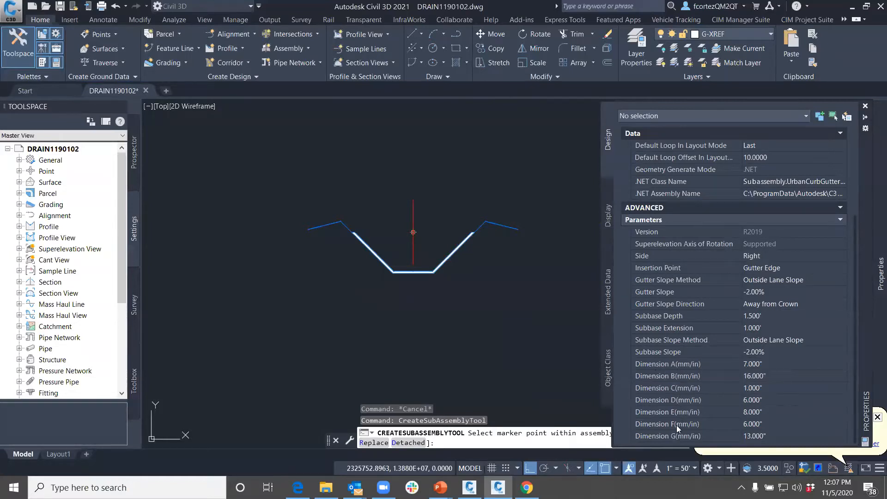
pyautogui.moveTo(676, 366)
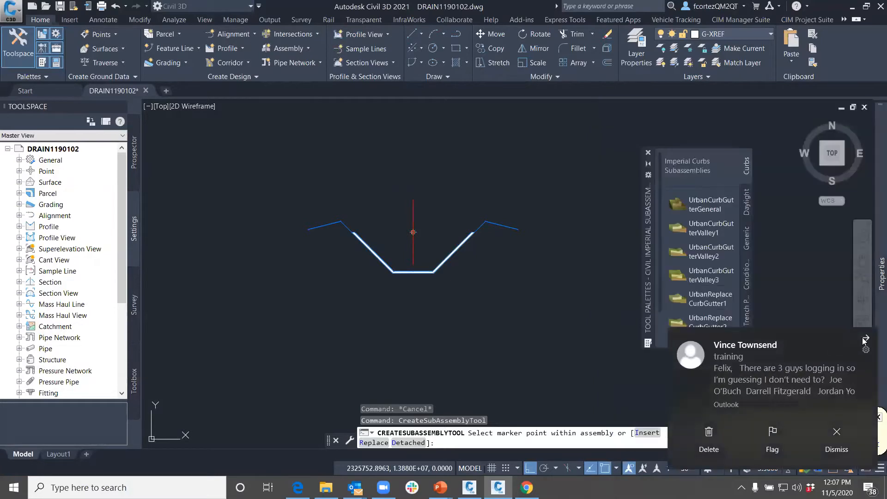
pyautogui.moveTo(880, 273)
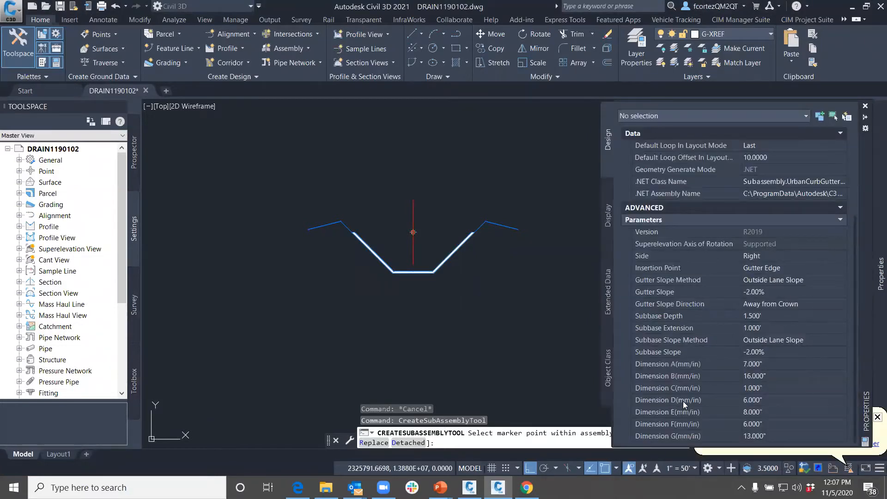
pyautogui.moveTo(676, 399)
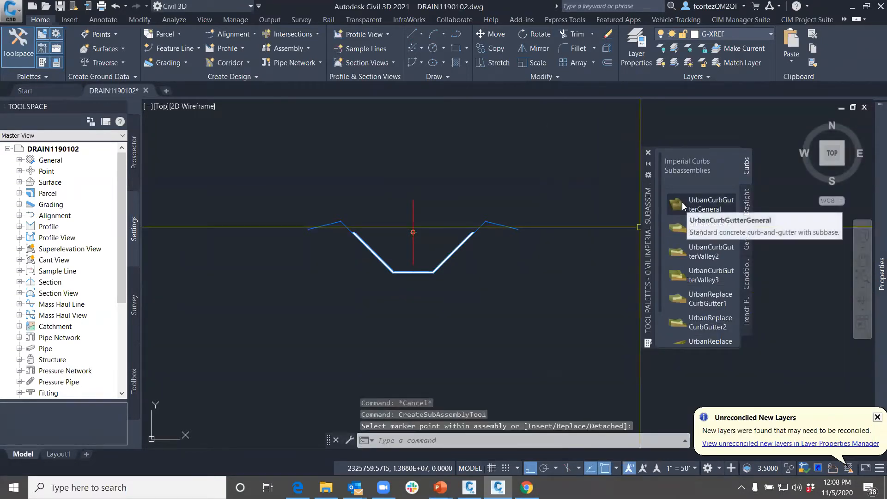
# Consult the help page for UrbanCurbGutterGeneral to examine its dimension diagram, and close the help window
pyautogui.rightClick(682, 202)
pyautogui.click(726, 331)
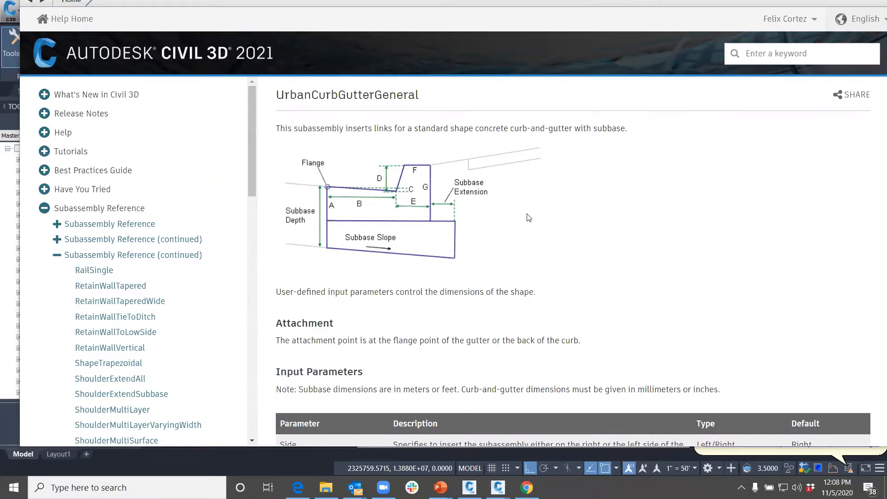
pyautogui.click(337, 3)
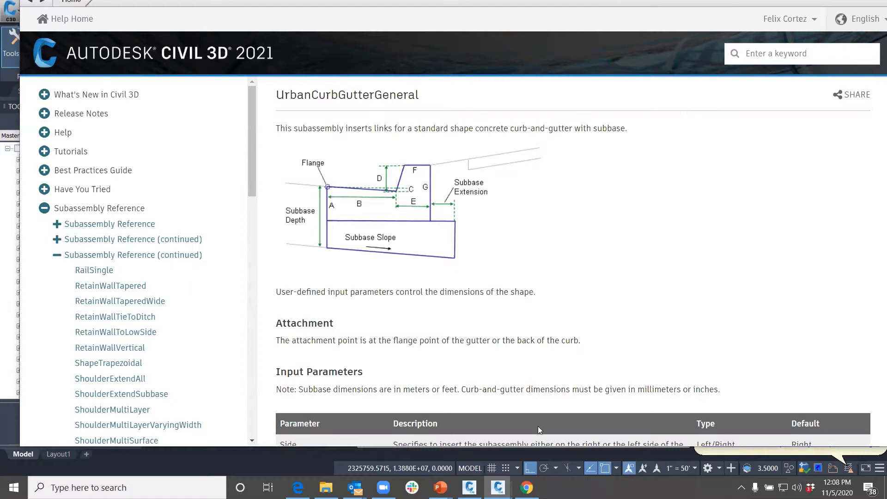
pyautogui.moveTo(499, 484)
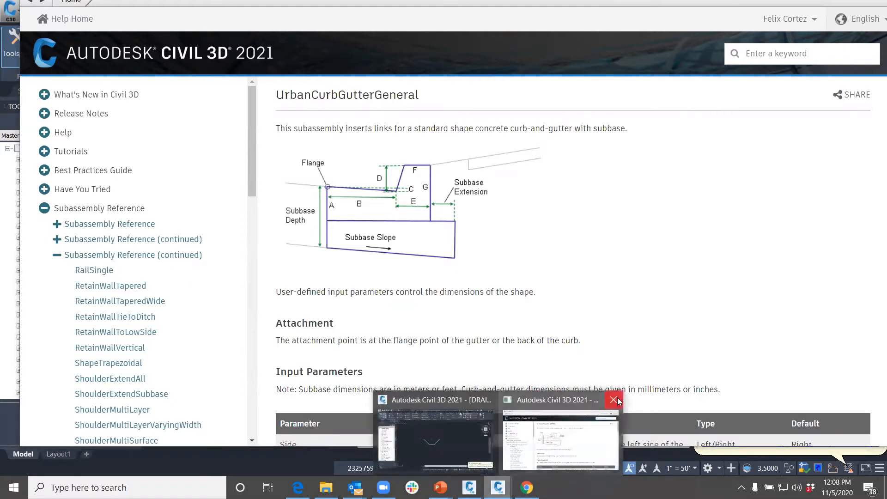
pyautogui.click(614, 399)
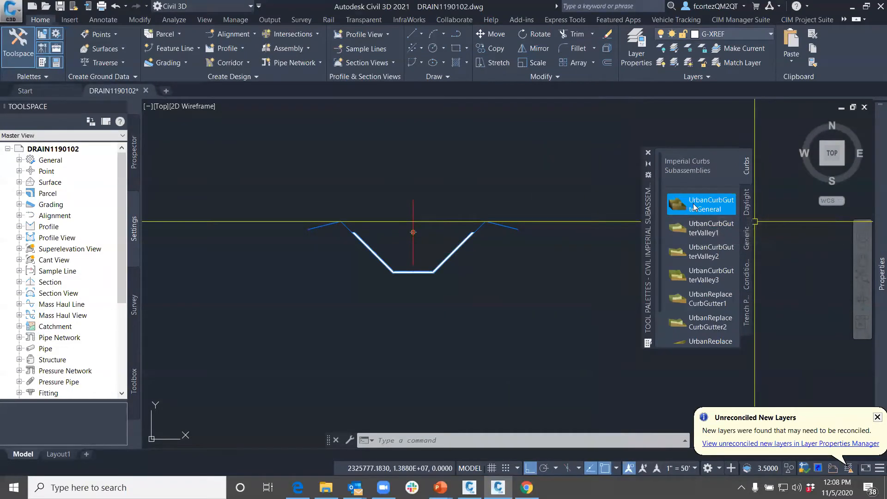
# Switch to Subassembly Composer and look up Autodesk Subassembly Composer 2021 in the Windows search
pyautogui.moveTo(862, 259)
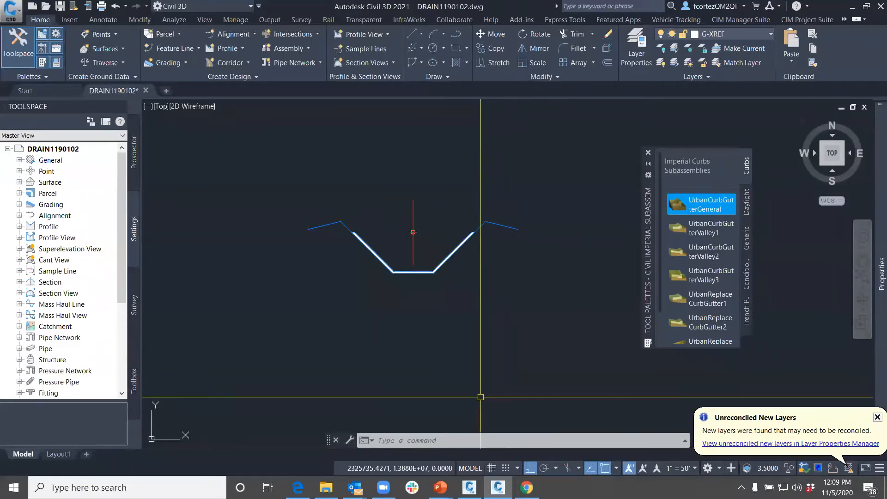
pyautogui.click(468, 487)
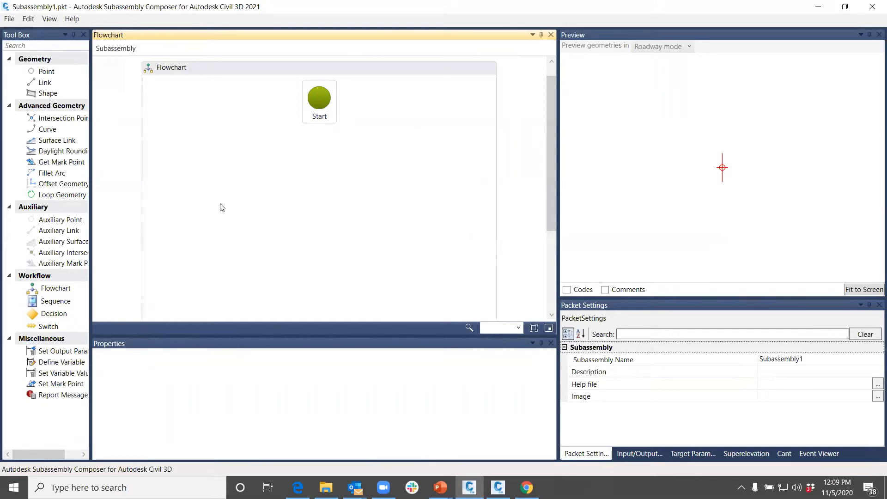
pyautogui.click(96, 485)
pyautogui.write('s')
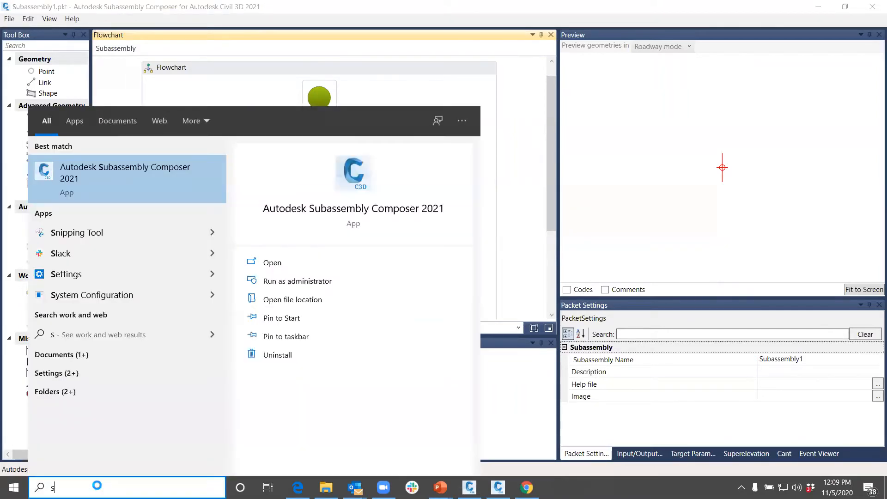
pyautogui.write('u')
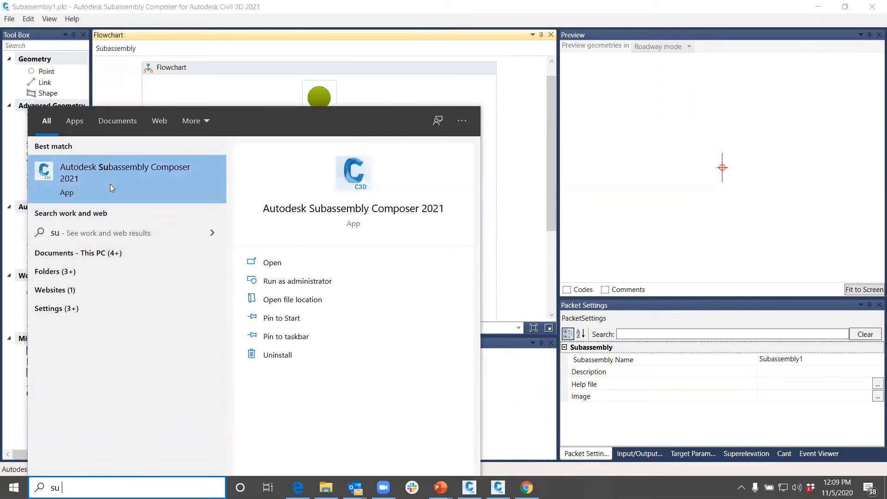
pyautogui.click(646, 10)
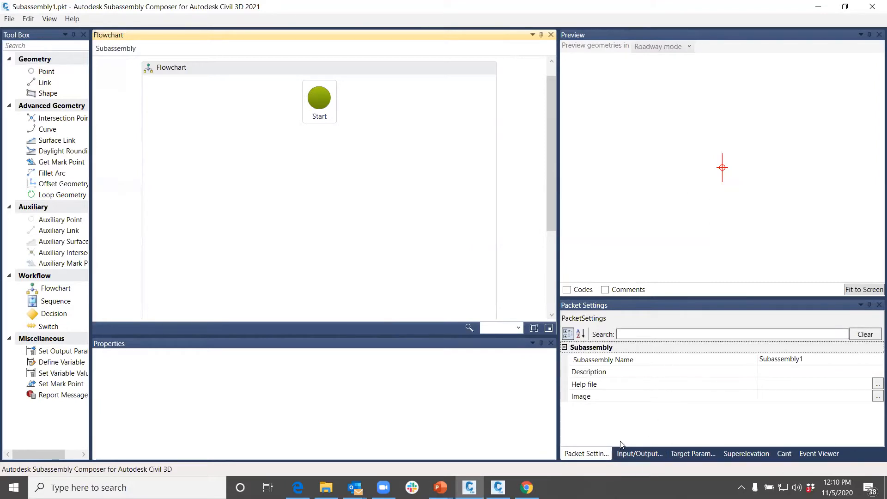
# Review the new subassembly's packet settings, input/output parameters, target parameters, superelevation, cant and event viewer
pyautogui.click(645, 453)
pyautogui.click(689, 456)
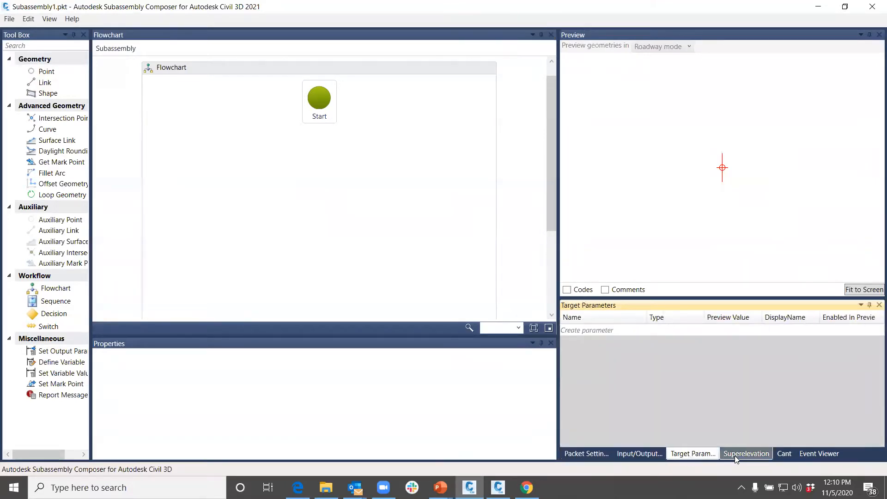
pyautogui.click(737, 456)
pyautogui.click(693, 455)
pyautogui.click(646, 455)
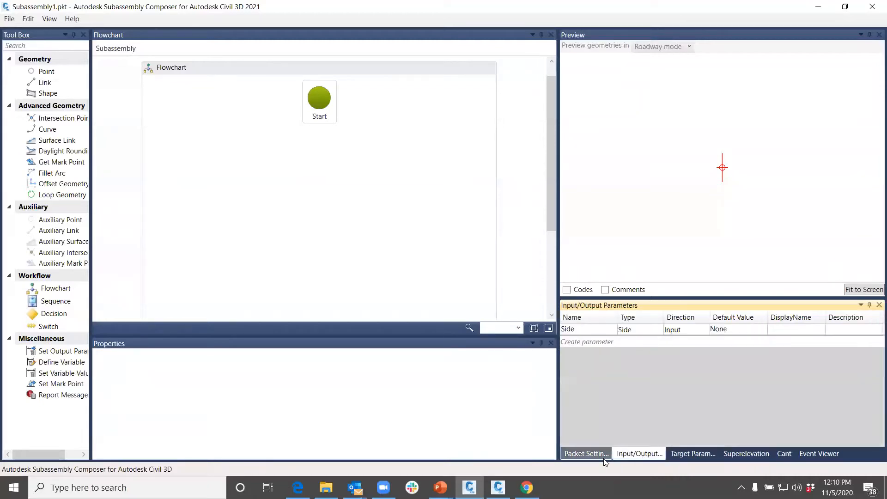
pyautogui.click(595, 456)
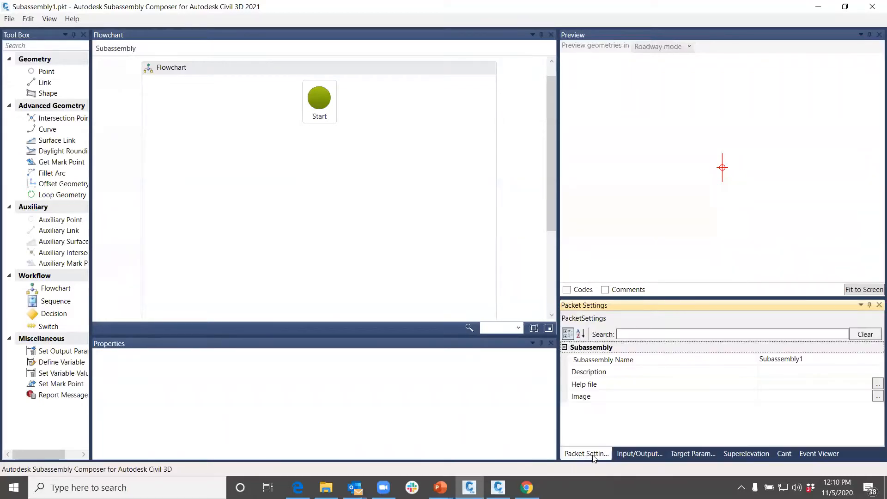
pyautogui.click(696, 460)
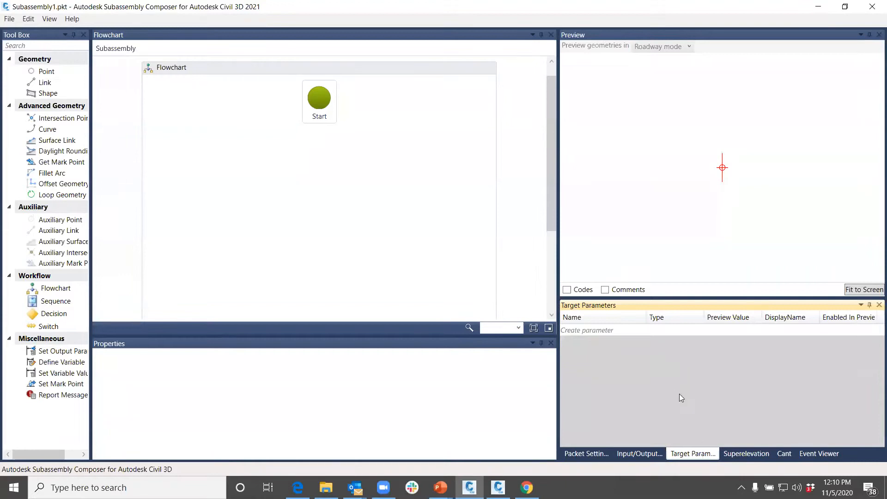
pyautogui.click(744, 455)
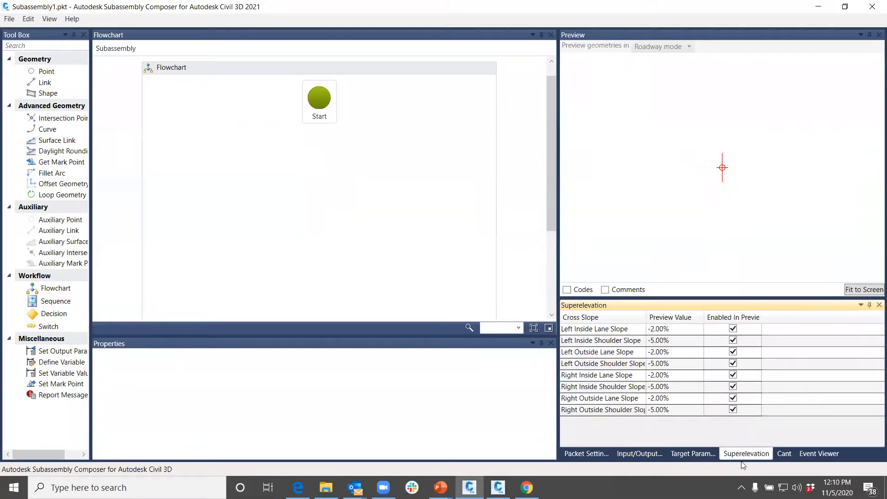
pyautogui.click(780, 454)
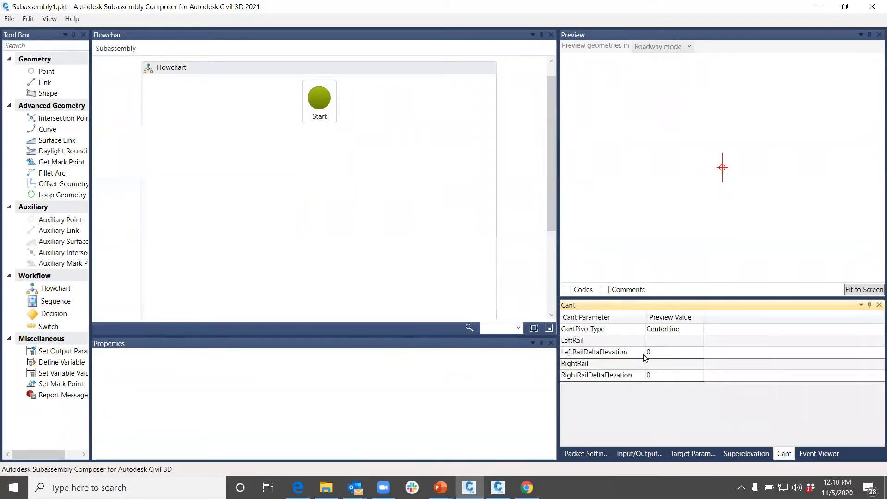
pyautogui.click(810, 454)
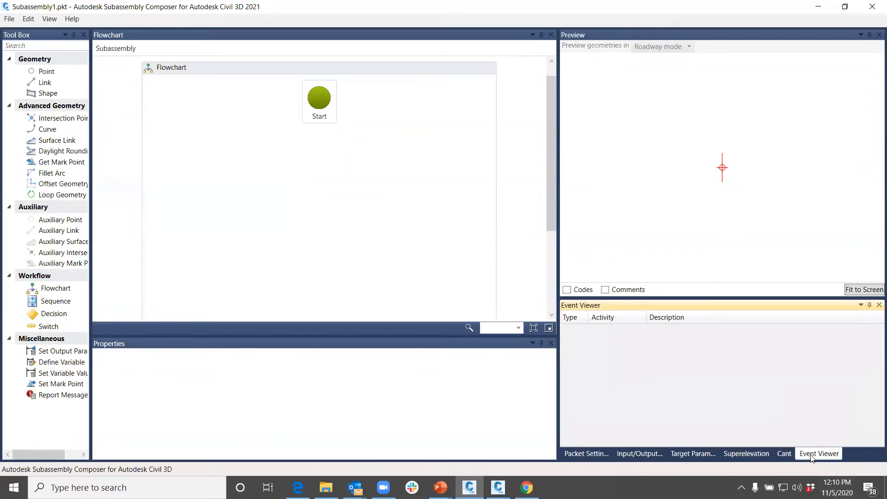
pyautogui.click(573, 452)
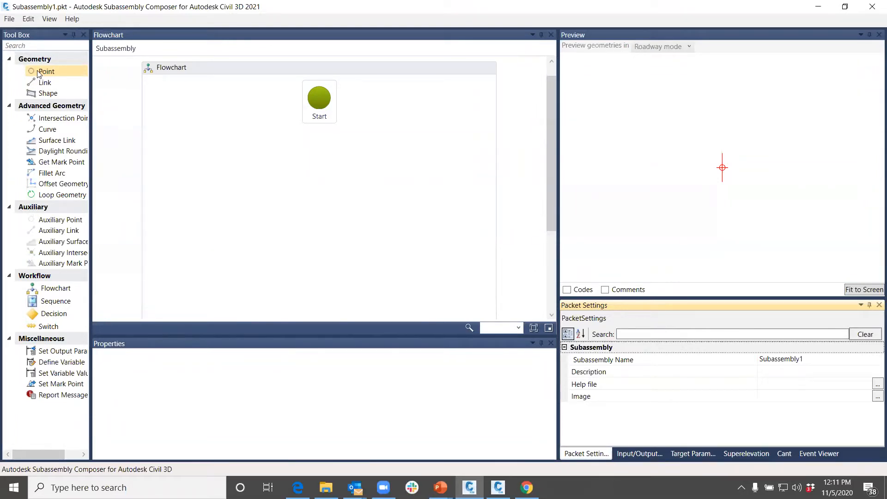
# Switch to Civil 3D and inspect the points, links and lining shape along the channel's sideslope and backslope
pyautogui.click(498, 488)
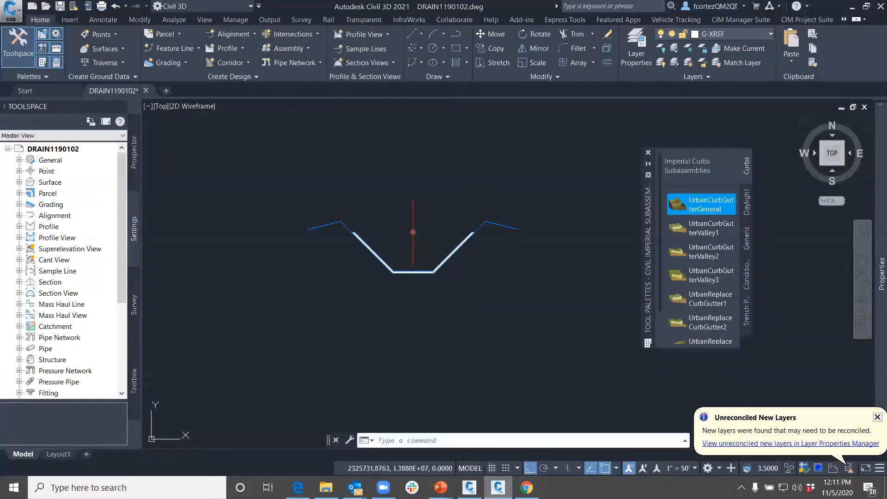
pyautogui.click(453, 247)
pyautogui.click(454, 248)
pyautogui.click(455, 247)
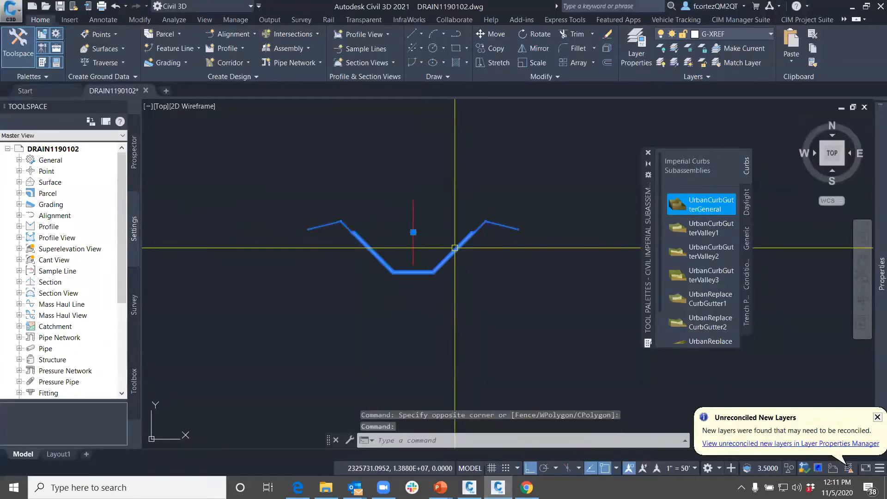
pyautogui.scroll(10, 497, 209)
pyautogui.press('Escape')
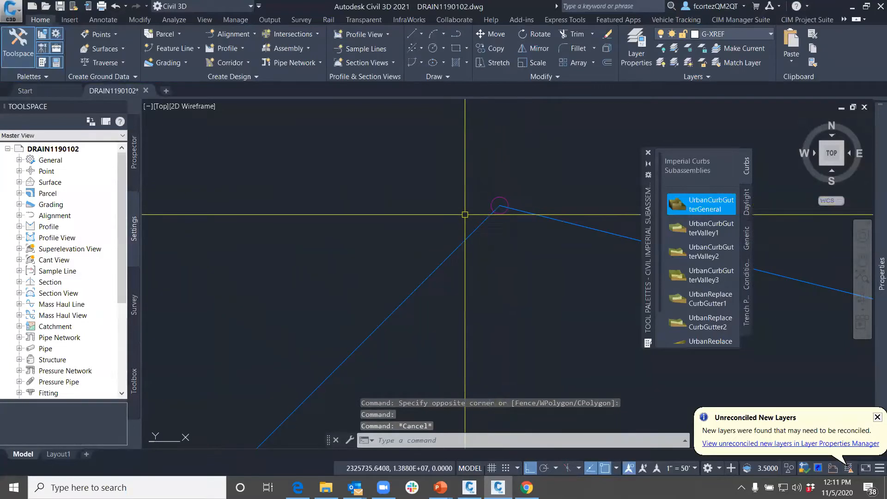
pyautogui.scroll(-6, 465, 214)
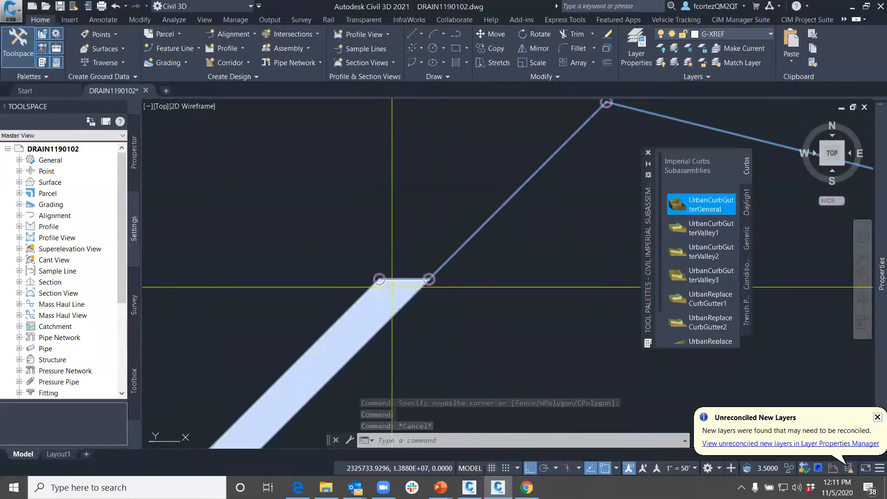
pyautogui.scroll(-3, 347, 283)
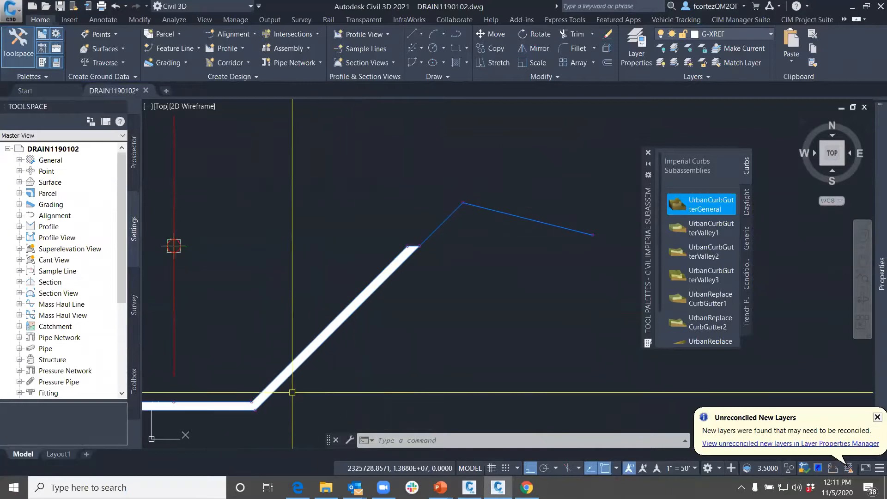
# Switch to Subassembly Composer and widen the Tool Box until the full tool names fit
pyautogui.click(470, 487)
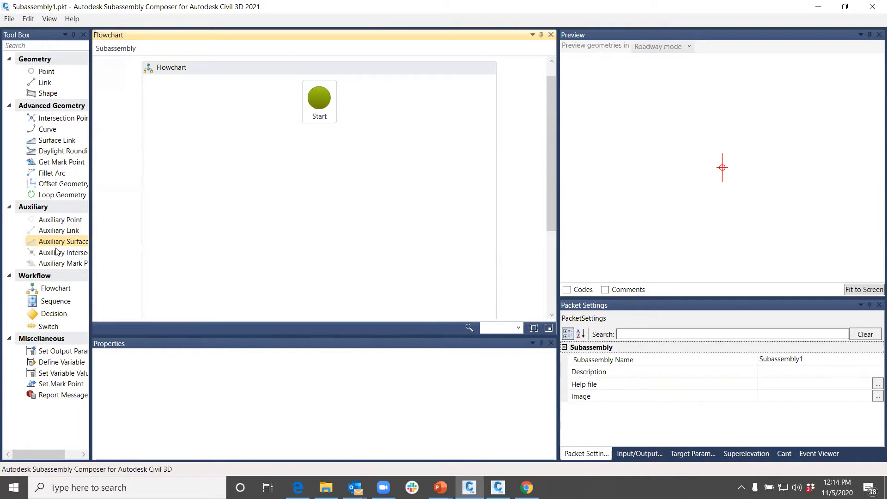
pyautogui.moveTo(91, 291); pyautogui.dragTo(131, 296)
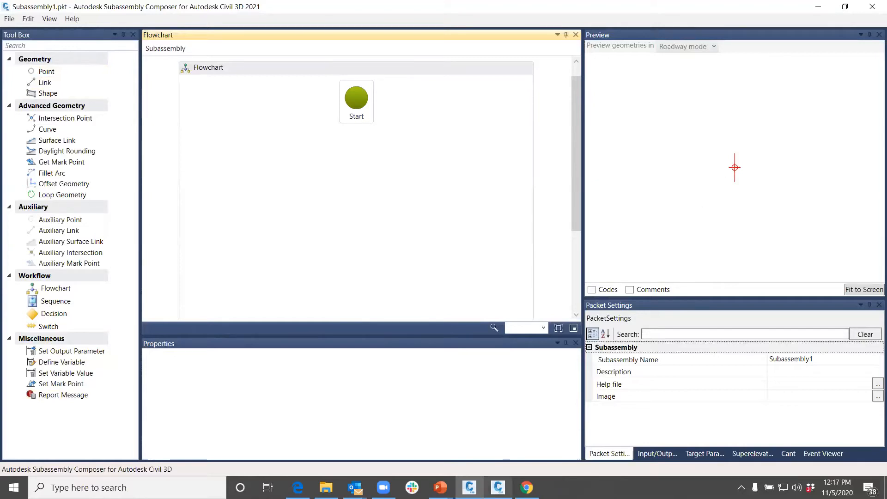
# Switch to Civil 3D to inspect the assembly's baseline marker above the channel bottom, and return to Subassembly Composer
pyautogui.click(498, 488)
pyautogui.moveTo(279, 235); pyautogui.dragTo(492, 225, button='middle')
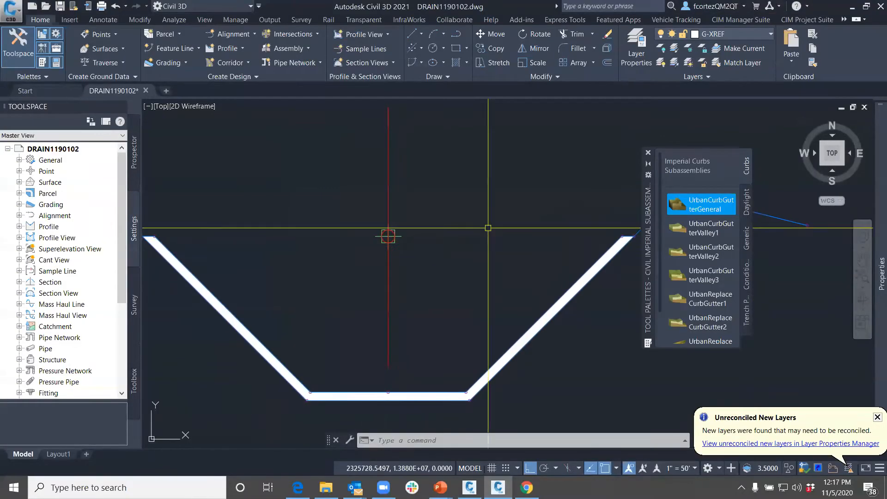
pyautogui.scroll(4, 386, 238)
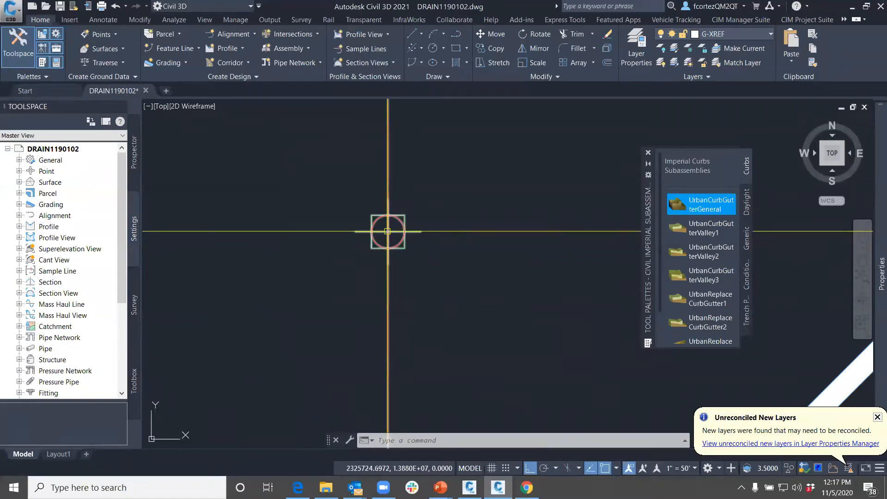
pyautogui.click(387, 231)
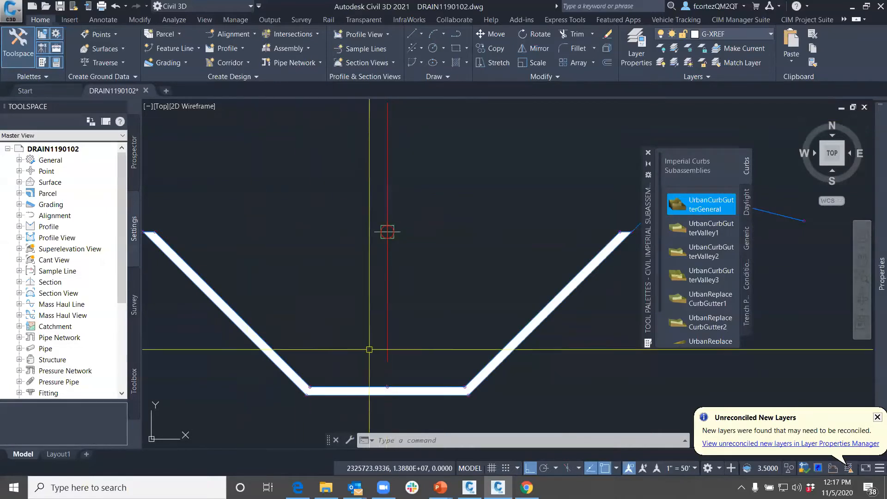
pyautogui.click(469, 487)
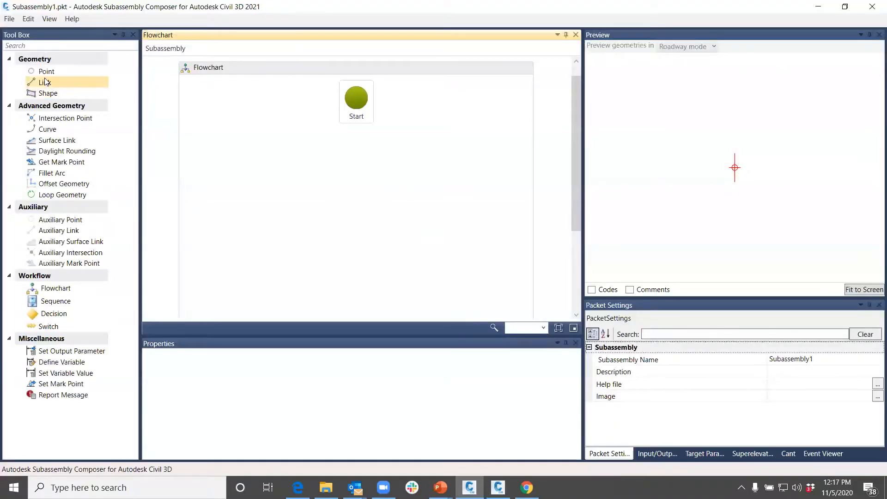
# Add a Point element below Start in the flowchart, keep its number P1, and enter Top as its point code
pyautogui.moveTo(46, 72); pyautogui.dragTo(357, 176)
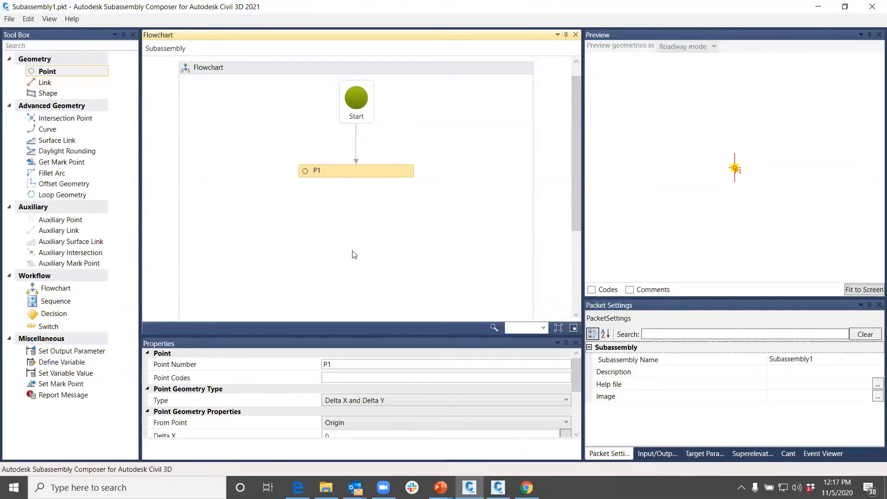
pyautogui.moveTo(337, 364); pyautogui.dragTo(315, 365)
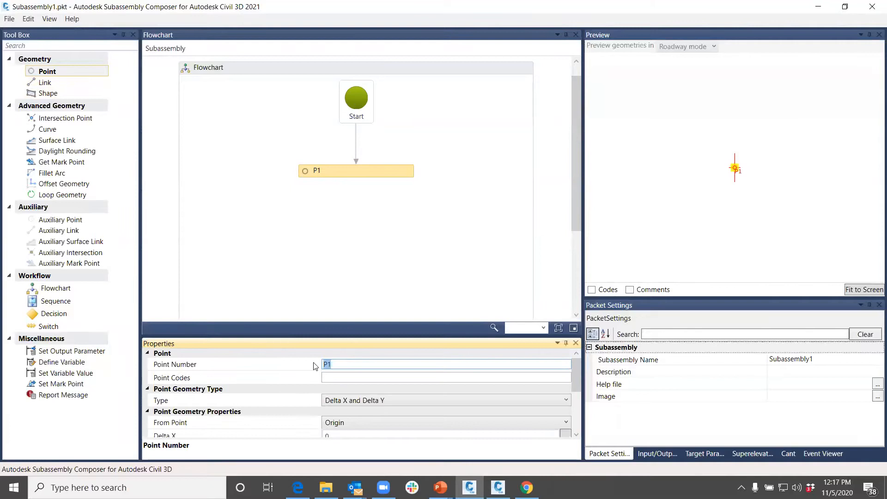
pyautogui.click(334, 365)
pyautogui.click(335, 378)
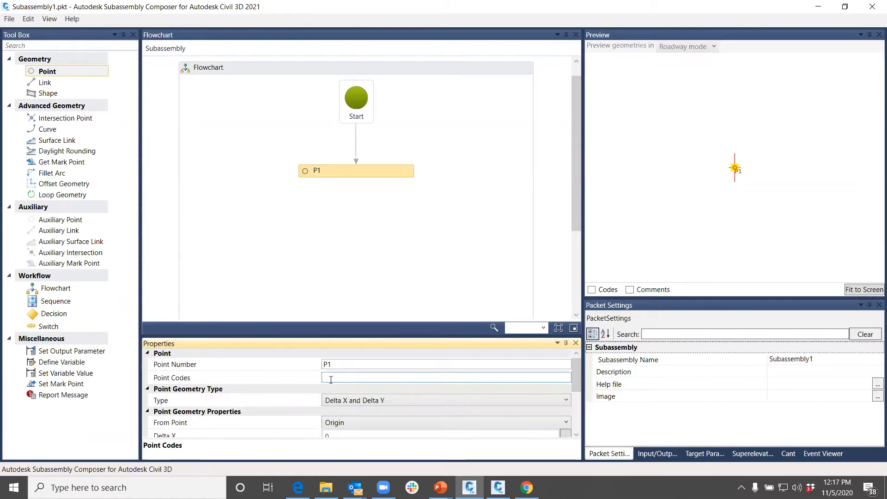
pyautogui.write('T')
pyautogui.write('Top')
pyautogui.click(264, 399)
pyautogui.scroll(-1, 280, 405)
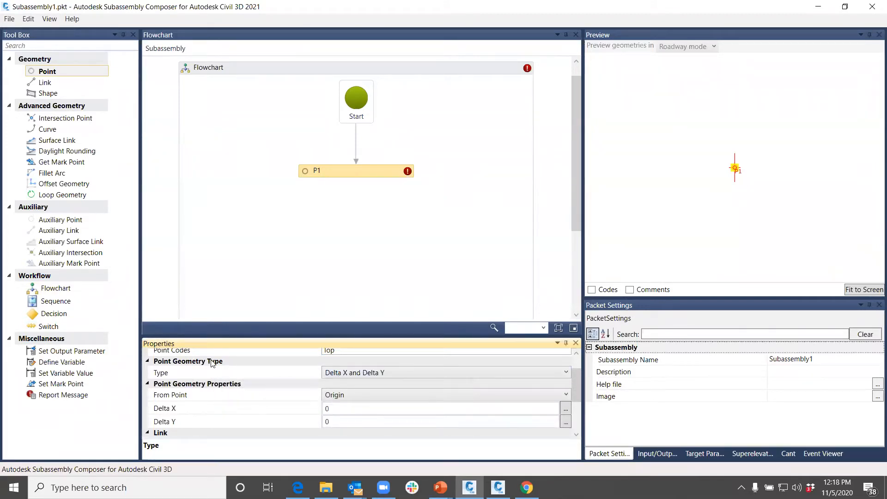
# Check P1's geometry type options, keeping Delta X and Delta Y from Origin, and set Delta X to 0
pyautogui.click(418, 374)
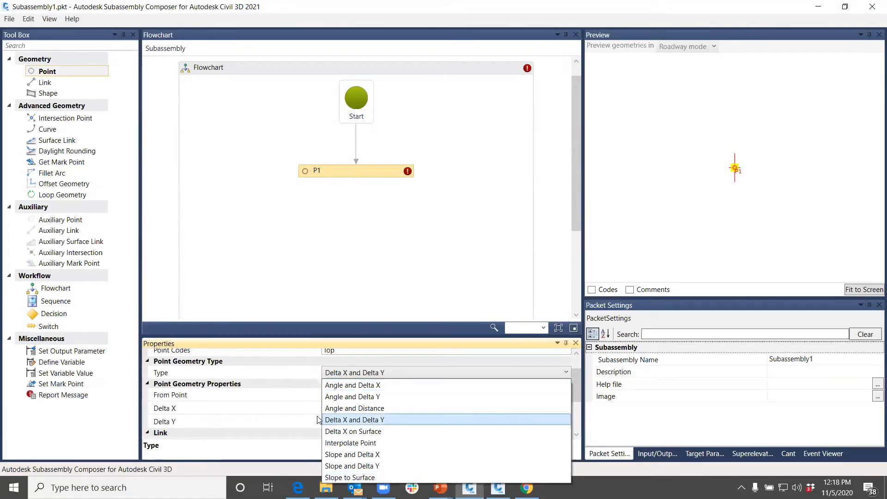
pyautogui.click(302, 407)
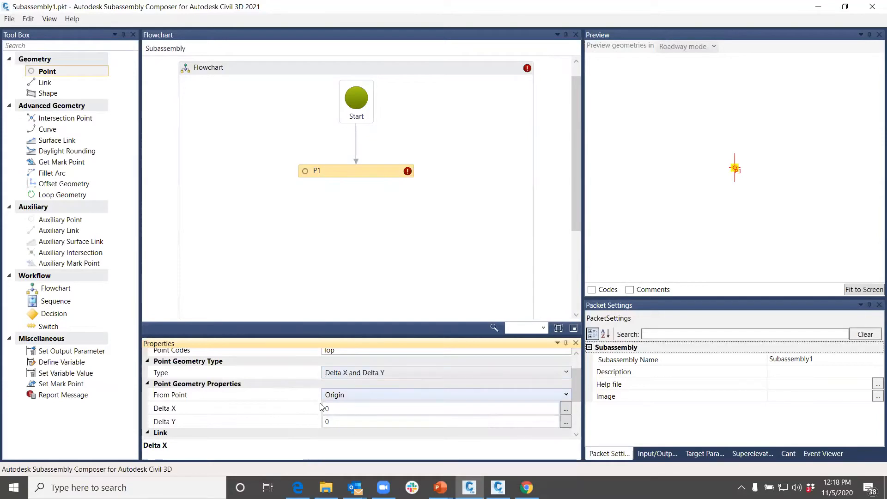
pyautogui.click(344, 394)
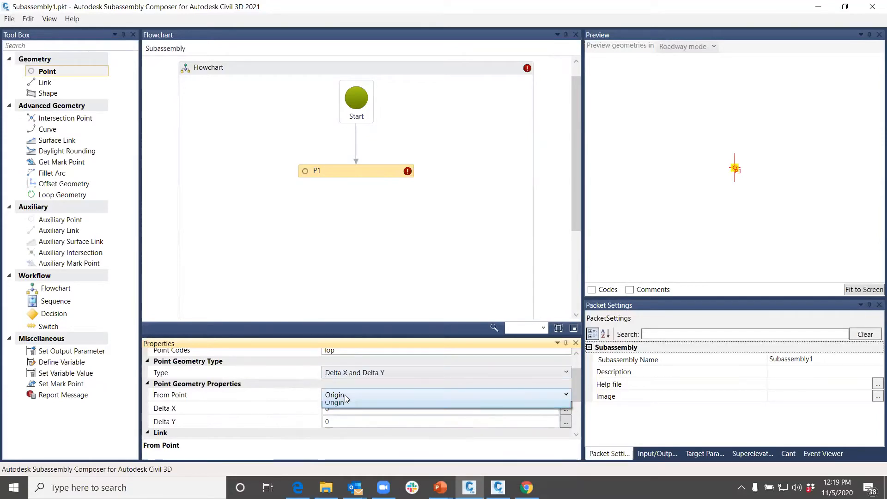
pyautogui.click(332, 399)
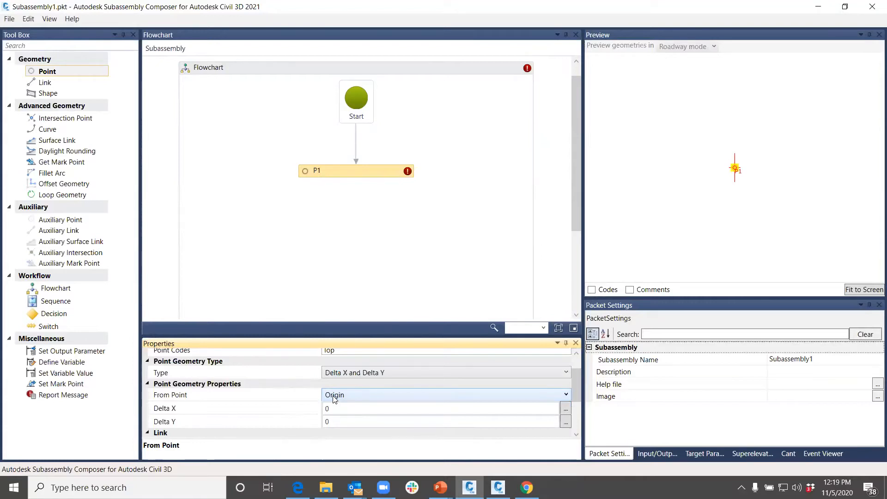
pyautogui.click(335, 409)
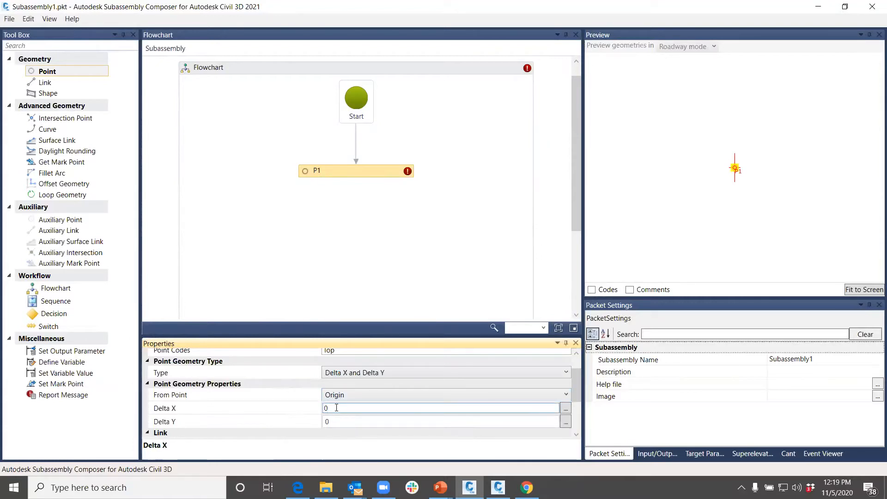
pyautogui.press('BackSpace')
pyautogui.write('0')
pyautogui.click(356, 261)
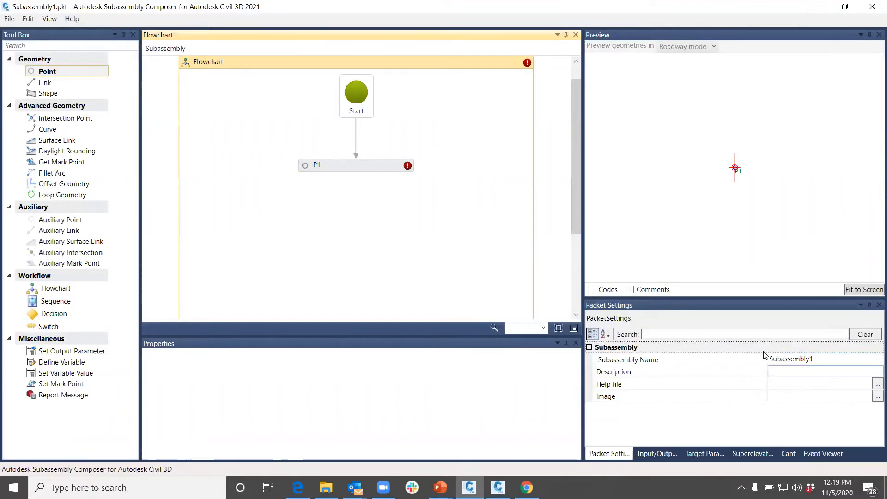
# Try to name the subassembly Trap Channel Variable Width Bottom
pyautogui.click(824, 360)
pyautogui.doubleClick(821, 361)
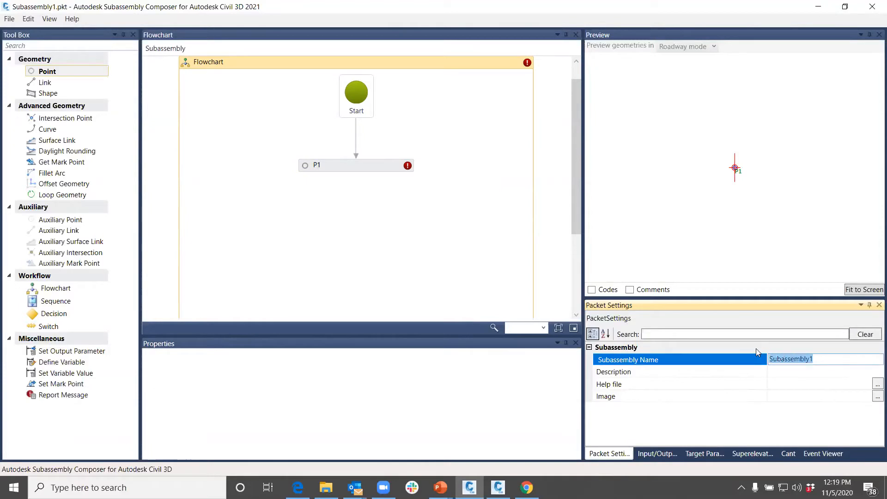
pyautogui.write('Trap')
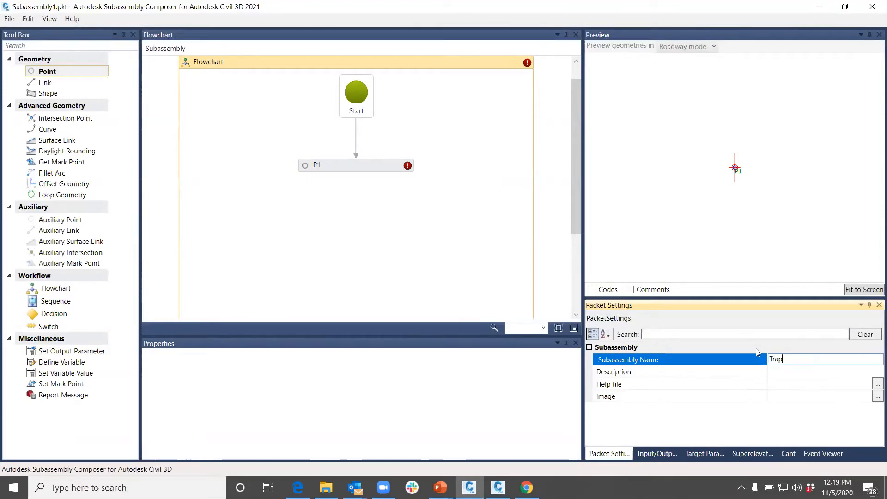
pyautogui.write(' Chann')
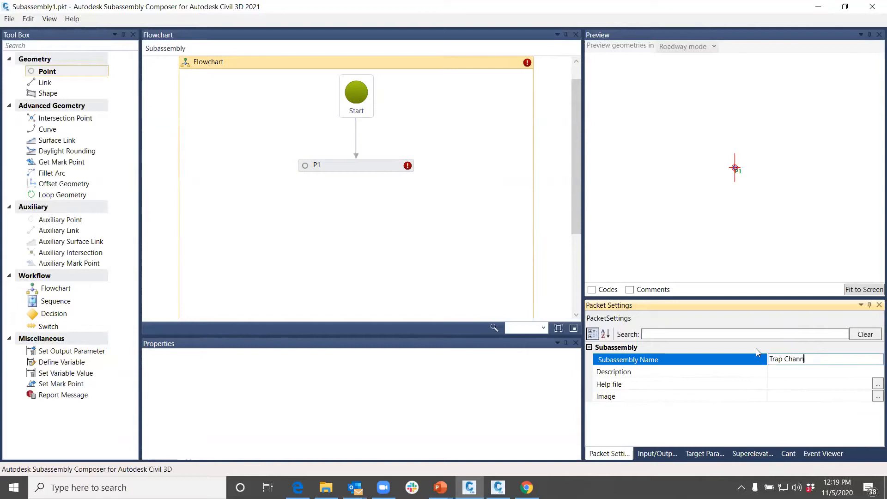
pyautogui.write('el Vari')
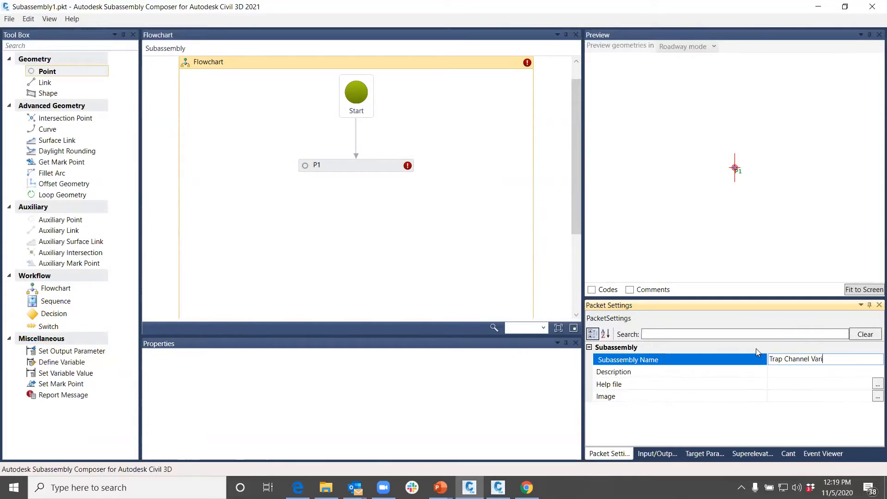
pyautogui.write('able Width Bottom')
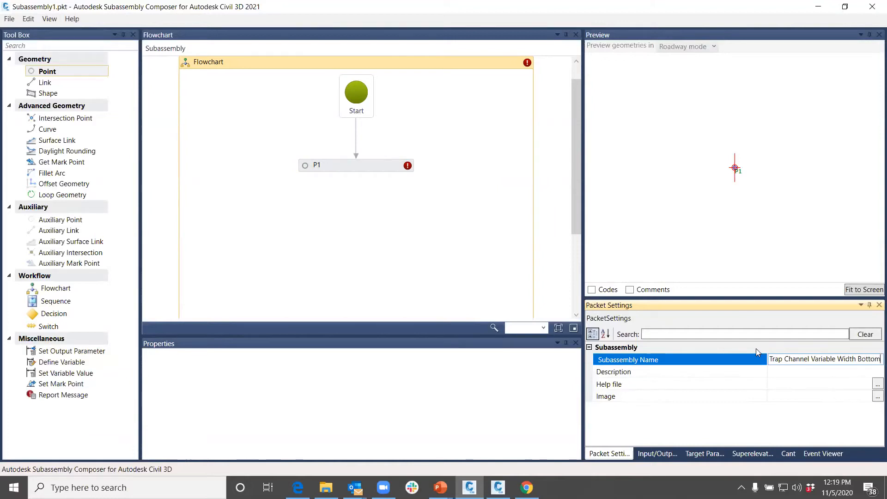
pyautogui.click(782, 371)
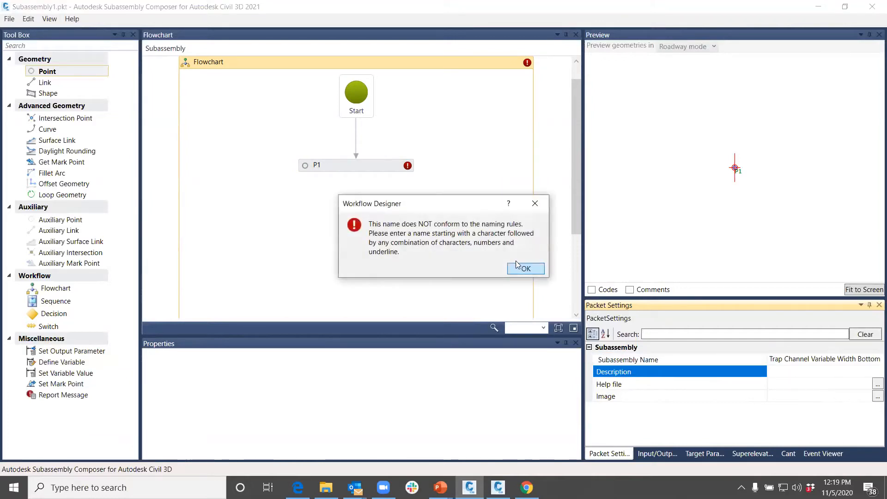
pyautogui.click(522, 266)
# Set the subassembly name to TrapChannelVariableWBottom in the packet settings
pyautogui.click(792, 359)
pyautogui.moveTo(813, 359); pyautogui.dragTo(758, 352)
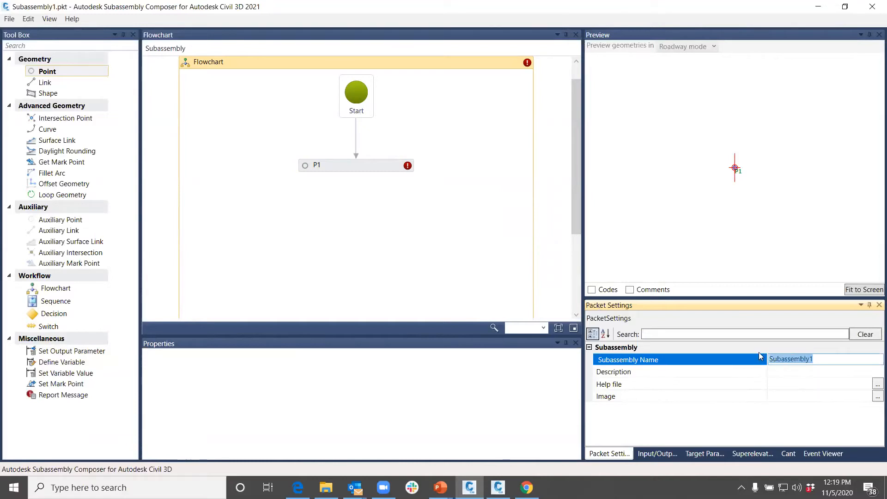
pyautogui.write('TrapC')
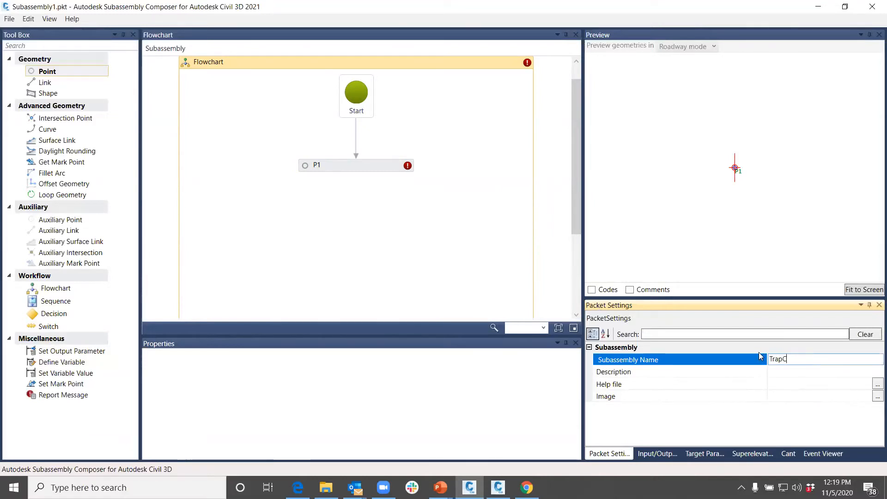
pyautogui.write('hannelVariableW')
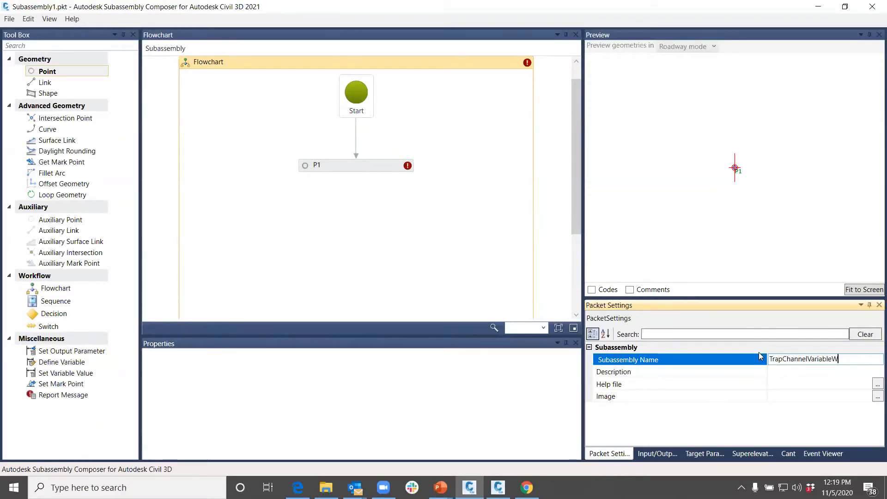
pyautogui.write('Bottom')
pyautogui.press('Tab')
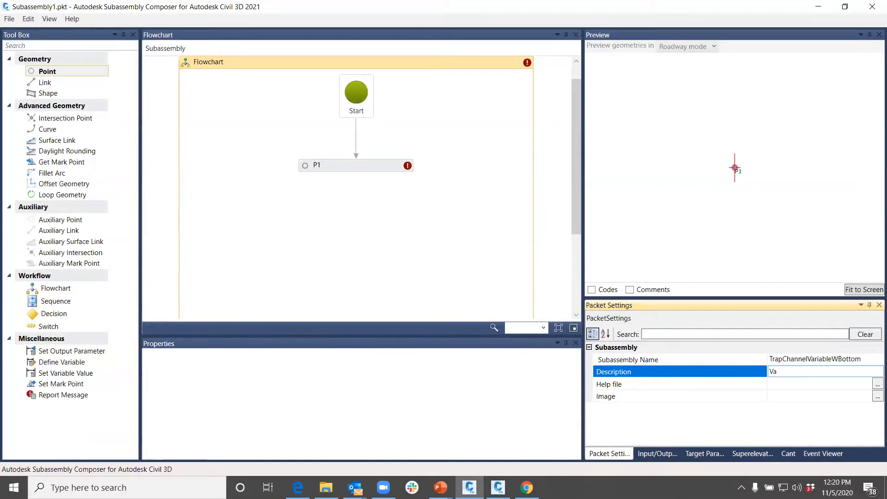
# Enter Variable width bottom Trap Channel as the subassembly's description
pyautogui.write('iable')
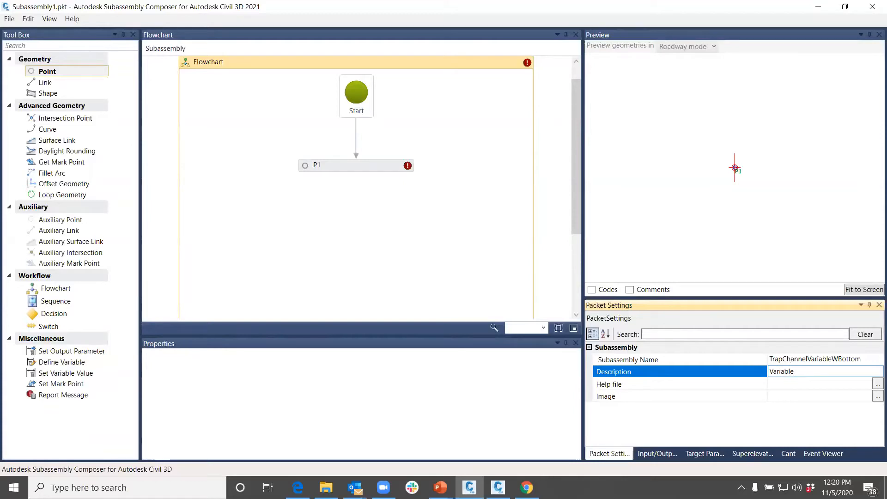
pyautogui.write(' width bottom Trap')
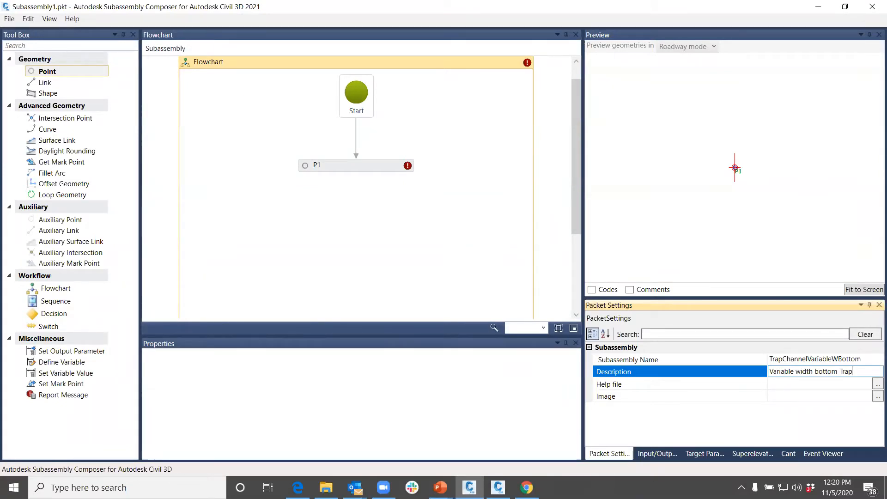
pyautogui.write(' Channel')
pyautogui.click(769, 414)
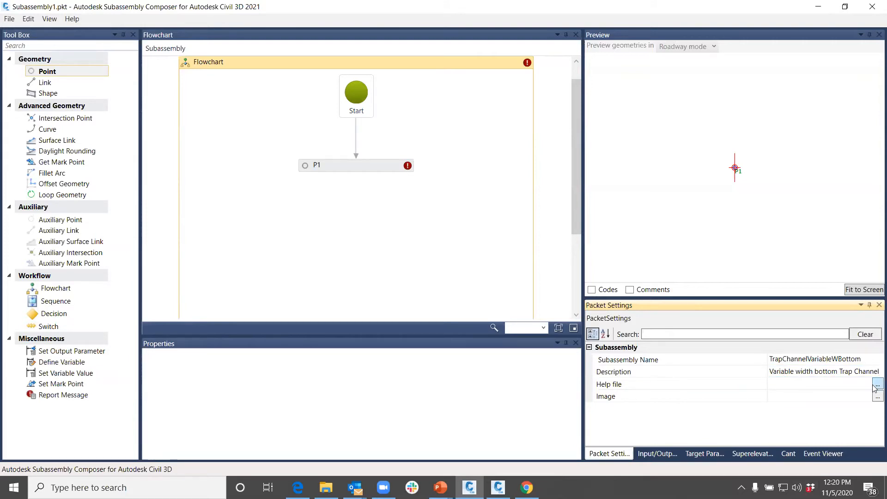
# Open the image file selection for the subassembly and close it without choosing a file
pyautogui.click(810, 396)
pyautogui.click(877, 396)
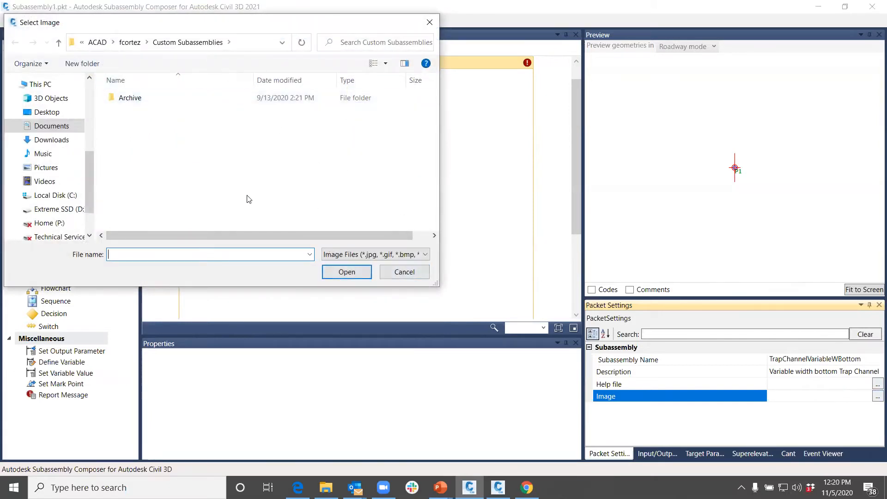
pyautogui.click(402, 274)
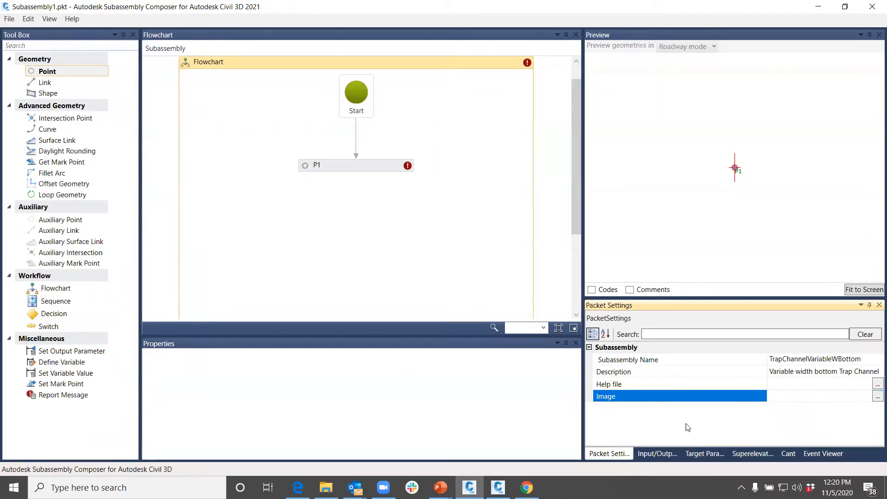
# Switch to Civil 3D to view the whole channel cross section, and return to the input/output parameters in Subassembly Composer
pyautogui.click(498, 487)
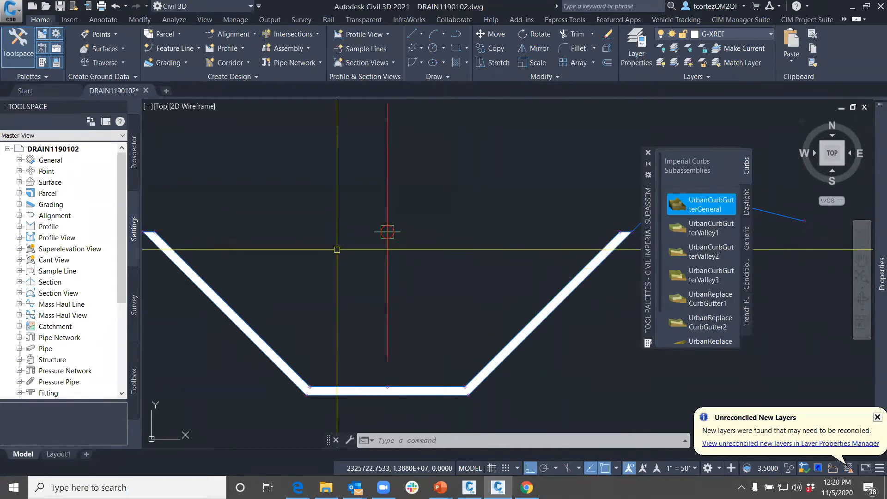
pyautogui.scroll(-2, 388, 233)
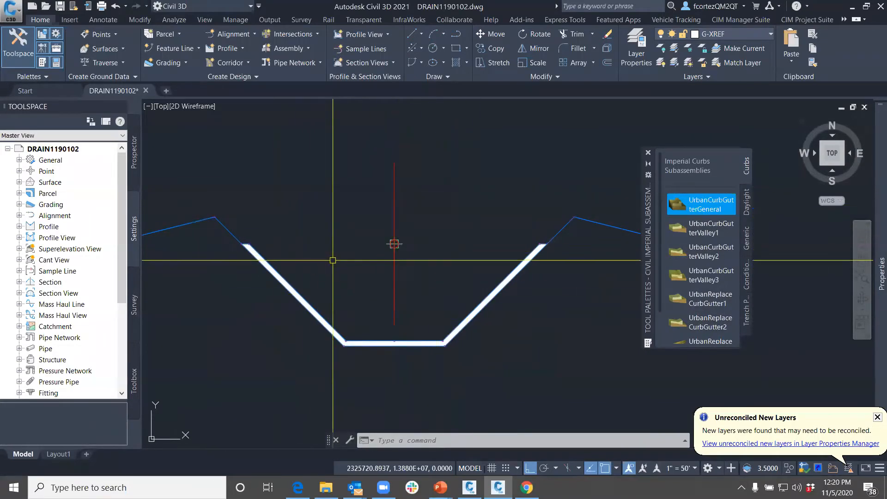
pyautogui.click(497, 485)
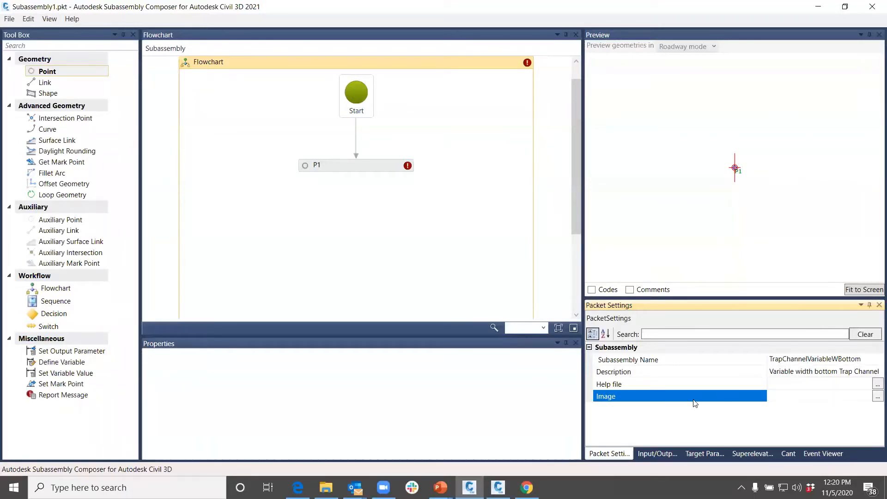
pyautogui.click(656, 454)
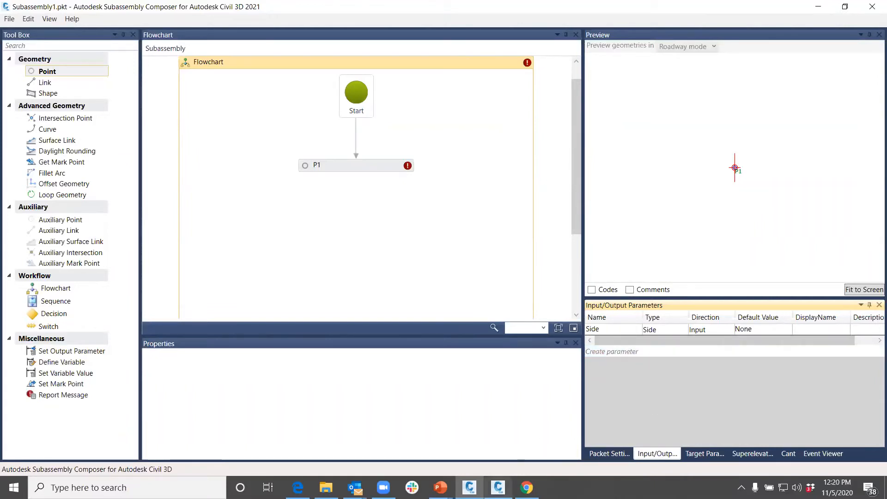
# Switch to Civil 3D, select the channel subassembly to examine its properties, clear the selection, and return to Subassembly Composer
pyautogui.click(497, 487)
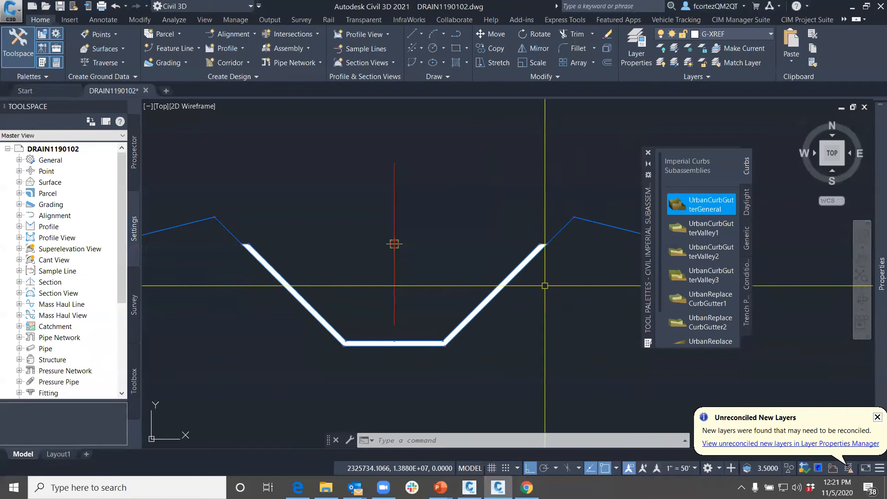
pyautogui.click(523, 262)
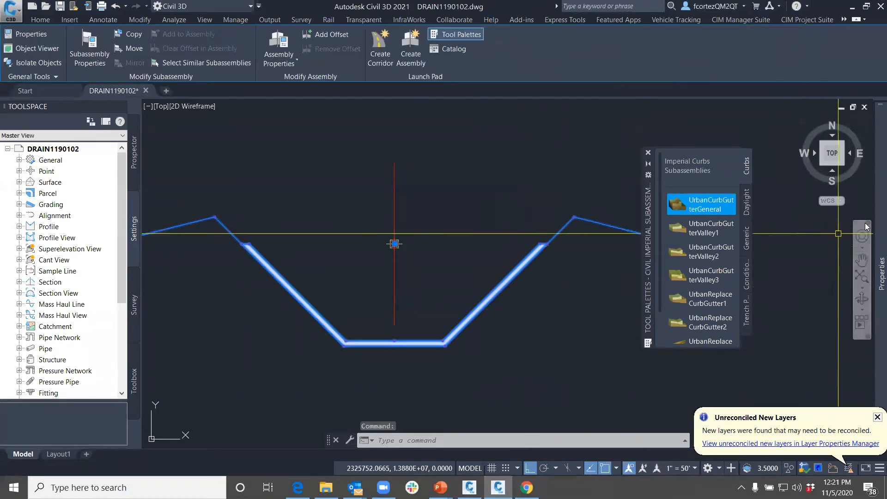
pyautogui.moveTo(874, 214)
pyautogui.scroll(-3, 674, 343)
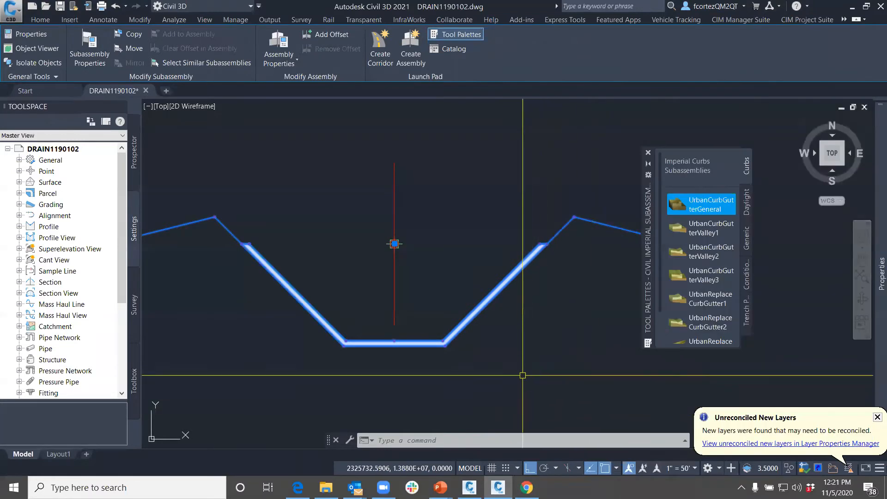
pyautogui.press('Escape')
pyautogui.click(469, 487)
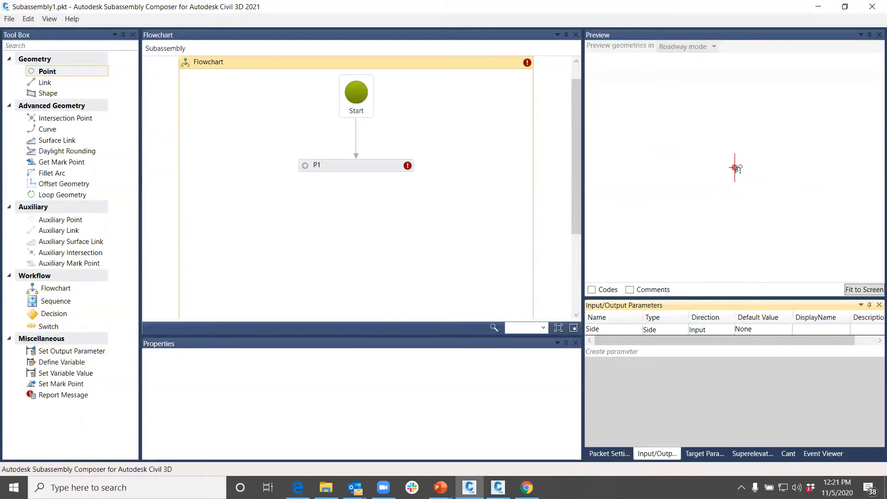
# Check the default value options of the Side input parameter and choose None
pyautogui.click(765, 328)
pyautogui.click(761, 329)
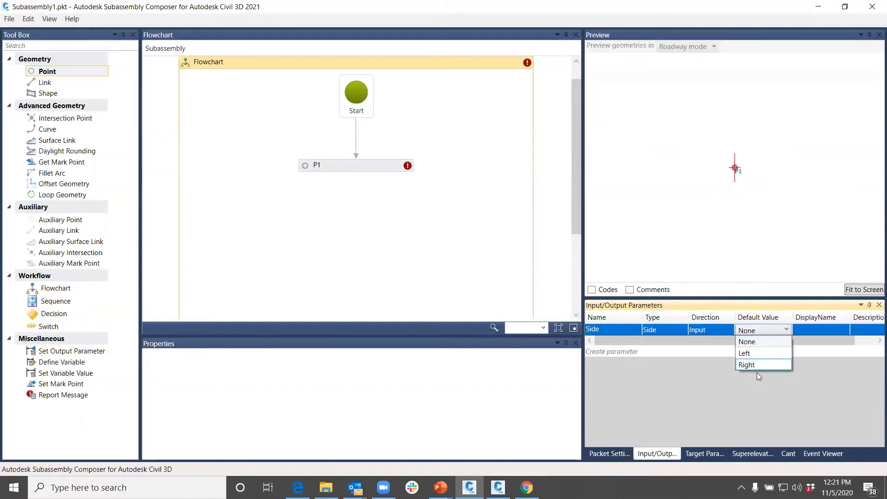
pyautogui.click(752, 341)
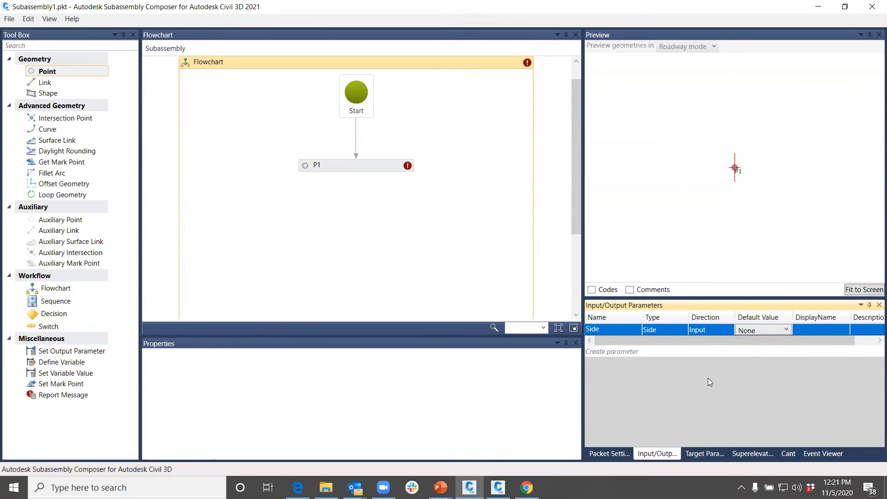
# Create an input parameter named BottomWidth with type Double
pyautogui.click(640, 351)
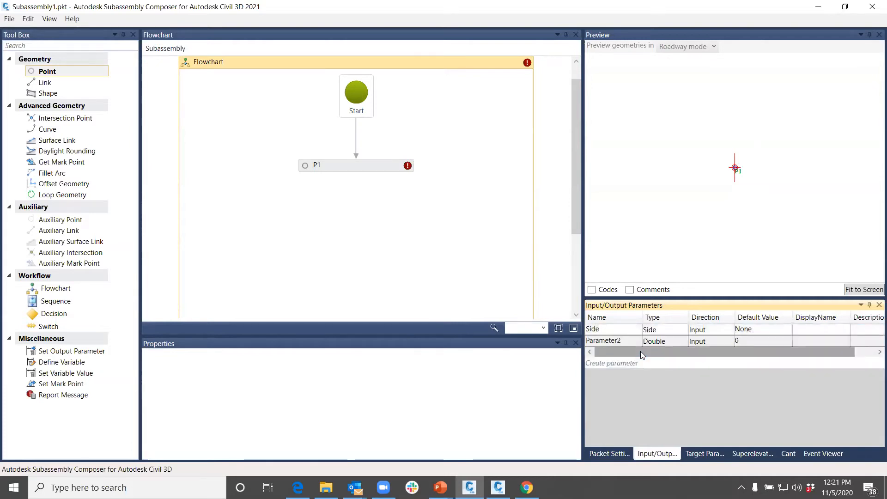
pyautogui.click(623, 341)
pyautogui.click(623, 342)
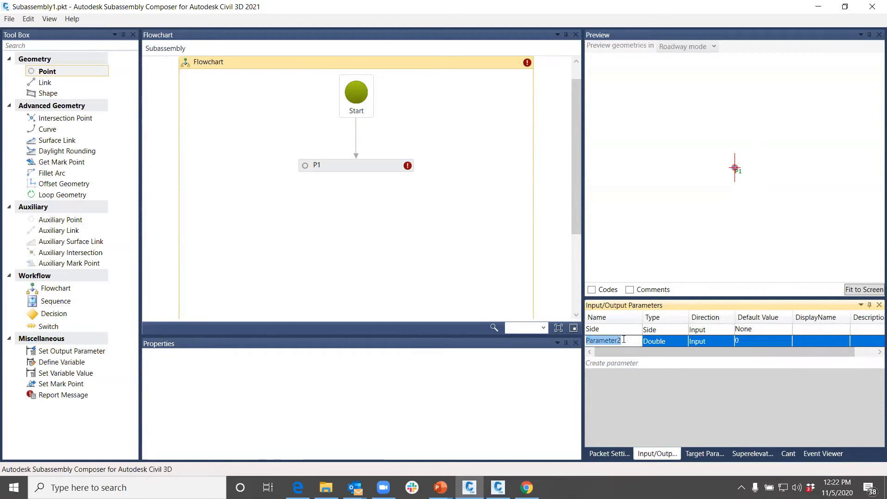
pyautogui.write('BottomWidth')
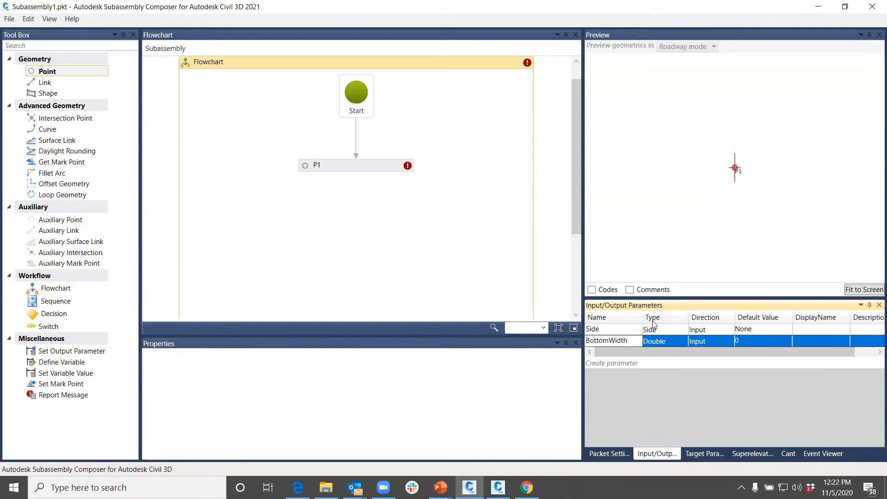
pyautogui.click(647, 340)
pyautogui.click(670, 339)
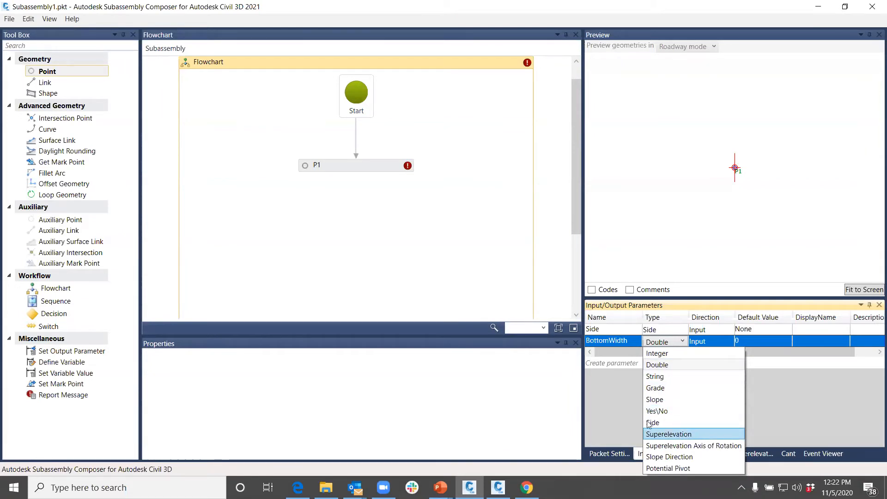
pyautogui.click(664, 366)
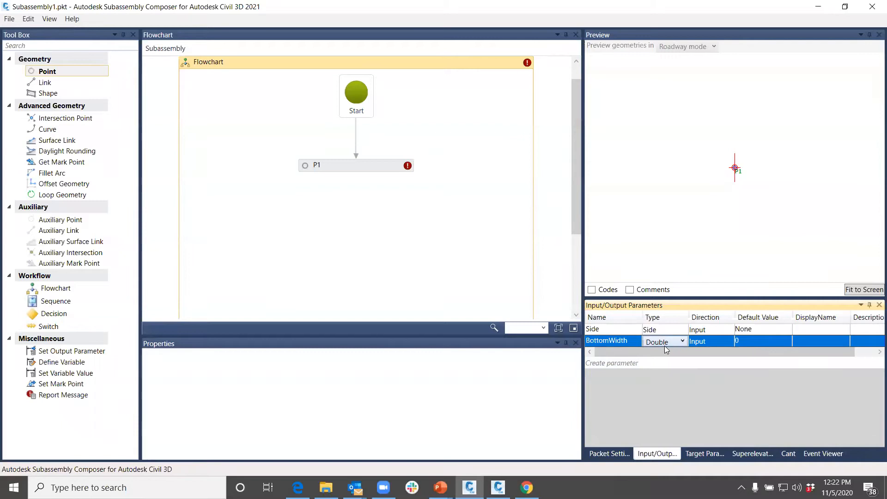
# Give the BottomWidth parameter a default value of 10 and the display name "Bottom Width"
pyautogui.click(760, 338)
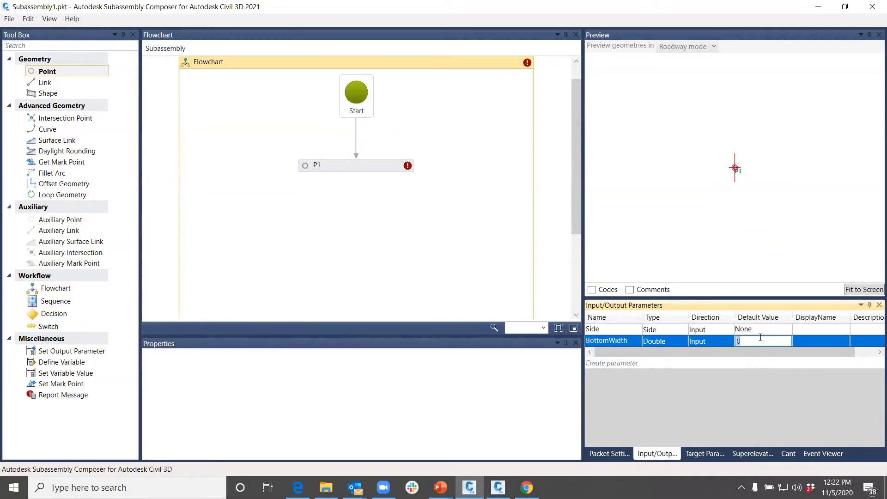
pyautogui.write('10')
pyautogui.press('Tab')
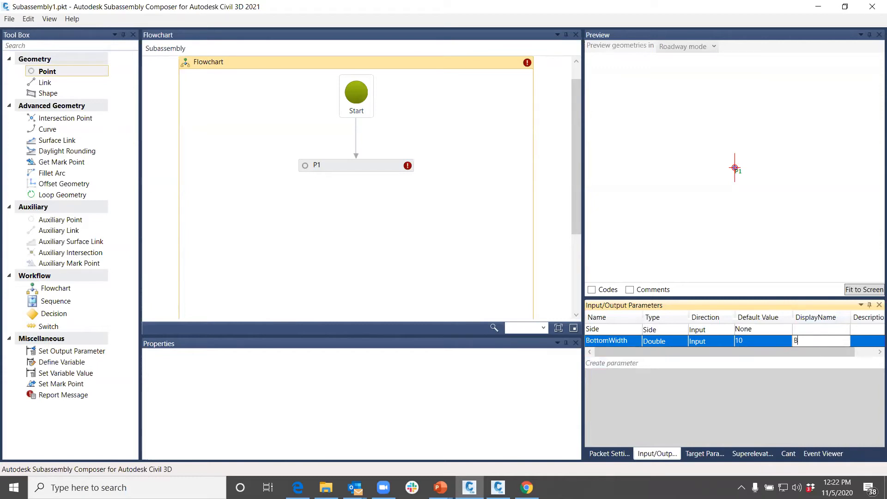
pyautogui.write('om Width')
# Describe the BottomWidth parameter as "Overall Bottom Width of Trap Channel"
pyautogui.click(859, 344)
pyautogui.click(861, 343)
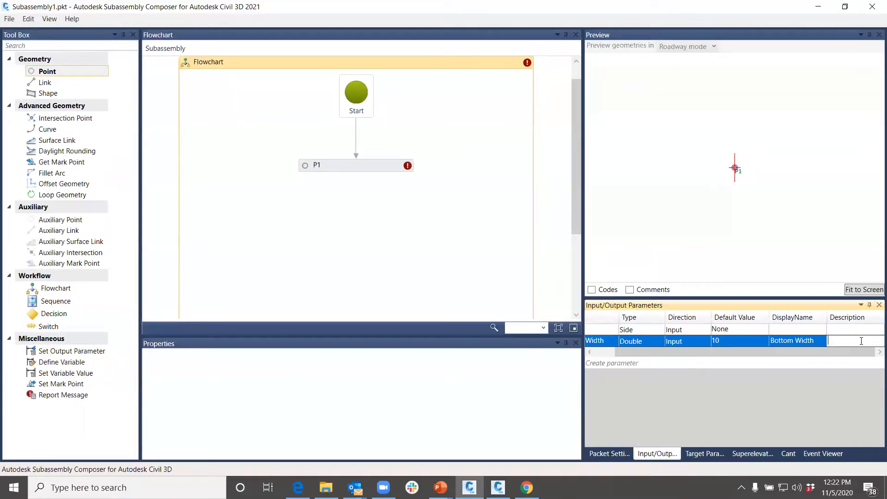
pyautogui.write('Overall ')
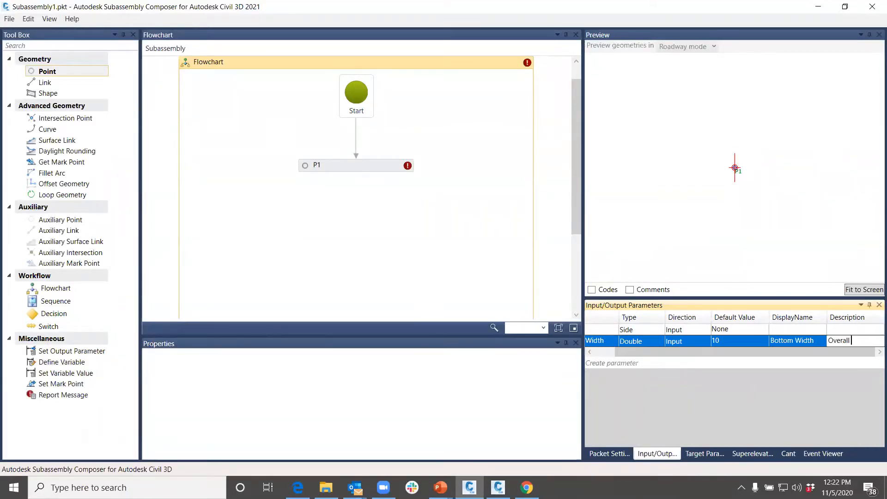
pyautogui.write('Bottom Width of')
pyautogui.write(' Trap Channel')
pyautogui.press('Return')
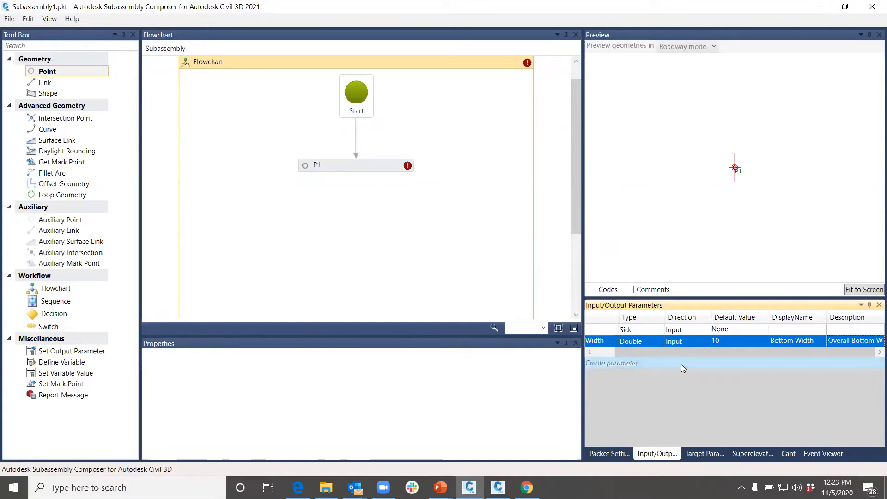
pyautogui.click(598, 352)
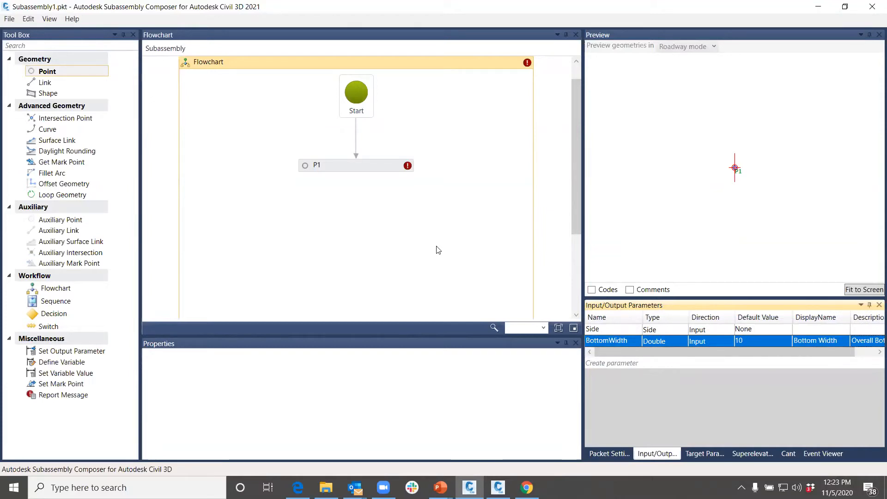
# Check the channel cross section in Civil 3D, return to Subassembly Composer, and try BottomWidth as point P1's Delta X
pyautogui.click(335, 170)
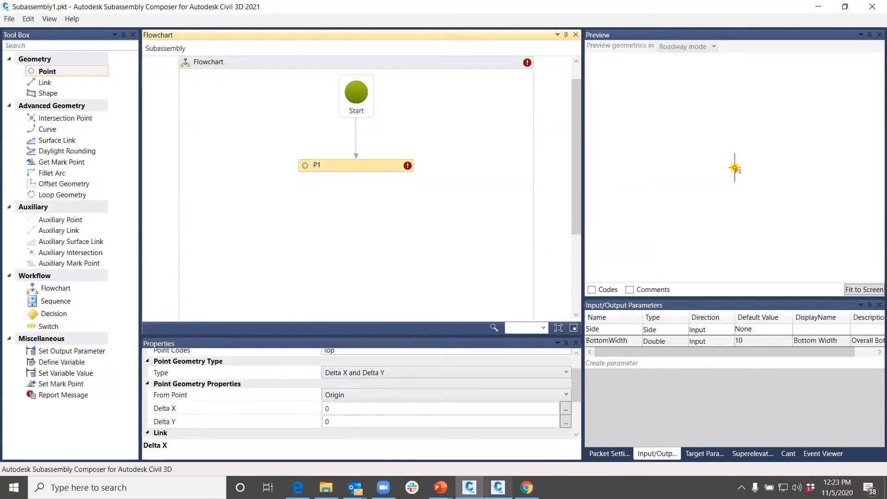
pyautogui.click(498, 487)
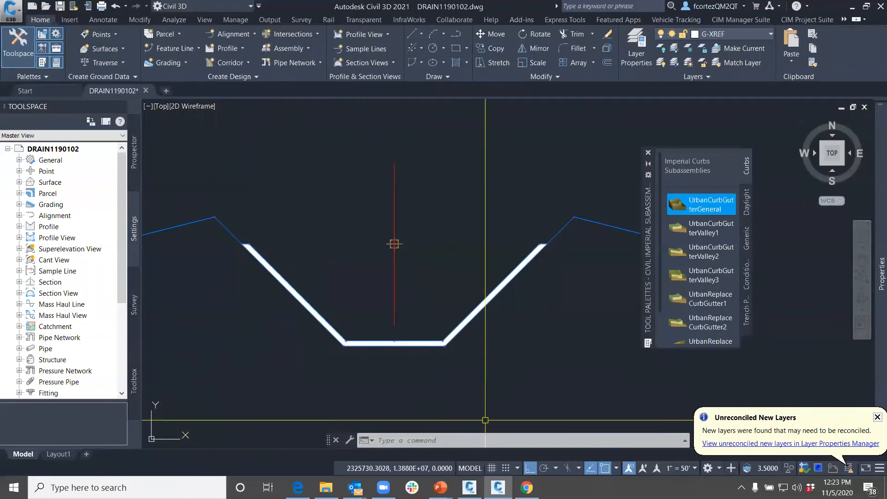
pyautogui.hotkey('alt', 'Tab')
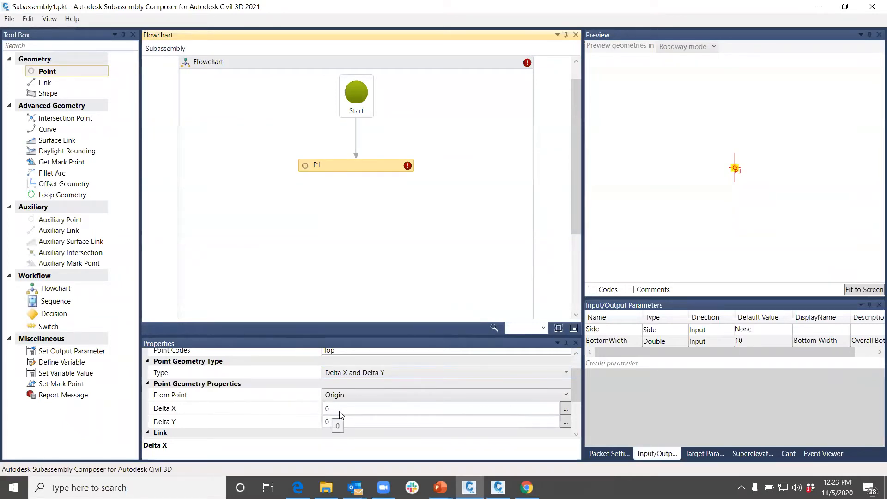
pyautogui.click(340, 411)
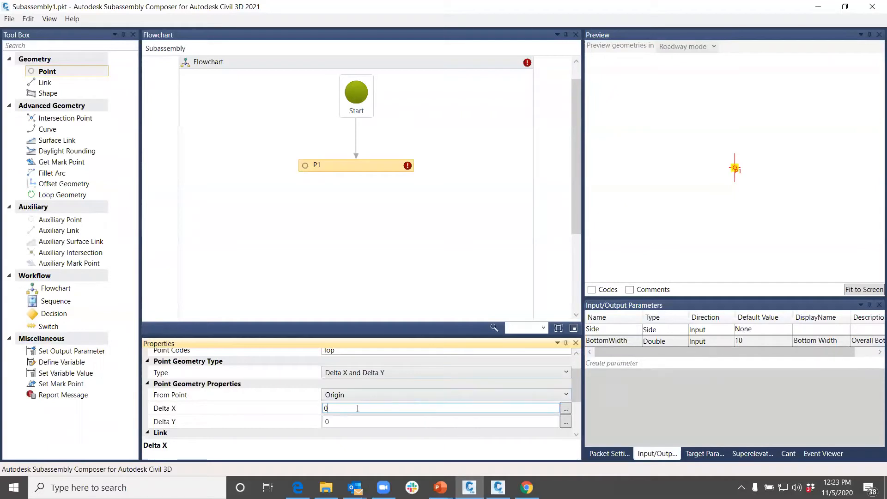
pyautogui.press('BackSpace')
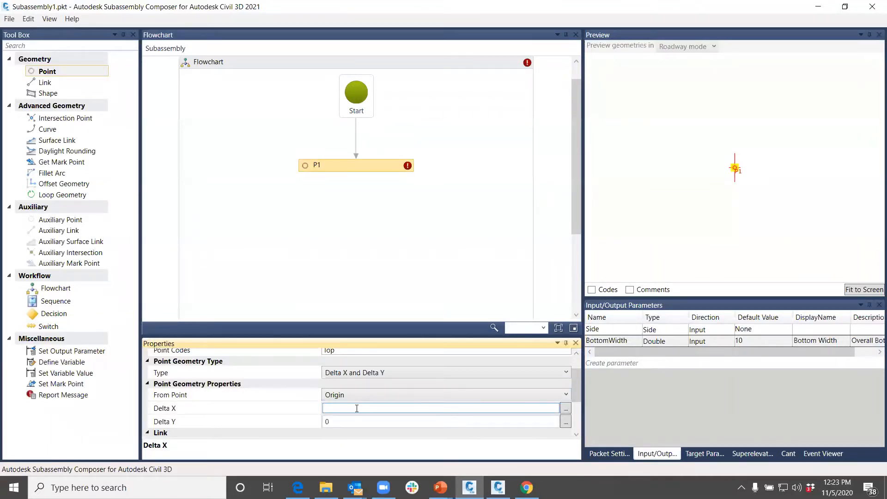
pyautogui.write('B')
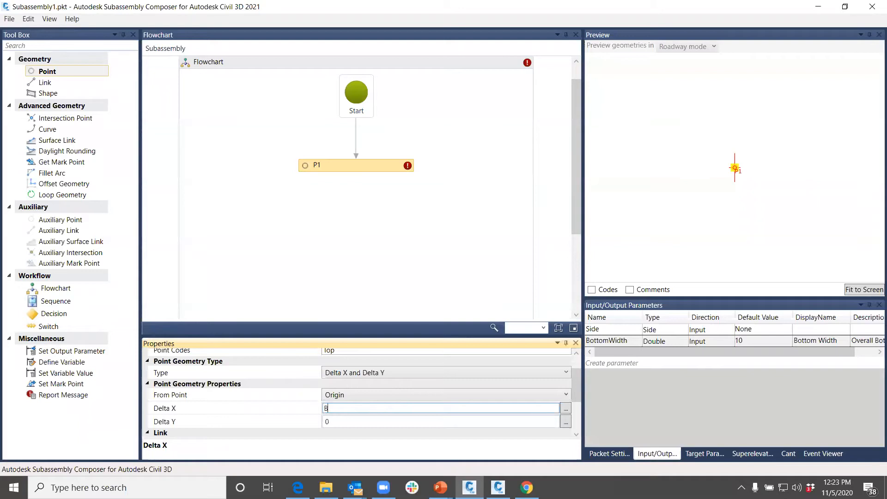
pyautogui.write('ottomWidth')
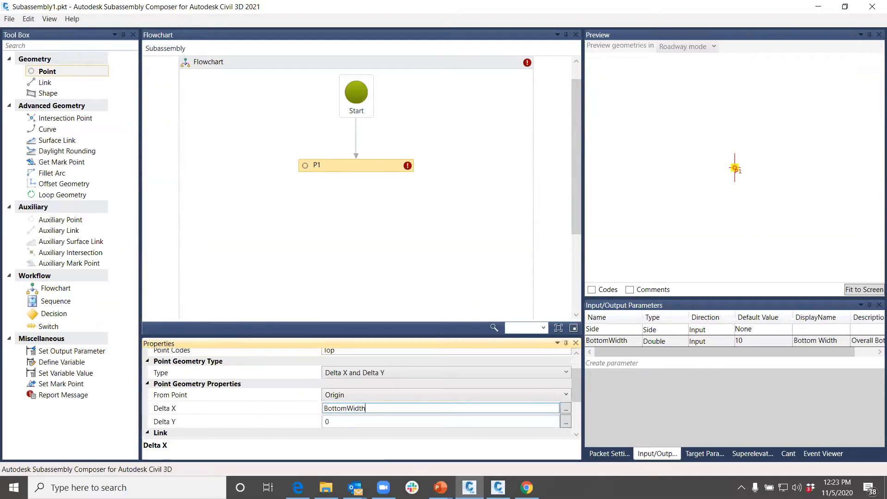
pyautogui.press('Tab')
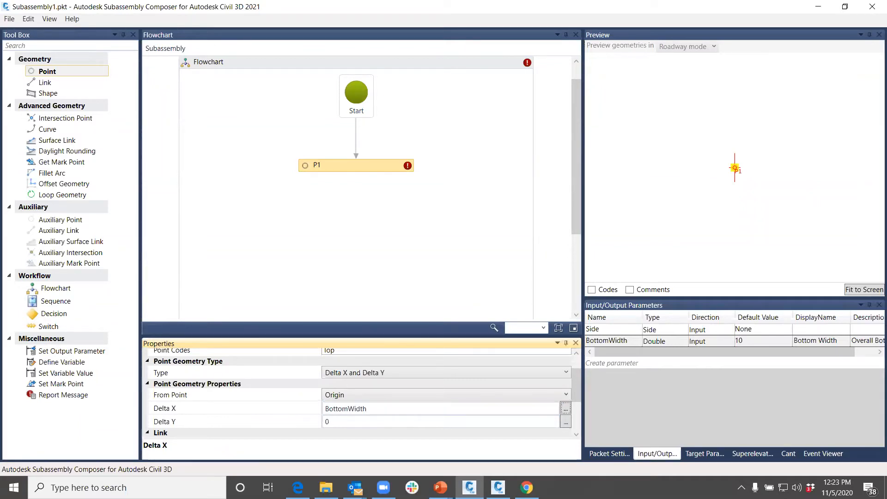
pyautogui.press('Tab')
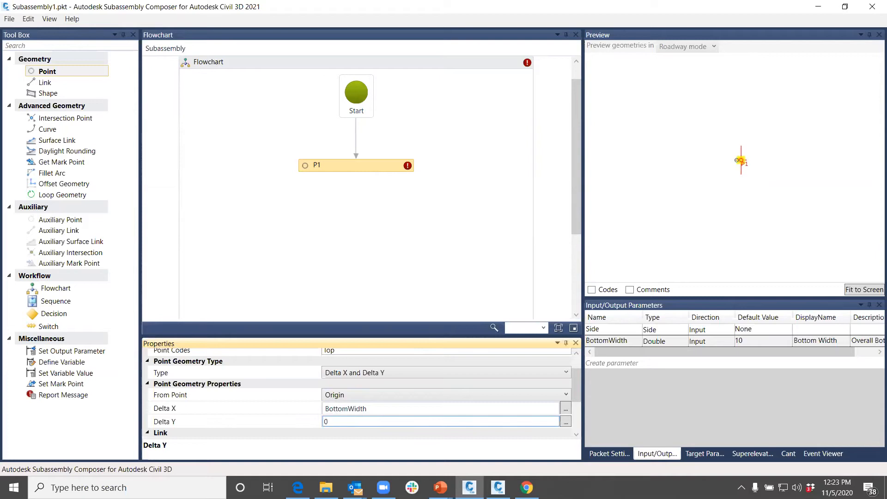
pyautogui.click(371, 410)
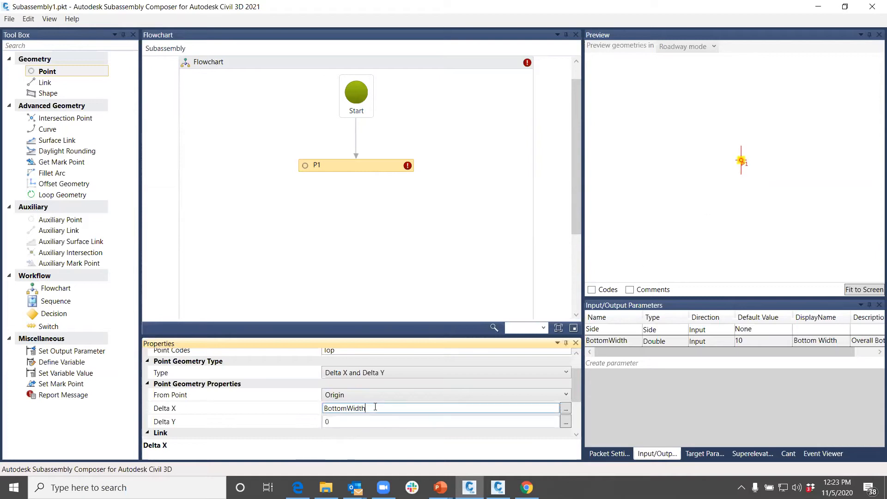
pyautogui.click(340, 421)
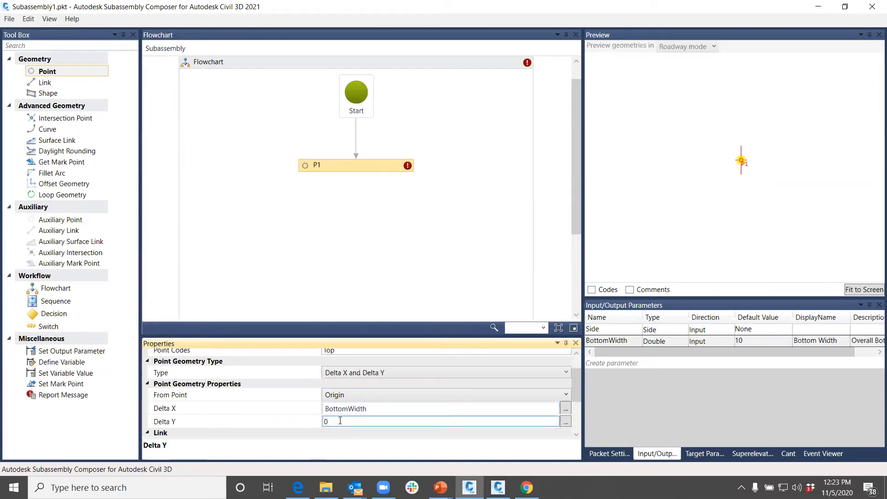
pyautogui.click(371, 175)
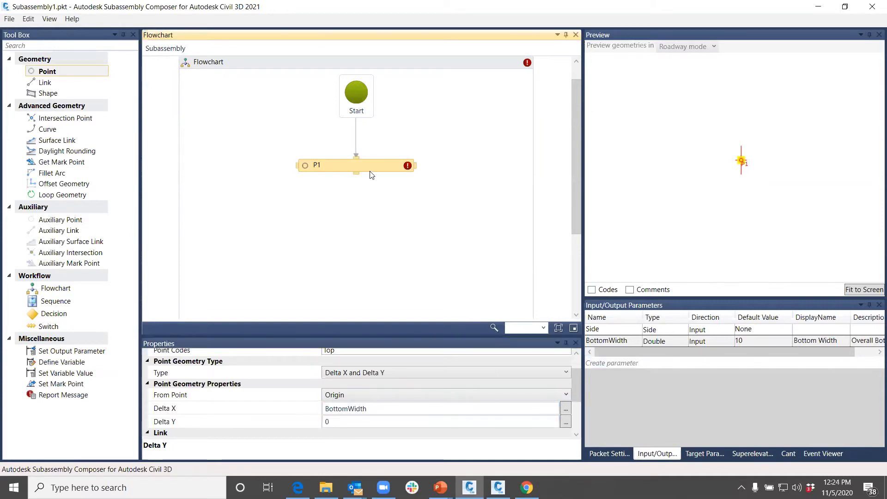
pyautogui.click(386, 412)
pyautogui.click(386, 413)
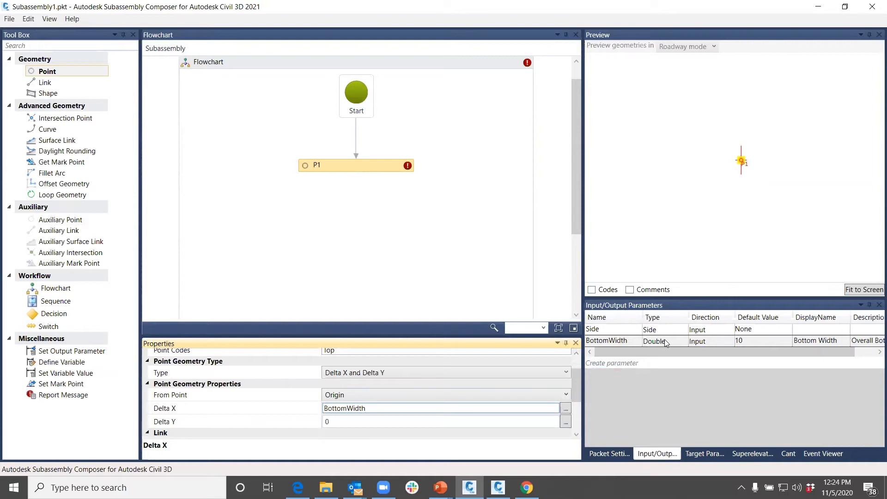
pyautogui.click(679, 399)
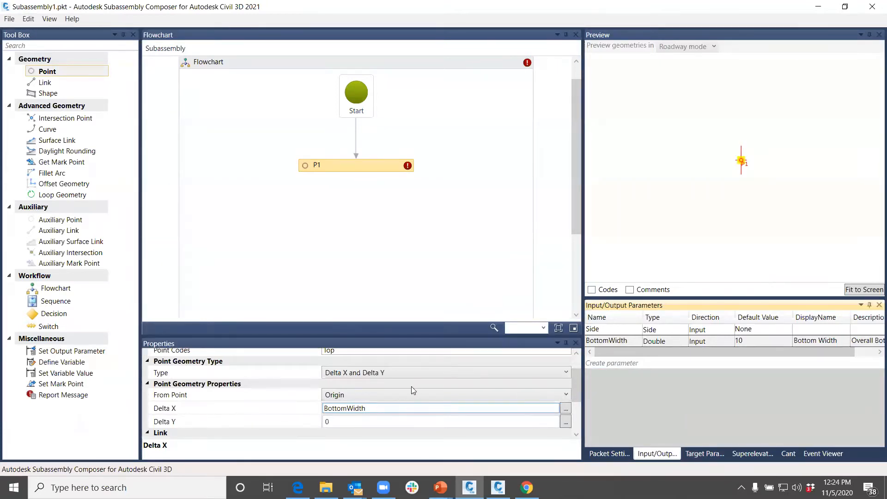
pyautogui.click(407, 167)
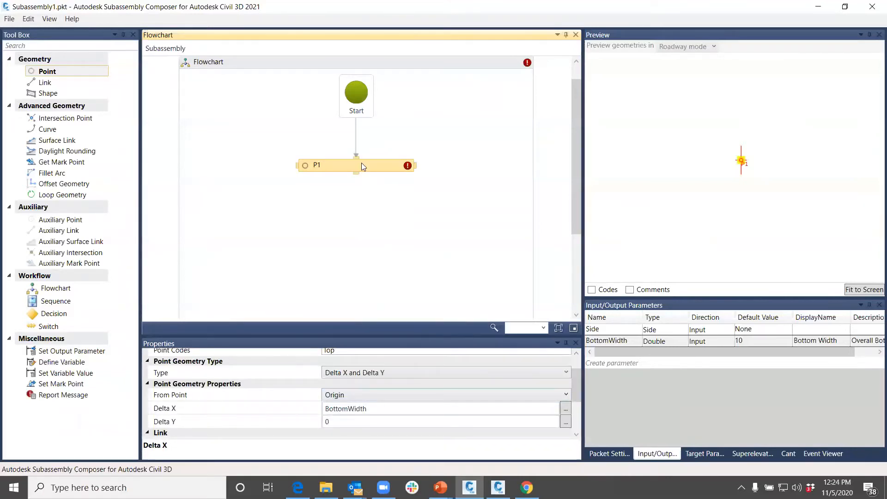
# Set point P1's Delta X back to 0
pyautogui.click(359, 408)
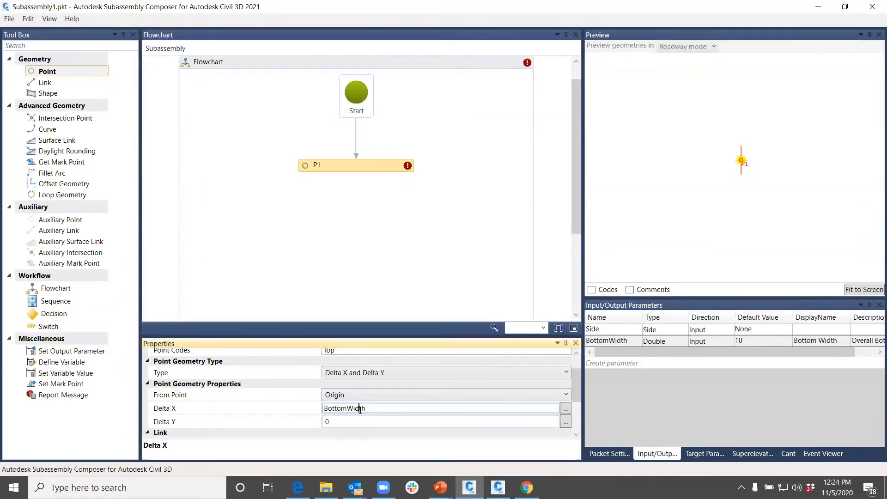
pyautogui.moveTo(373, 409); pyautogui.dragTo(310, 406)
pyautogui.write('0')
pyautogui.press('Tab')
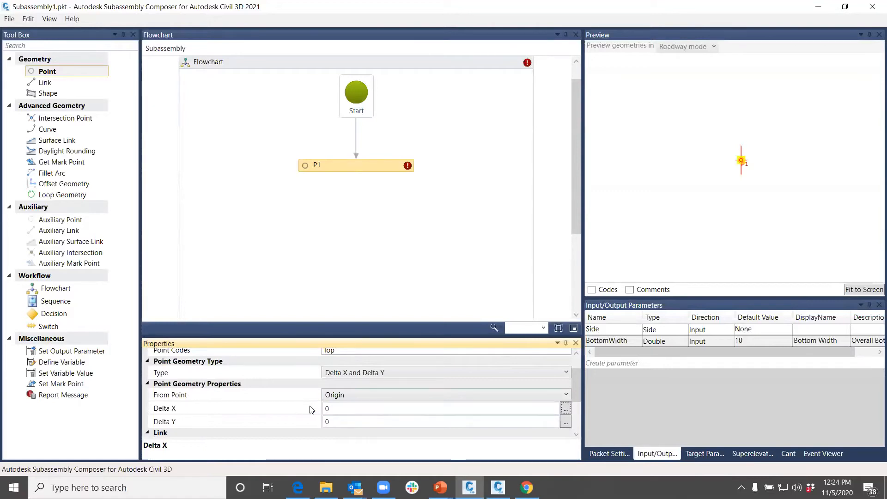
# Clear the point codes of P1 and review its geometry properties
pyautogui.scroll(3, 400, 362)
pyautogui.click(334, 377)
pyautogui.doubleClick(334, 377)
pyautogui.press('BackSpace')
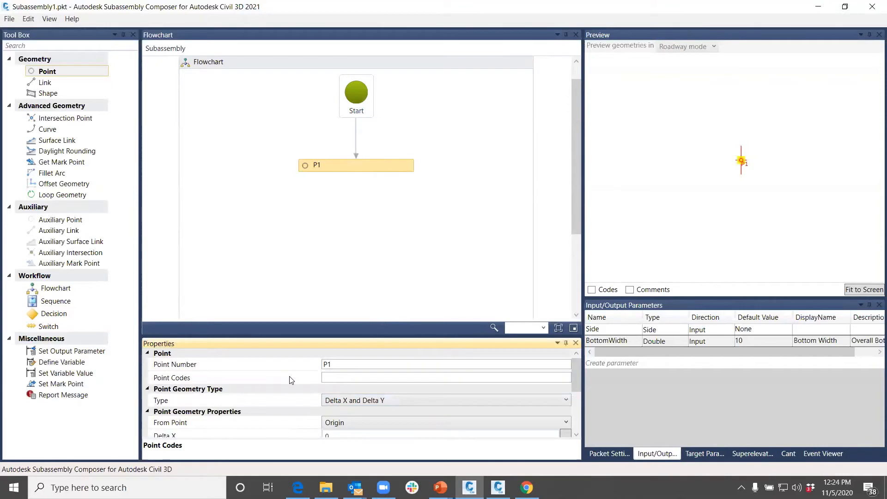
pyautogui.click(341, 369)
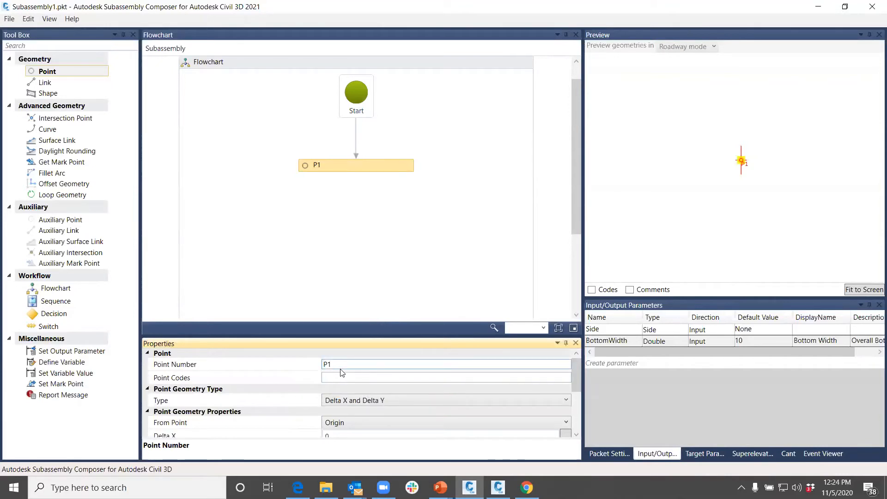
pyautogui.scroll(-2, 338, 383)
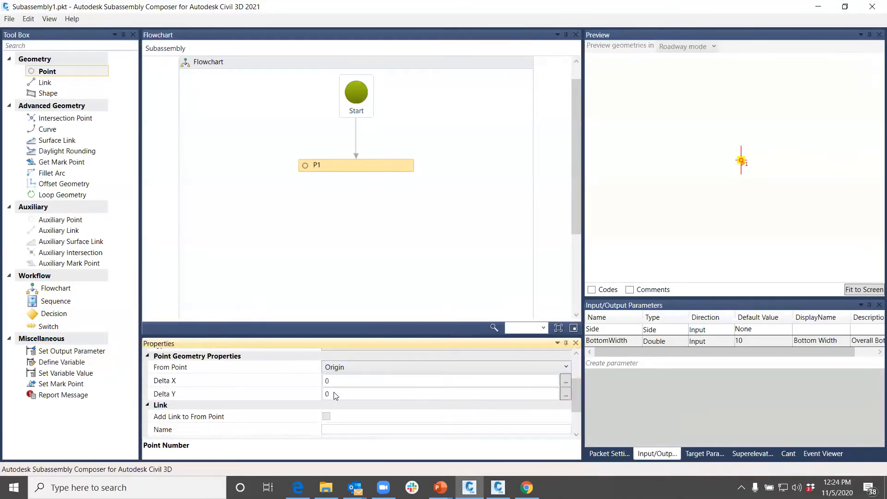
pyautogui.scroll(1, 335, 396)
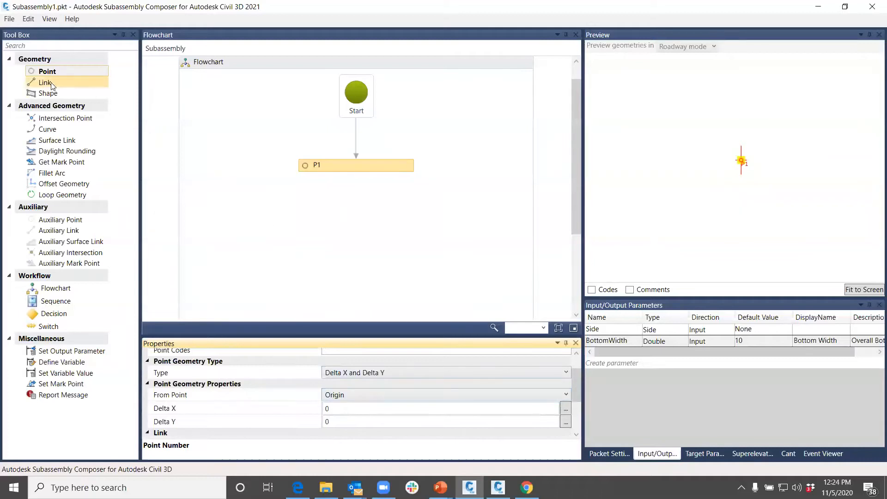
# Add a second point below P1 in the flowchart and reference it from the Origin
pyautogui.moveTo(42, 74); pyautogui.dragTo(402, 224)
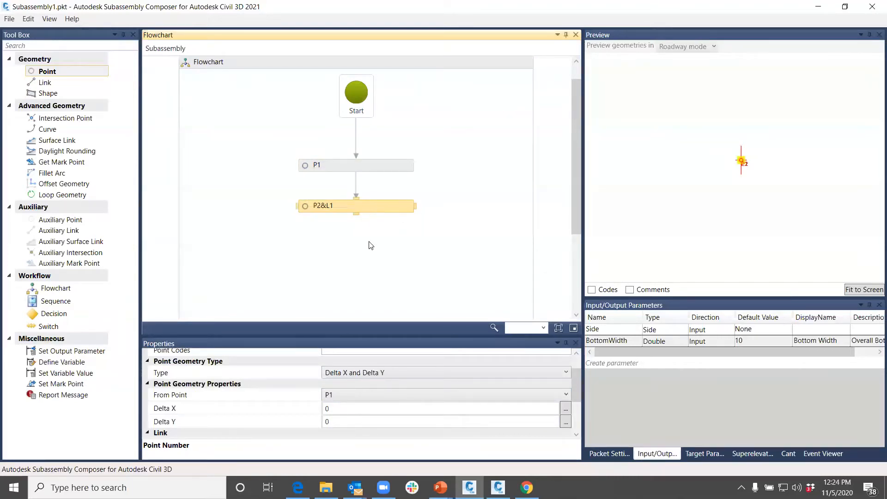
pyautogui.scroll(1, 354, 389)
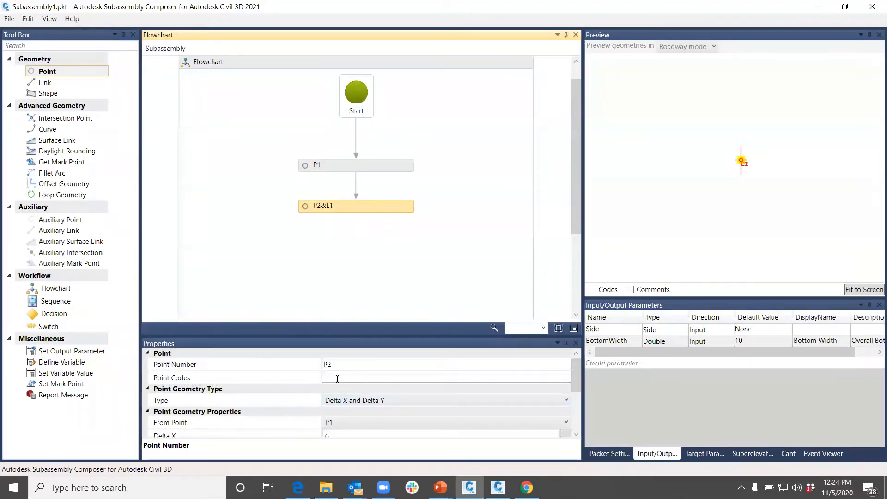
pyautogui.scroll(-1, 336, 404)
pyautogui.click(335, 394)
pyautogui.click(336, 394)
pyautogui.click(337, 394)
pyautogui.click(336, 418)
# Set point P2's Delta X to the BottomWidth parameter
pyautogui.doubleClick(337, 408)
pyautogui.write('BottomWidth')
pyautogui.press('Return')
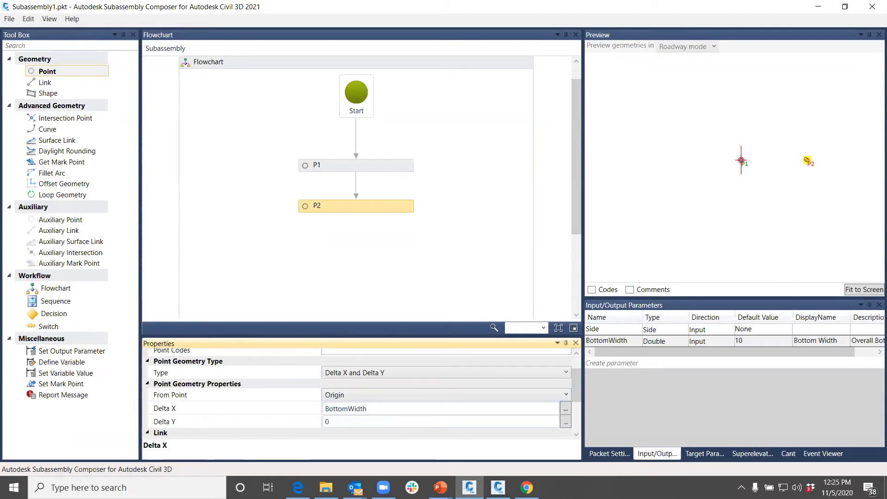
# Change point P2's Delta X to the expression BottomWidth/2
pyautogui.click(371, 408)
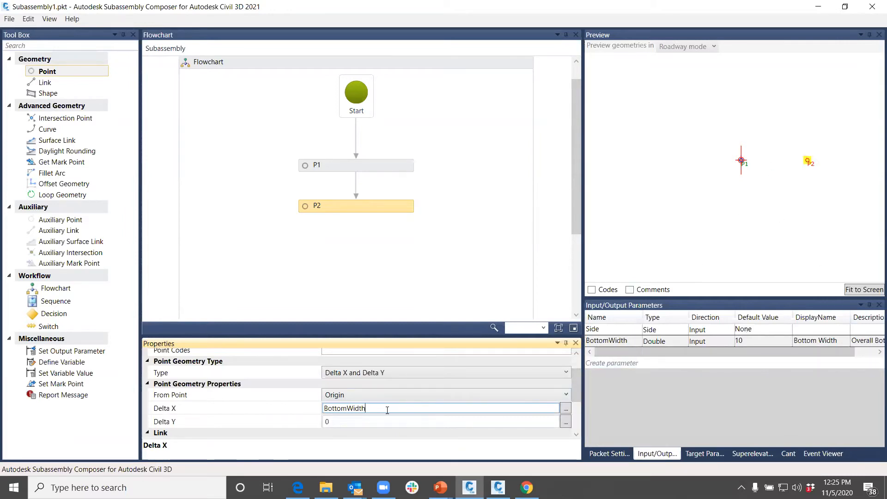
pyautogui.write('/2')
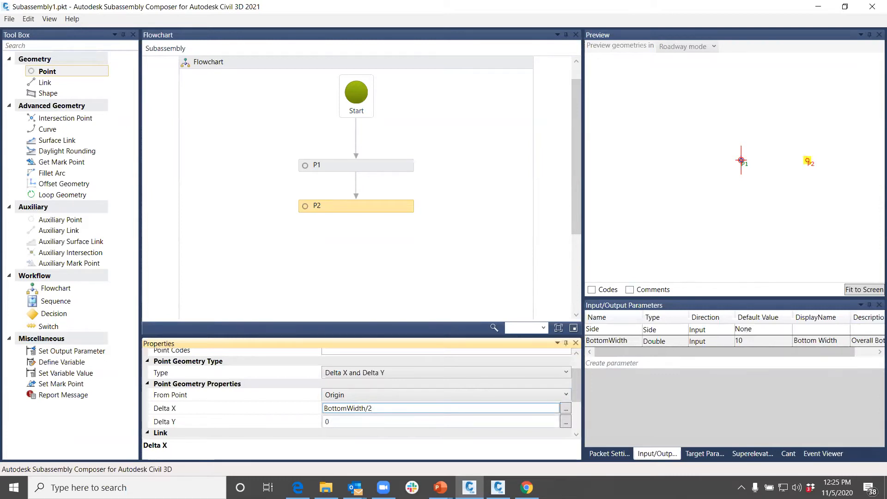
pyautogui.press('Return')
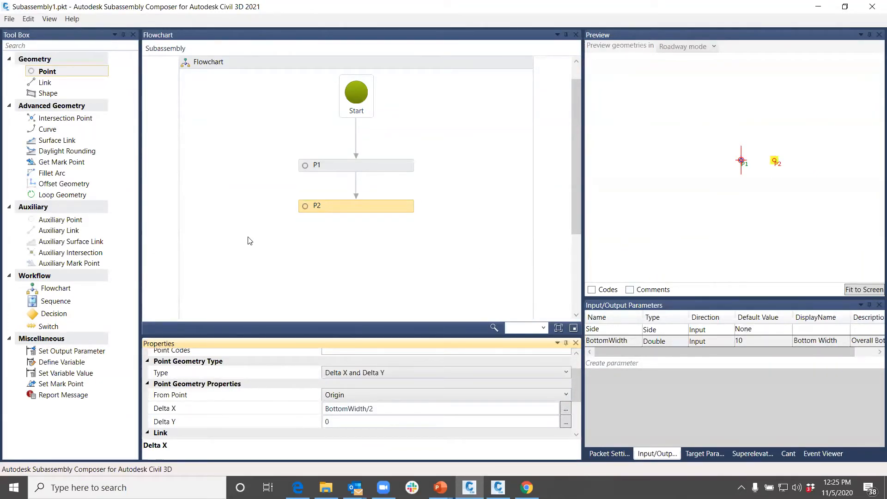
# Add a third point below P2 in the flowchart, reference it from the Origin and align it with the points above
pyautogui.moveTo(40, 72); pyautogui.dragTo(361, 244)
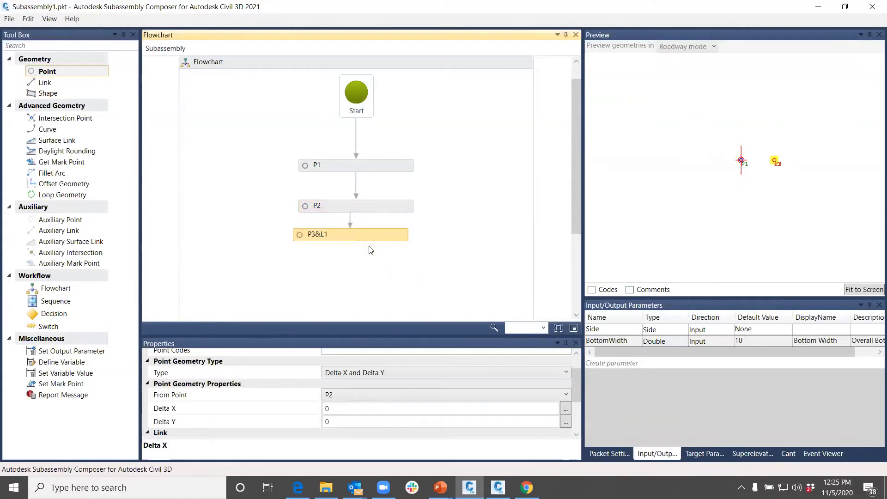
pyautogui.click(351, 396)
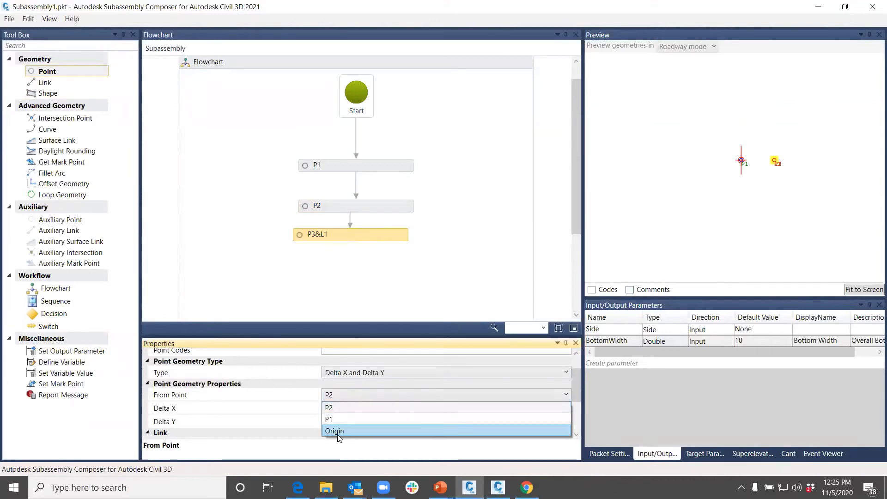
pyautogui.click(338, 431)
pyautogui.moveTo(325, 240); pyautogui.dragTo(340, 244)
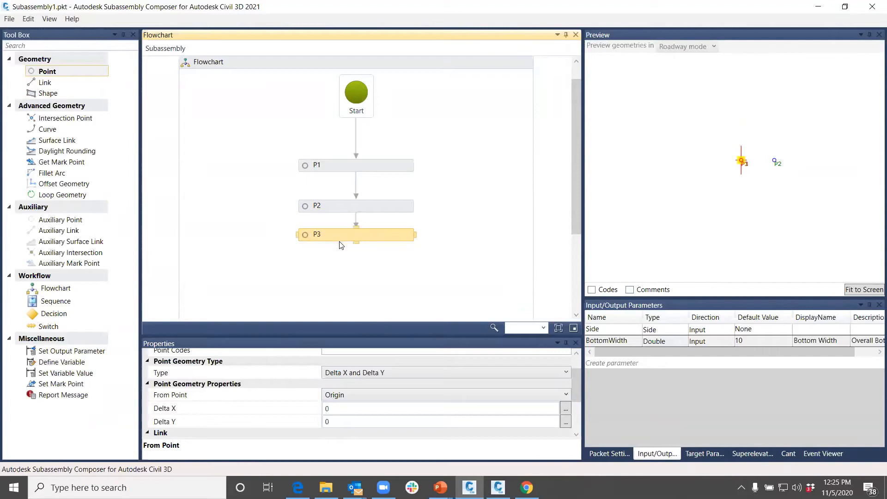
# Set point P3's Delta X to the expression -BottomWidth/2
pyautogui.click(342, 412)
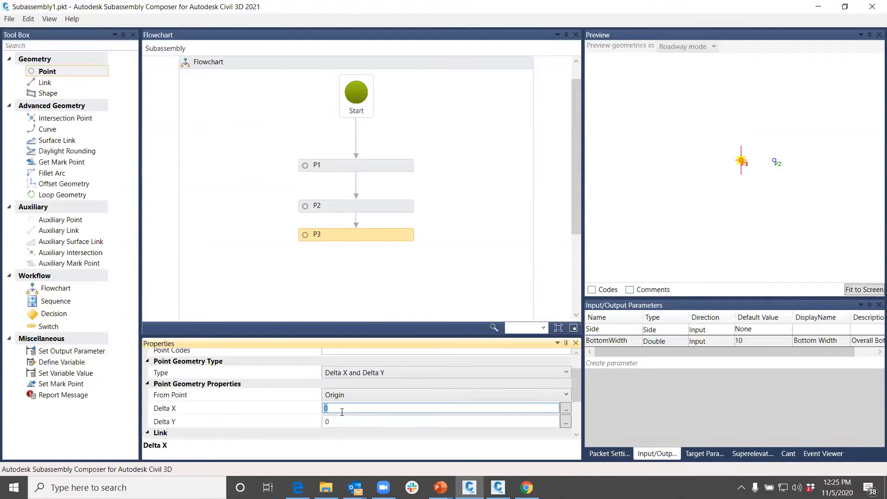
pyautogui.write('-BottomWidth')
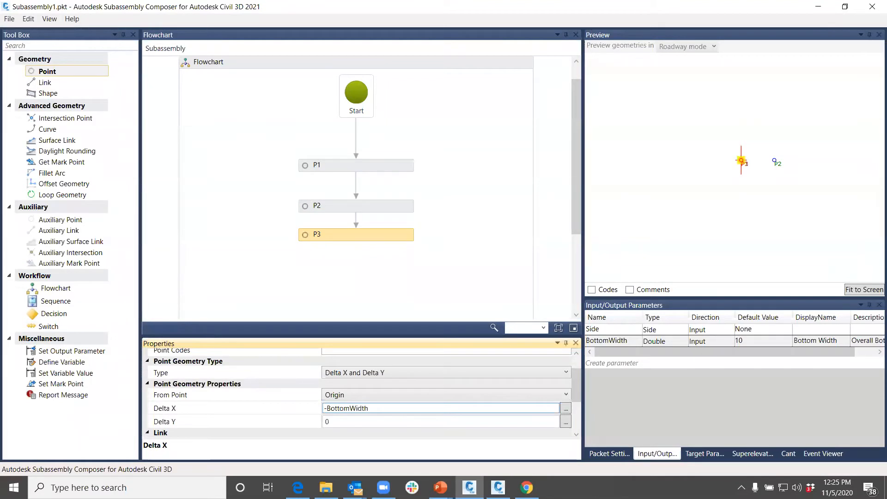
pyautogui.write('/2')
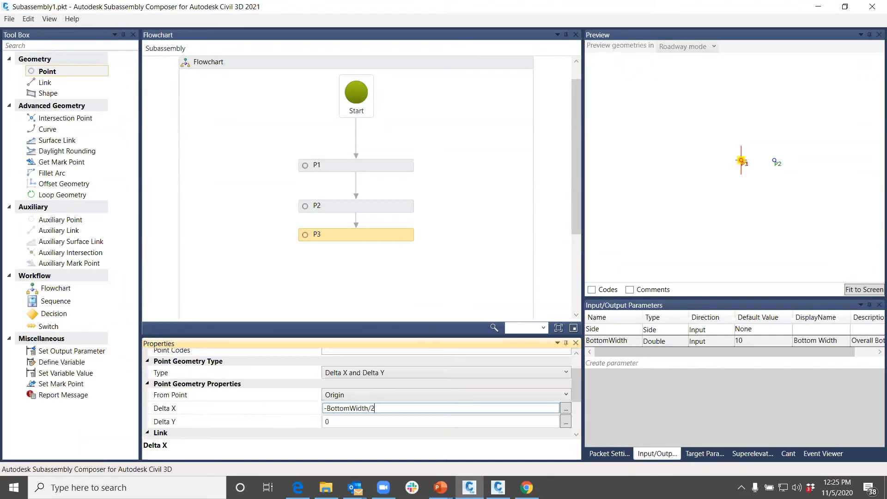
pyautogui.press('Return')
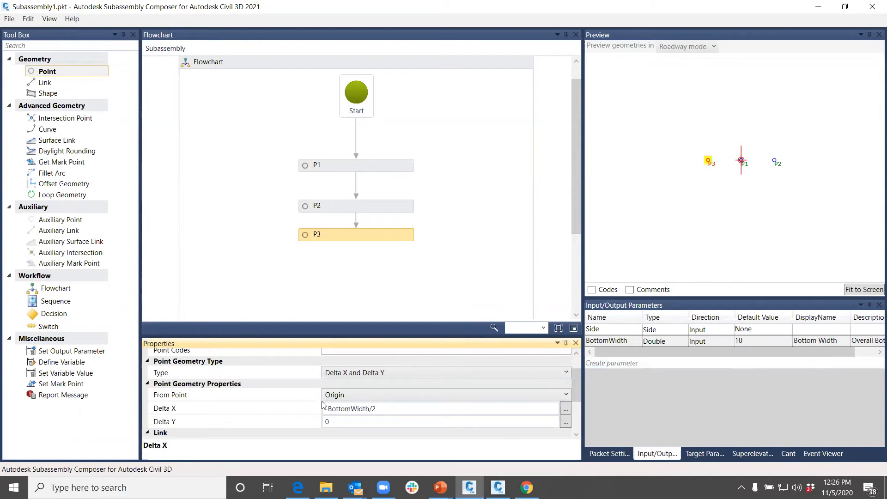
# Assign the point code "Top" to point P3
pyautogui.scroll(1, 304, 390)
pyautogui.click(328, 379)
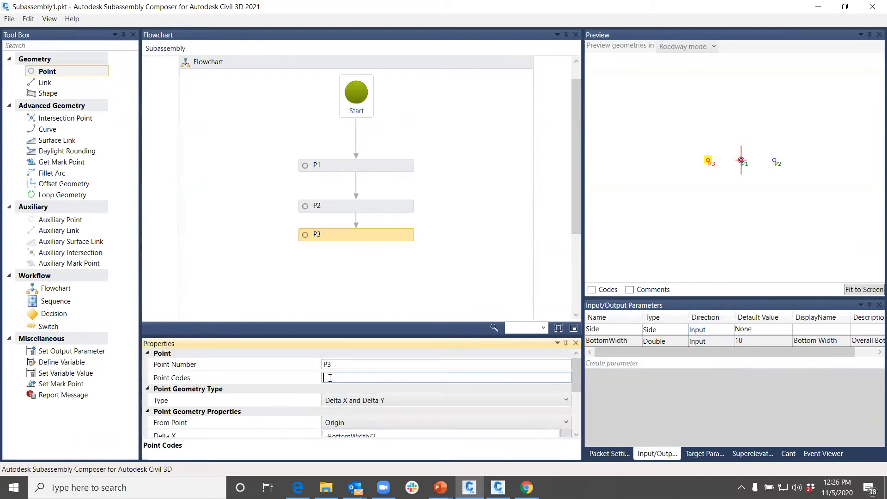
pyautogui.write('"Top"')
pyautogui.click(353, 365)
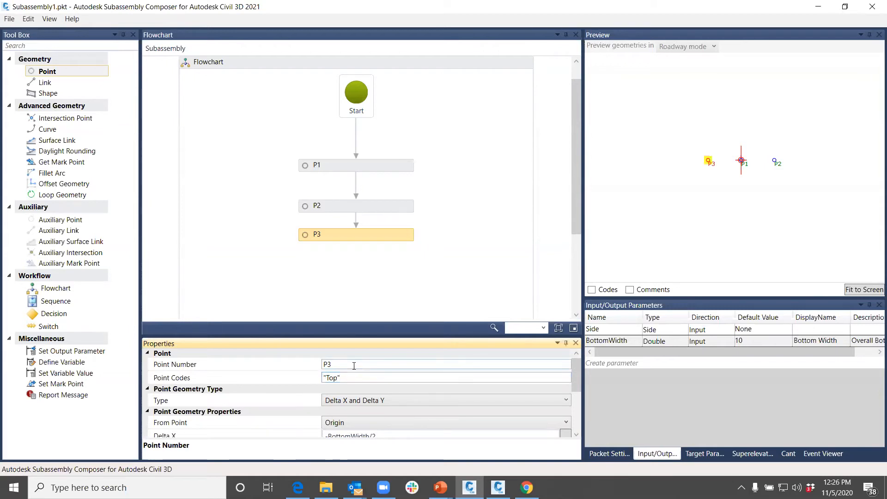
# Assign the point code "Top" to point P2 and review its geometry properties
pyautogui.click(335, 209)
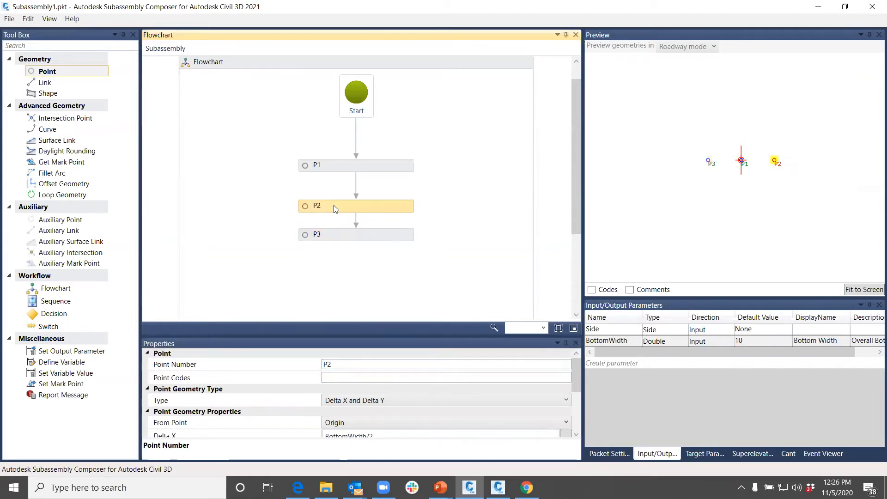
pyautogui.click(341, 377)
pyautogui.write('"Top"')
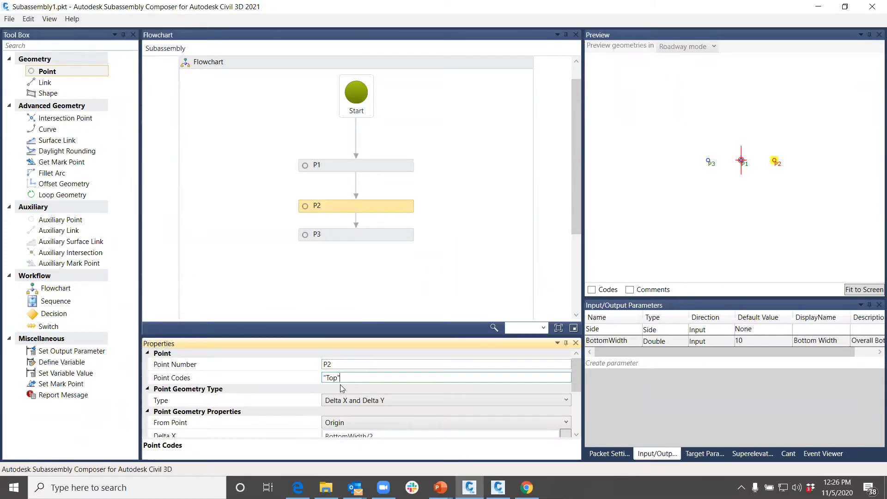
pyautogui.click(346, 365)
pyautogui.scroll(-2, 278, 404)
pyautogui.scroll(1, 278, 404)
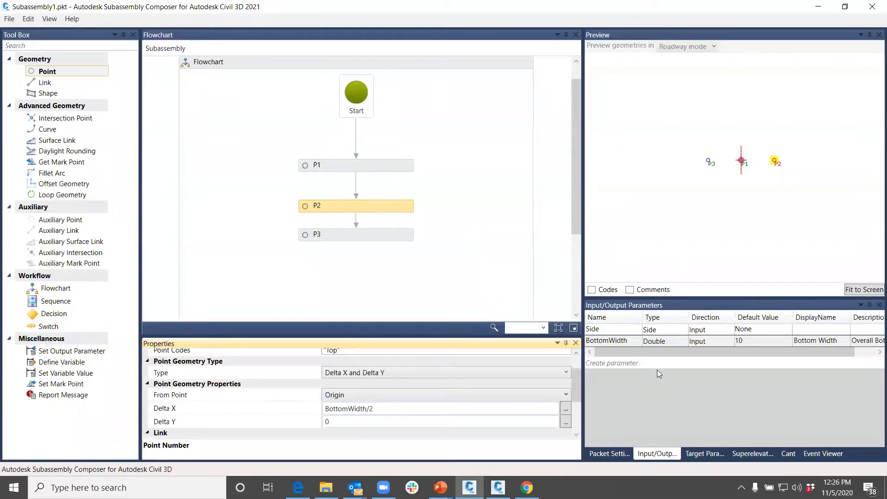
# Create a new input parameter named SideSlope with the type Slope
pyautogui.click(618, 364)
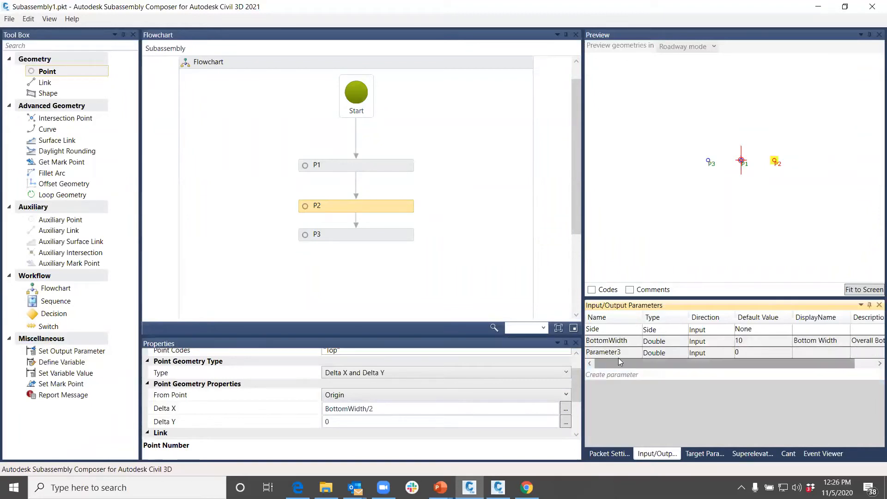
pyautogui.click(622, 353)
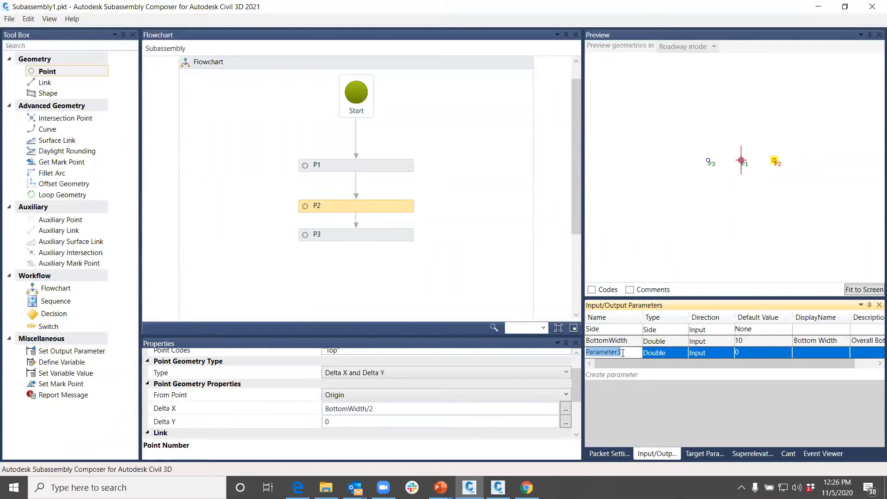
pyautogui.write('SideSlope')
pyautogui.click(668, 355)
pyautogui.click(667, 355)
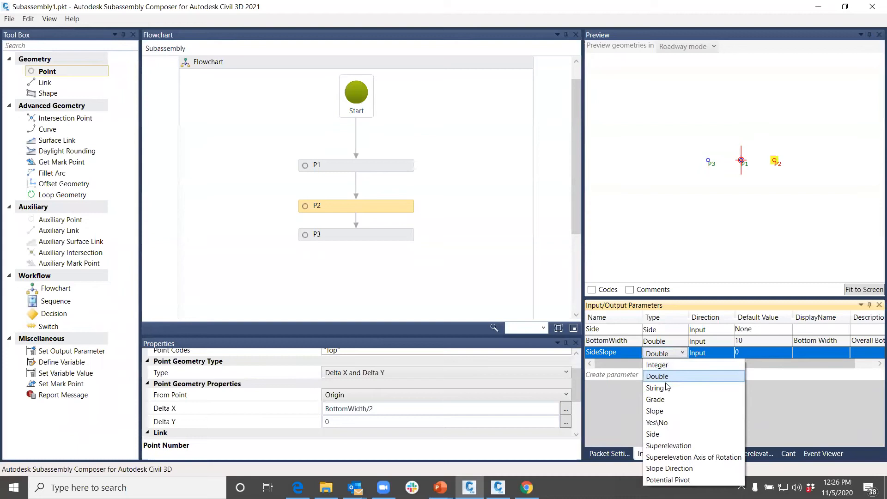
pyautogui.click(661, 410)
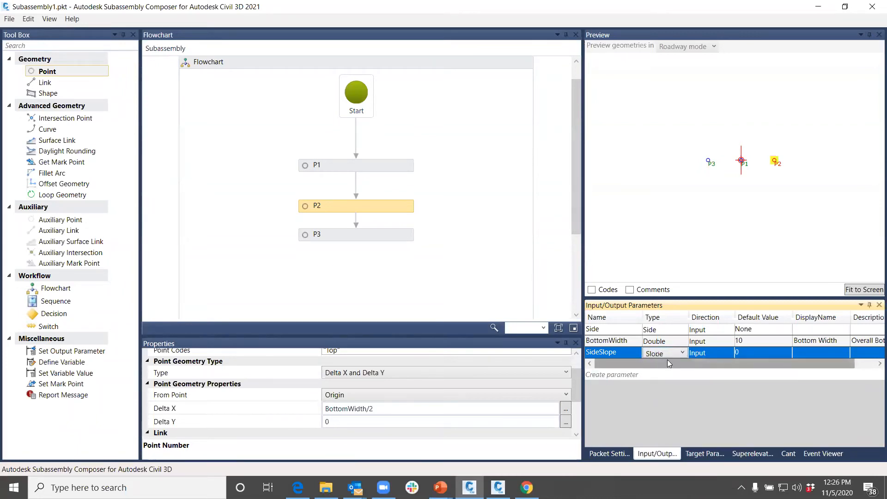
# Set the SideSlope parameter's default value to 3:1
pyautogui.click(747, 354)
pyautogui.write('.001')
pyautogui.moveTo(749, 353); pyautogui.dragTo(721, 352)
pyautogui.press('BackSpace')
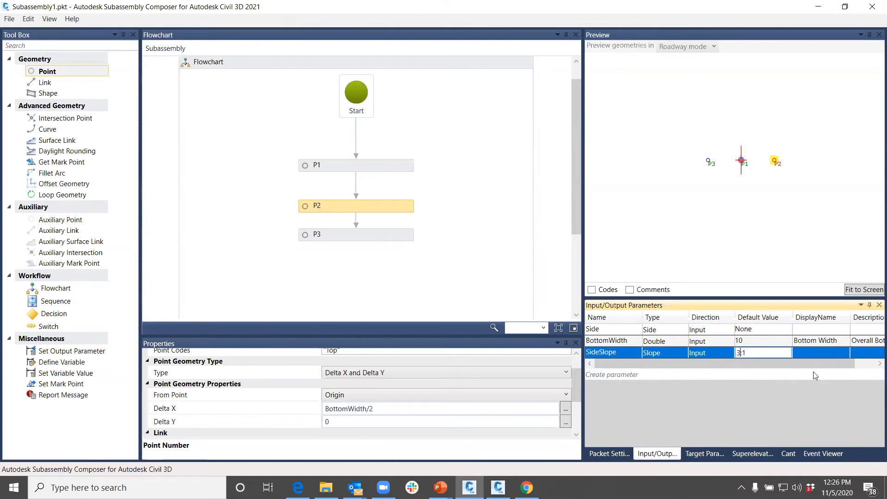
pyautogui.press('Return')
# Give the SideSlope parameter the display name "Side Slope" and the description "Side slope of Trap Channel"
pyautogui.click(827, 352)
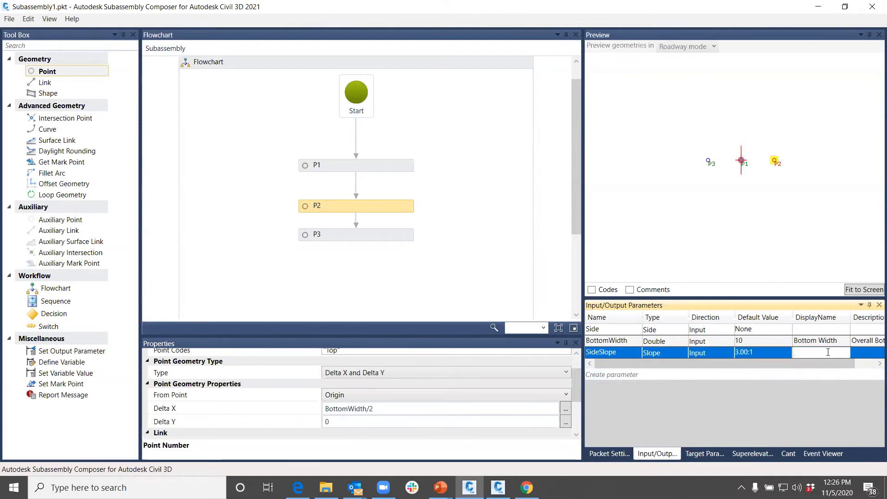
pyautogui.write('Side')
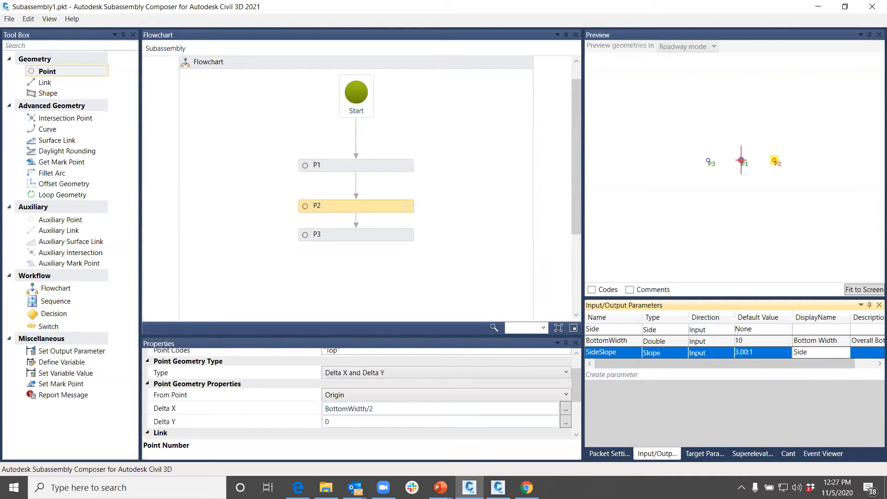
pyautogui.write(' Slope')
pyautogui.click(868, 353)
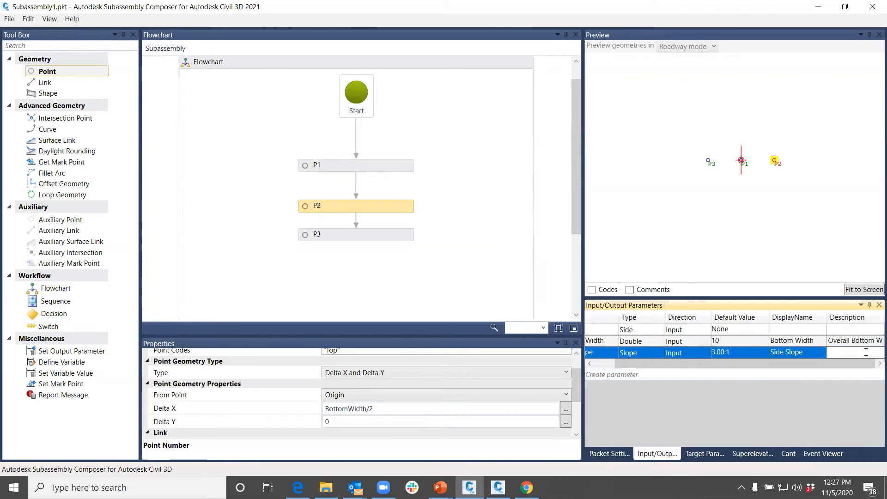
pyautogui.write('Side')
pyautogui.write(' slope of')
pyautogui.write(' Trap Channel')
# Add a fourth point linked from P3 below it in the flowchart and set its geometry type to Slope and Delta X
pyautogui.moveTo(41, 73); pyautogui.dragTo(360, 275)
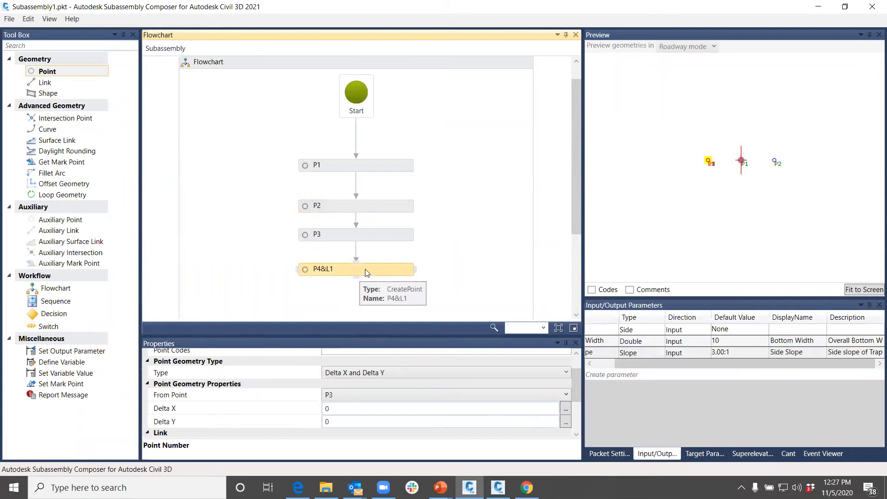
pyautogui.scroll(1, 290, 390)
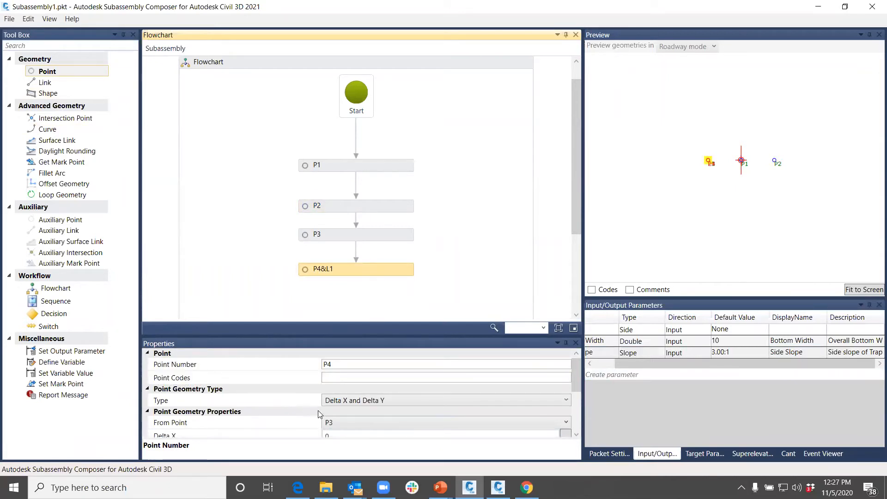
pyautogui.scroll(-1, 317, 413)
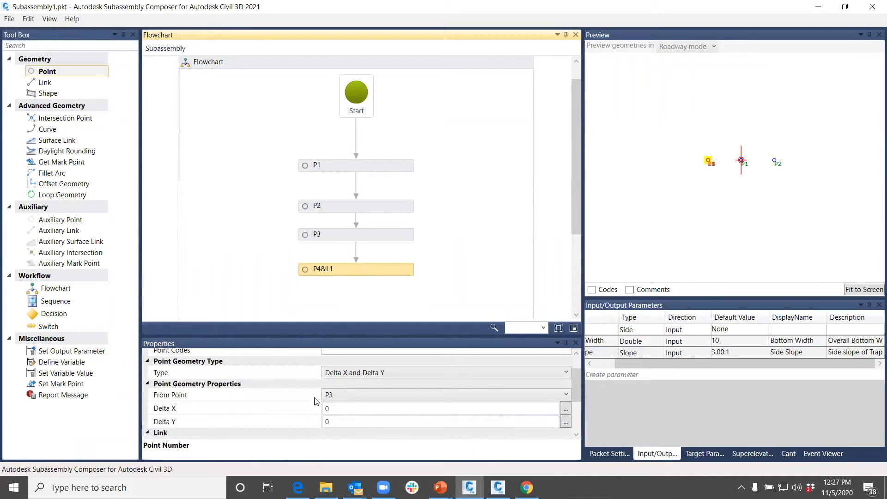
pyautogui.scroll(1, 316, 405)
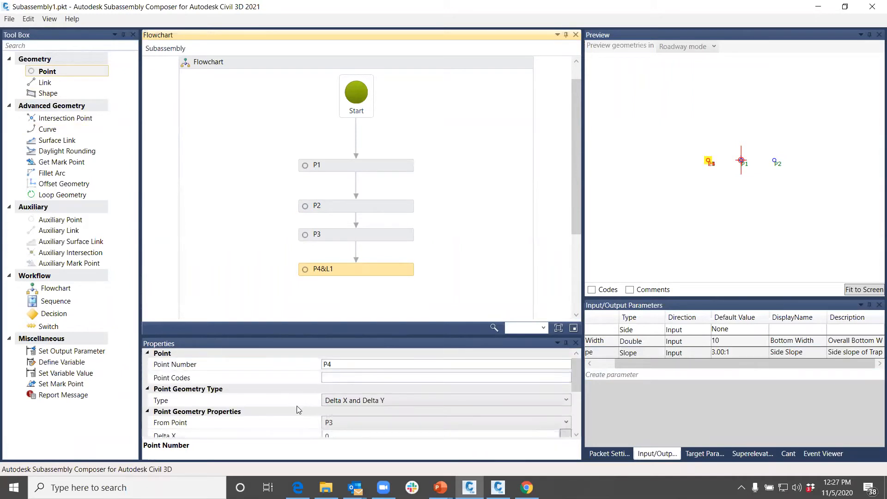
pyautogui.scroll(-1, 297, 406)
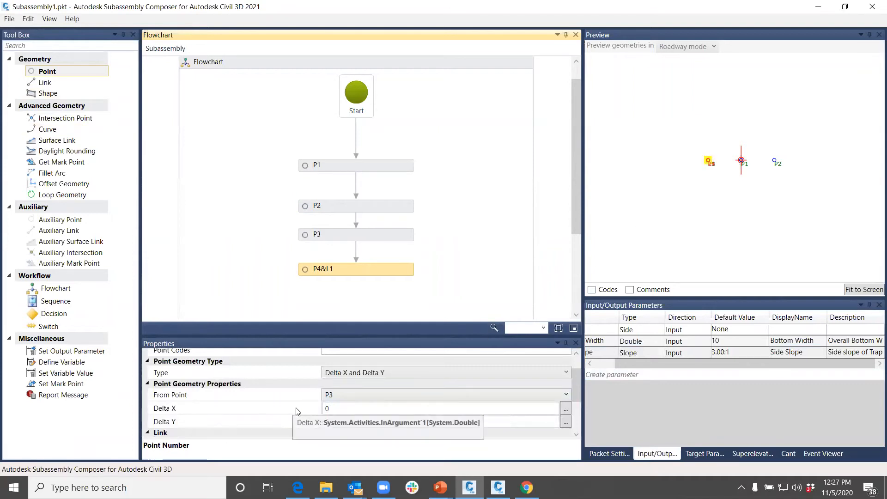
pyautogui.scroll(-1, 296, 411)
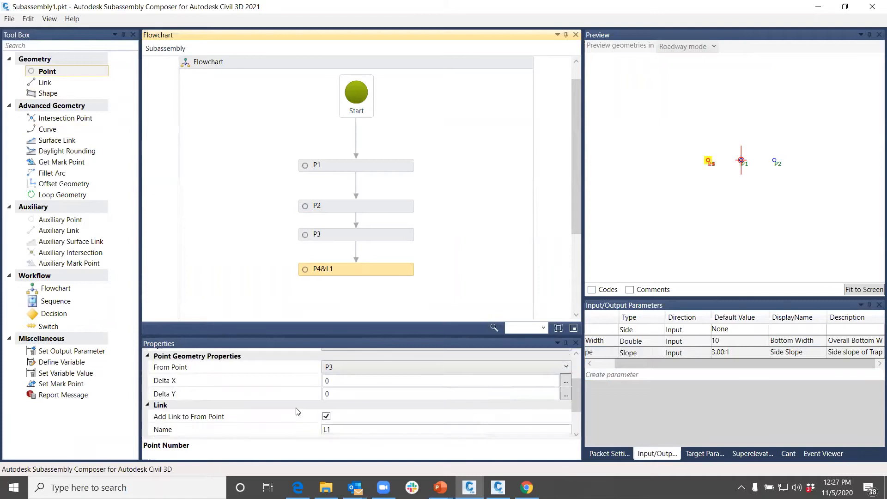
pyautogui.scroll(1, 296, 411)
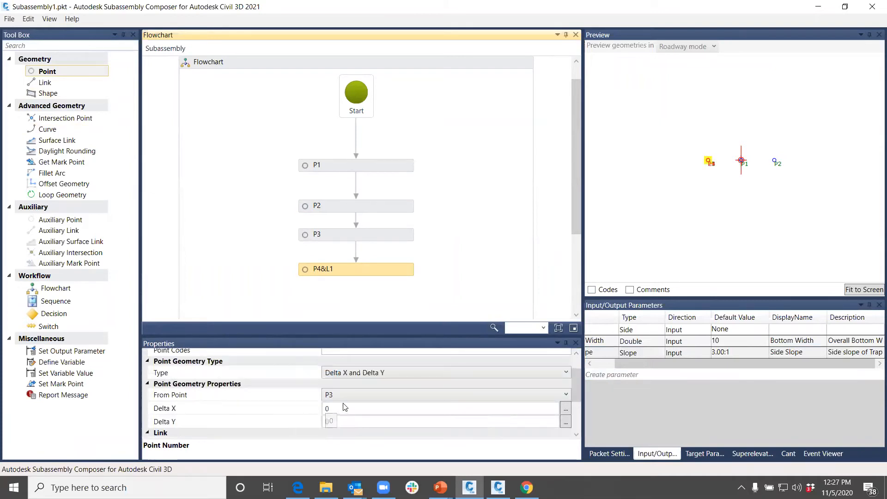
pyautogui.click(345, 374)
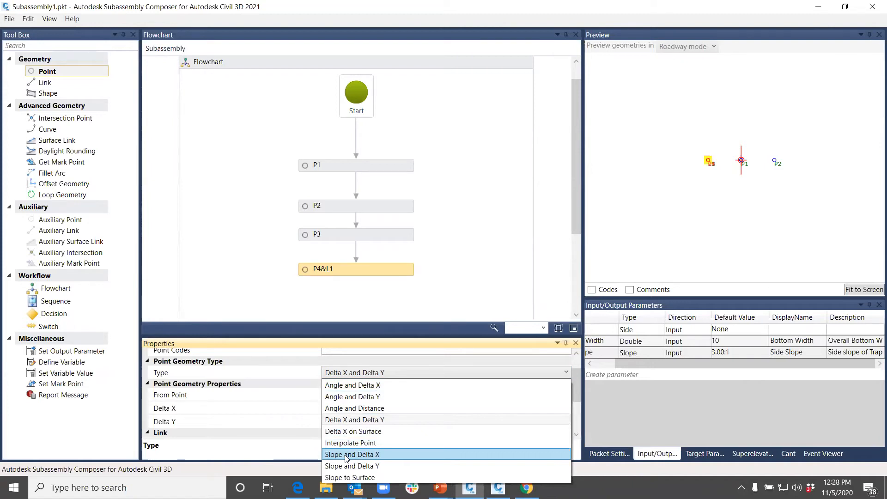
pyautogui.click(347, 455)
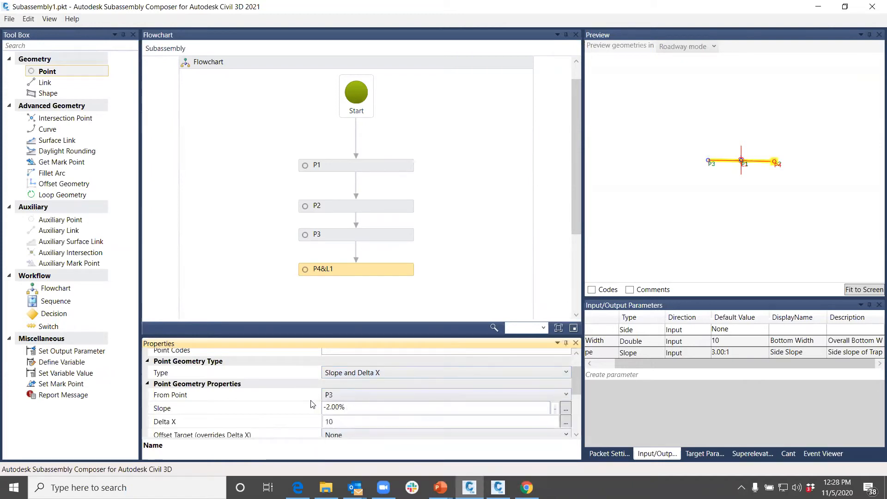
# Set P4's slope to the SideSlope parameter
pyautogui.click(351, 408)
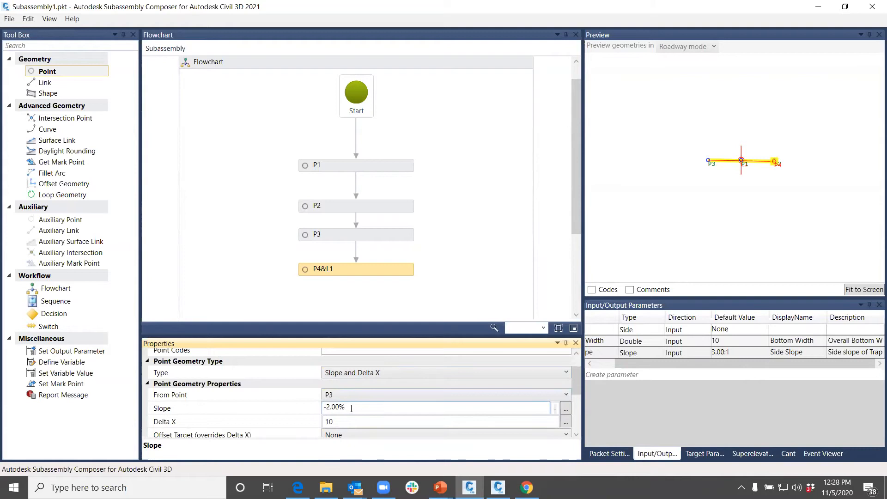
pyautogui.moveTo(351, 408); pyautogui.dragTo(315, 409)
pyautogui.moveTo(653, 362); pyautogui.dragTo(633, 363)
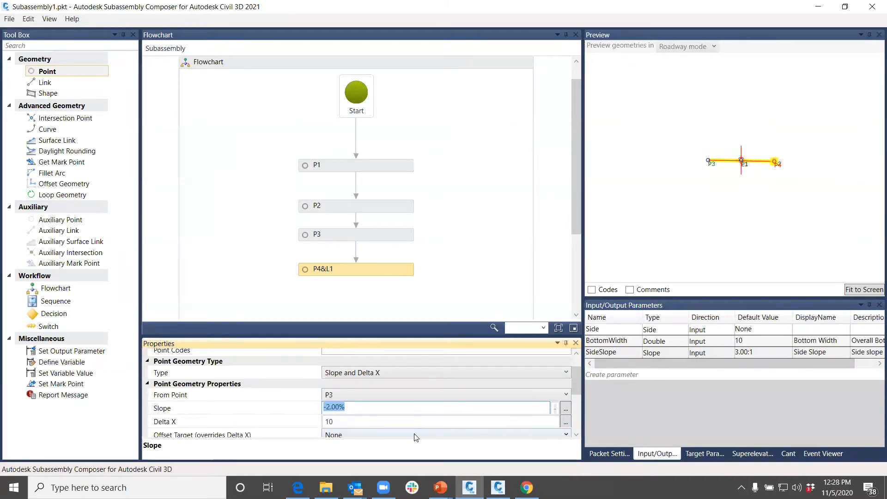
pyautogui.write('SideSlope')
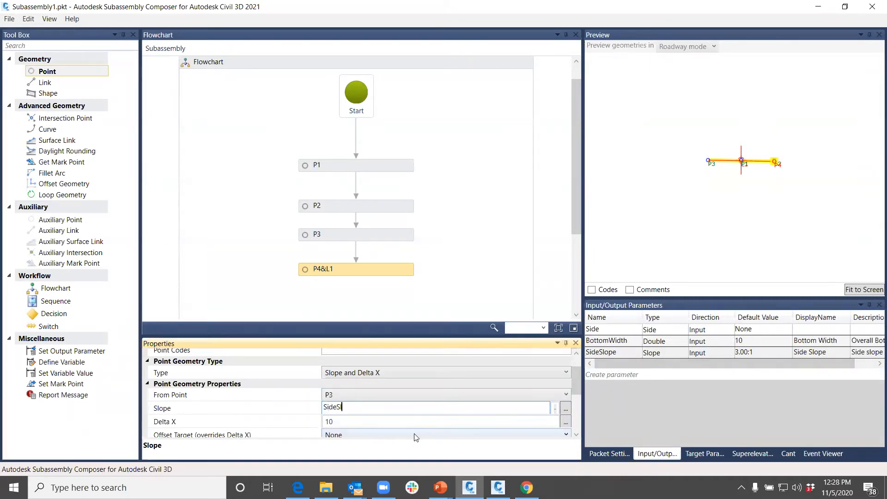
pyautogui.press('Return')
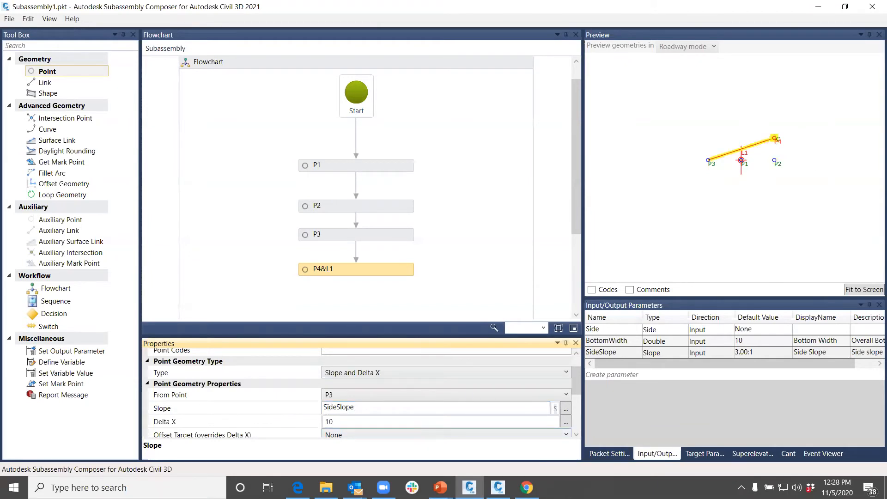
# Try a negated SideSlope for P4's slope and remove the minus sign again
pyautogui.click(324, 408)
pyautogui.press('Return')
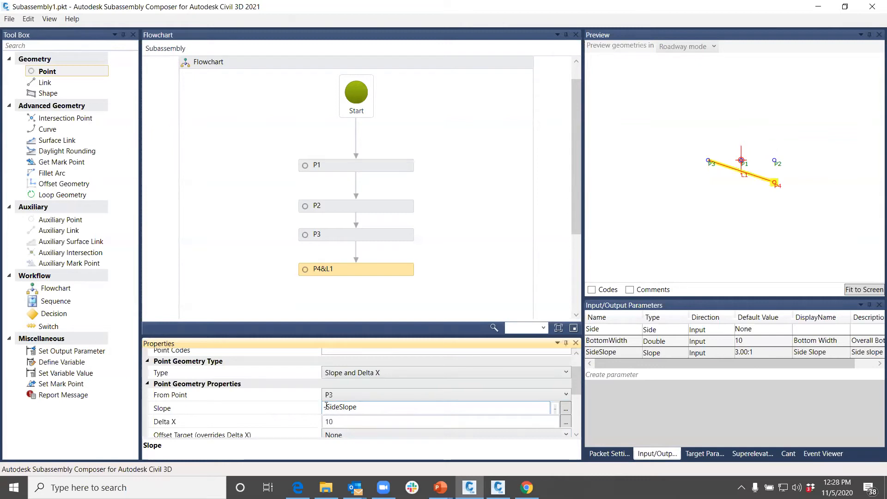
pyautogui.press('BackSpace')
pyautogui.press('Return')
# Create a new input parameter named SSWidth with a default value of 6
pyautogui.click(339, 421)
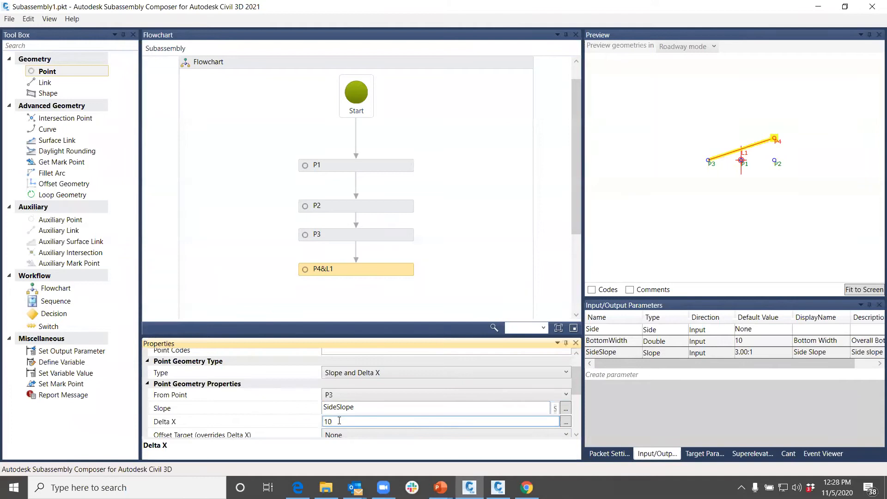
pyautogui.click(613, 374)
pyautogui.click(615, 364)
pyautogui.click(615, 365)
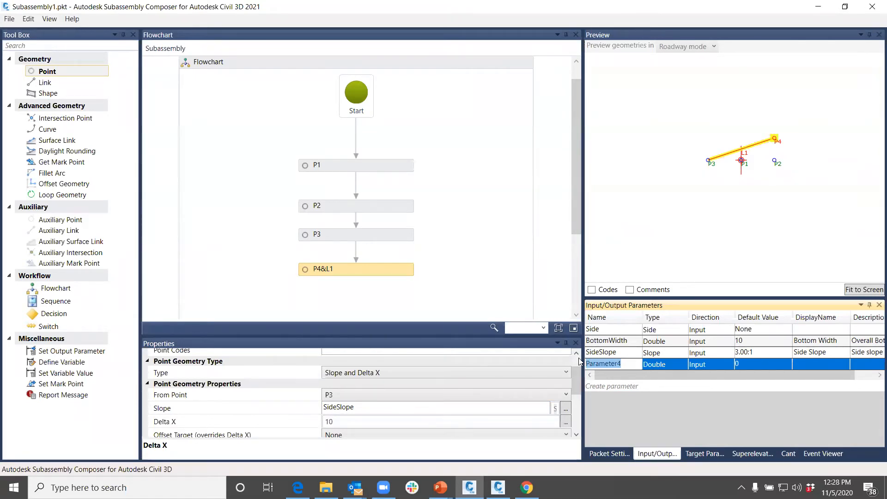
pyautogui.write('SSWidth')
pyautogui.click(744, 363)
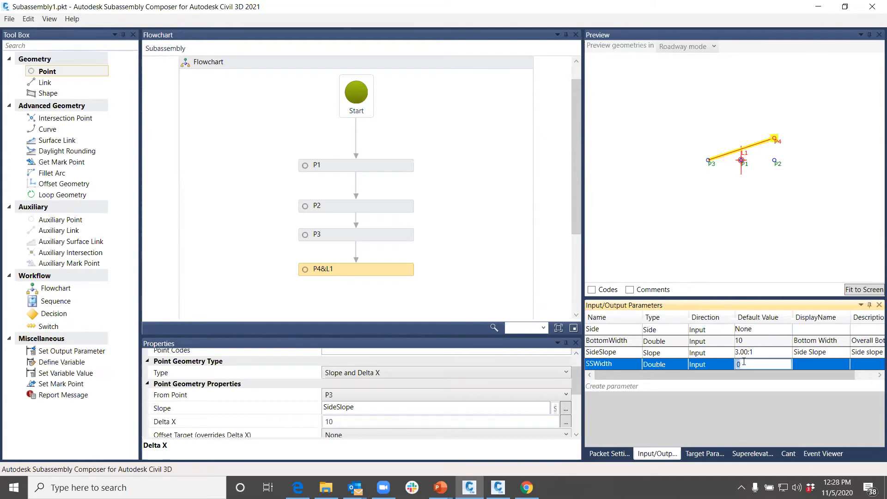
pyautogui.write('6')
pyautogui.press('Tab')
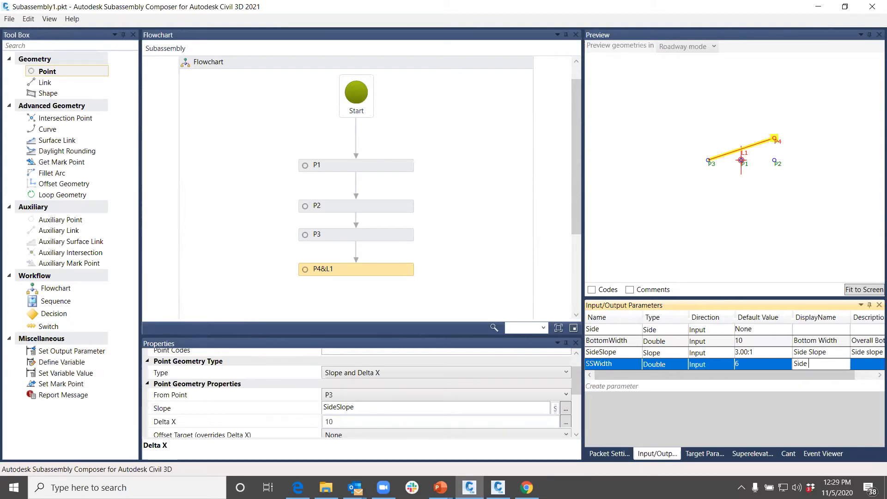
# Give the SSWidth parameter the display name "Side Slope Offset" and the description "Side slope offset"
pyautogui.write('Offset')
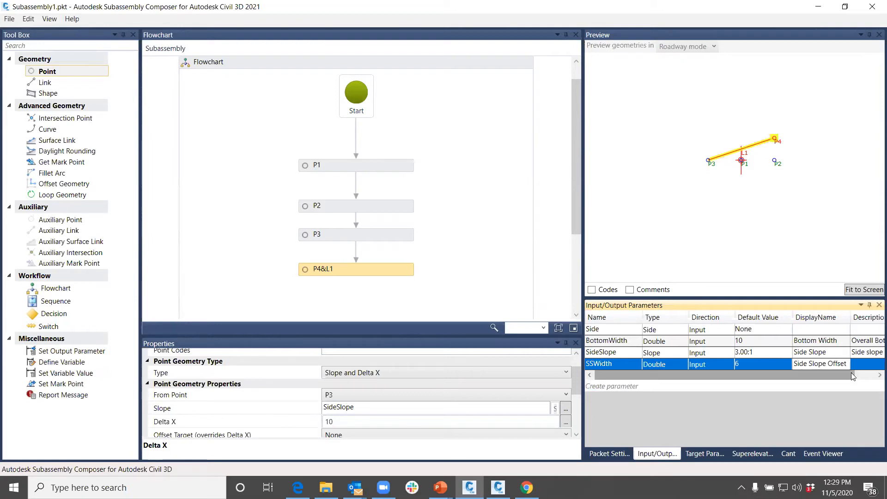
pyautogui.click(863, 365)
pyautogui.click(859, 364)
pyautogui.write('Side slope')
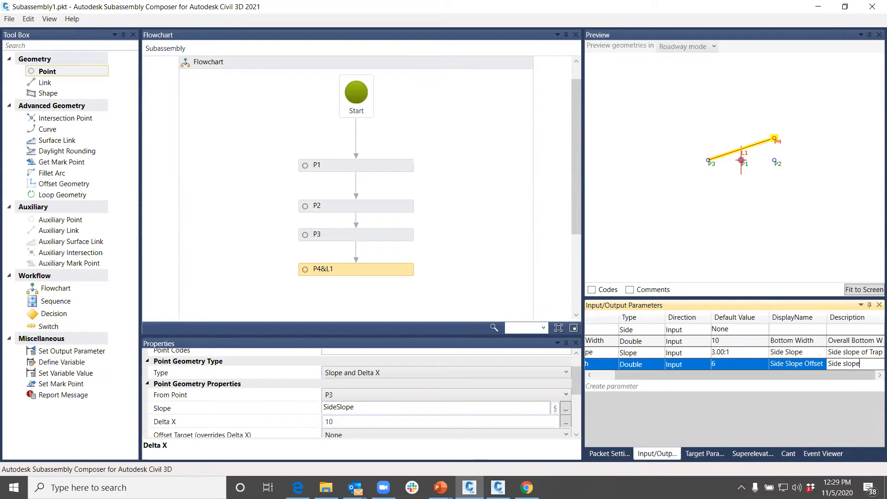
pyautogui.write(' offset')
# Set P4's Delta X to -SSWidth
pyautogui.moveTo(673, 375); pyautogui.dragTo(630, 380)
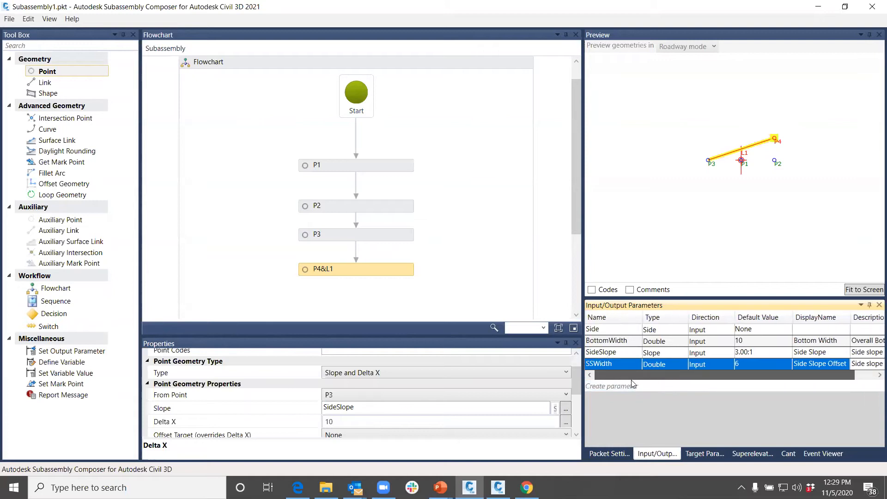
pyautogui.click(332, 424)
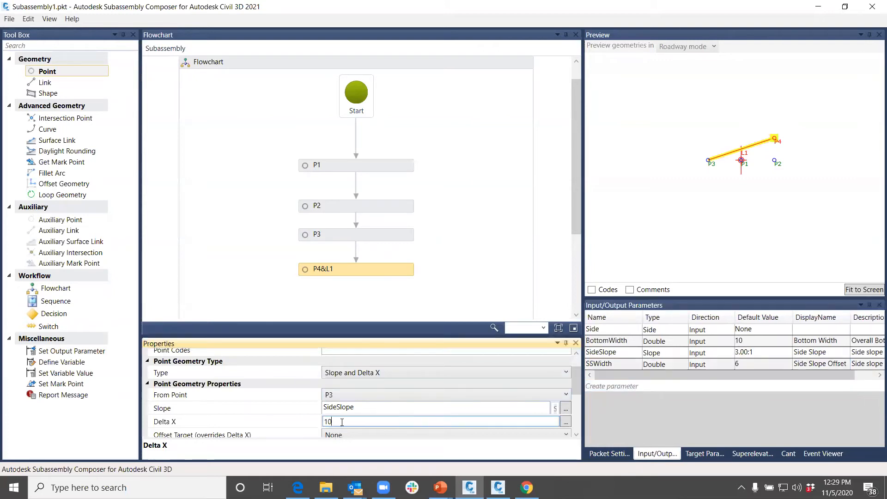
pyautogui.write('-SSWidth')
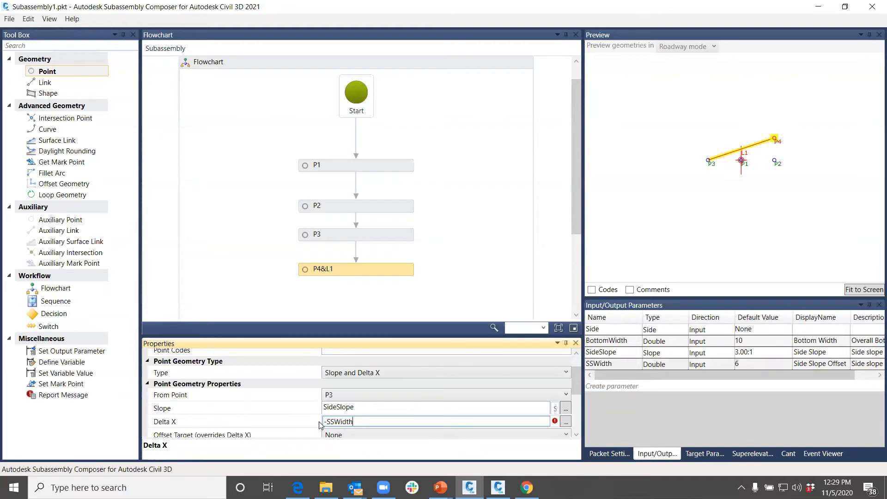
pyautogui.press('Return')
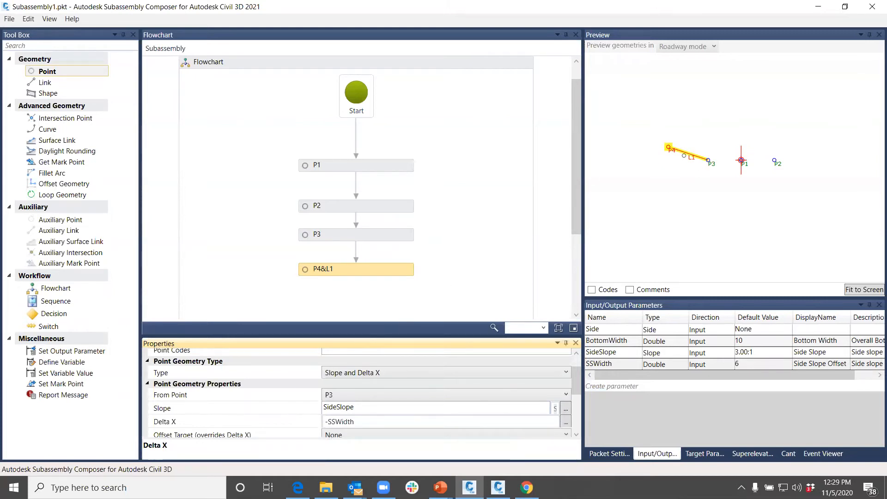
# Assign the point code "Top" in quotation marks to P4
pyautogui.scroll(-1, 310, 423)
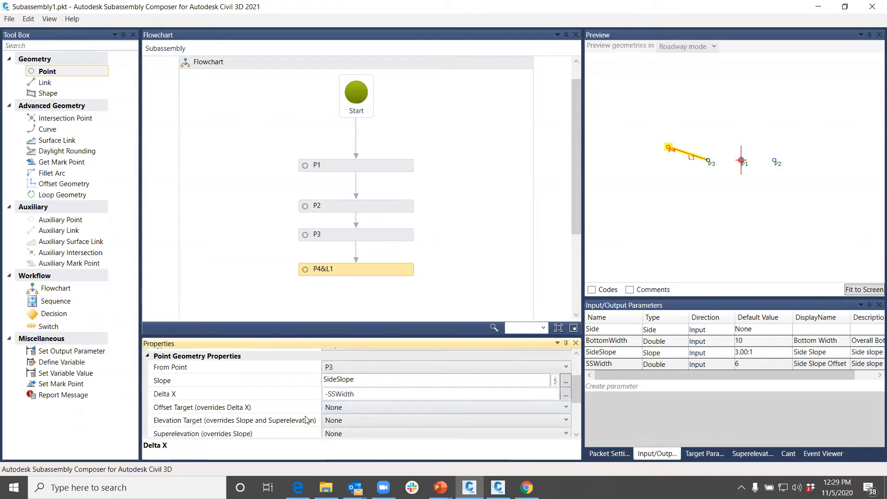
pyautogui.scroll(-1, 307, 408)
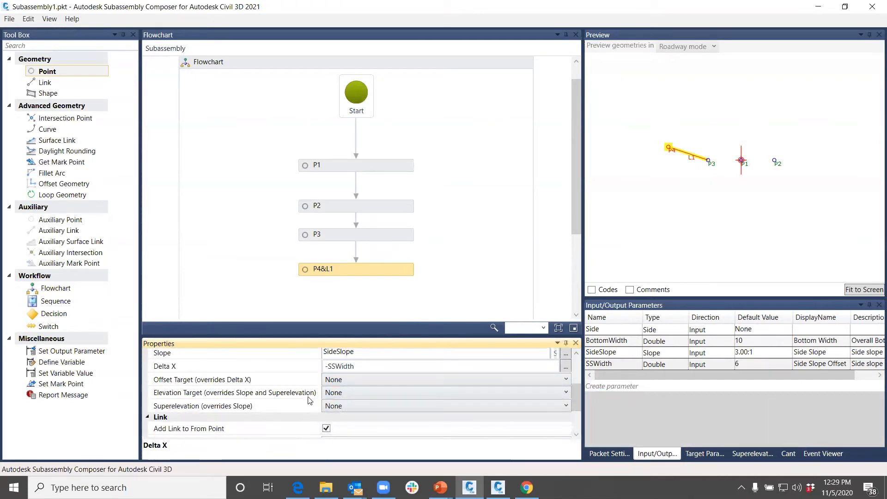
pyautogui.scroll(3, 305, 400)
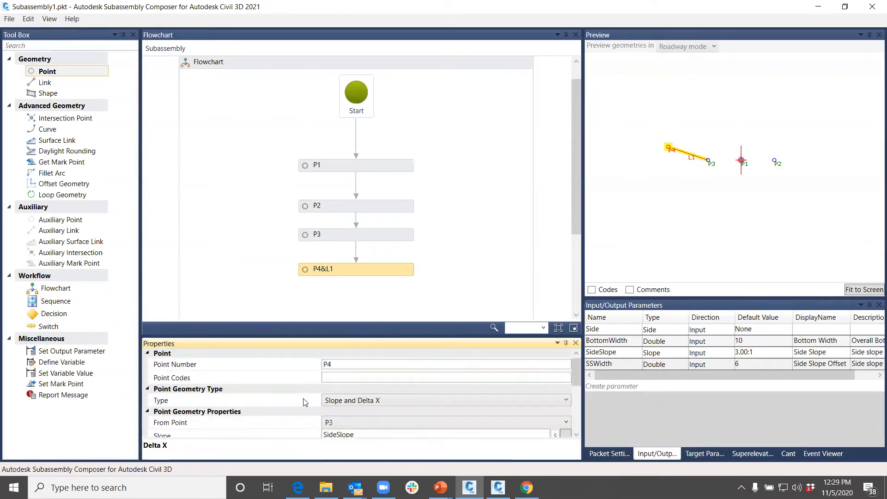
pyautogui.click(335, 375)
pyautogui.write('"Top')
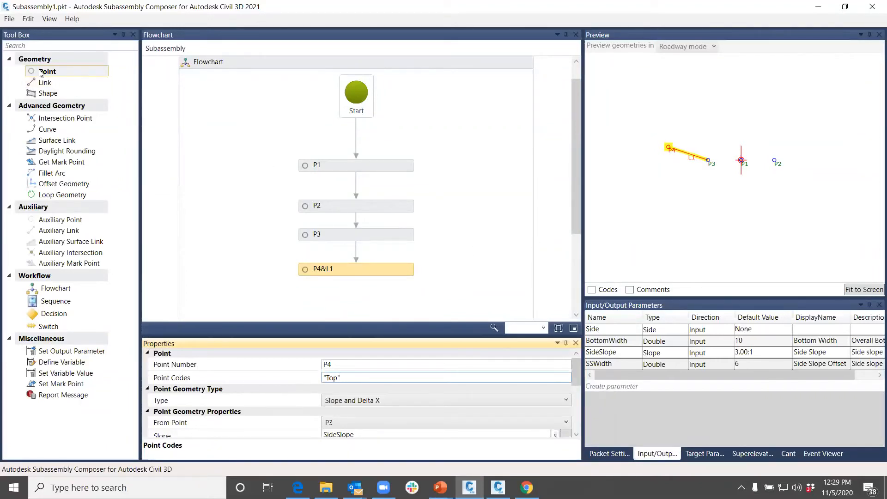
# Add a fifth point below P4 in the flowchart, measured from P2, with the geometry type Slope and Delta X
pyautogui.moveTo(41, 74); pyautogui.dragTo(362, 215)
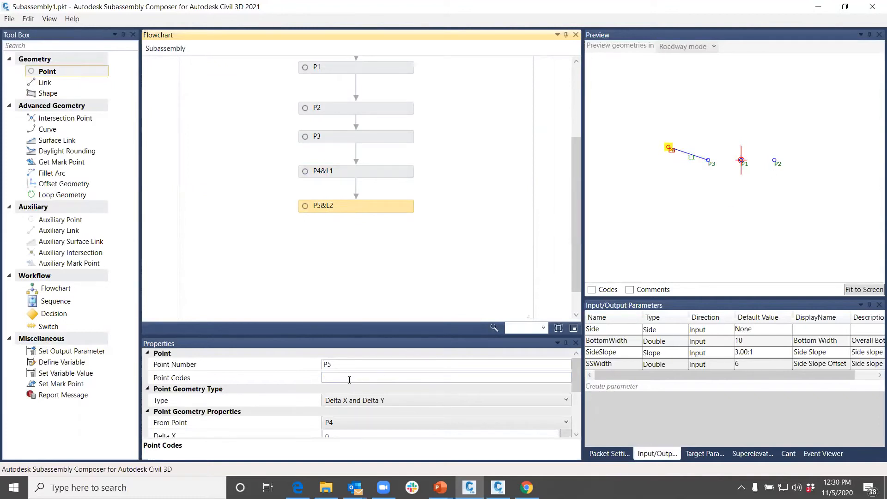
pyautogui.click(331, 424)
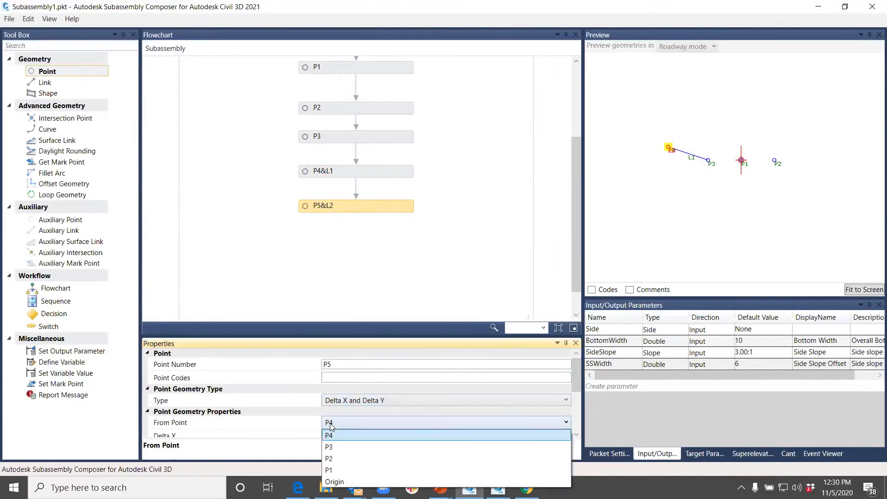
pyautogui.click(329, 461)
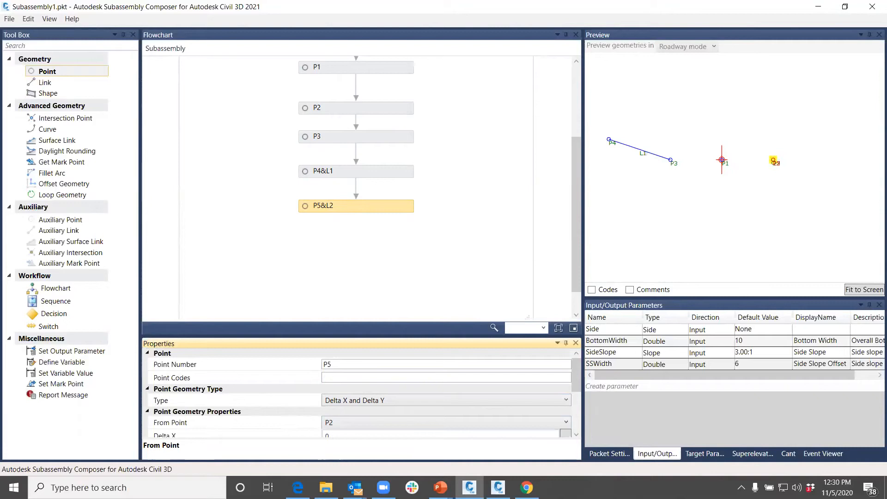
pyautogui.scroll(-1, 322, 401)
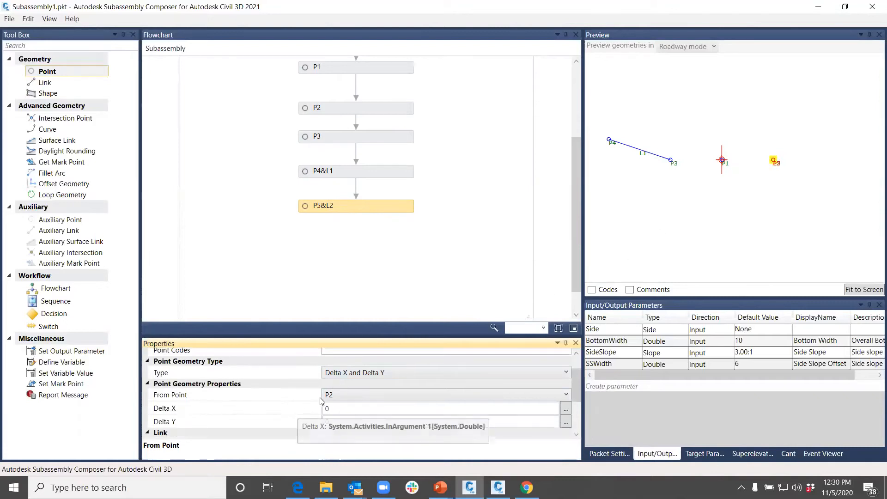
pyautogui.click(343, 374)
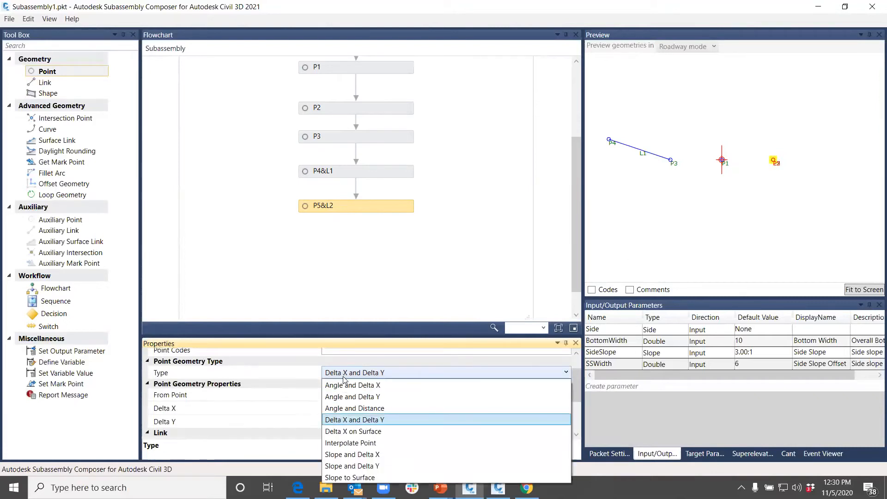
pyautogui.click(356, 453)
# Set P5's slope to SideSlope and its Delta X to SSWidth
pyautogui.click(343, 407)
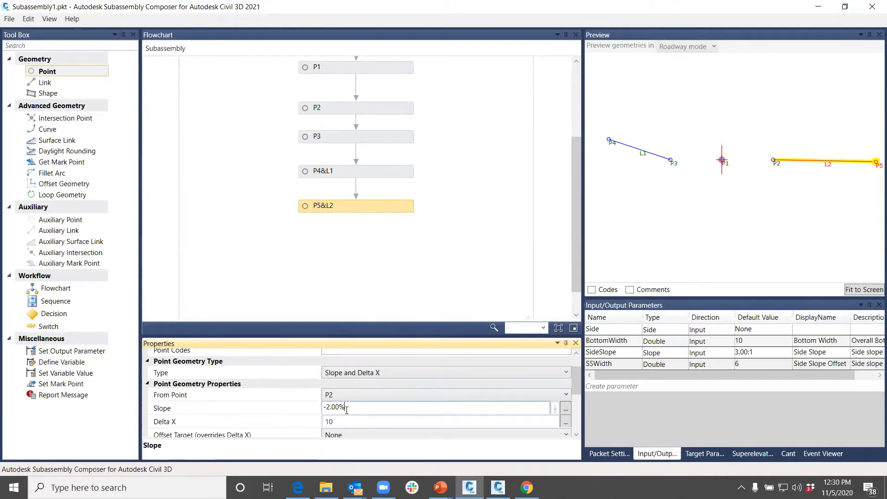
pyautogui.moveTo(343, 407); pyautogui.dragTo(302, 407)
pyautogui.write('SideSlope')
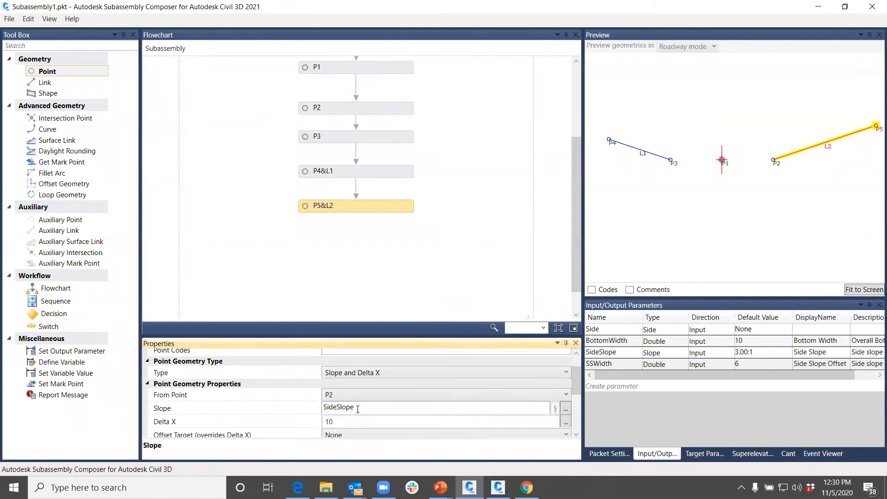
pyautogui.click(358, 424)
pyautogui.doubleClick(358, 421)
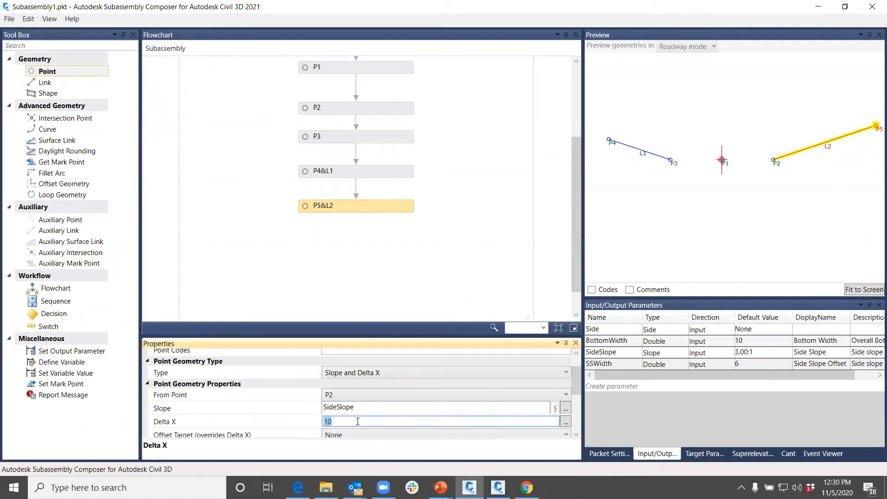
pyautogui.write('SSWidth')
pyautogui.press('Return')
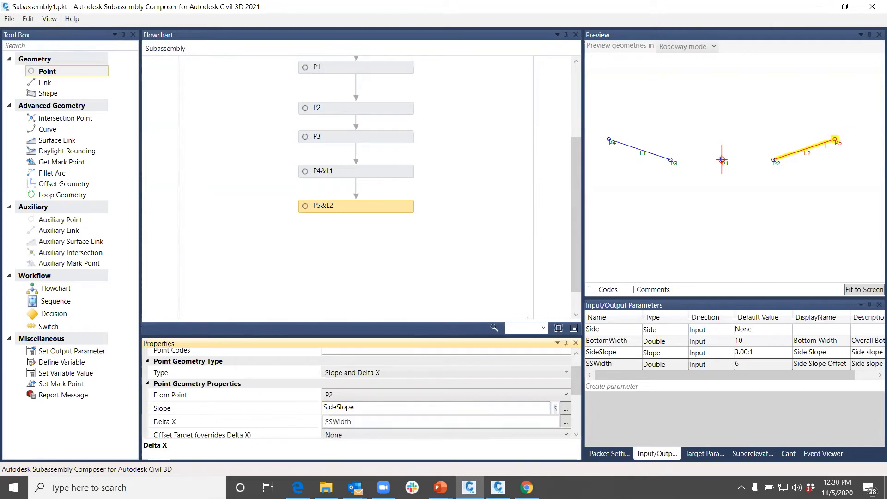
# Assign the point code "Top" in quotation marks to P5
pyautogui.scroll(-1, 299, 419)
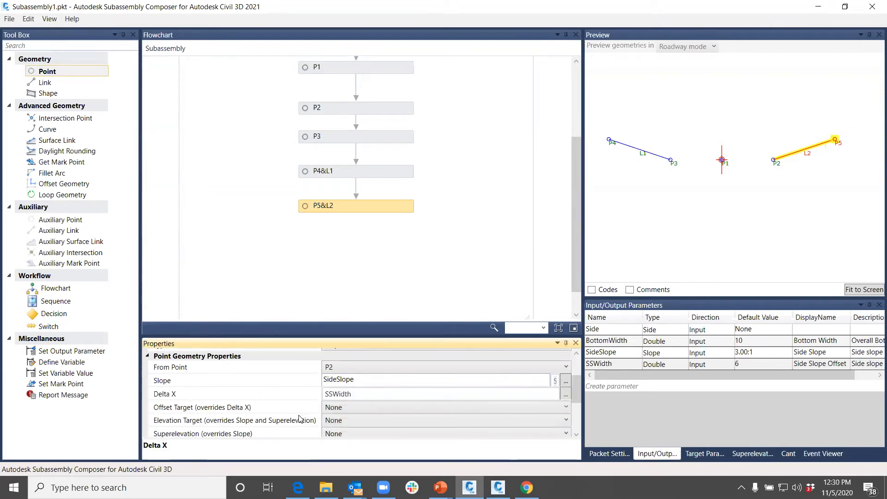
pyautogui.scroll(1, 309, 427)
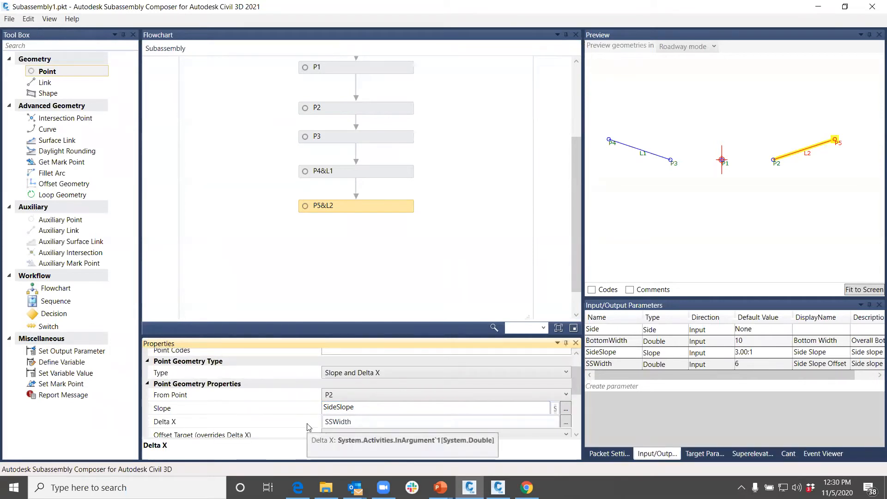
pyautogui.scroll(1, 304, 415)
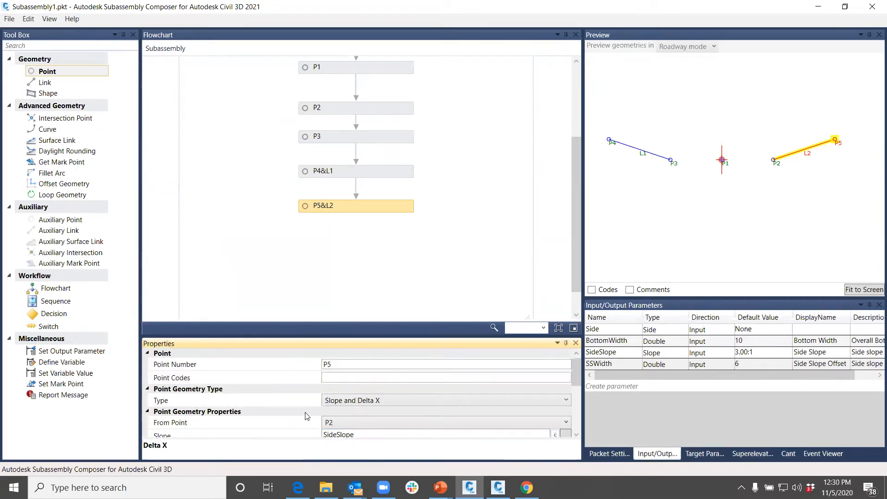
pyautogui.click(348, 378)
pyautogui.write('"Top"')
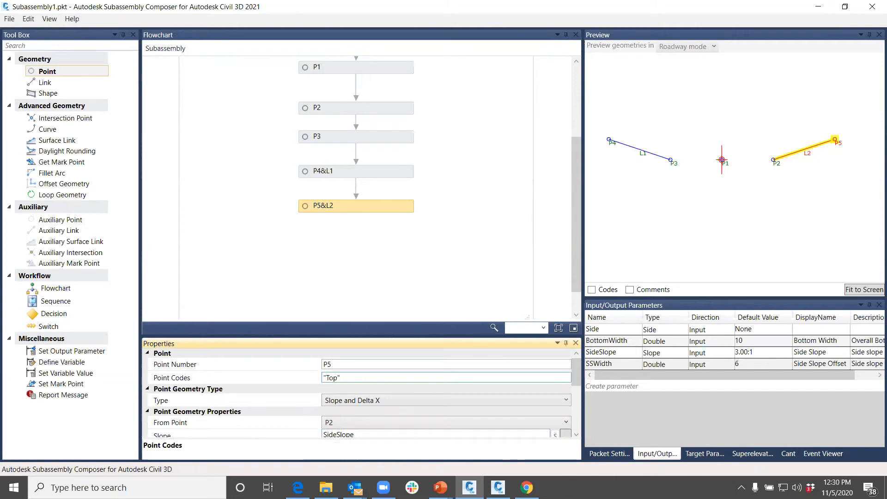
# Review the geometry and link settings of points P5 and P2
pyautogui.scroll(-3, 309, 397)
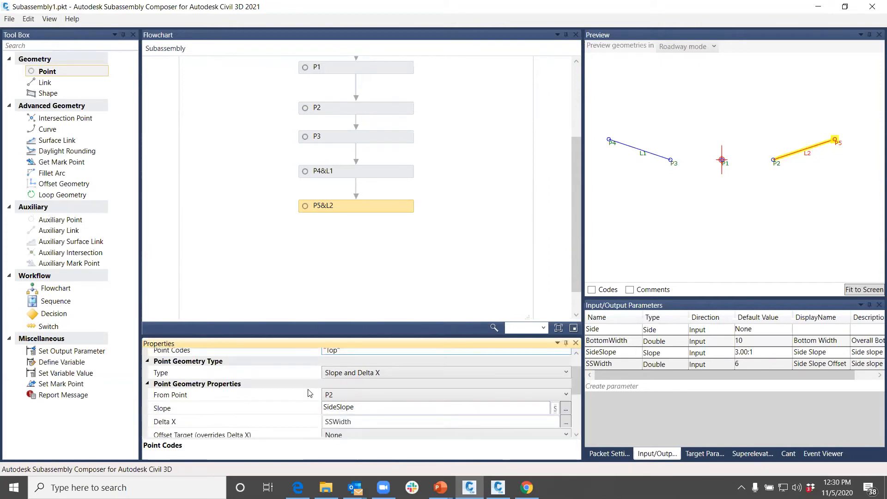
pyautogui.scroll(-1, 308, 398)
pyautogui.scroll(1, 308, 398)
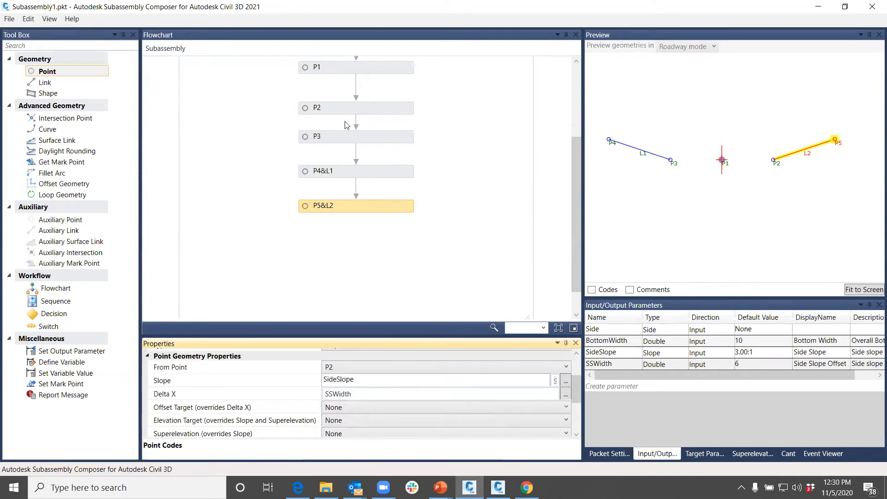
pyautogui.click(333, 110)
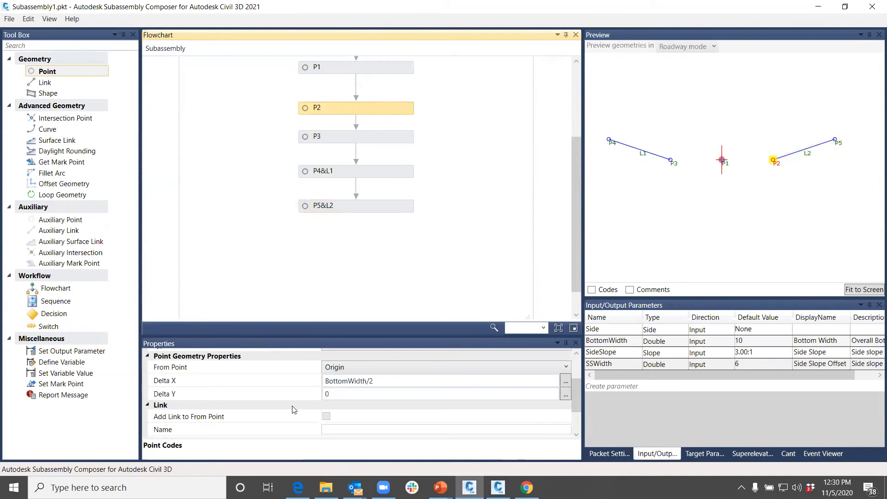
pyautogui.scroll(-1, 294, 410)
pyautogui.click(327, 391)
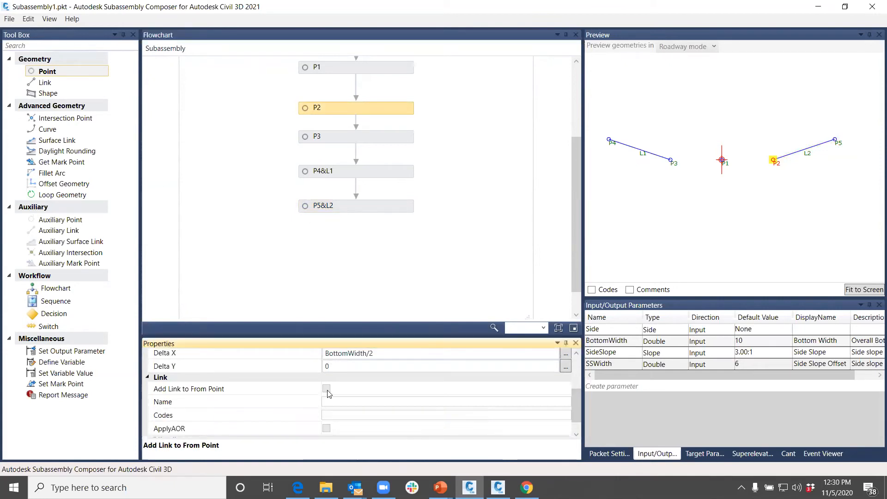
pyautogui.scroll(1, 317, 391)
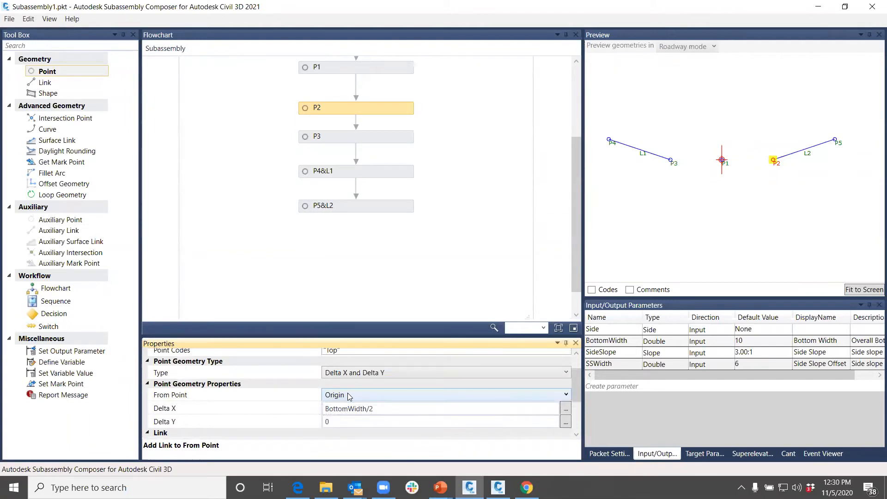
pyautogui.scroll(-1, 329, 416)
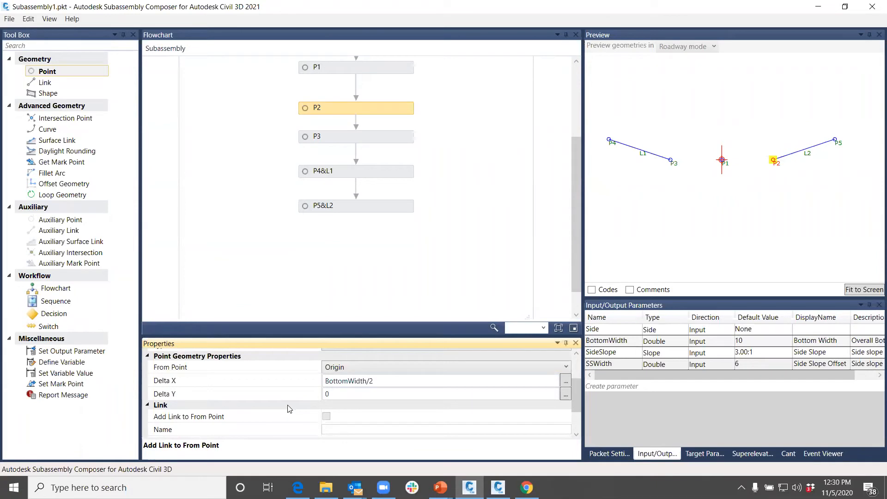
pyautogui.scroll(2, 283, 409)
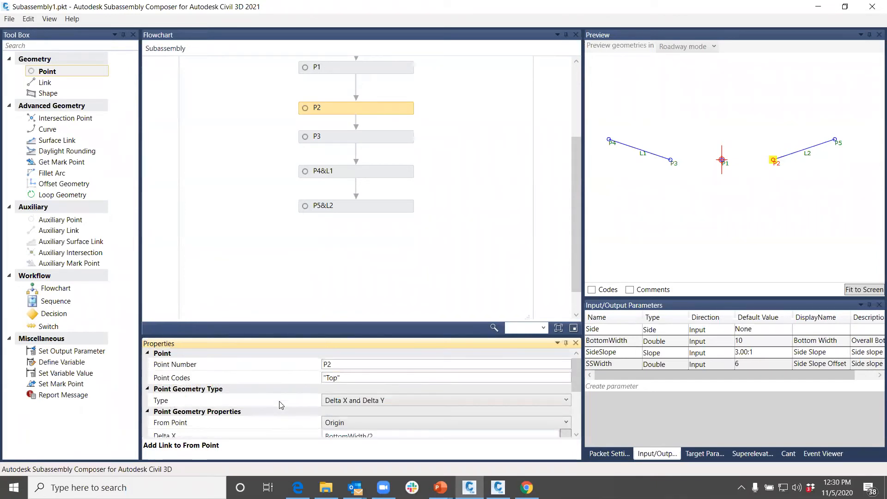
# Add a link below P5 in the flowchart and assign it the link code "Top" in quotation marks
pyautogui.moveTo(41, 87); pyautogui.dragTo(363, 240)
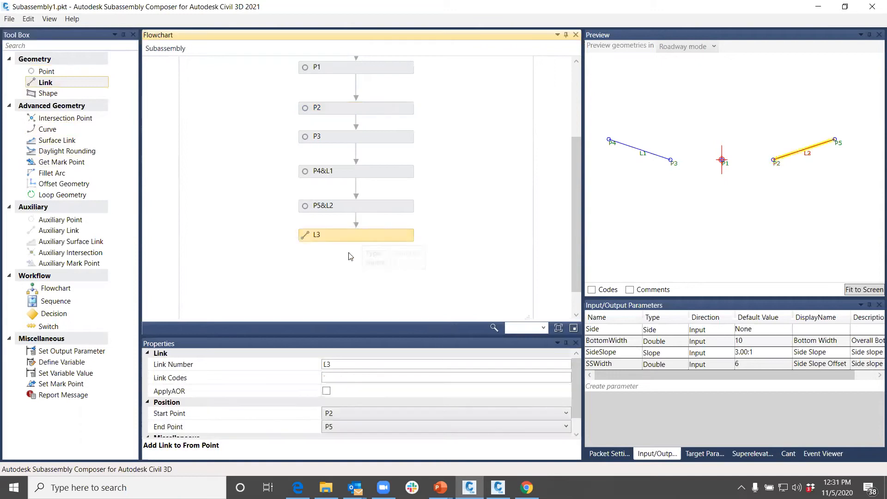
pyautogui.click(344, 375)
pyautogui.write('"Top')
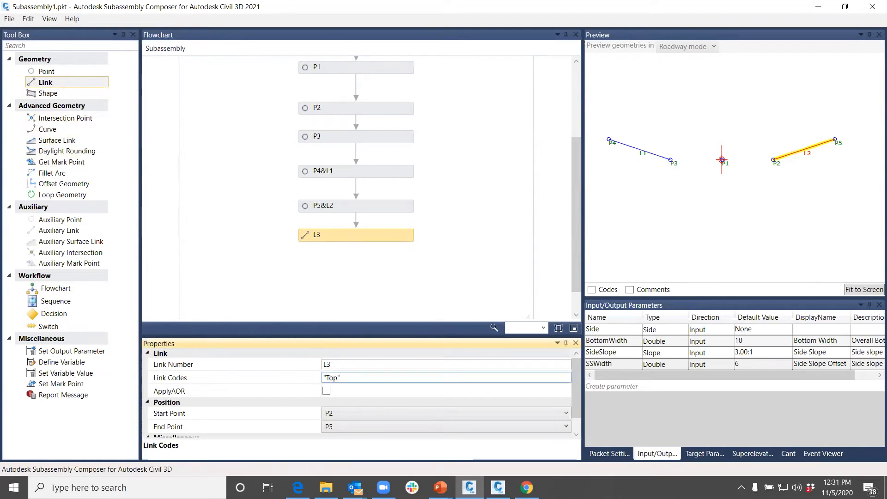
# Set the end point of link L3 to P3, joining it to P2 across the channel bottom
pyautogui.scroll(-1, 323, 390)
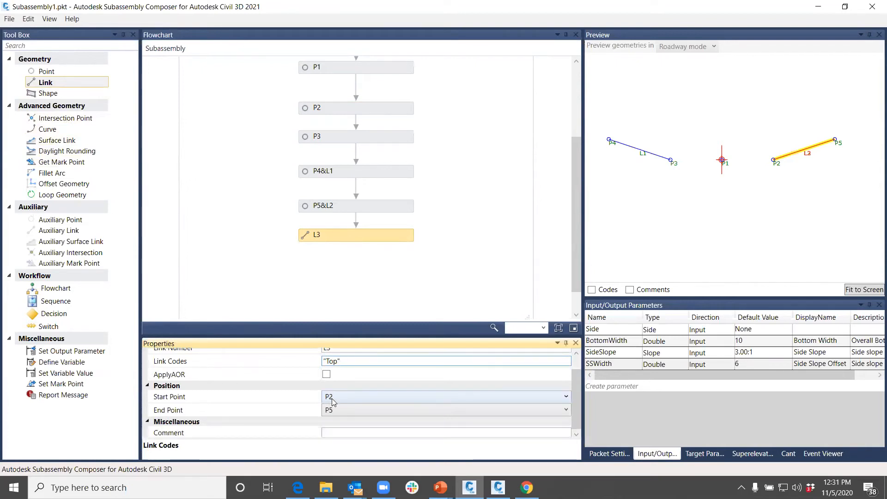
pyautogui.click(333, 411)
pyautogui.click(332, 410)
pyautogui.click(336, 445)
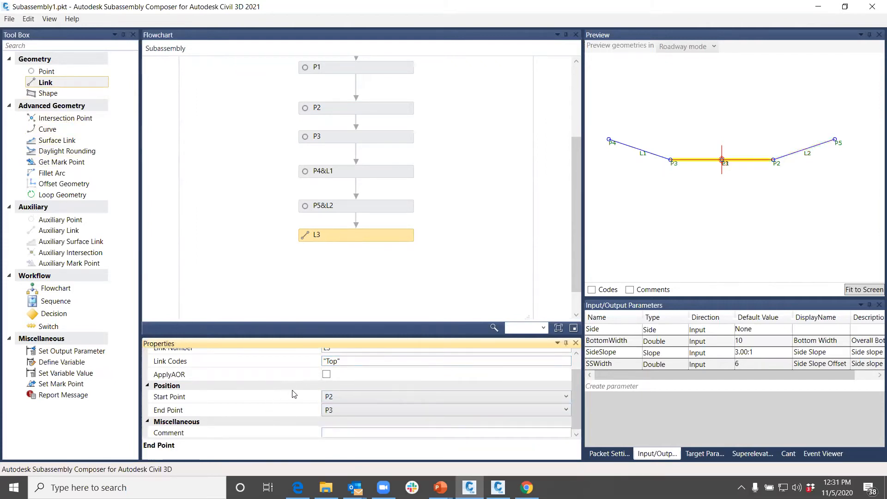
pyautogui.scroll(1, 285, 414)
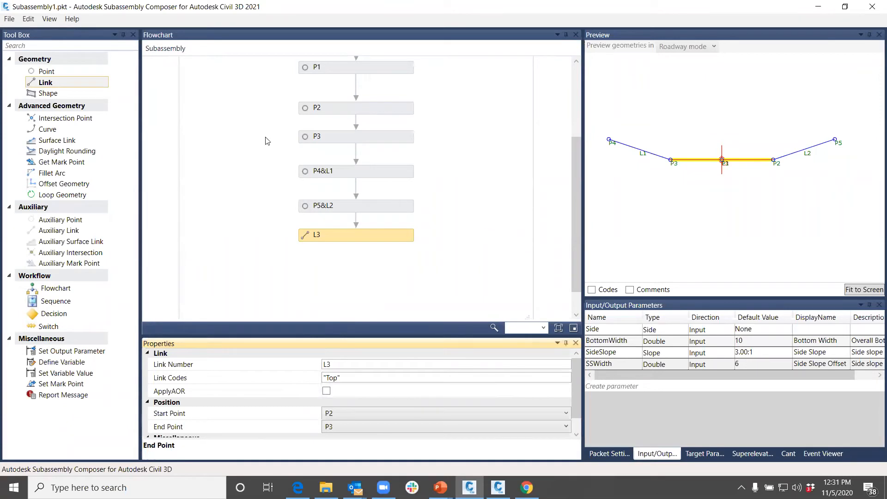
# Save the subassembly as TrapChannel in the Documents > Webinar > Subassembly Composer folder
pyautogui.click(9, 19)
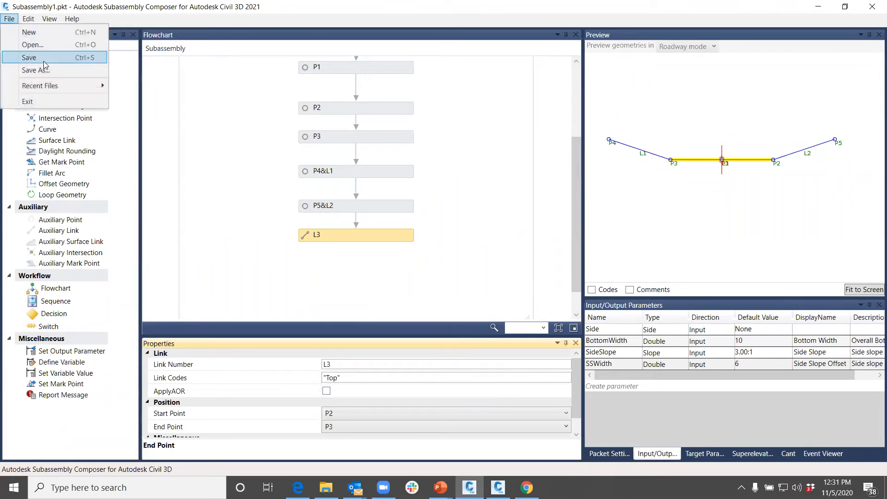
pyautogui.click(44, 59)
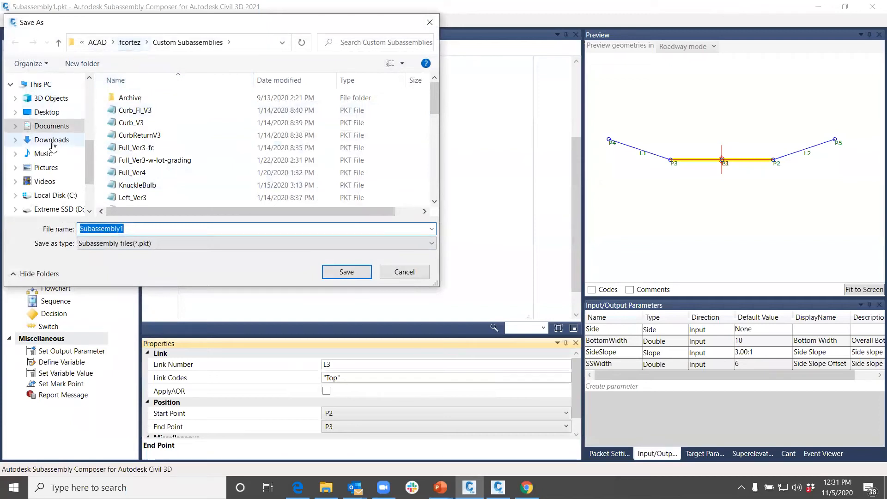
pyautogui.click(51, 125)
pyautogui.click(199, 162)
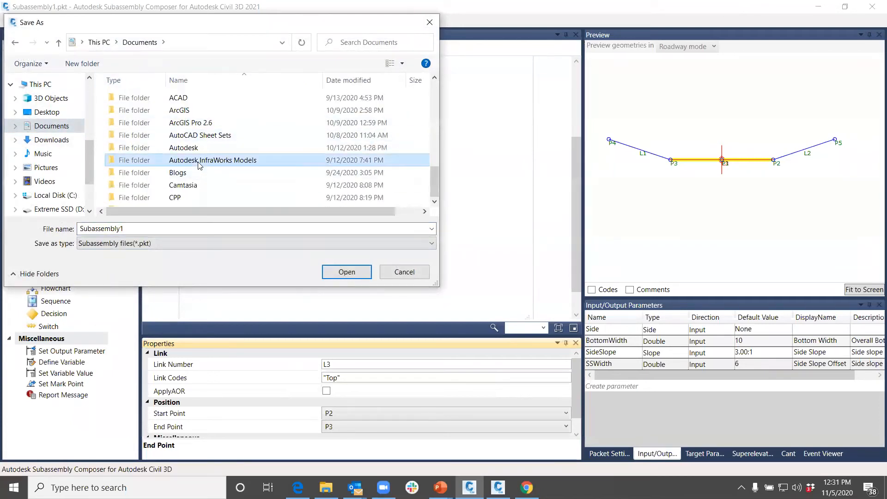
pyautogui.scroll(-6, 200, 166)
pyautogui.doubleClick(190, 167)
pyautogui.click(157, 116)
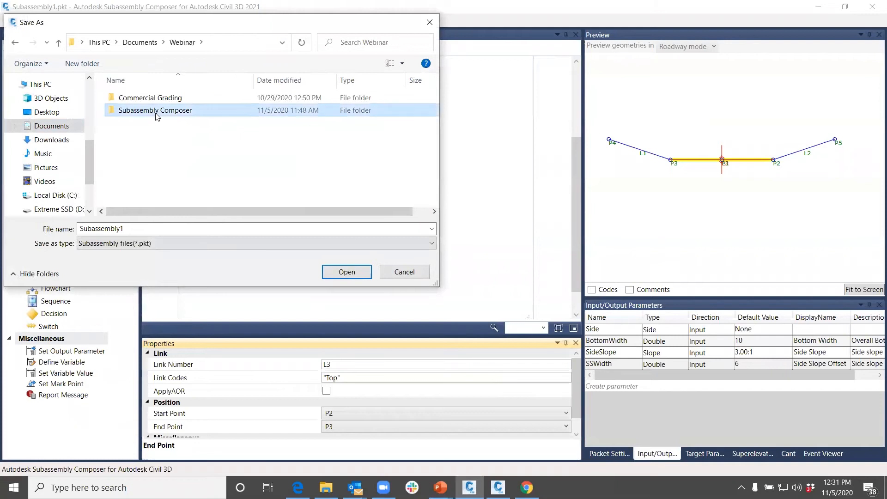
pyautogui.doubleClick(156, 114)
pyautogui.doubleClick(153, 229)
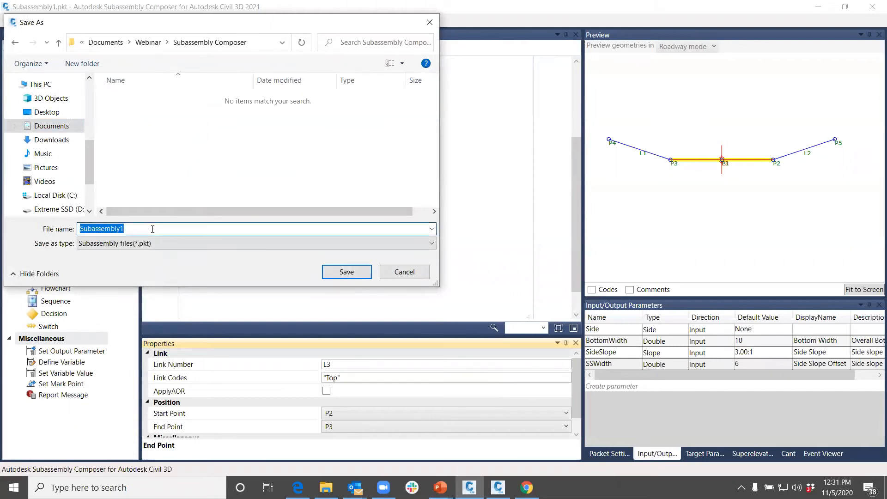
pyautogui.write('TrapChannel')
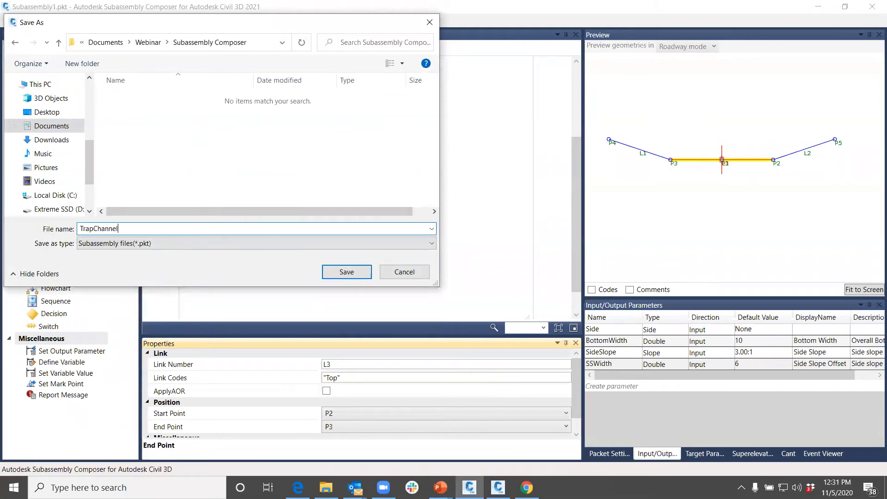
pyautogui.click(347, 273)
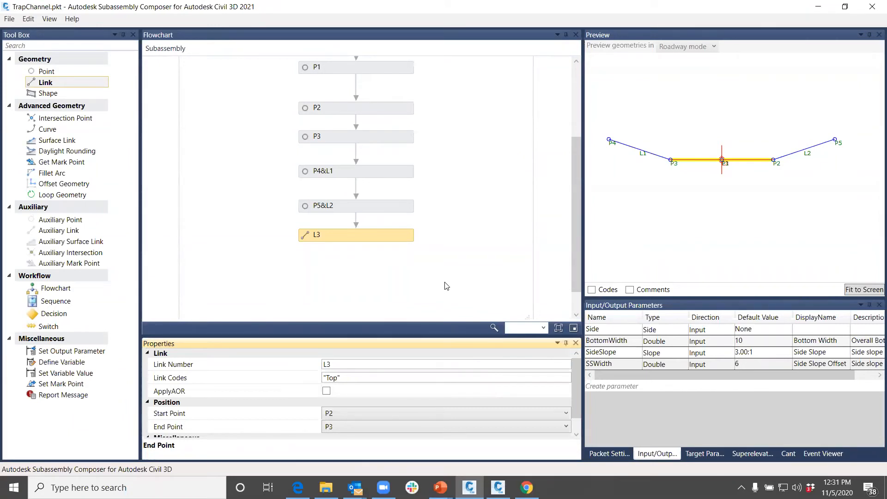
# Switch to Civil 3D and delete the existing channel subassembly from the assembly in DRAIN1190102
pyautogui.click(817, 7)
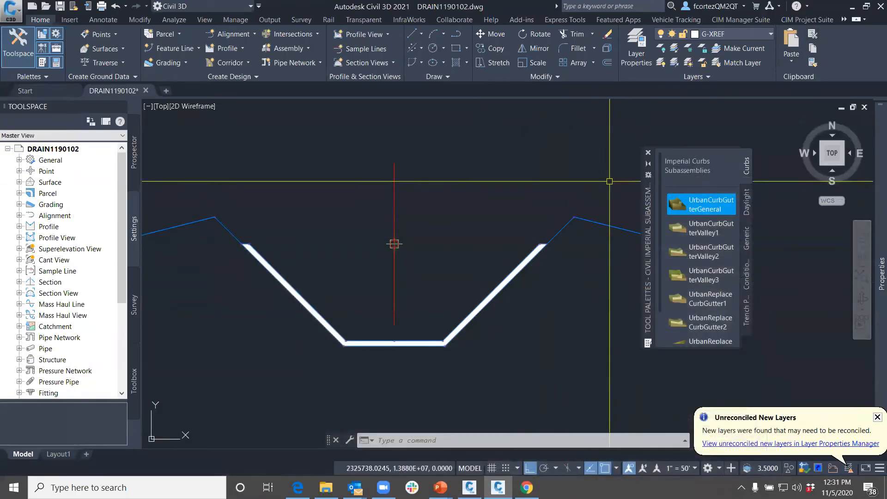
pyautogui.scroll(-4, 521, 212)
pyautogui.moveTo(510, 214); pyautogui.dragTo(472, 248, button='middle')
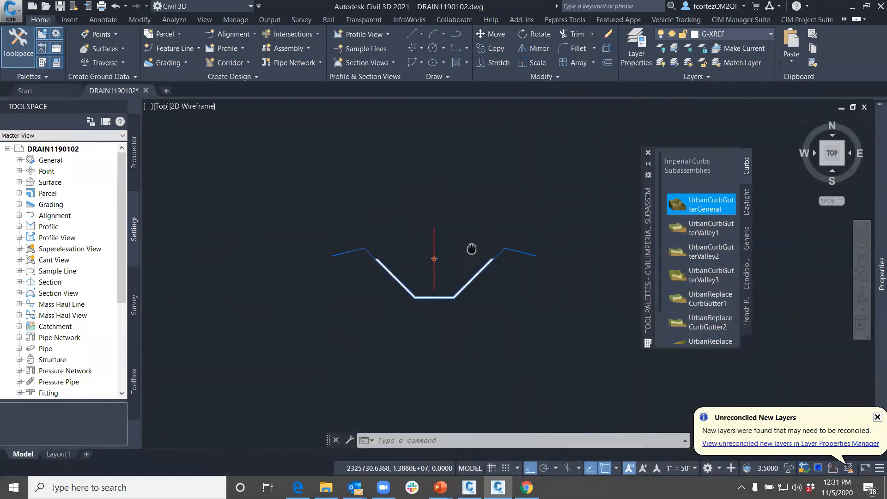
pyautogui.click(473, 273)
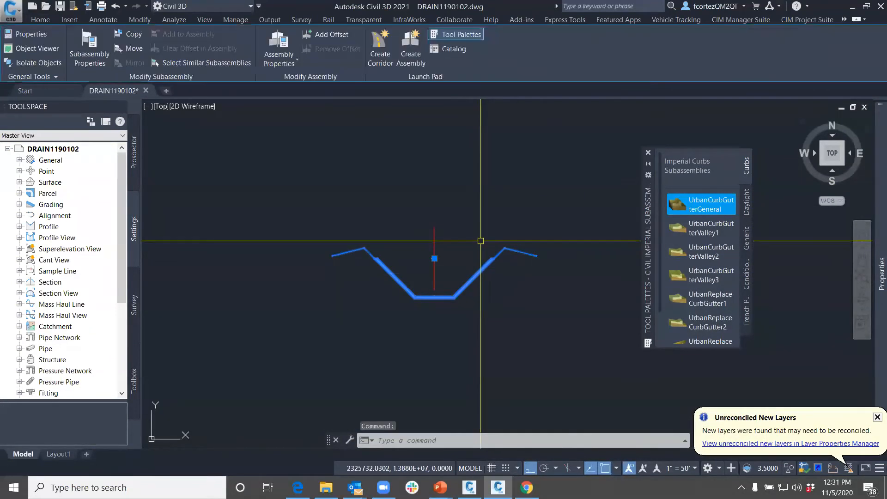
pyautogui.press('Delete')
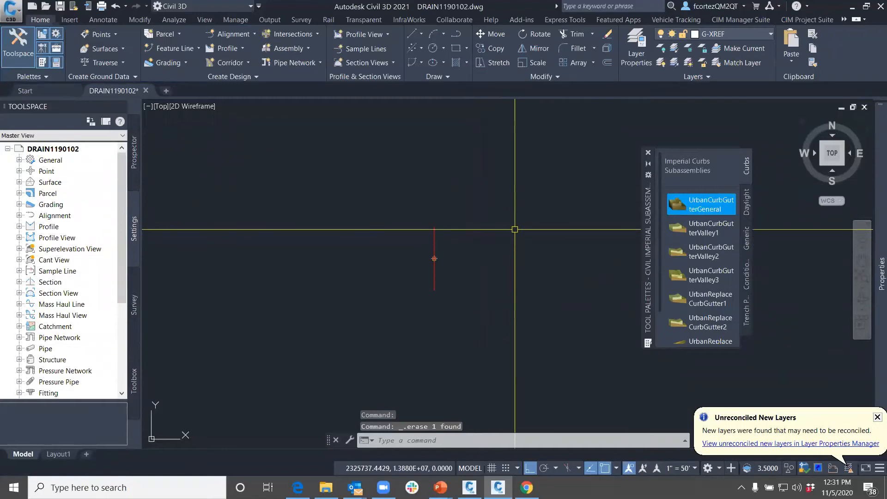
pyautogui.click(648, 176)
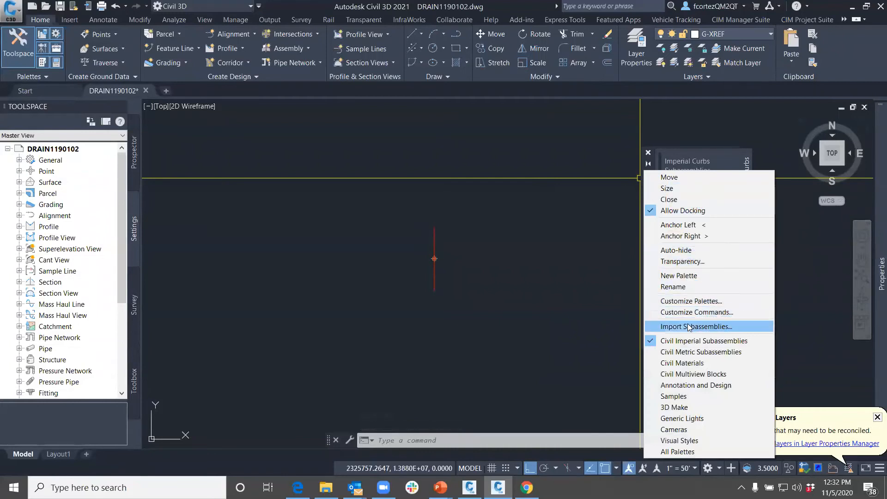
pyautogui.press('Escape')
pyautogui.press('Escape')
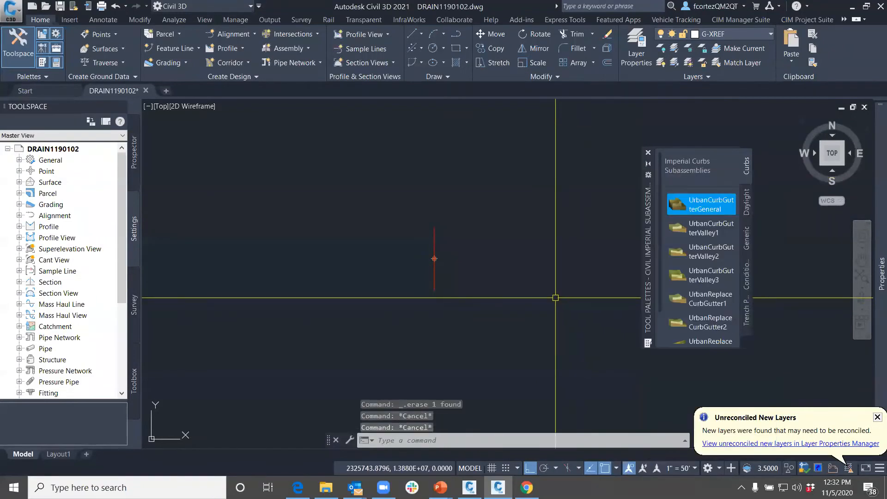
# Return to Subassembly Composer and create a target parameter named LWidth
pyautogui.hotkey('alt', 'Tab')
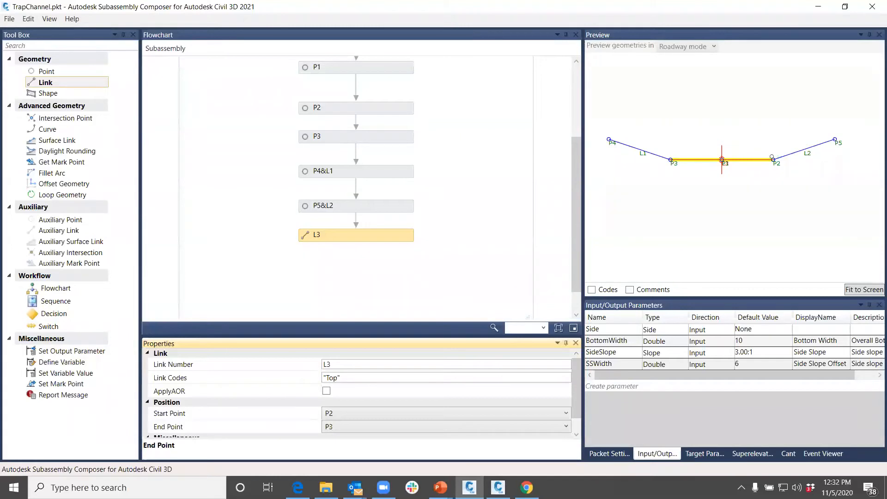
pyautogui.click(656, 412)
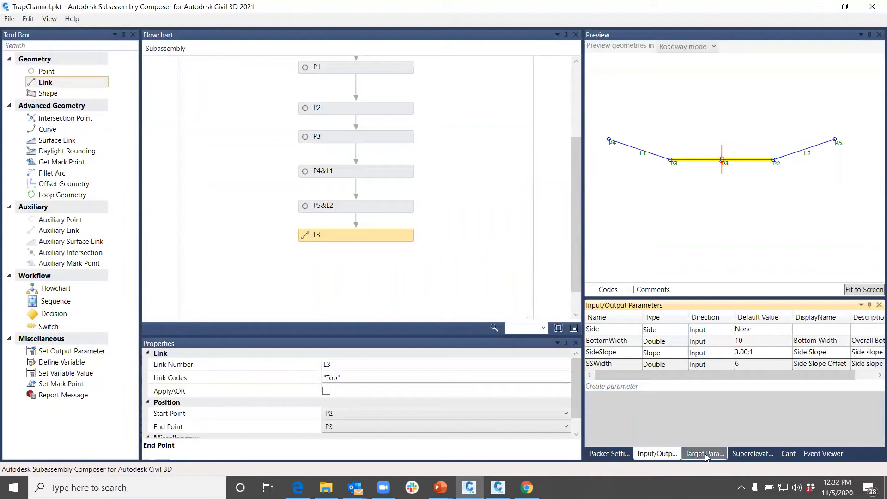
pyautogui.click(705, 453)
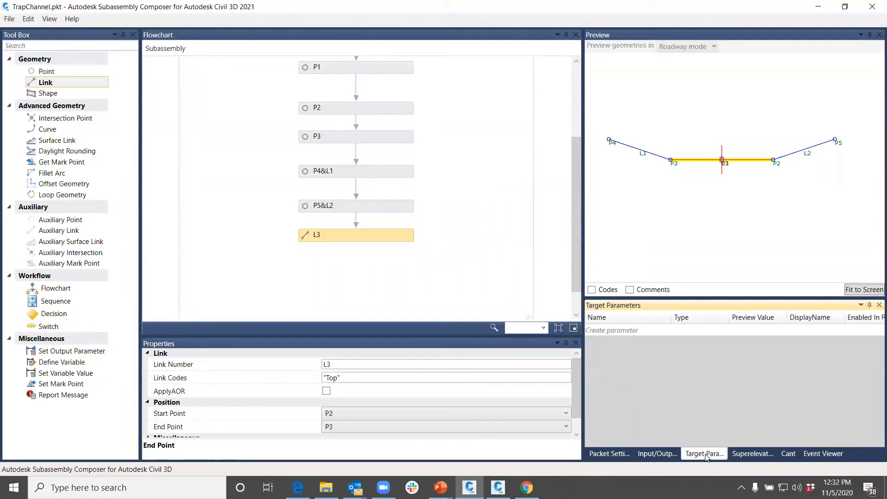
pyautogui.click(628, 331)
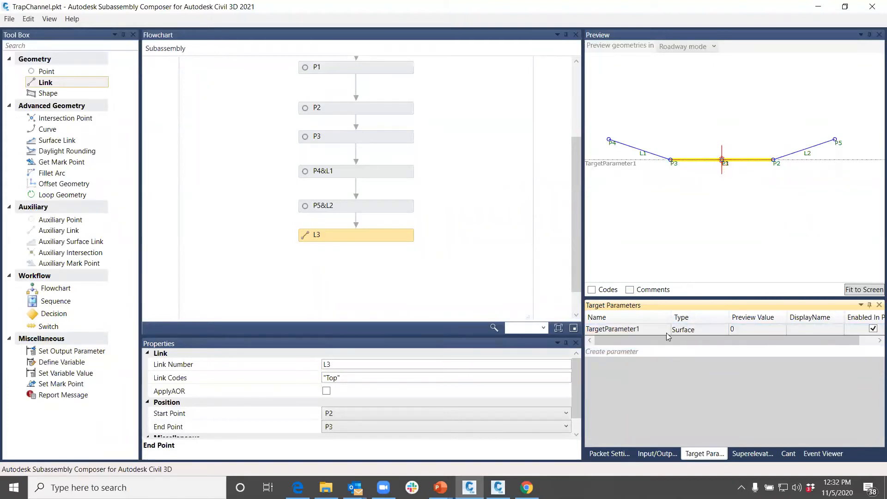
pyautogui.doubleClick(653, 329)
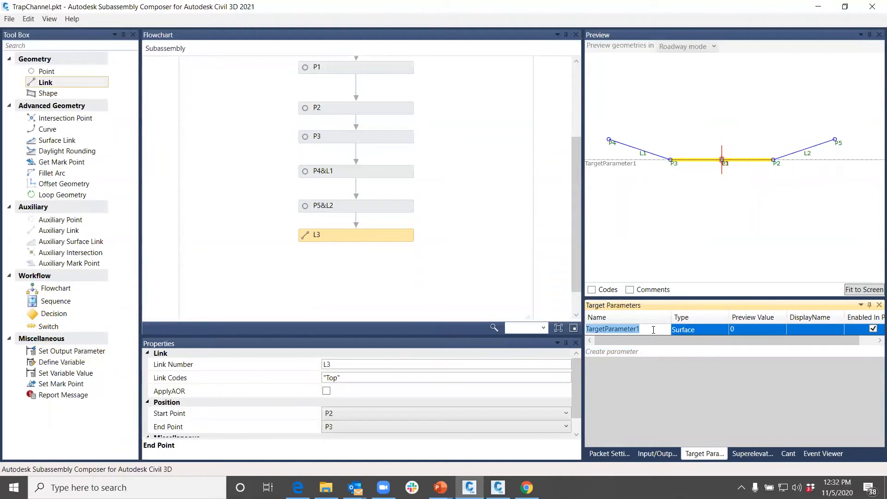
pyautogui.write('LWidth')
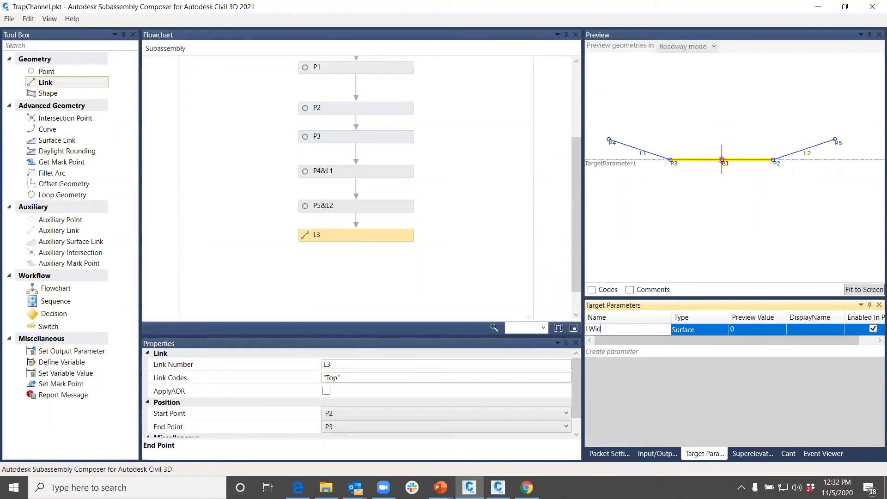
# Set the LWidth target's type to Offset and its preview value to -5
pyautogui.click(680, 333)
pyautogui.click(683, 331)
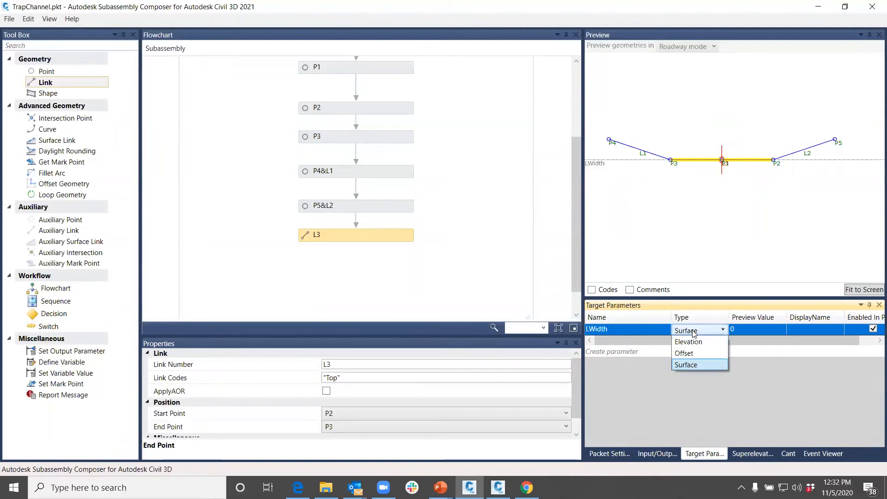
pyautogui.click(685, 353)
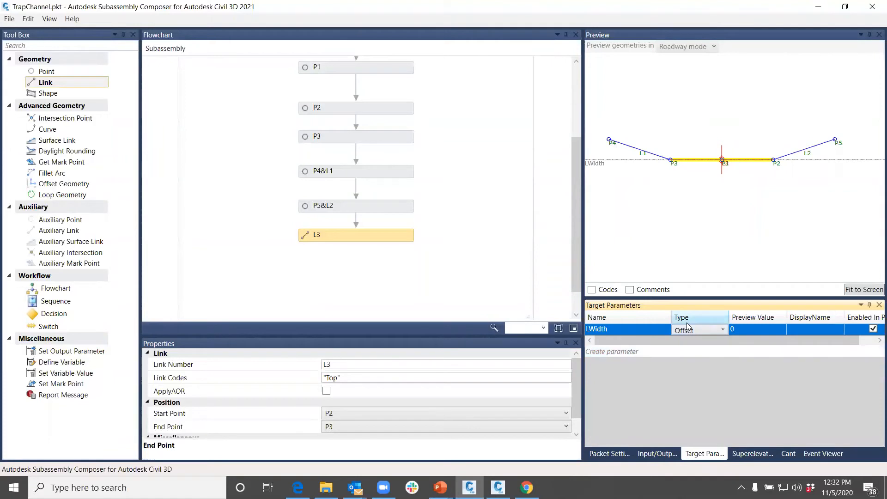
pyautogui.click(752, 331)
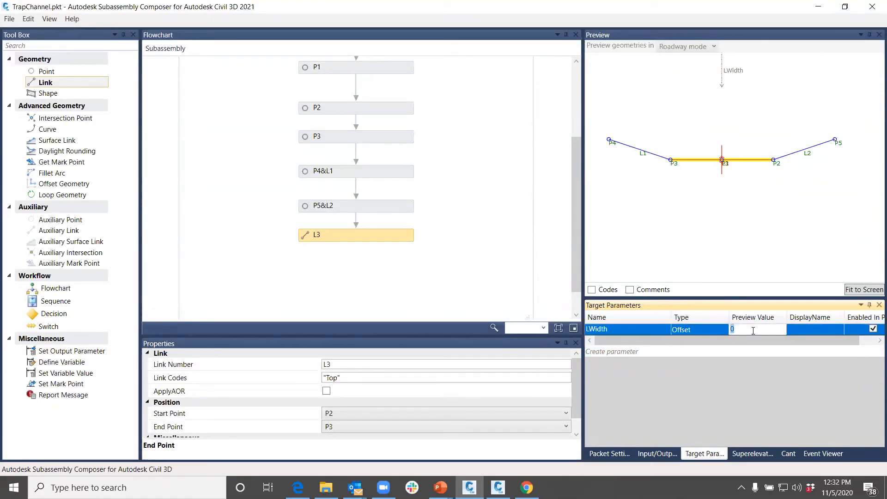
pyautogui.write('-5')
pyautogui.click(813, 328)
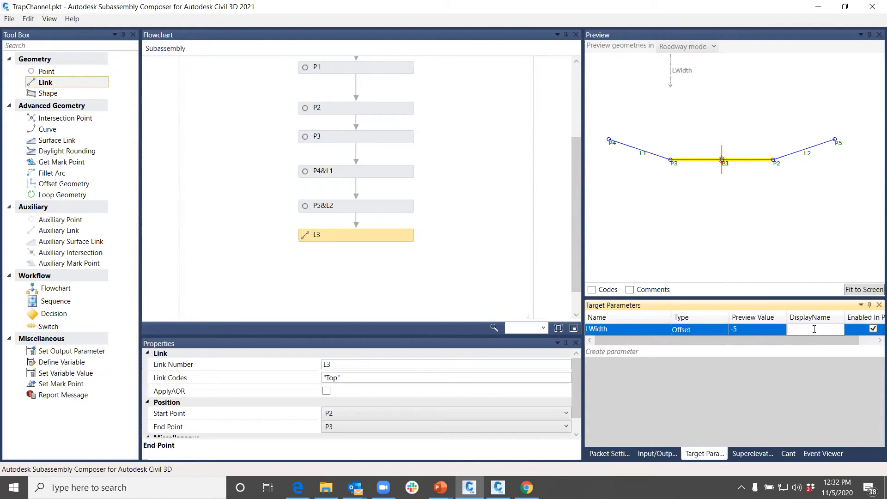
# Set the LWidth target's display name to "Left Bottom Width Target"
pyautogui.write('eft w')
pyautogui.press('BackSpace')
pyautogui.write('Bottom Wi')
pyautogui.write('dth T')
pyautogui.write('arget')
# Examine point P3's geometry type, from point, delta values and link settings
pyautogui.click(317, 138)
pyautogui.scroll(-3, 314, 387)
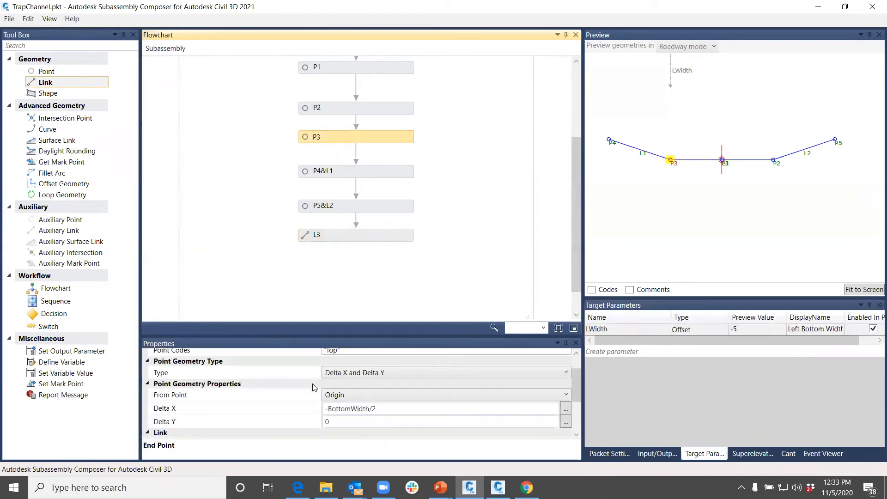
pyautogui.scroll(3, 314, 388)
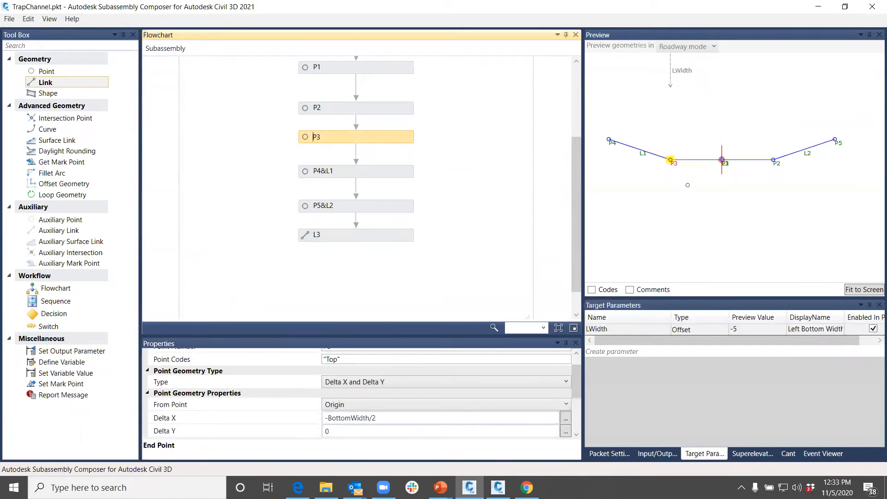
pyautogui.scroll(-2, 303, 400)
pyautogui.scroll(-1, 303, 401)
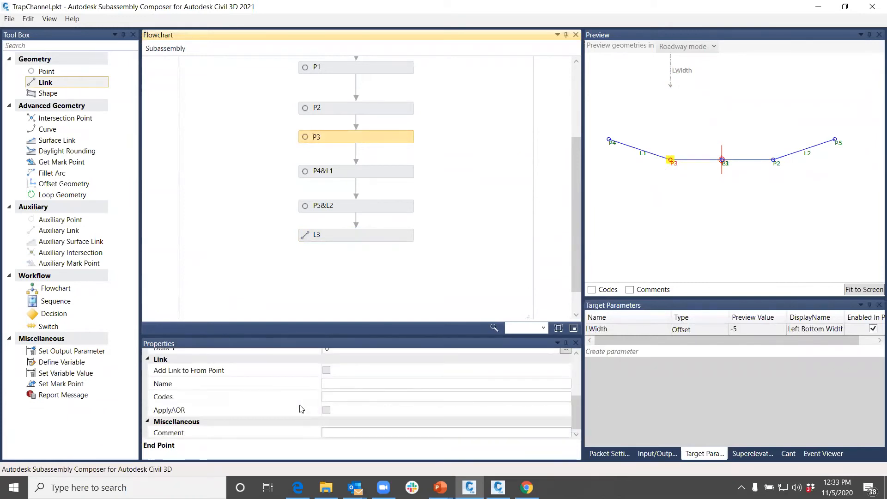
pyautogui.scroll(2, 309, 404)
pyautogui.scroll(2, 312, 407)
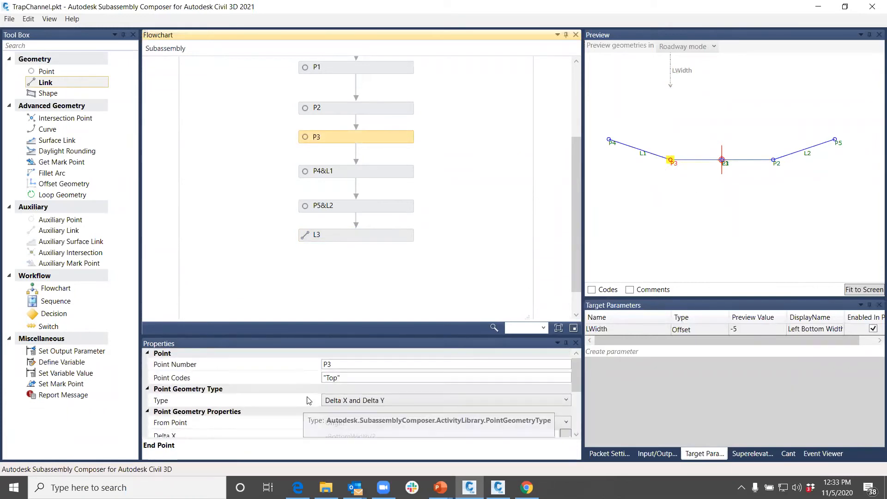
pyautogui.scroll(-3, 308, 404)
pyautogui.scroll(-1, 309, 405)
pyautogui.scroll(2, 310, 405)
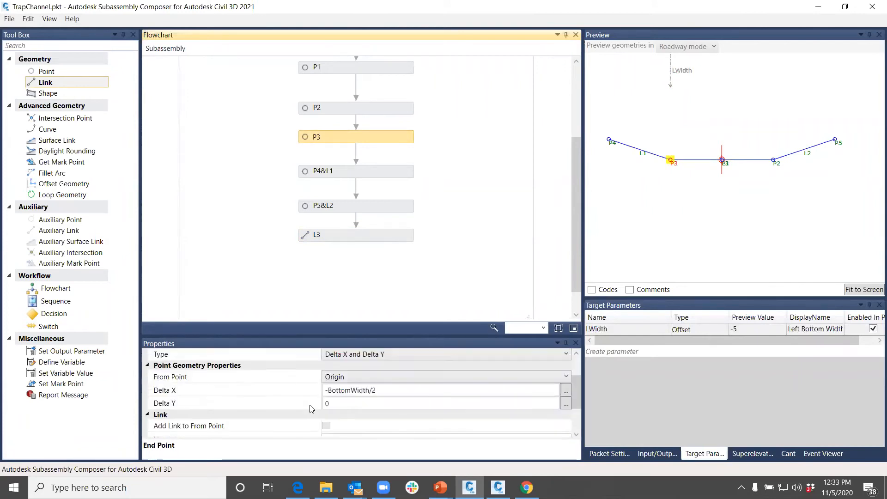
pyautogui.scroll(-1, 321, 386)
pyautogui.scroll(1, 352, 387)
# Copy point P3's Delta X expression and open the choices for its geometry type
pyautogui.click(353, 383)
pyautogui.click(352, 430)
pyautogui.click(381, 418)
pyautogui.moveTo(381, 418); pyautogui.dragTo(324, 418)
pyautogui.hotkey('ctrl', 'c')
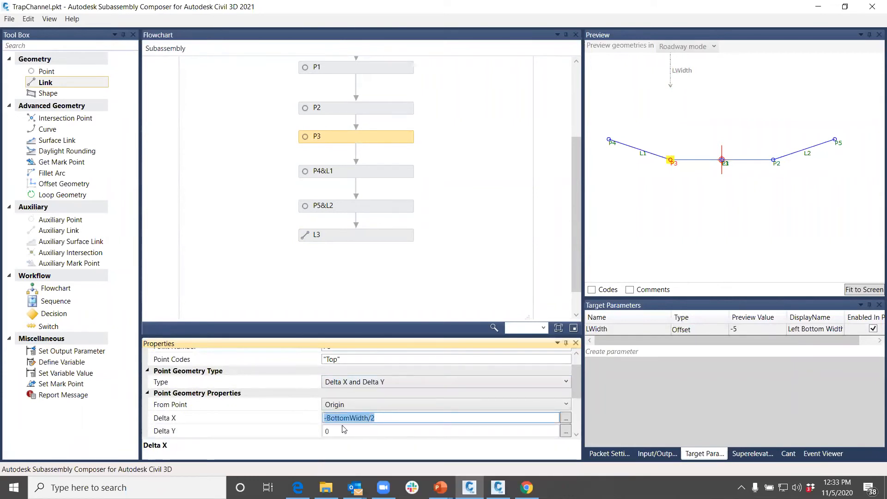
pyautogui.click(344, 384)
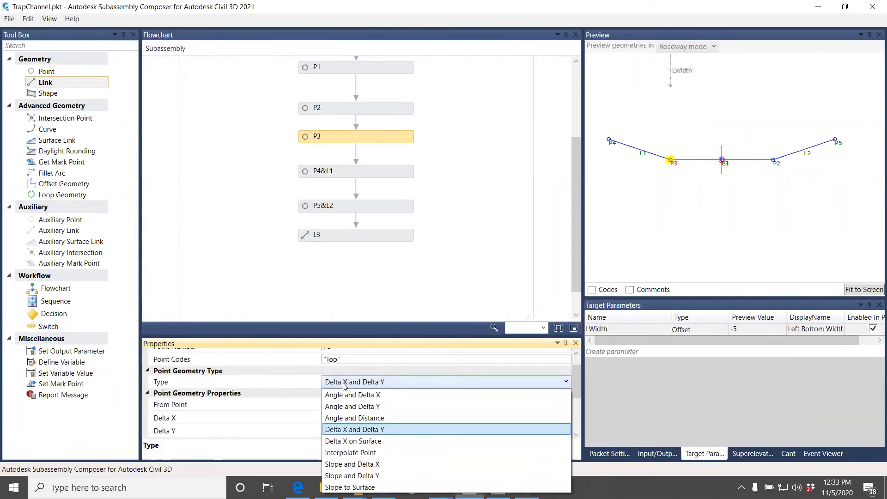
# Change point P3's geometry type to Slope and Delta X, with a slope of 0% and Delta X of -BottomWidth/2
pyautogui.click(351, 465)
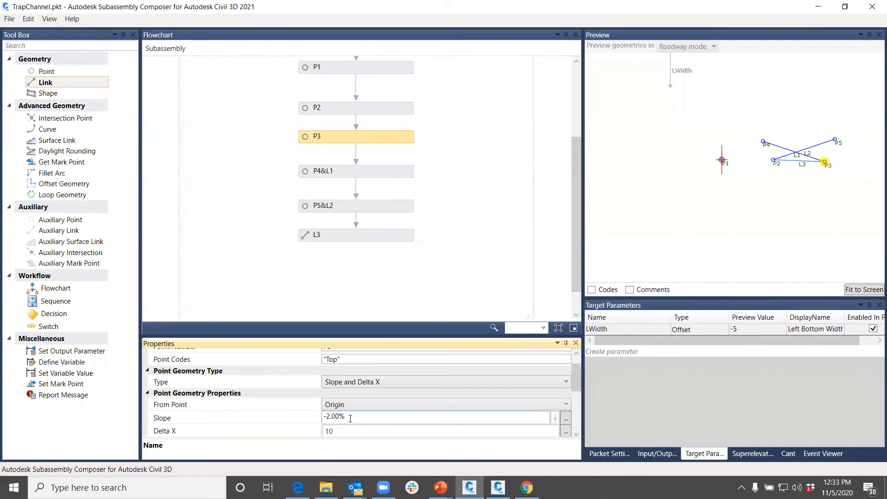
pyautogui.moveTo(350, 419); pyautogui.dragTo(314, 420)
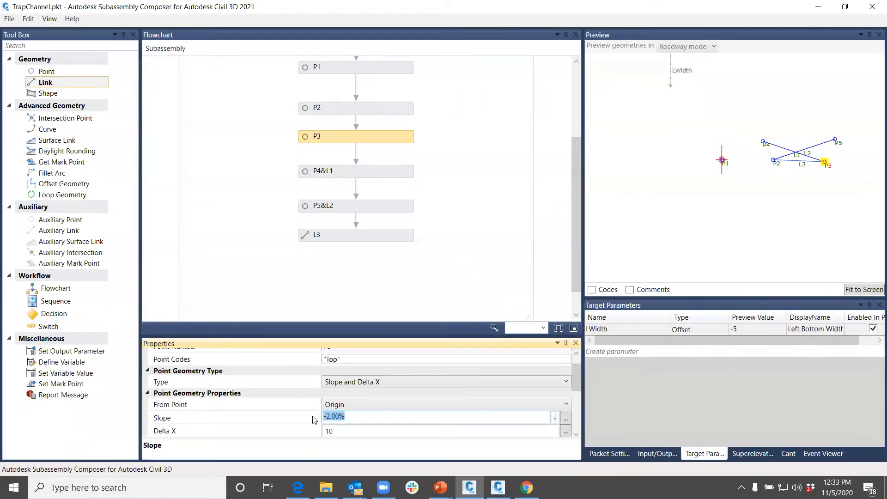
pyautogui.scroll(-1, 305, 417)
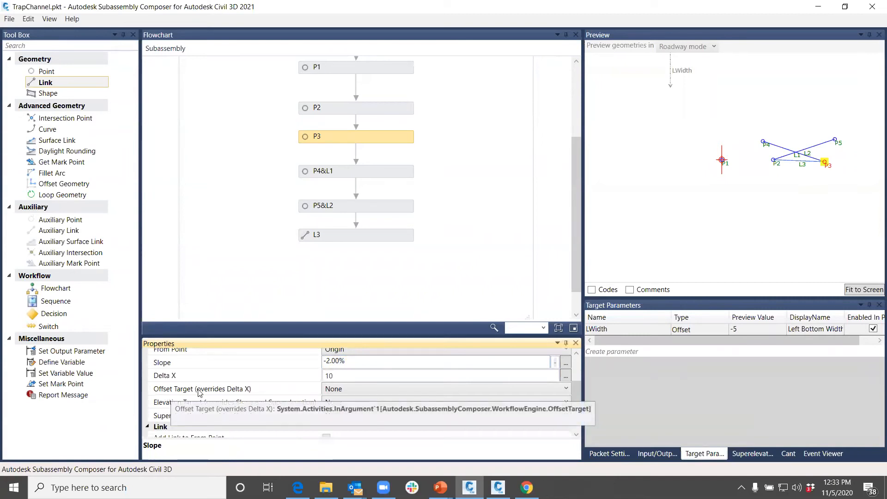
pyautogui.scroll(3, 282, 403)
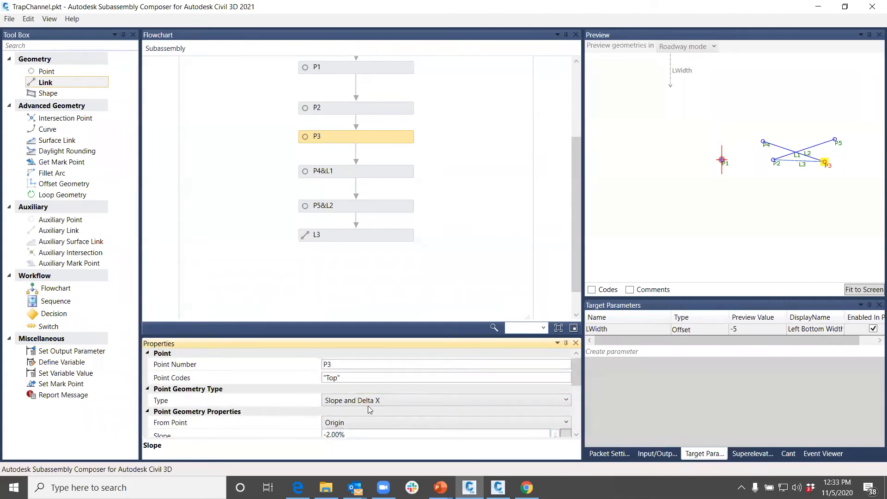
pyautogui.scroll(-1, 330, 406)
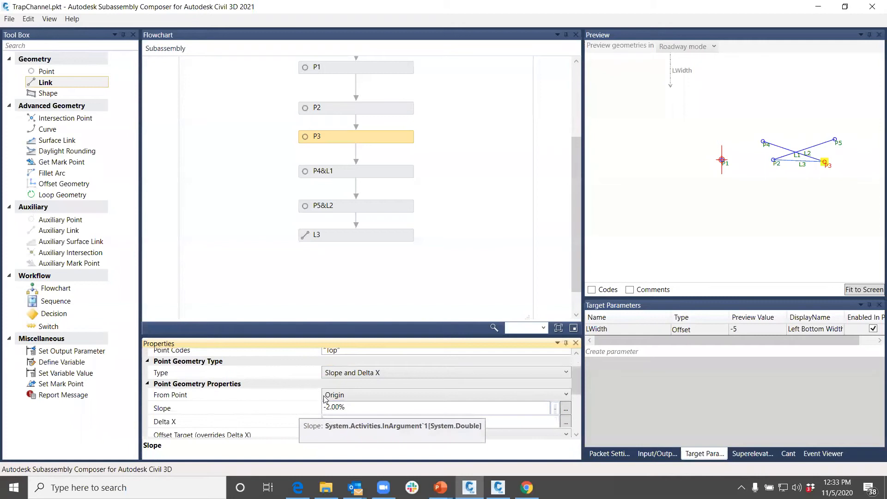
pyautogui.click(311, 408)
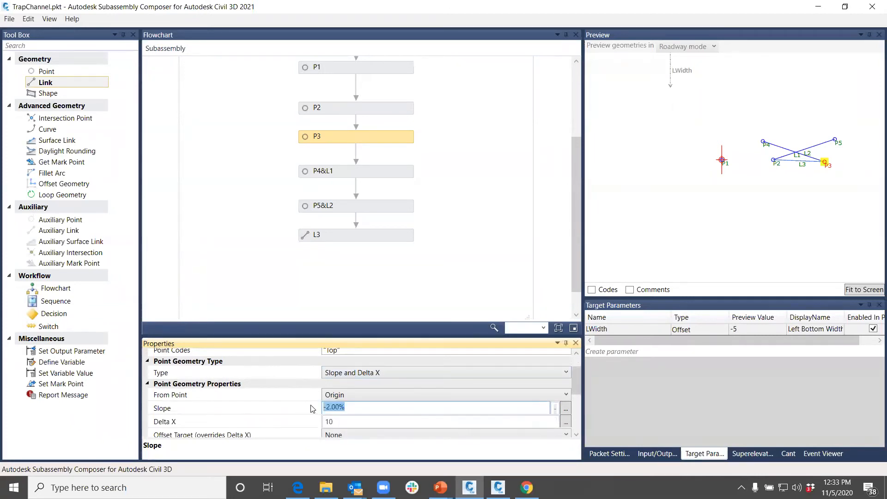
pyautogui.write('0')
pyautogui.click(340, 421)
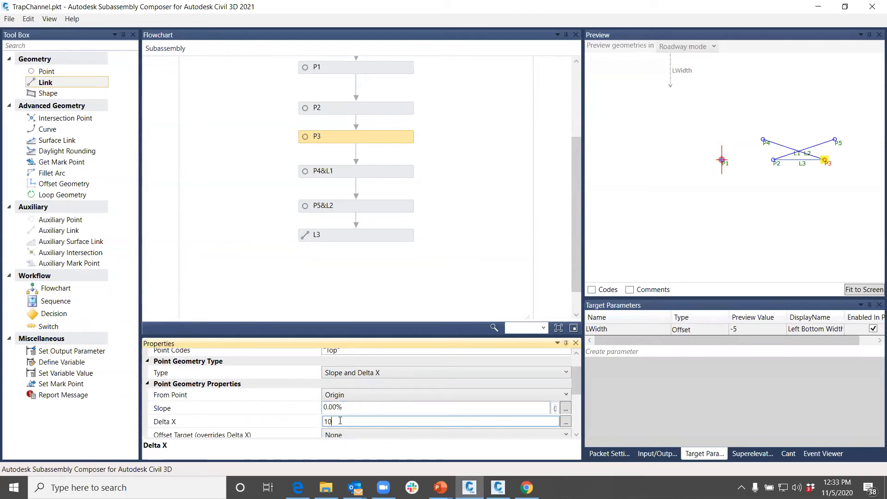
pyautogui.hotkey('ctrl', 'v')
pyautogui.press('Return')
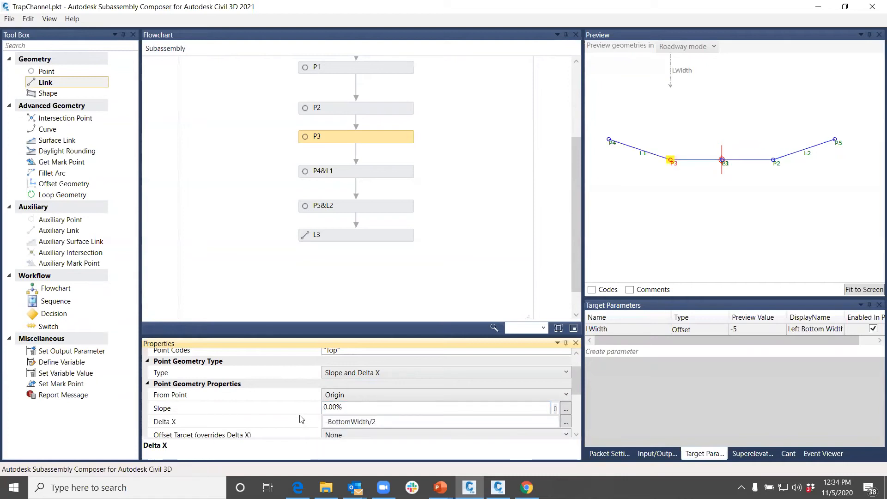
# Assign LWidth as the offset target that overrides P3's Delta X
pyautogui.scroll(-1, 298, 417)
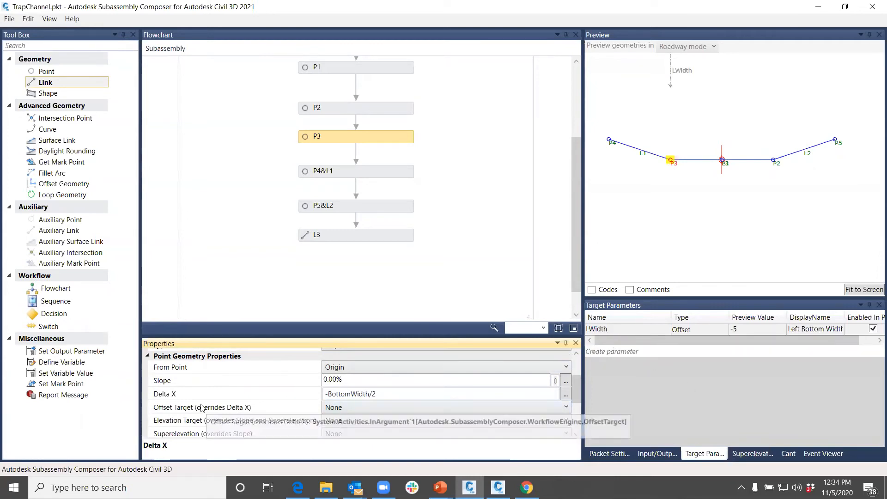
pyautogui.click(346, 407)
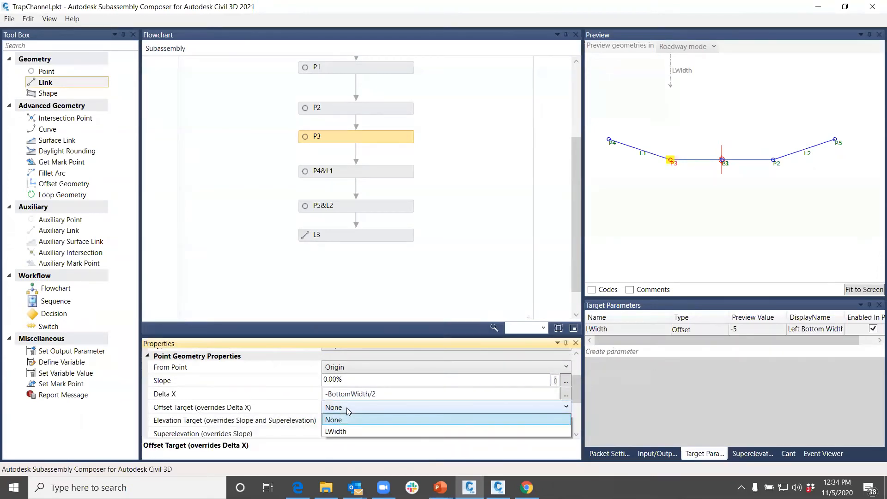
pyautogui.click(340, 430)
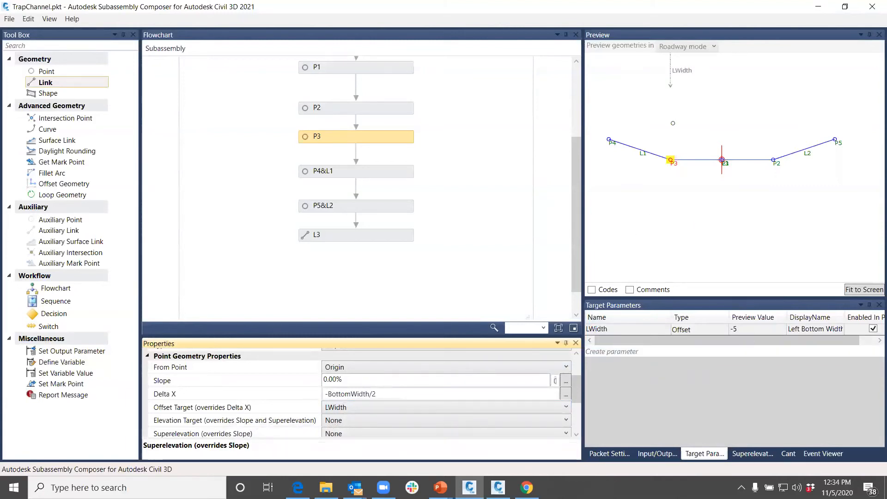
# Test the LWidth target with preview values of -6 and -4, and return the preview value to -5
pyautogui.click(751, 331)
pyautogui.click(753, 330)
pyautogui.write('-')
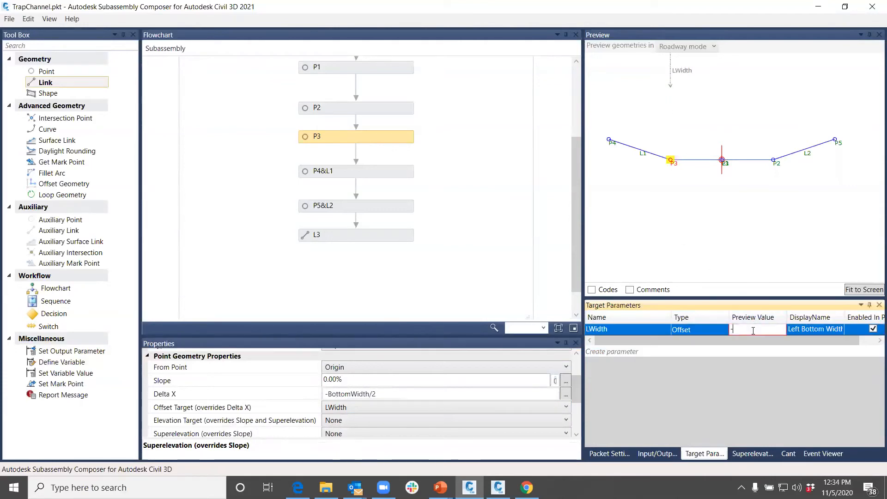
pyautogui.write('6')
pyautogui.press('Return')
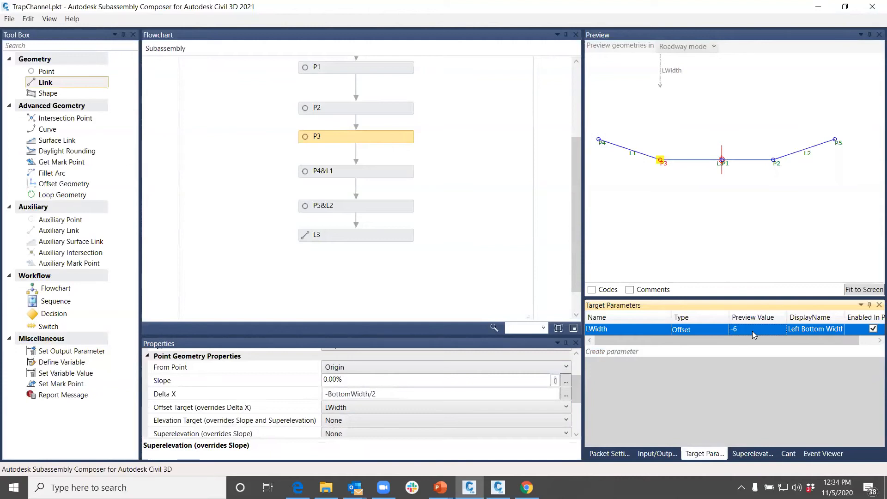
pyautogui.click(752, 331)
pyautogui.click(753, 331)
pyautogui.press('BackSpace')
pyautogui.write('4')
pyautogui.press('Return')
pyautogui.click(752, 330)
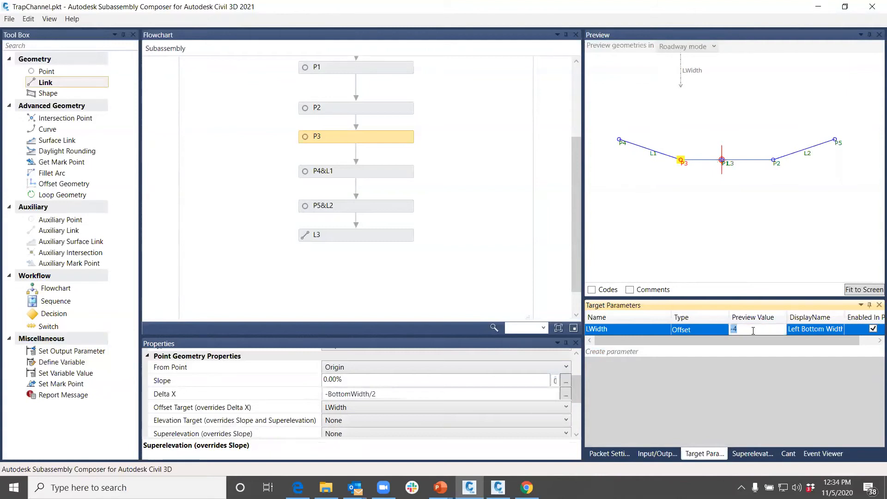
pyautogui.write('-5')
pyautogui.press('Return')
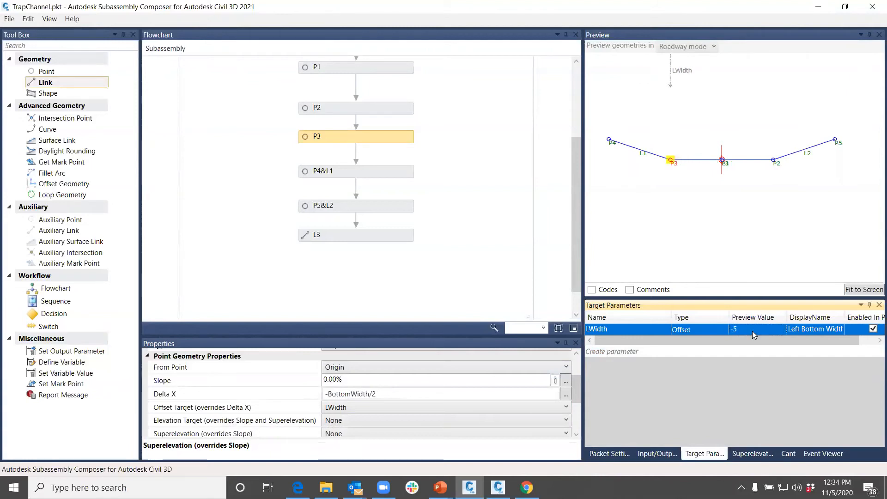
# Create a target parameter named RWidth of type Offset with a preview value of 5
pyautogui.click(635, 350)
pyautogui.doubleClick(628, 344)
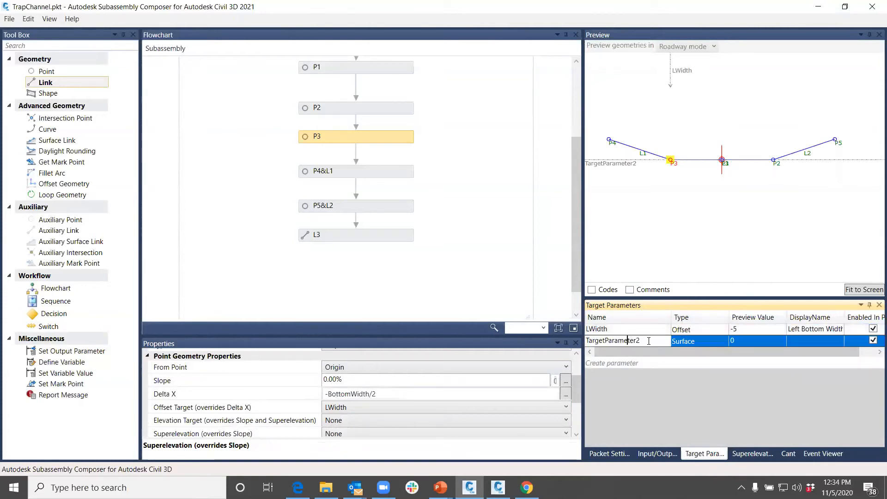
pyautogui.write('RWidth')
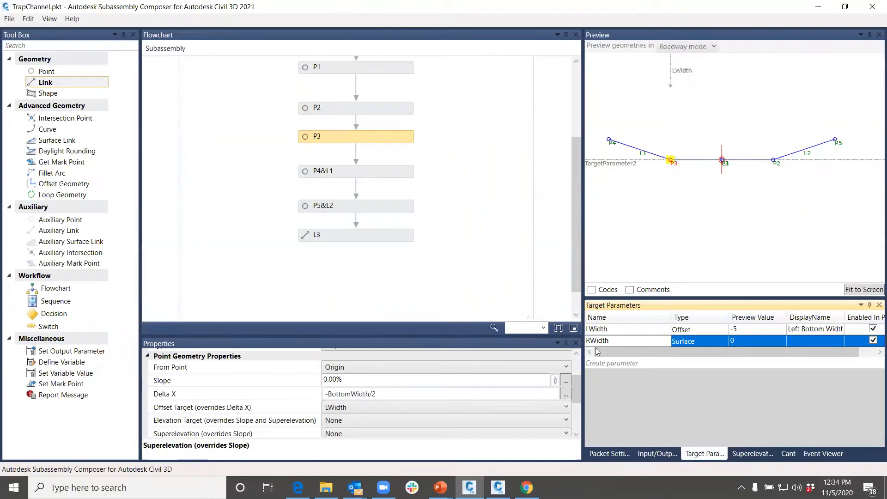
pyautogui.click(684, 344)
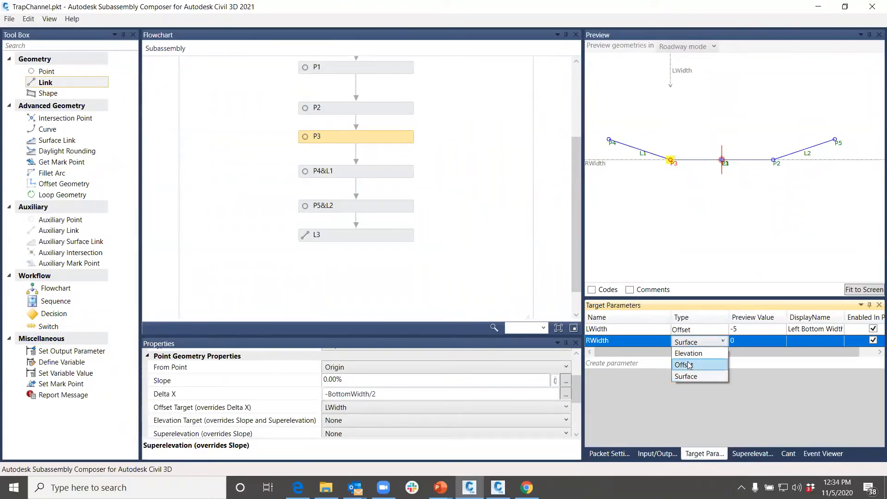
pyautogui.click(683, 364)
pyautogui.click(742, 339)
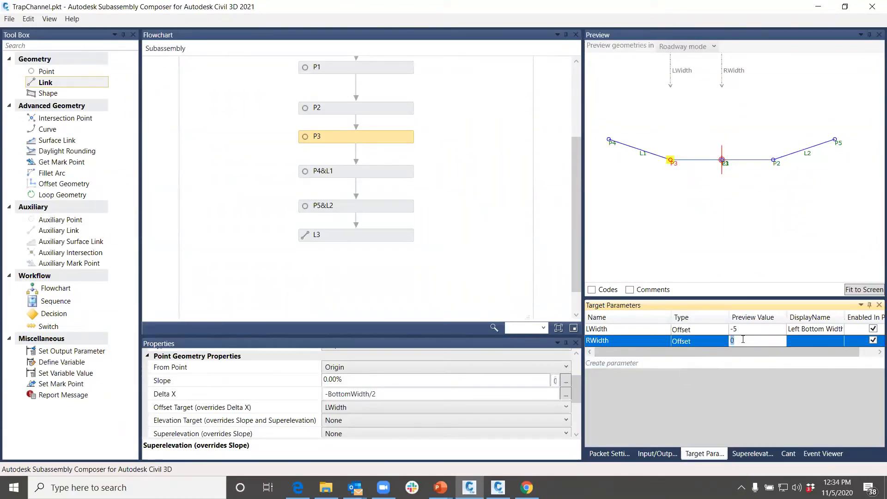
pyautogui.write('5')
# Give the RWidth target parameter the display name "Right Bottom Width"
pyautogui.click(804, 340)
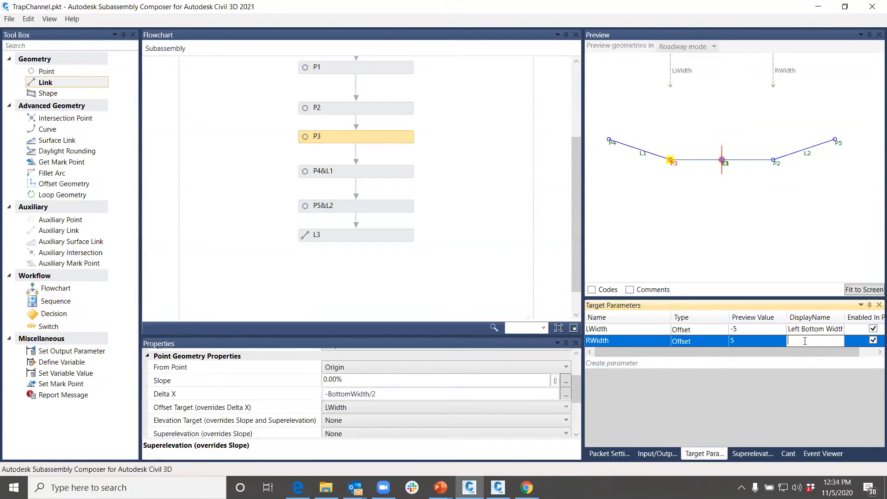
pyautogui.write('Rigth')
pyautogui.press('BackSpace')
pyautogui.press('BackSpace')
pyautogui.write('ht Bottom Width')
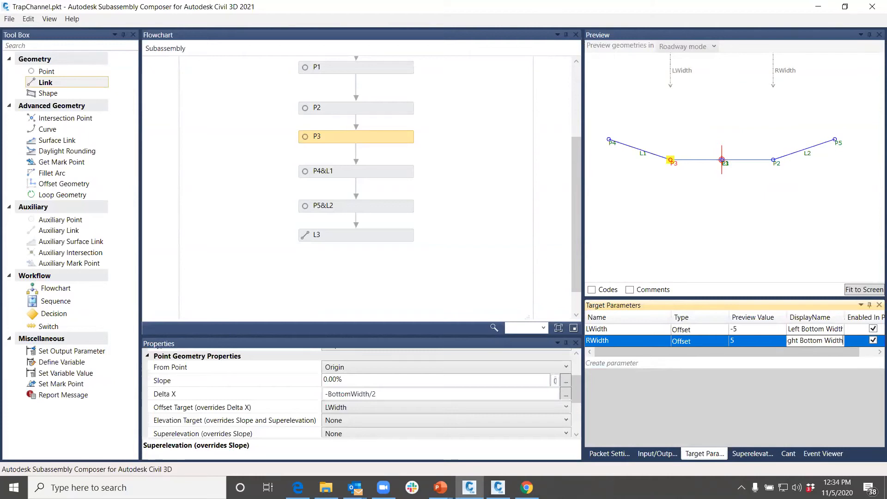
pyautogui.press('Tab')
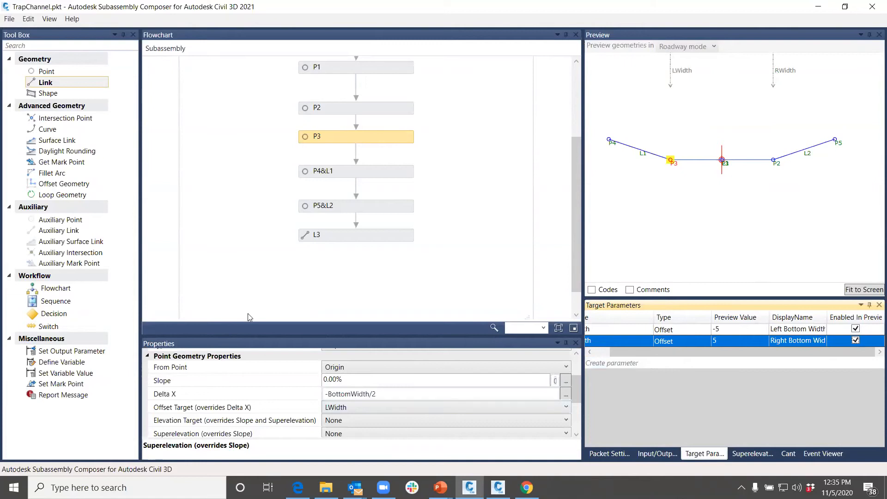
# Change point P2's geometry type to Slope and Delta X, with a slope of 0% and Delta X of BottomWidth/2
pyautogui.click(324, 172)
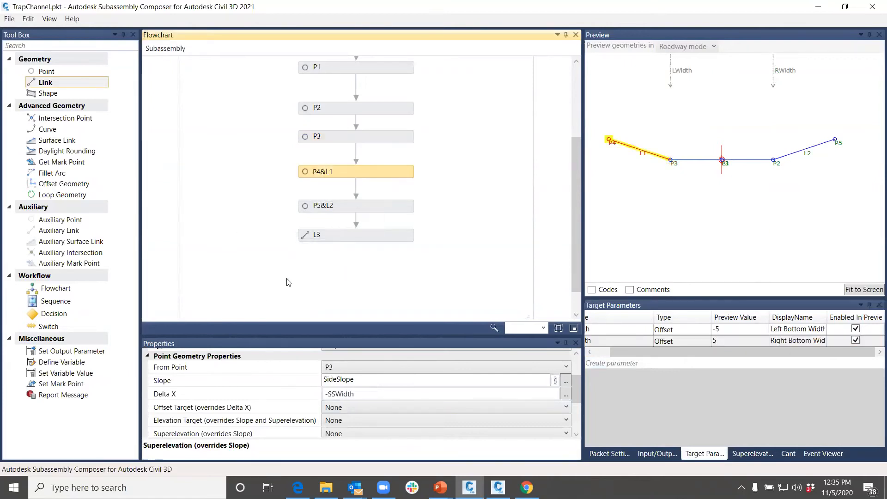
pyautogui.click(322, 109)
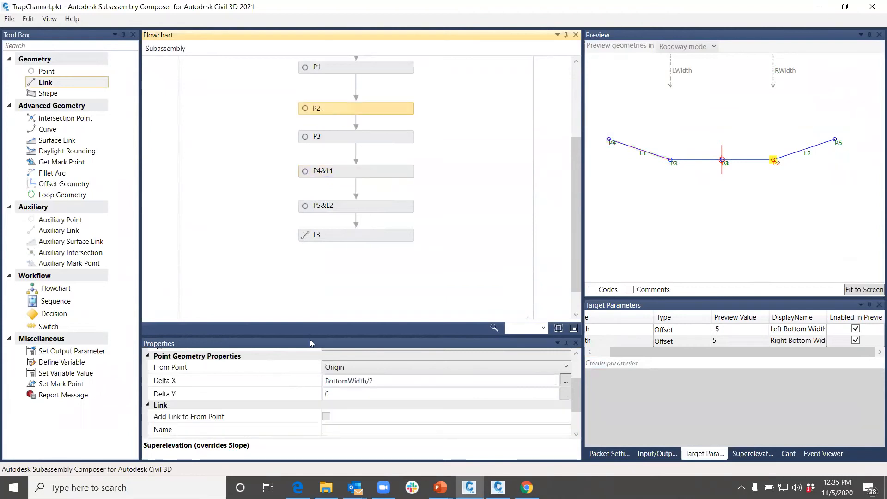
pyautogui.scroll(1, 323, 370)
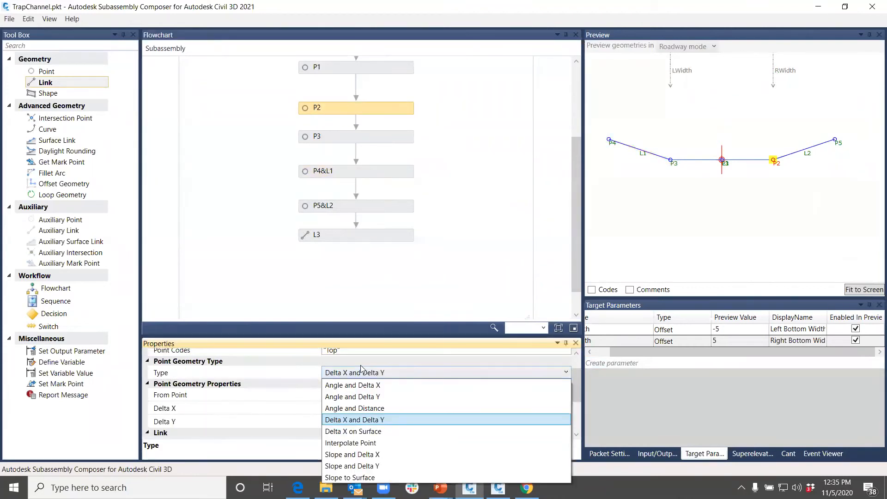
pyautogui.click(347, 455)
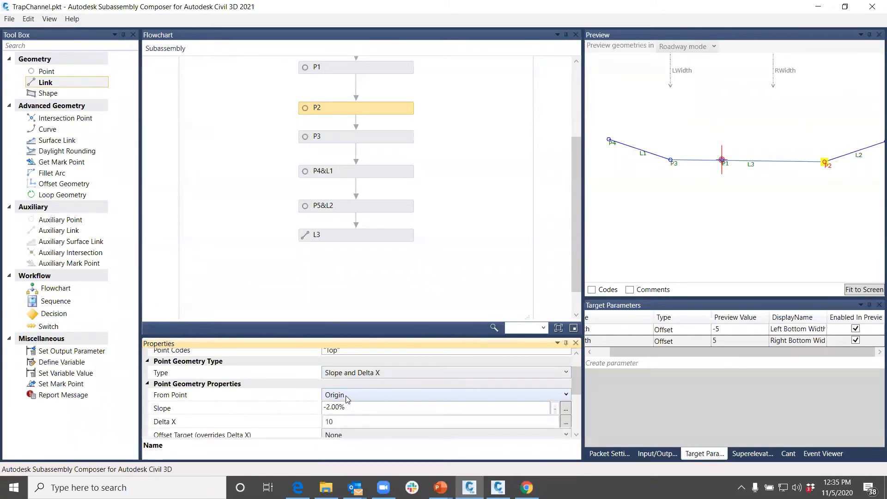
pyautogui.moveTo(344, 408)
pyautogui.mouseDown()
pyautogui.moveTo(309, 406)
pyautogui.moveTo(337, 421)
pyautogui.mouseUp()
pyautogui.write('0')
pyautogui.press('Return')
pyautogui.write('-BottomWidth/2')
pyautogui.press('BackSpace')
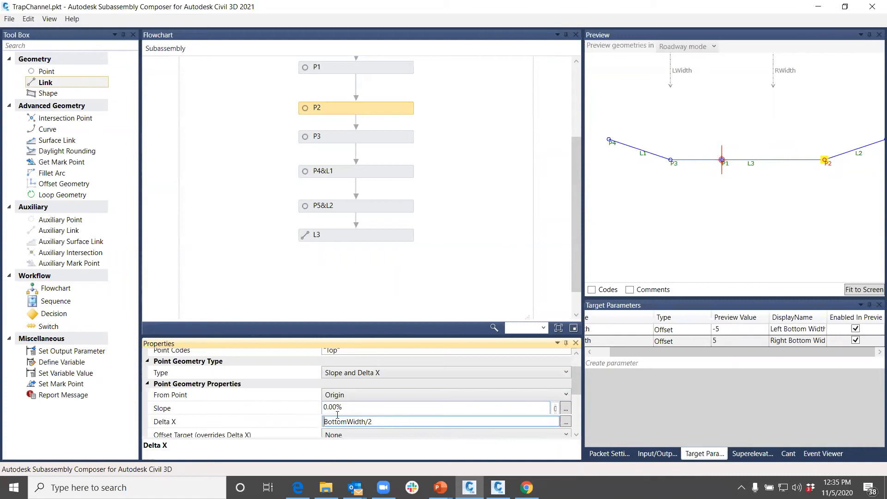
pyautogui.press('Return')
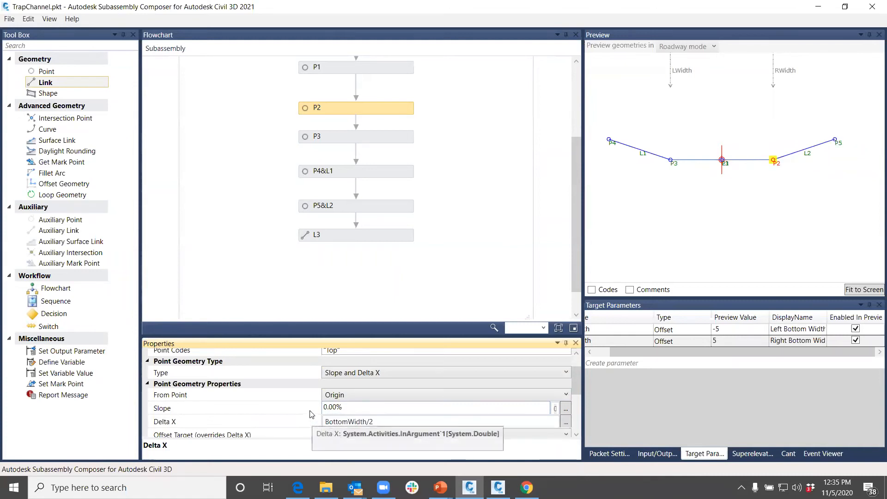
# Save the TrapChannel subassembly file and switch to Civil 3D
pyautogui.click(11, 20)
pyautogui.click(30, 61)
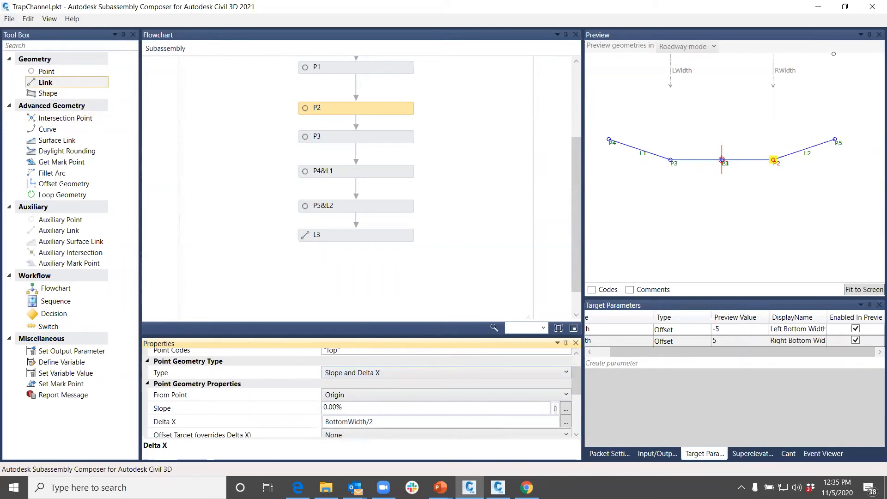
pyautogui.click(818, 7)
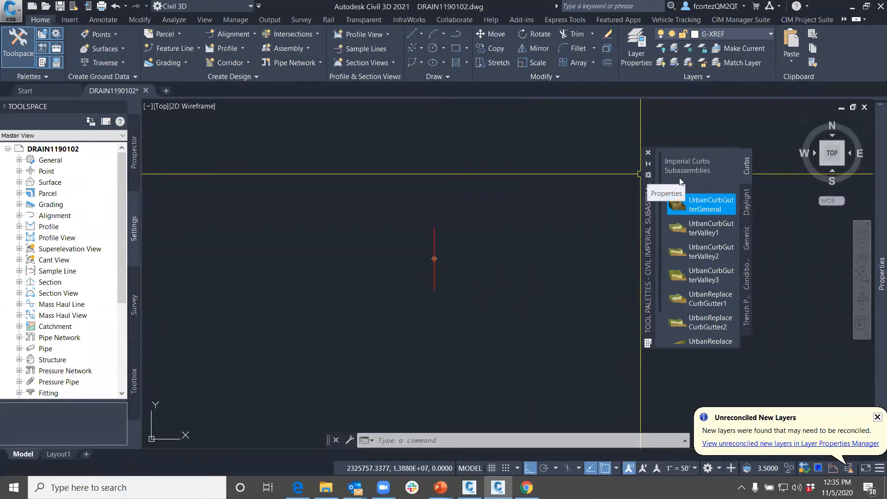
# Start a subassembly import with the TrapChannel file from Documents > Webinar > Subassembly Composer as its source
pyautogui.click(649, 175)
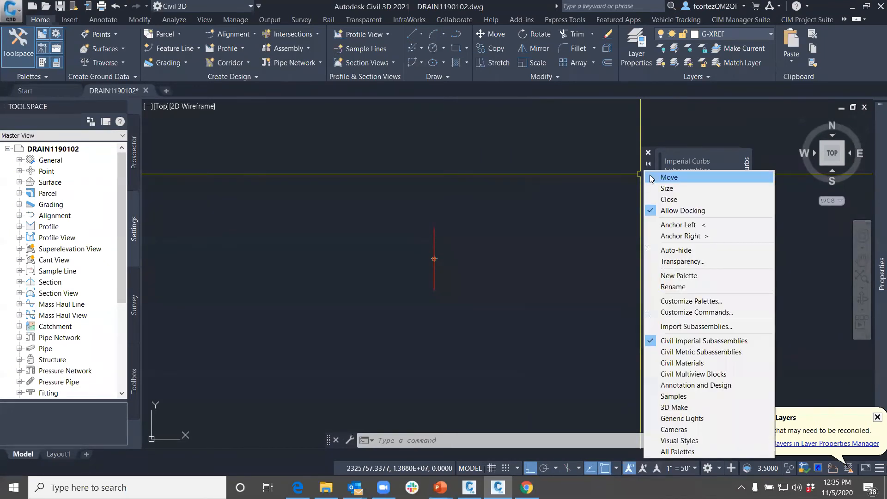
pyautogui.click(705, 327)
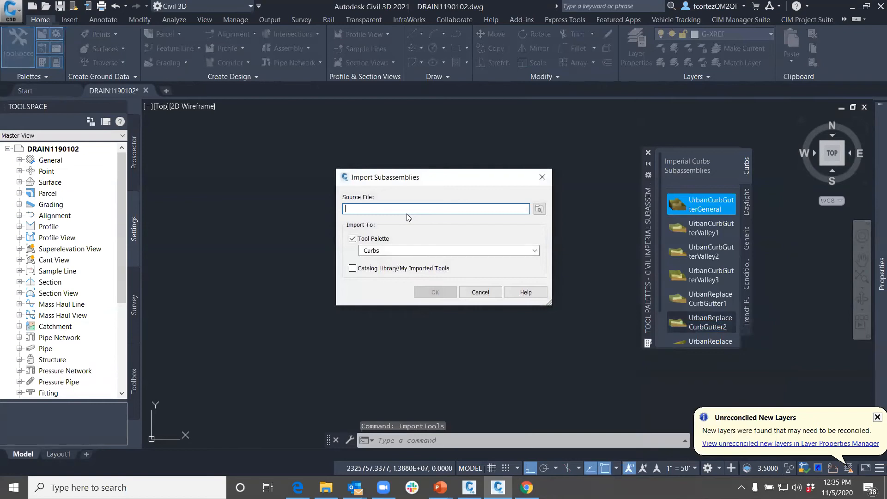
pyautogui.click(539, 208)
pyautogui.click(311, 196)
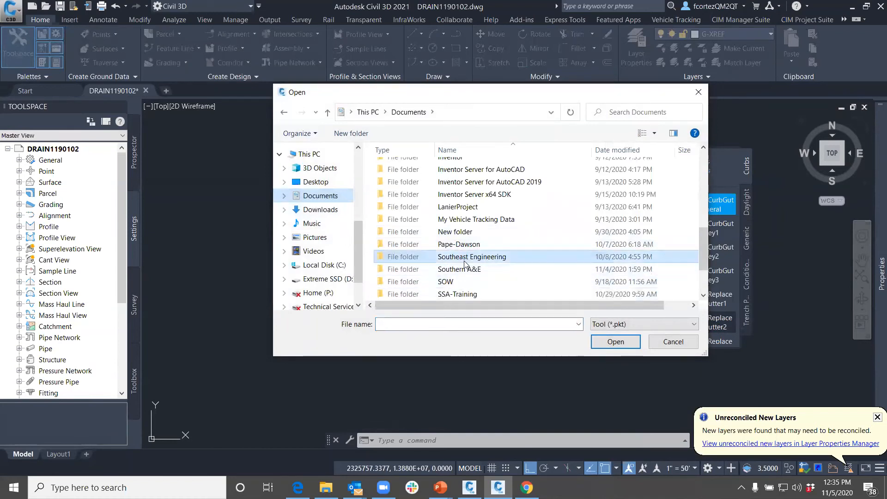
pyautogui.scroll(-2, 415, 259)
pyautogui.doubleClick(411, 256)
pyautogui.doubleClick(410, 180)
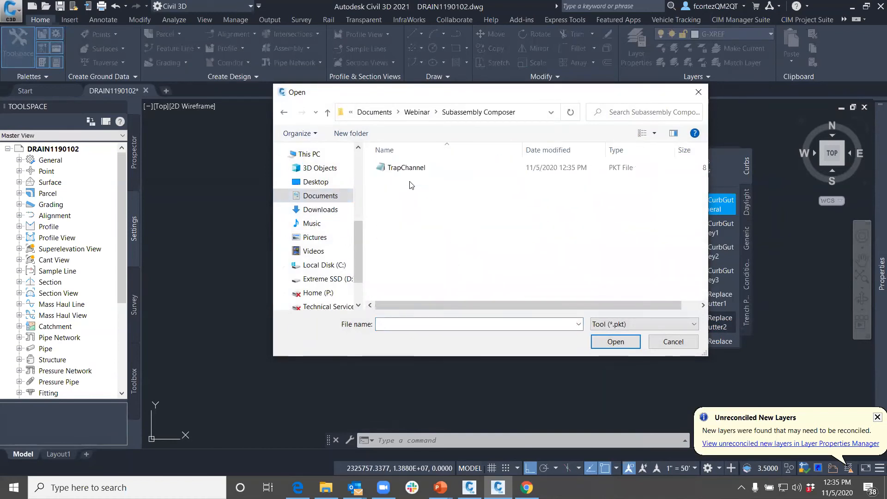
pyautogui.click(393, 168)
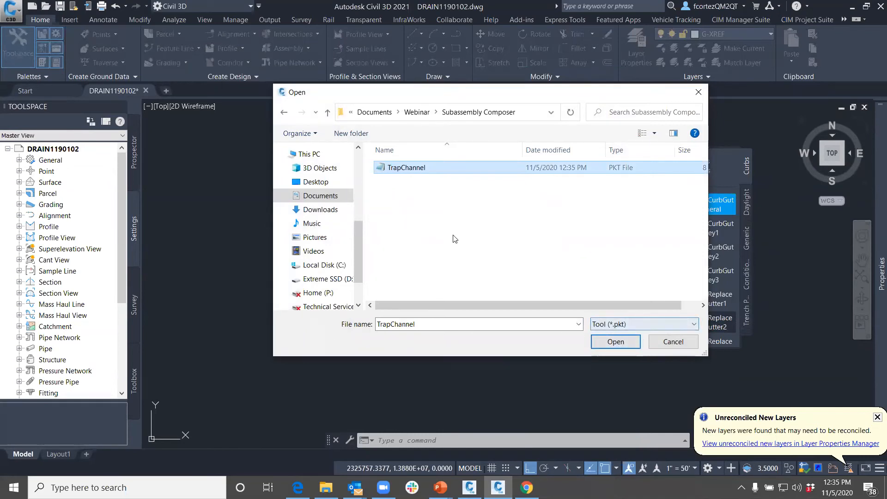
pyautogui.click(615, 346)
# Set Trench Pipes as the destination tool palette and run the TrapChannel import
pyautogui.click(353, 239)
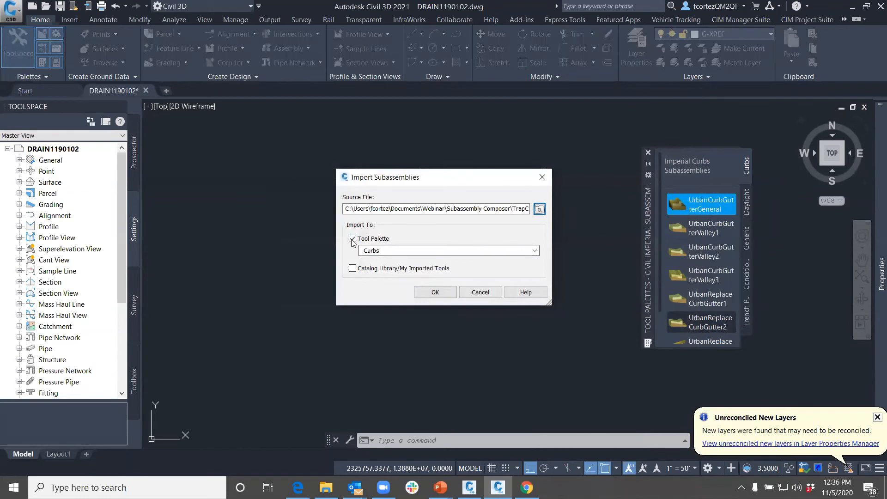
pyautogui.click(388, 251)
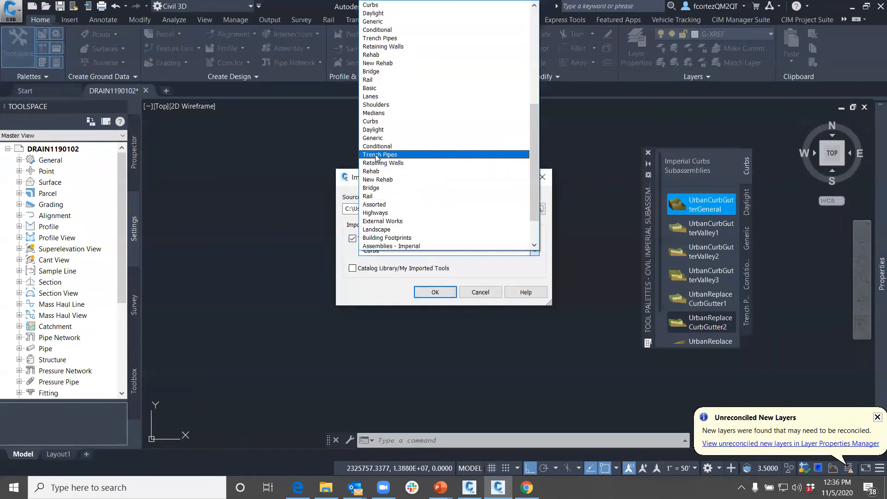
pyautogui.click(390, 154)
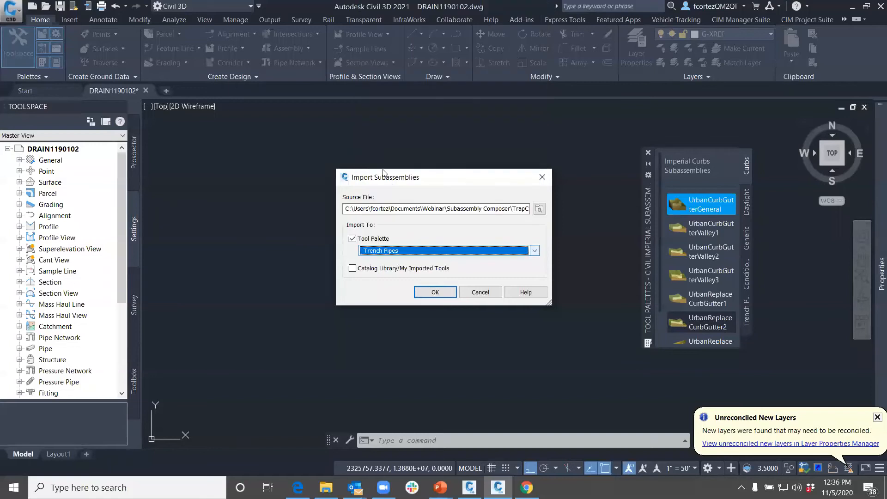
pyautogui.click(434, 292)
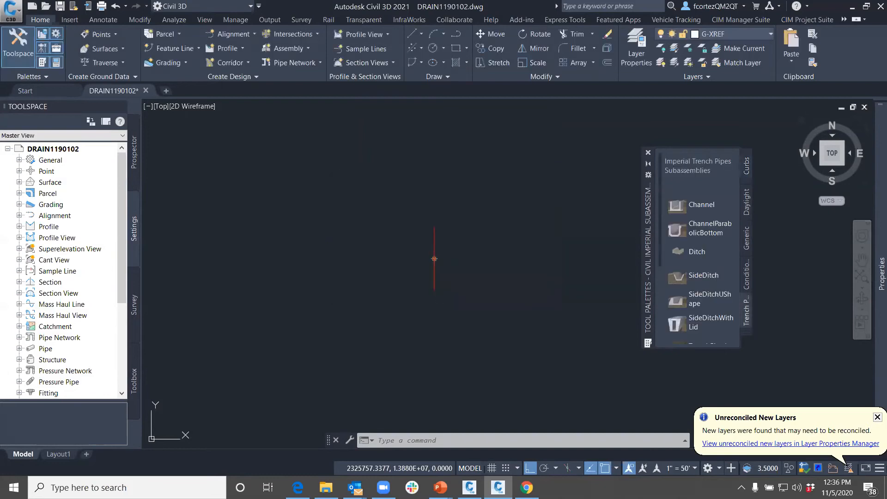
# Look through the Trench Pipes palette and the list of available palettes for the imported subassembly
pyautogui.scroll(-5, 701, 278)
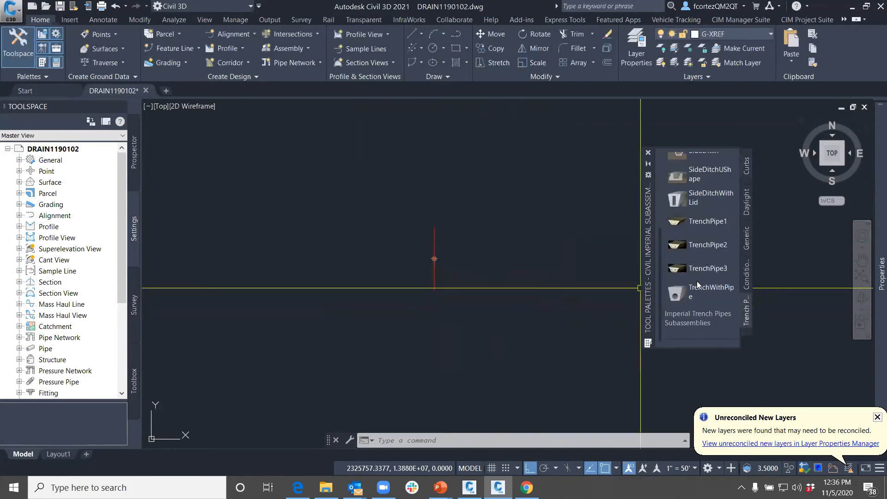
pyautogui.scroll(5, 697, 283)
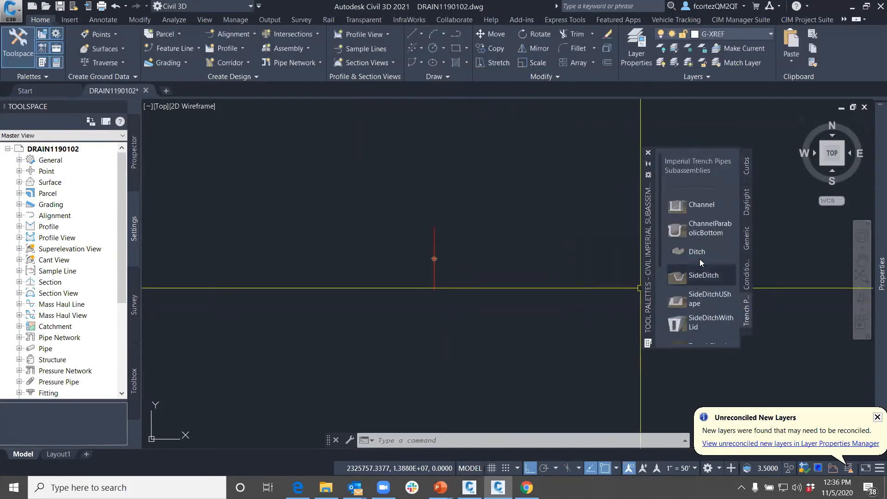
pyautogui.scroll(-5, 702, 244)
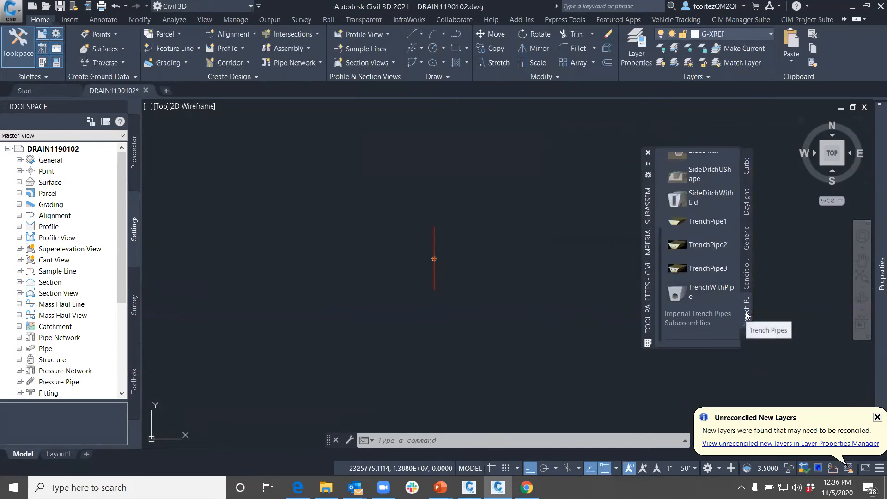
pyautogui.scroll(5, 703, 319)
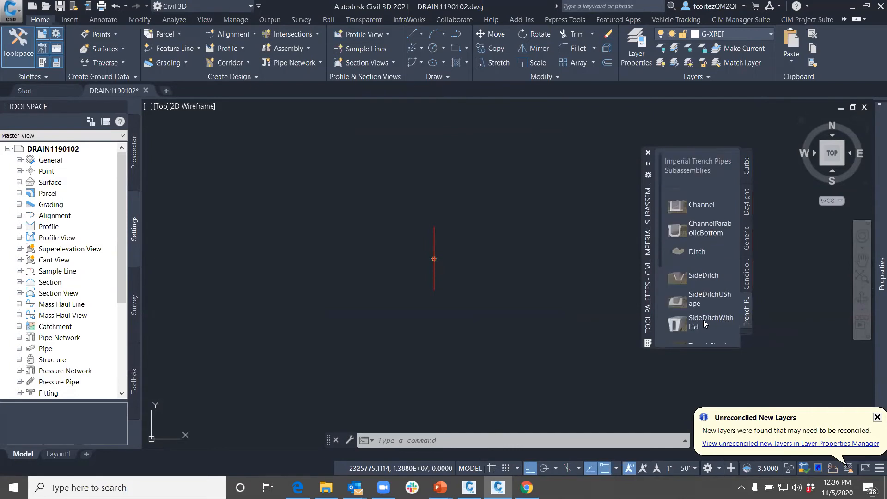
pyautogui.scroll(-5, 703, 320)
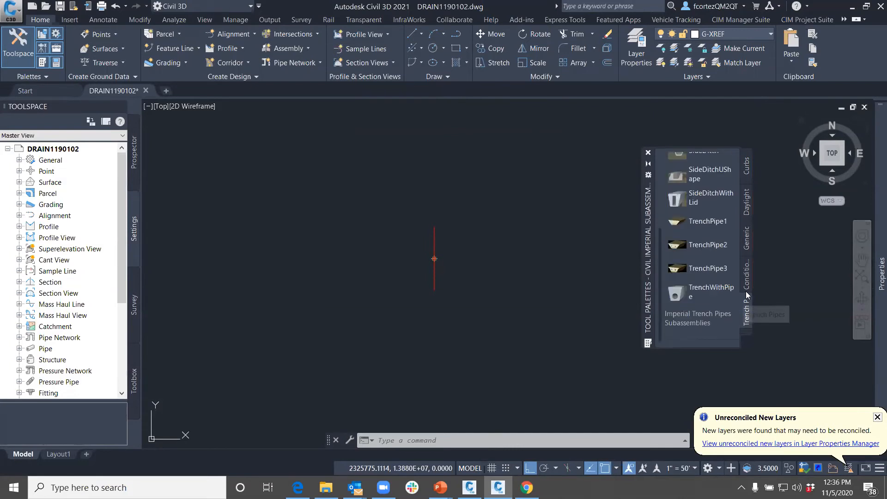
pyautogui.click(748, 332)
pyautogui.click(789, 271)
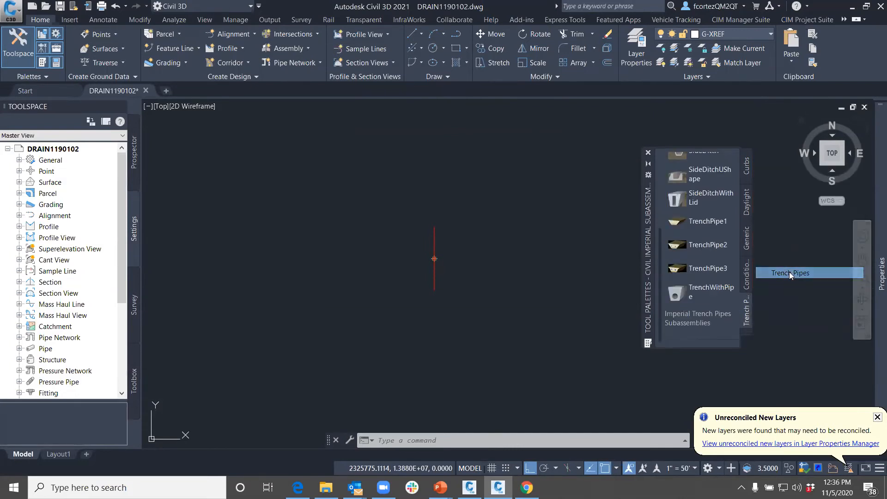
pyautogui.scroll(5, 706, 280)
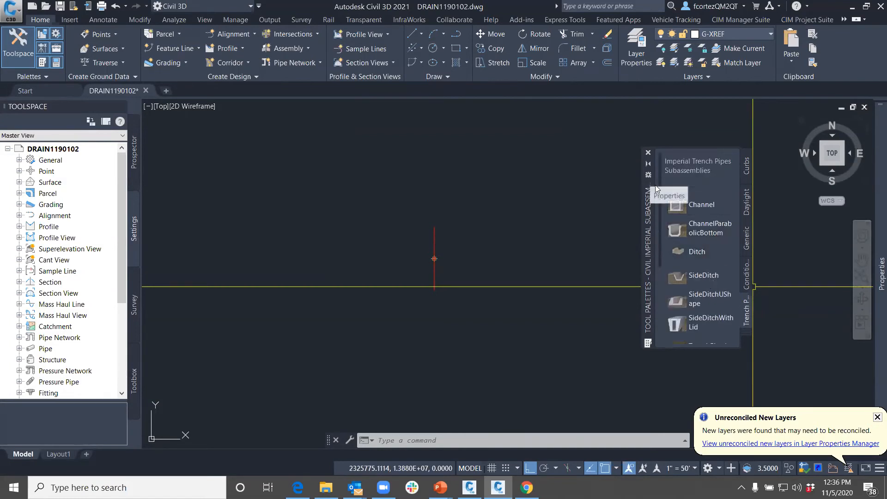
pyautogui.click(744, 328)
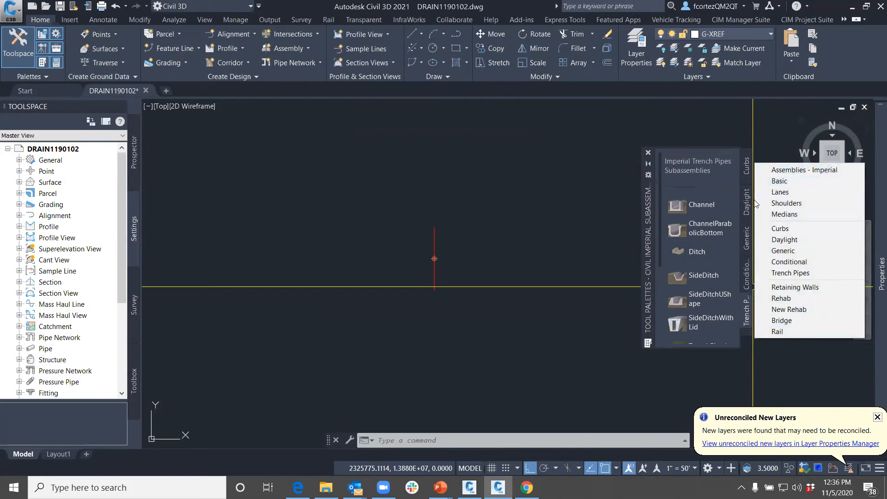
# Create a new tool palette named "Curb Web" in the palette customization
pyautogui.click(647, 176)
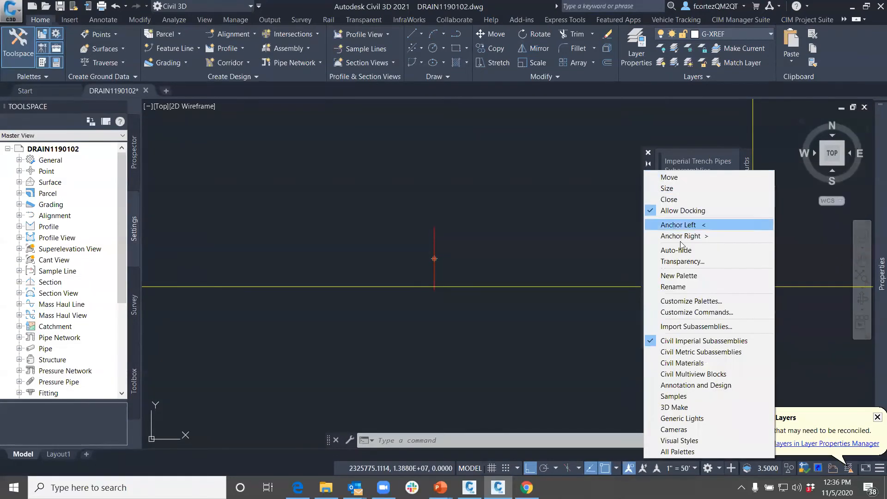
pyautogui.click(698, 303)
pyautogui.scroll(-5, 331, 287)
pyautogui.rightClick(325, 221)
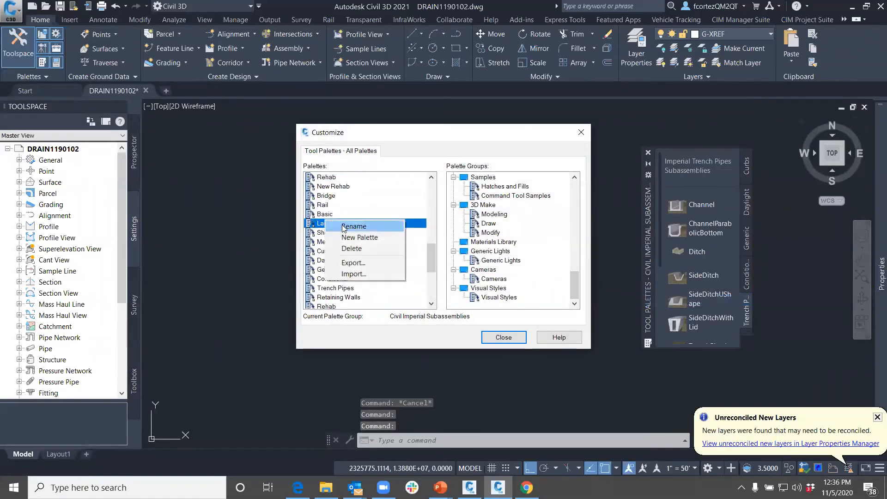
pyautogui.click(359, 239)
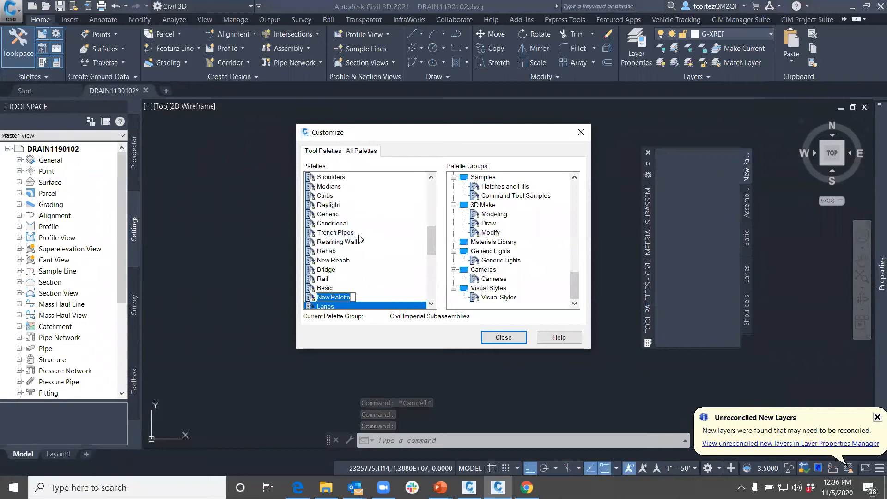
pyautogui.write('Curb Web')
pyautogui.press('Return')
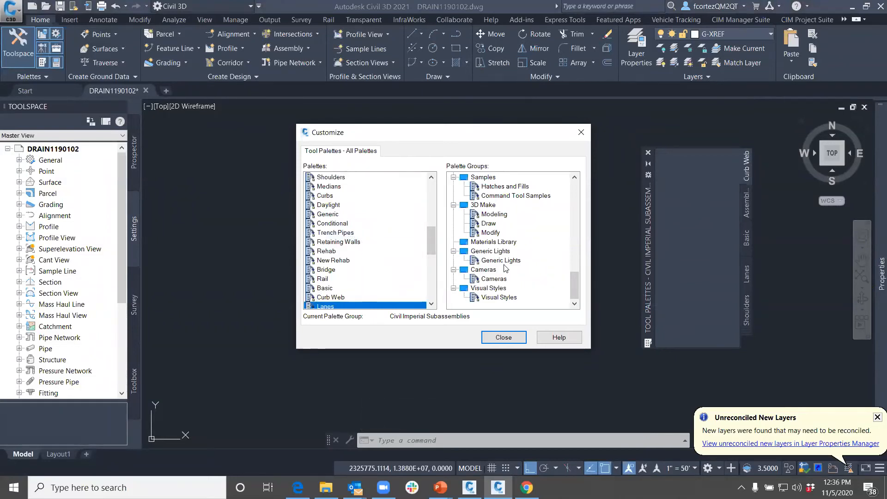
pyautogui.scroll(18, 505, 268)
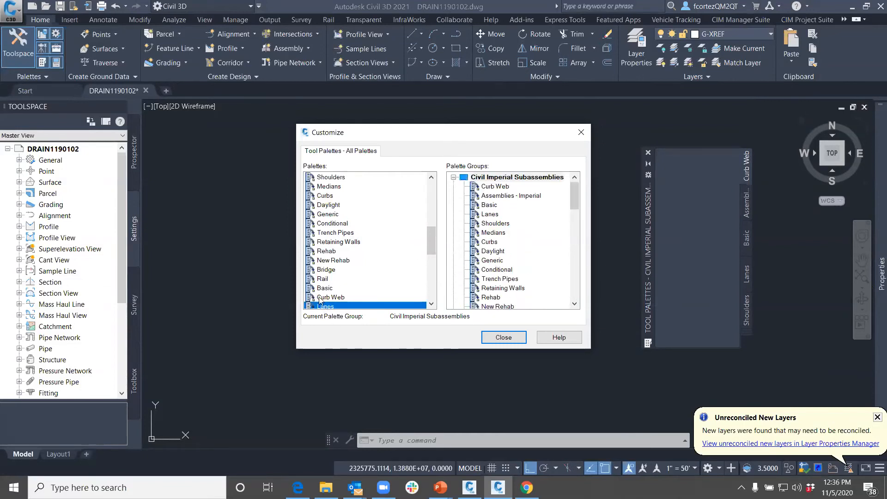
pyautogui.click(505, 338)
# Show the Curb Web palette and import the TrapChannel subassembly file into it
pyautogui.click(744, 330)
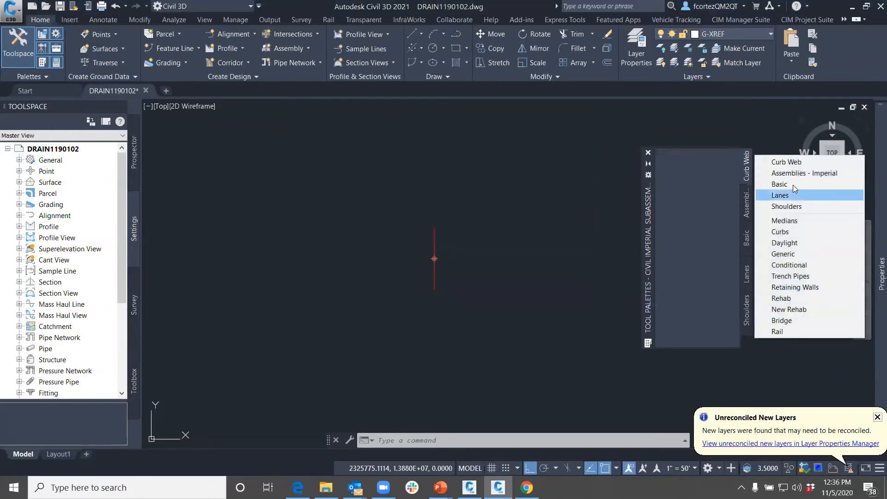
pyautogui.click(782, 162)
pyautogui.click(648, 175)
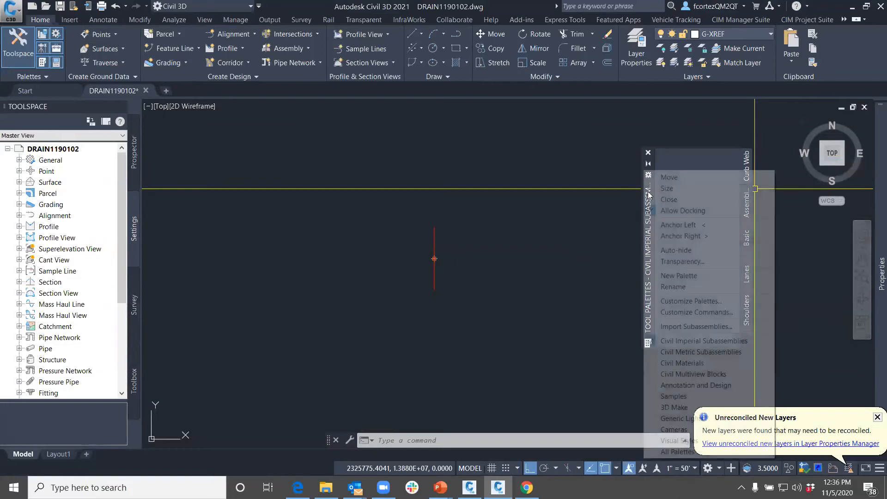
pyautogui.click(686, 326)
pyautogui.click(540, 209)
pyautogui.click(397, 169)
pyautogui.click(611, 342)
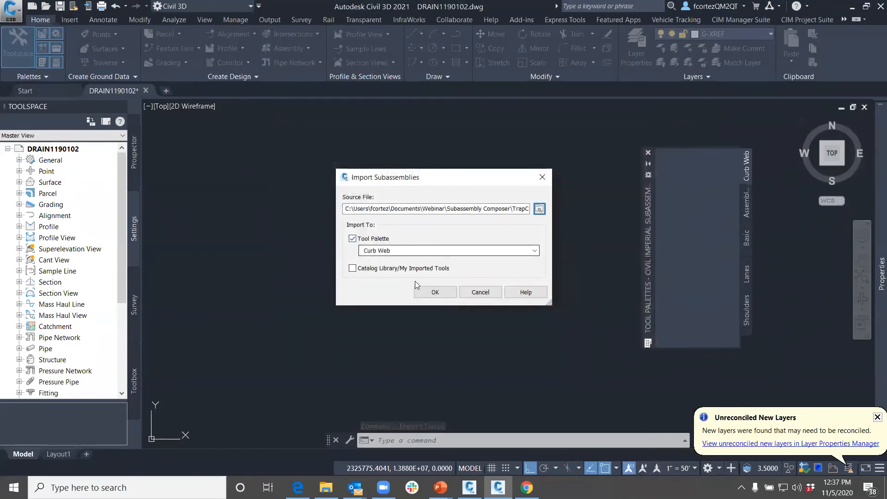
pyautogui.click(430, 293)
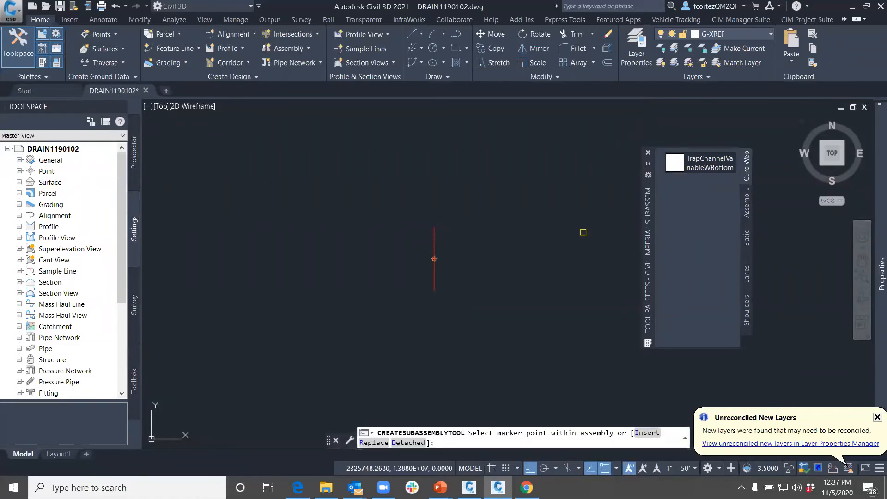
# Edit the side slope offset and attach the TrapChannelVariableWBottom subassembly to the assembly's red baseline
pyautogui.moveTo(873, 236)
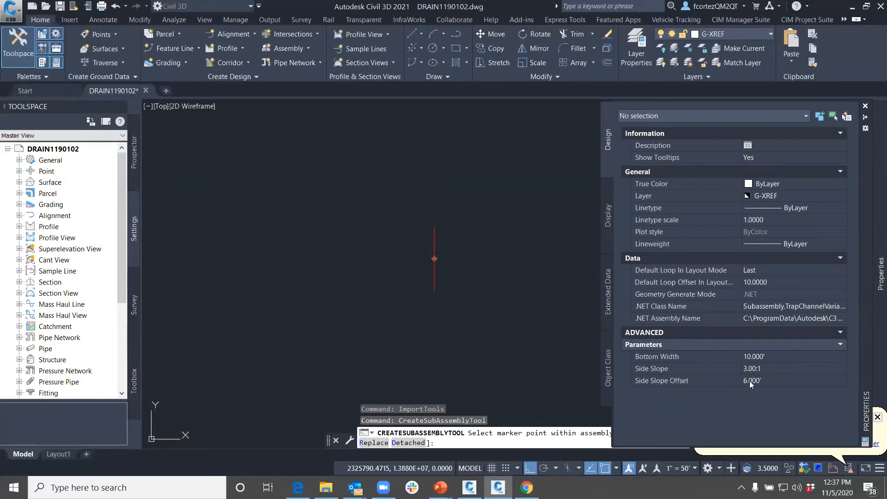
pyautogui.click(762, 381)
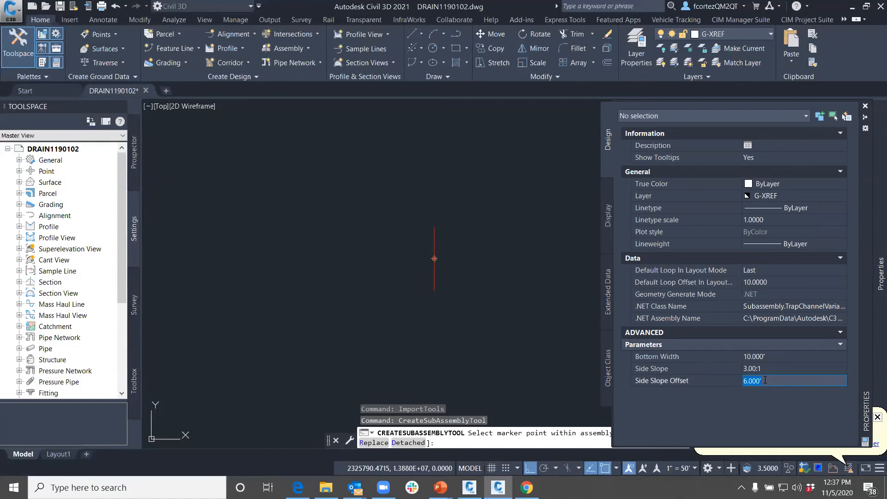
pyautogui.press('Return')
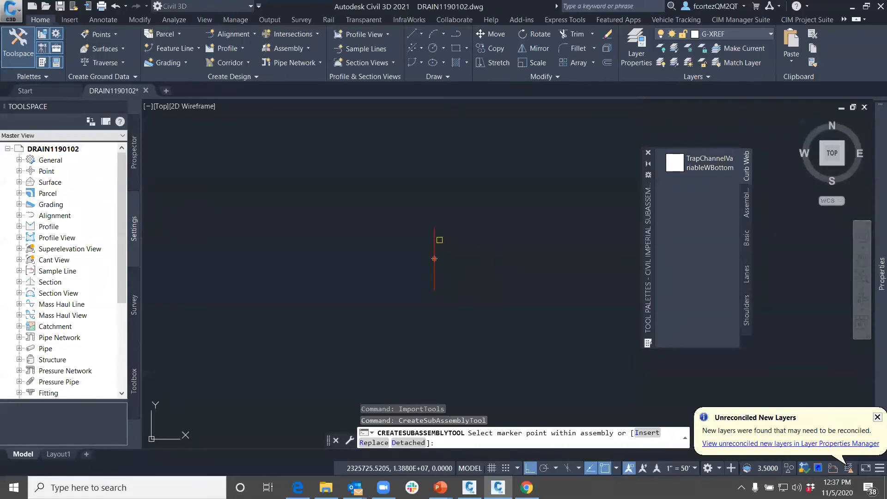
pyautogui.click(435, 248)
pyautogui.press('Escape')
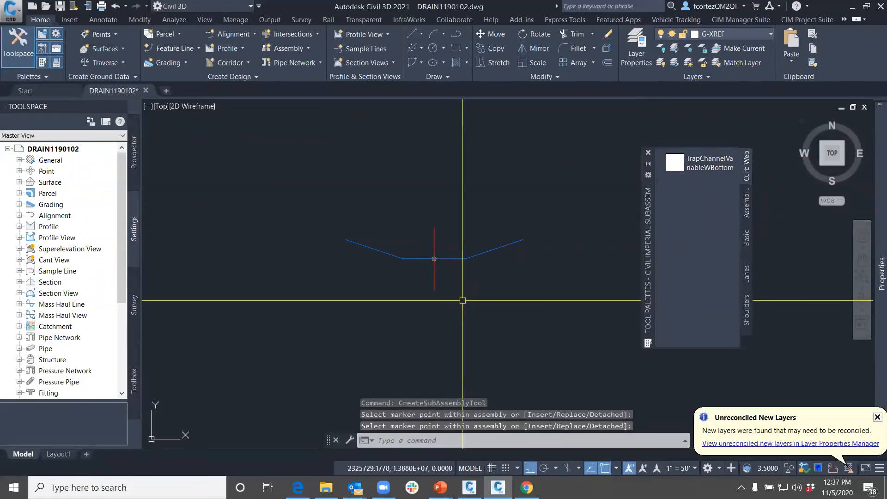
pyautogui.scroll(4, 424, 258)
pyautogui.click(450, 258)
pyautogui.scroll(-2, 434, 277)
pyautogui.scroll(-3, 408, 276)
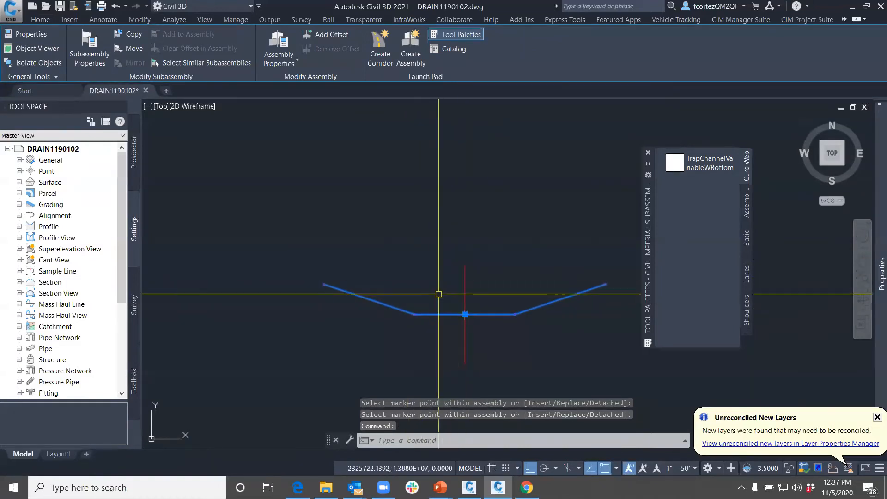
pyautogui.press('Escape')
pyautogui.press('Escape')
# Create a corridor along alignment DRAIN_D-CL with profile Layout (8) and the Trap Channel assembly, with baseline and region parameters set
pyautogui.scroll(-6, 526, 265)
pyautogui.moveTo(356, 251); pyautogui.dragTo(428, 279, button='middle')
pyautogui.scroll(6, 428, 279)
pyautogui.click(232, 63)
pyautogui.click(434, 248)
pyautogui.click(426, 282)
pyautogui.click(419, 281)
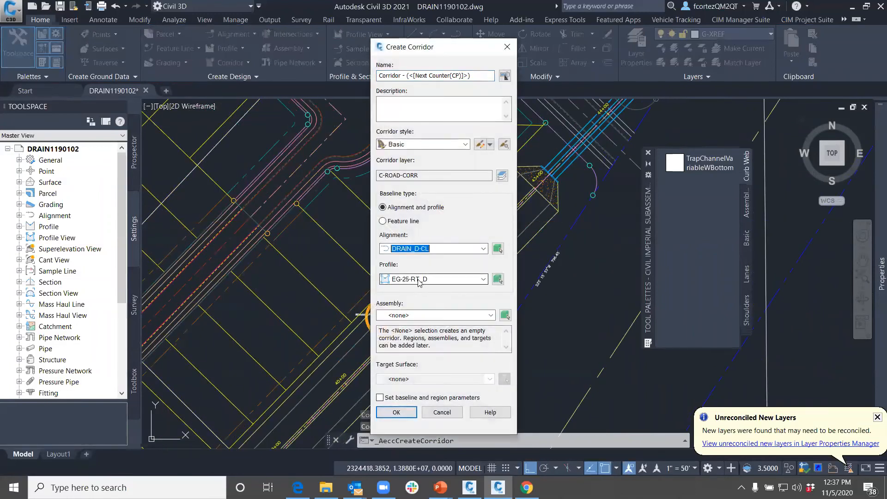
pyautogui.click(418, 320)
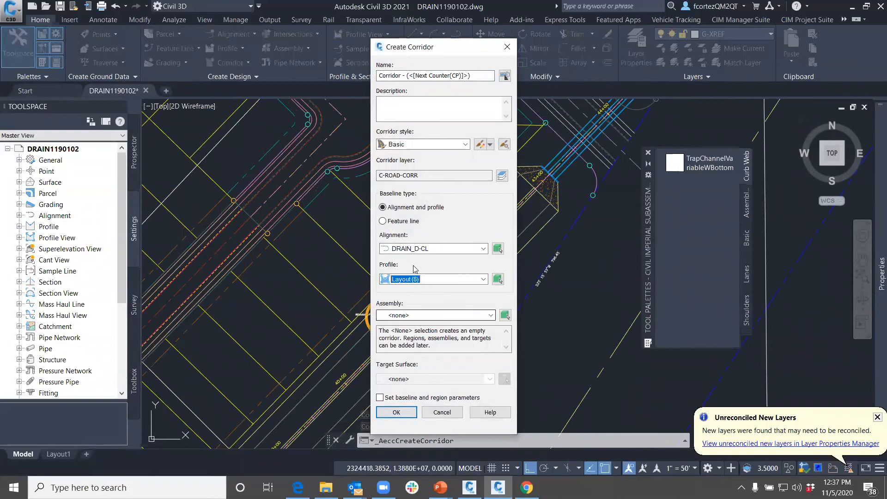
pyautogui.click(453, 316)
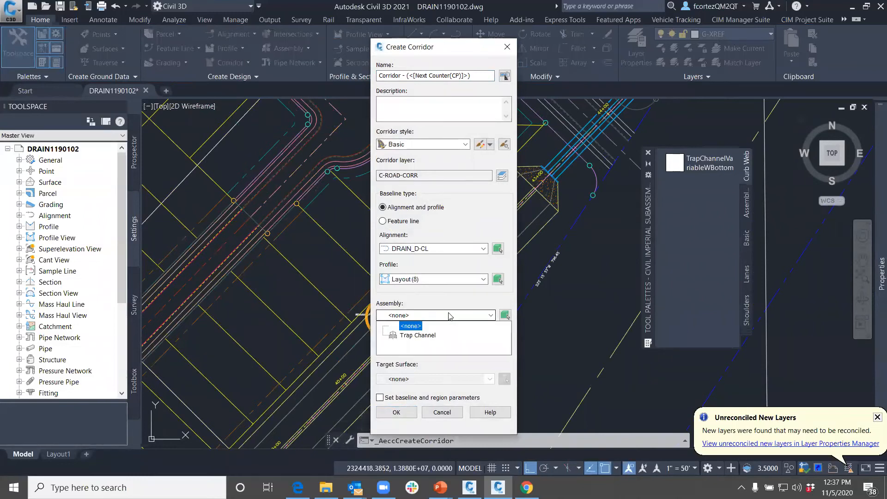
pyautogui.click(425, 338)
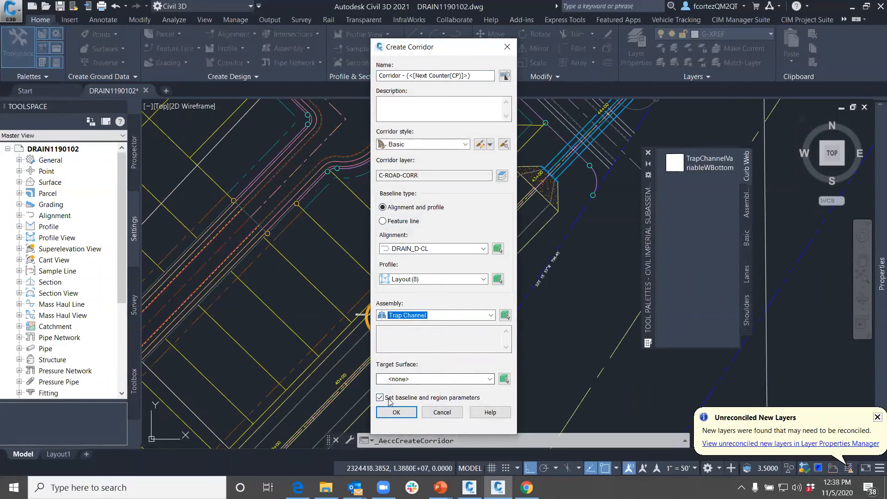
pyautogui.click(396, 412)
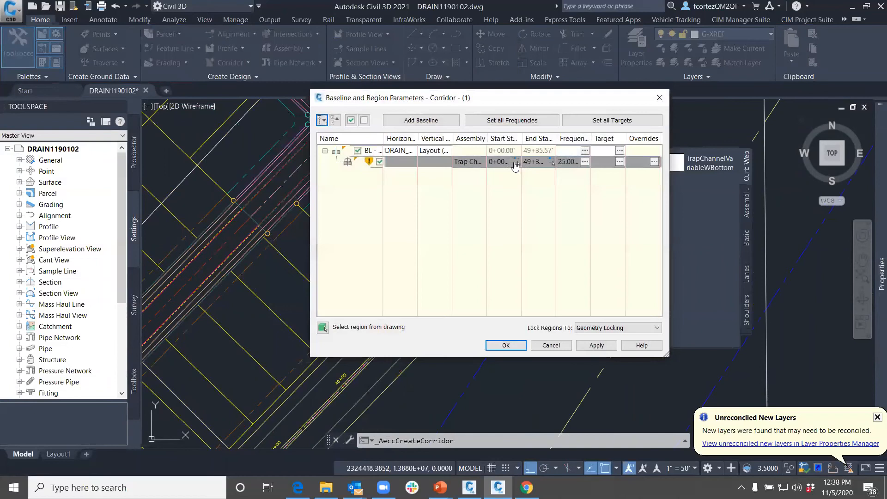
# Limit the corridor region to start near station 41+78 and end near 43+10 at the culvert headwall, picking both stations in the drawing
pyautogui.click(517, 164)
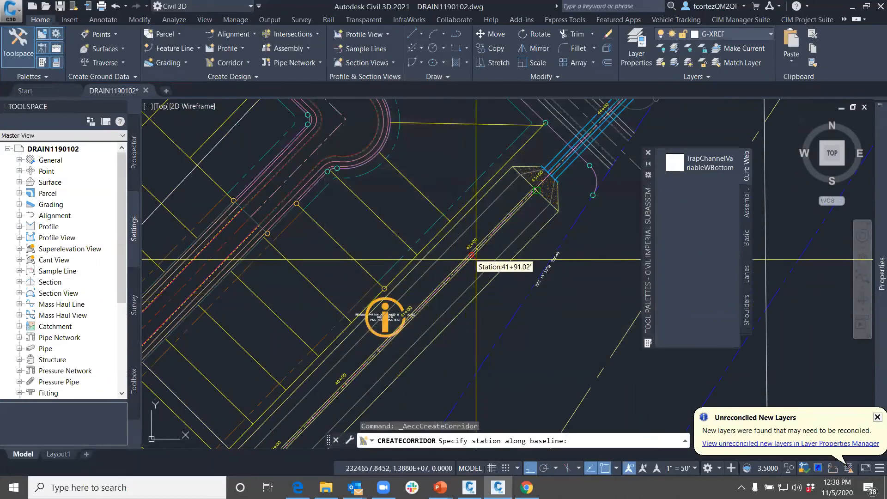
pyautogui.press('F3')
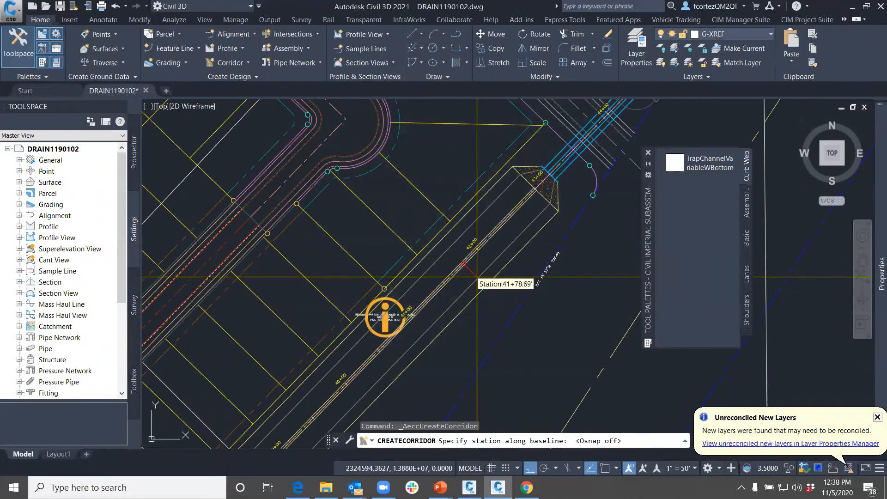
pyautogui.click(484, 270)
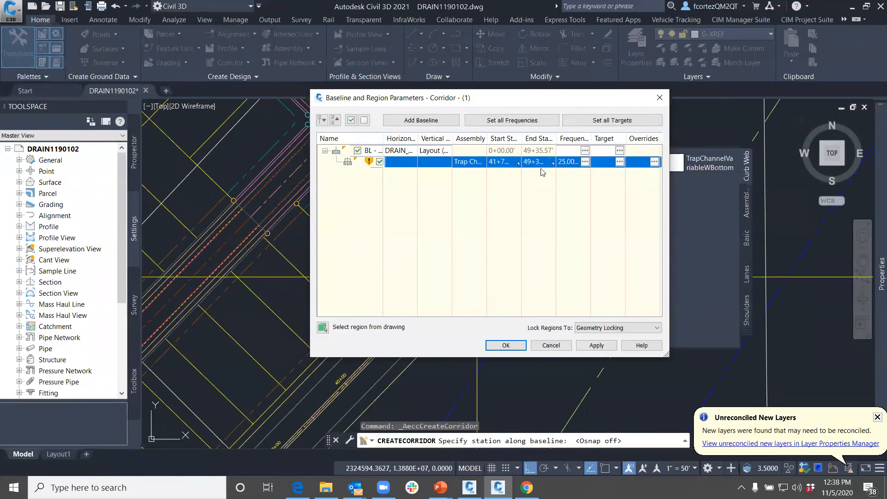
pyautogui.click(554, 165)
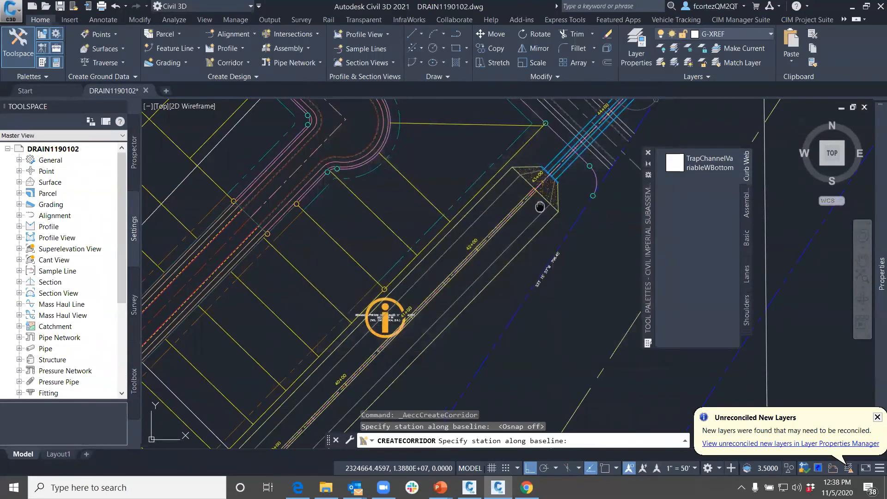
pyautogui.moveTo(540, 206); pyautogui.dragTo(480, 277, button='middle')
pyautogui.scroll(5, 508, 240)
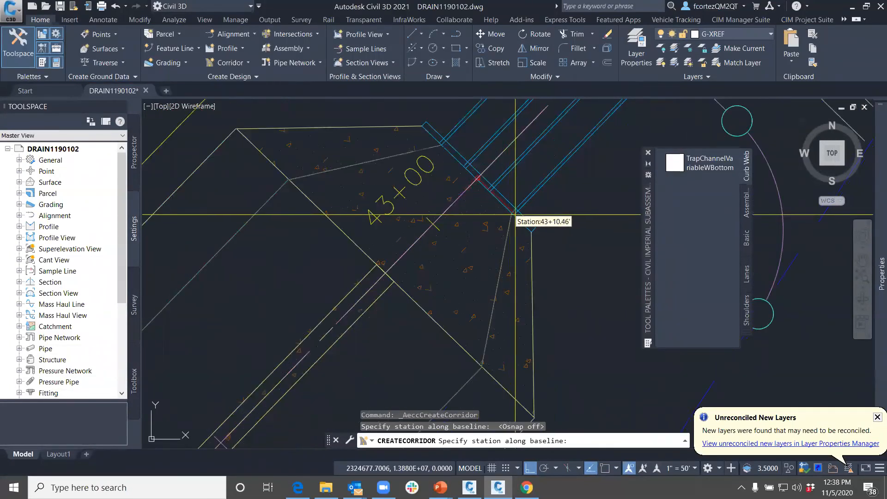
pyautogui.click(519, 232)
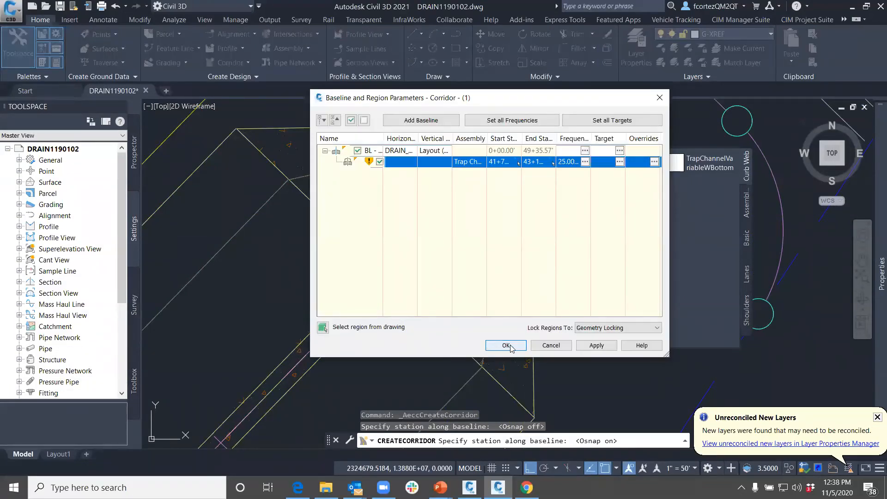
# Set the assembly frequency along tangents to 10 feet and build the corridor
pyautogui.click(582, 152)
pyautogui.click(480, 127)
pyautogui.write('10')
pyautogui.press('Return')
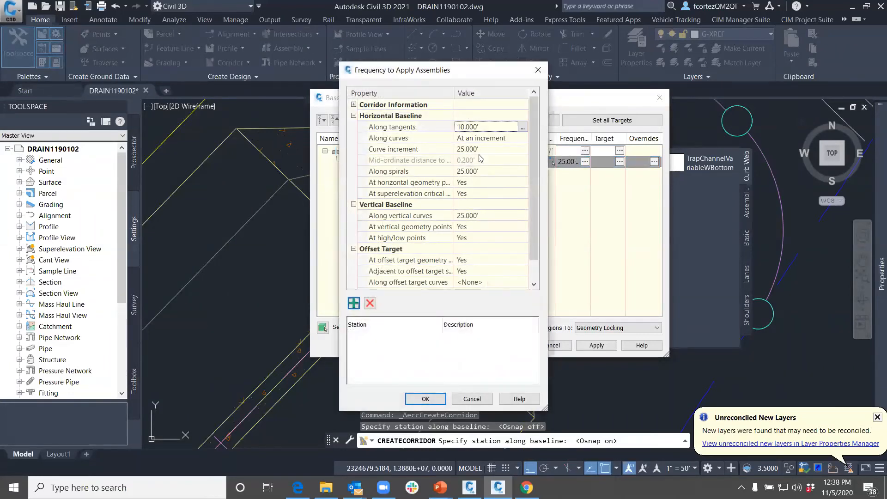
pyautogui.click(425, 398)
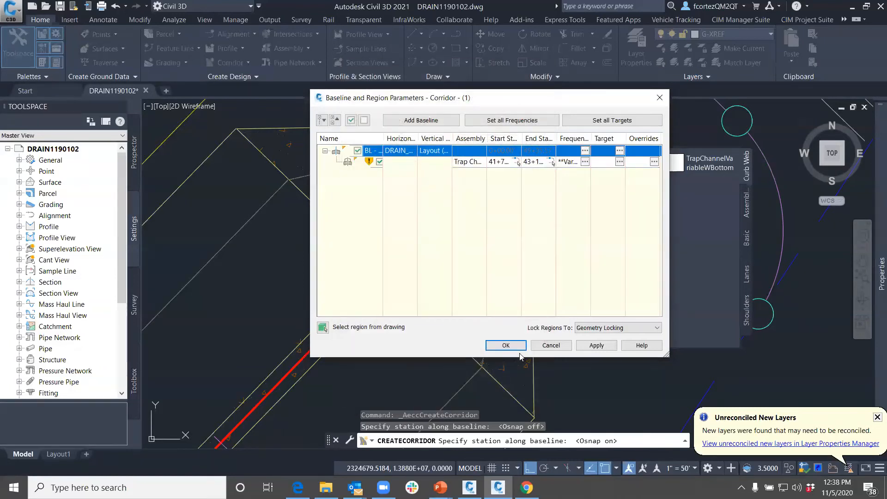
pyautogui.click(599, 347)
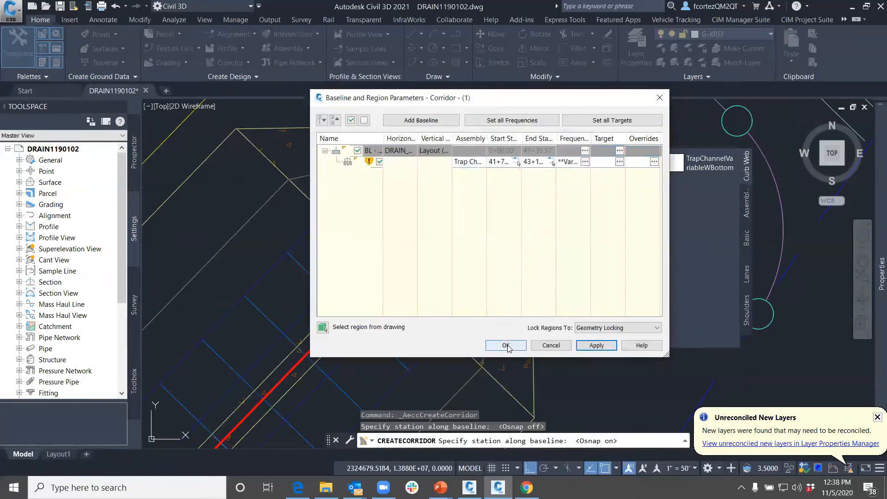
pyautogui.click(507, 344)
# Examine the new corridor, the culvert crossing beyond it and the channel bottom polyline beside the concrete apron near station 43+00
pyautogui.moveTo(336, 247)
pyautogui.mouseDown(button='middle')
pyautogui.moveTo(336, 330)
pyautogui.moveTo(443, 237)
pyautogui.mouseUp(button='middle')
pyautogui.scroll(-2, 469, 209)
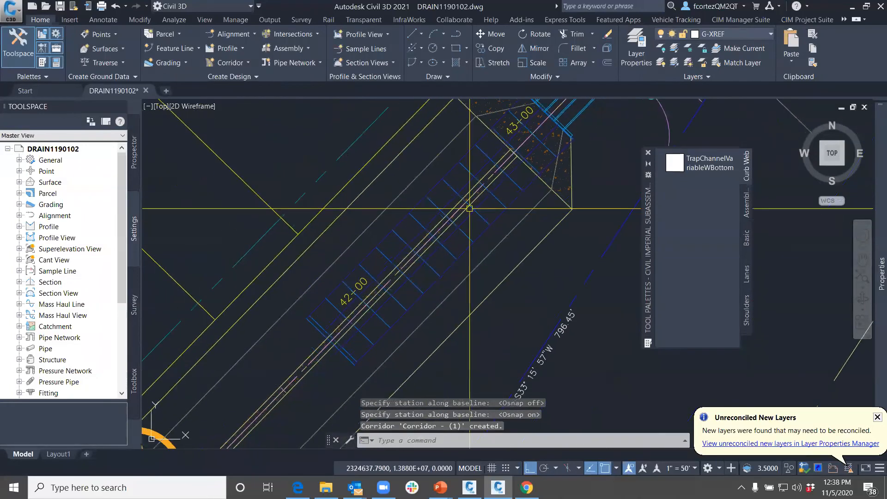
pyautogui.scroll(2, 379, 308)
pyautogui.scroll(-4, 418, 287)
pyautogui.moveTo(437, 267); pyautogui.dragTo(333, 348, button='middle')
pyautogui.scroll(-2, 422, 249)
pyautogui.moveTo(507, 157); pyautogui.dragTo(430, 264, button='middle')
pyautogui.scroll(2, 434, 254)
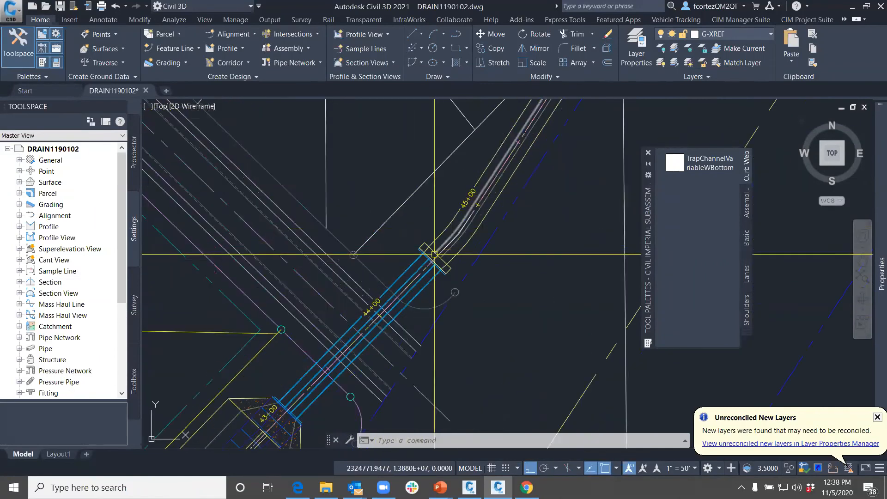
pyautogui.moveTo(339, 360); pyautogui.dragTo(428, 226, button='middle')
pyautogui.scroll(4, 372, 325)
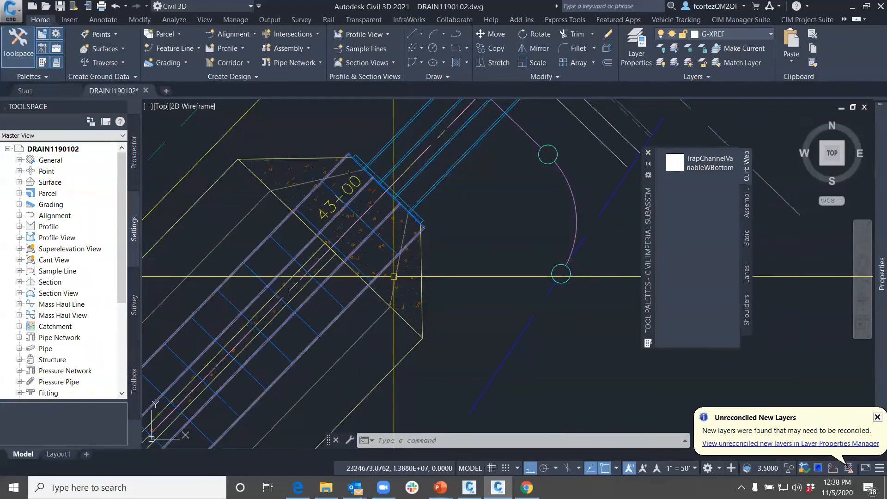
pyautogui.scroll(-2, 406, 217)
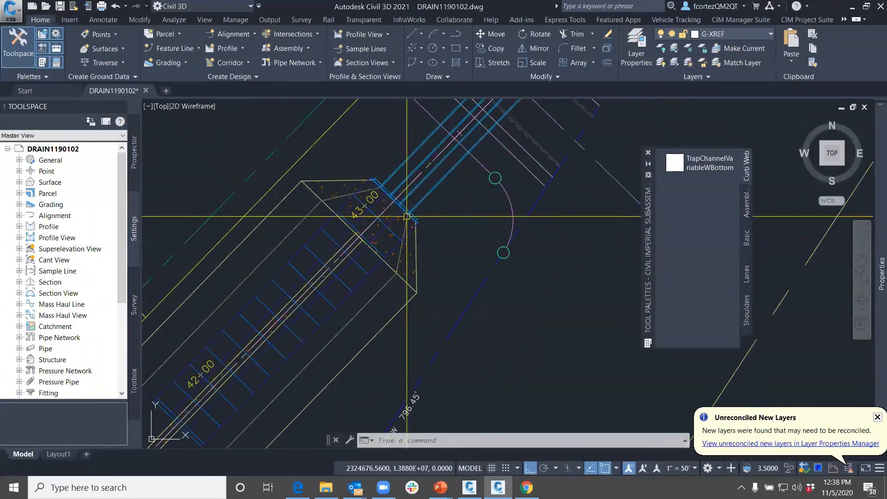
pyautogui.moveTo(268, 302)
pyautogui.mouseDown(button='middle')
pyautogui.moveTo(346, 257)
pyautogui.moveTo(375, 223)
pyautogui.mouseUp(button='middle')
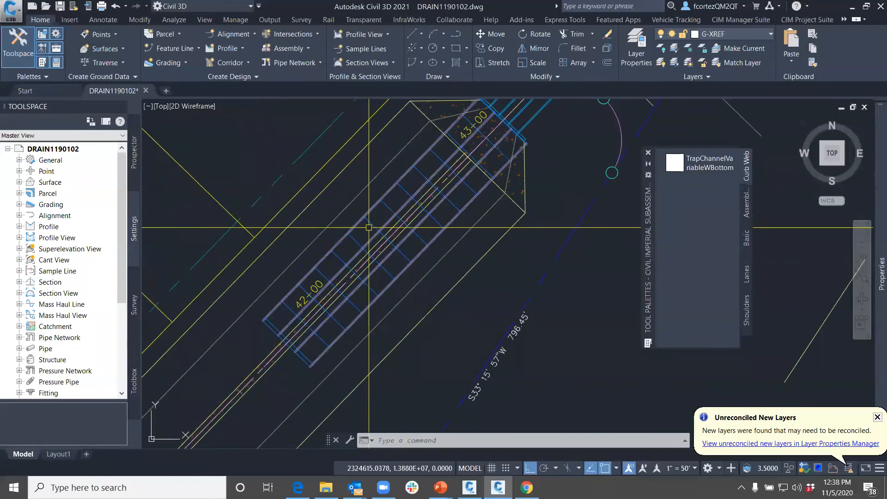
pyautogui.scroll(3, 373, 180)
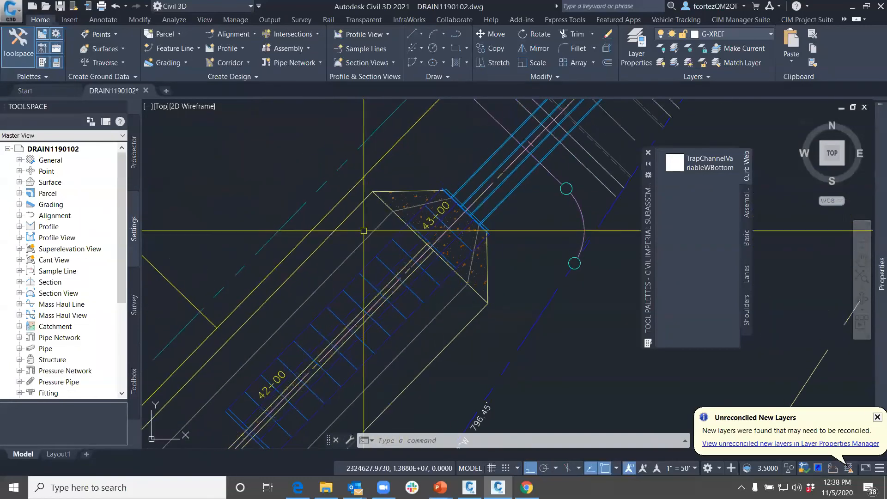
pyautogui.click(417, 198)
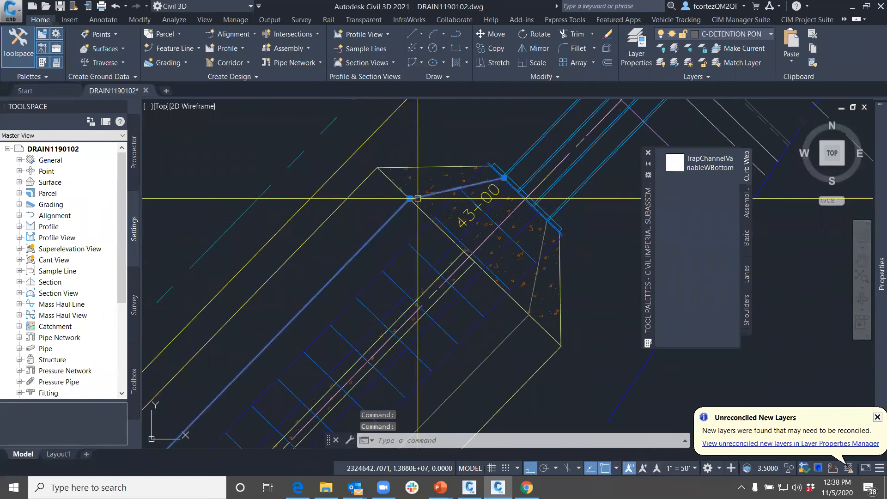
pyautogui.scroll(-2, 403, 245)
pyautogui.press('Escape')
pyautogui.press('Escape')
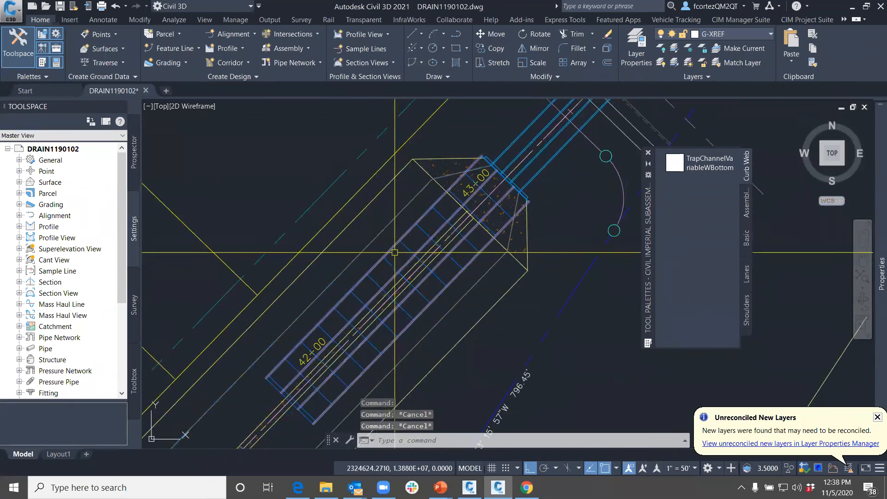
# Edit the corridor region's targets and map the left bottom width to the two polylines along the channel's northwest bottom edge and apron
pyautogui.click(386, 257)
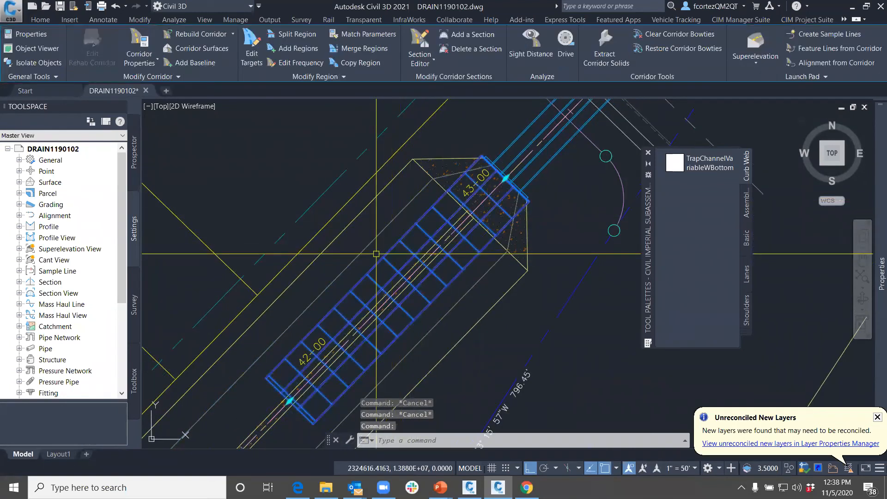
pyautogui.click(261, 64)
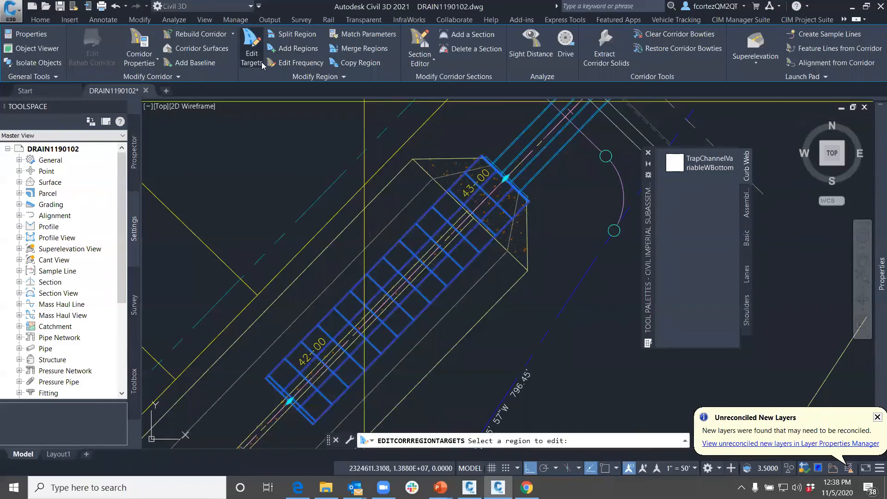
pyautogui.click(431, 234)
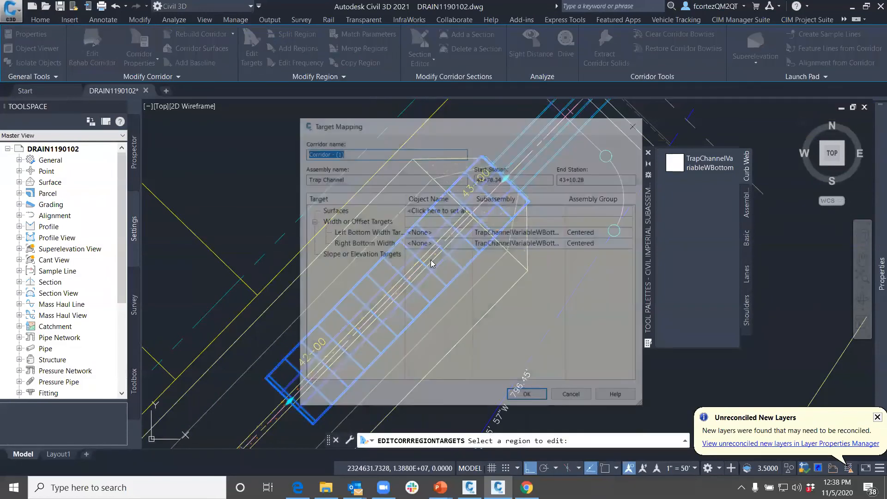
pyautogui.click(431, 233)
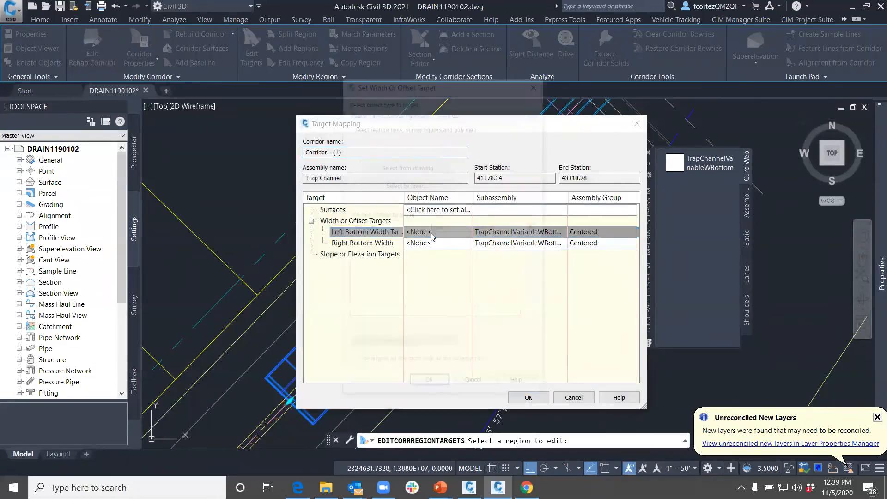
pyautogui.click(404, 168)
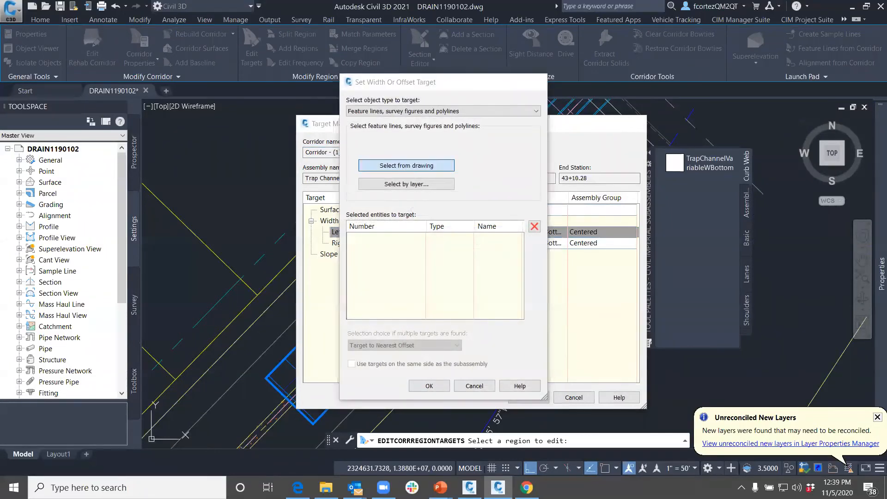
pyautogui.click(442, 176)
pyautogui.click(406, 229)
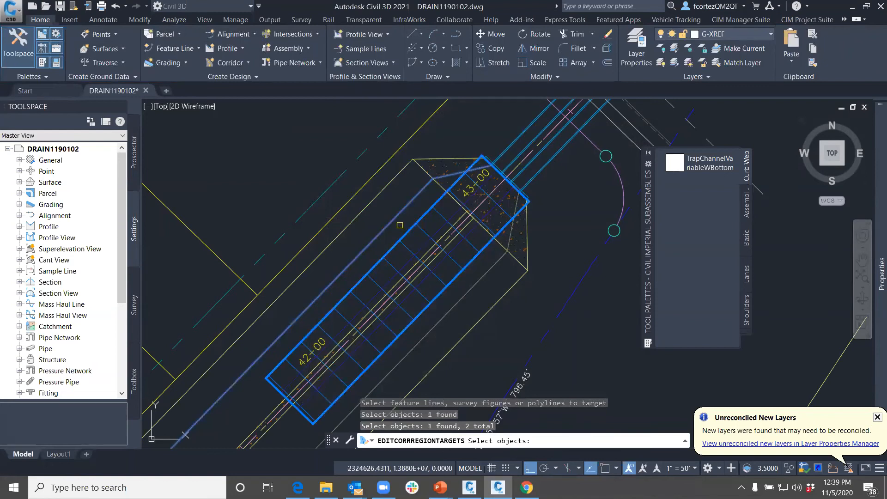
pyautogui.press('Return')
pyautogui.click(430, 386)
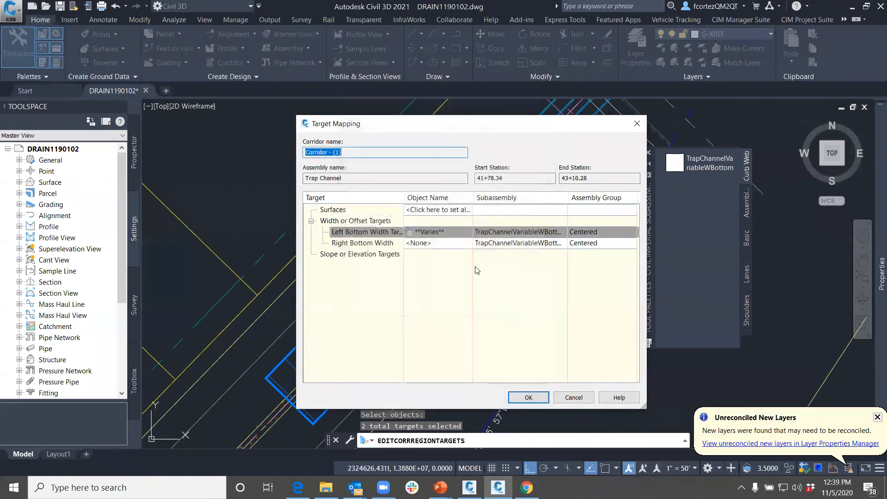
# Map the right bottom width to the two polylines along the channel's southeast bottom edge and apron, and apply the target mapping
pyautogui.click(437, 245)
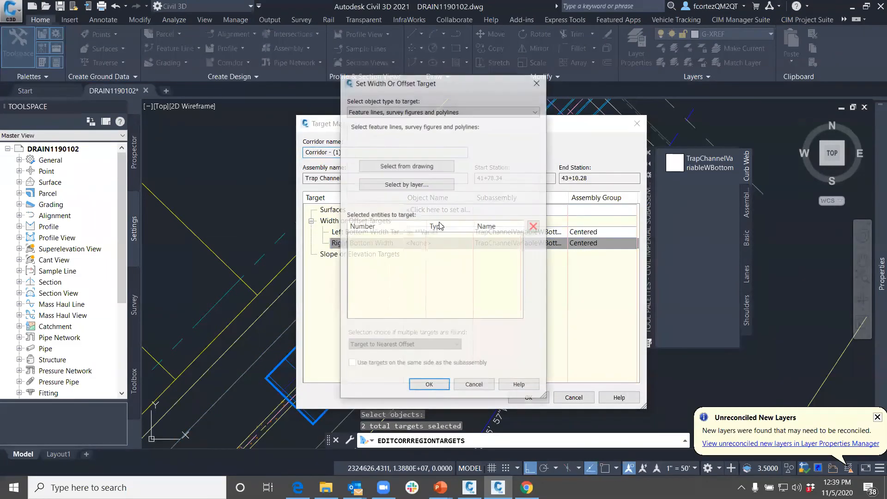
pyautogui.click(405, 166)
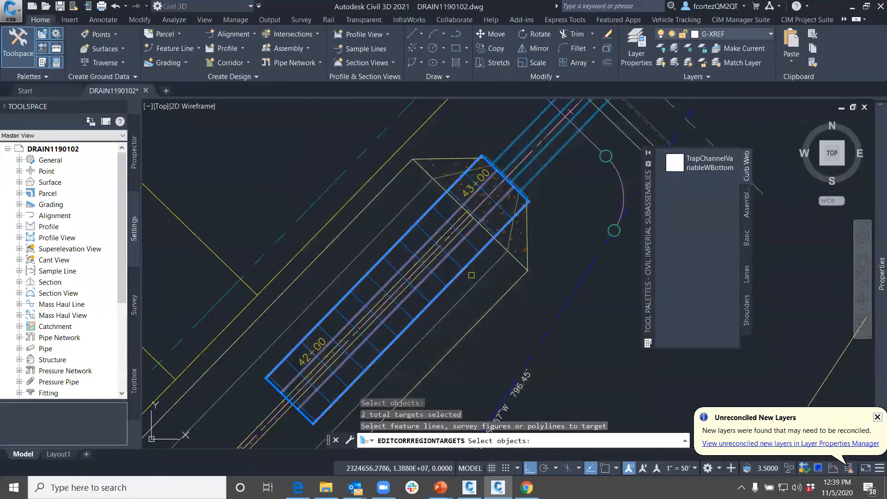
pyautogui.click(512, 232)
pyautogui.click(512, 235)
pyautogui.press('Return')
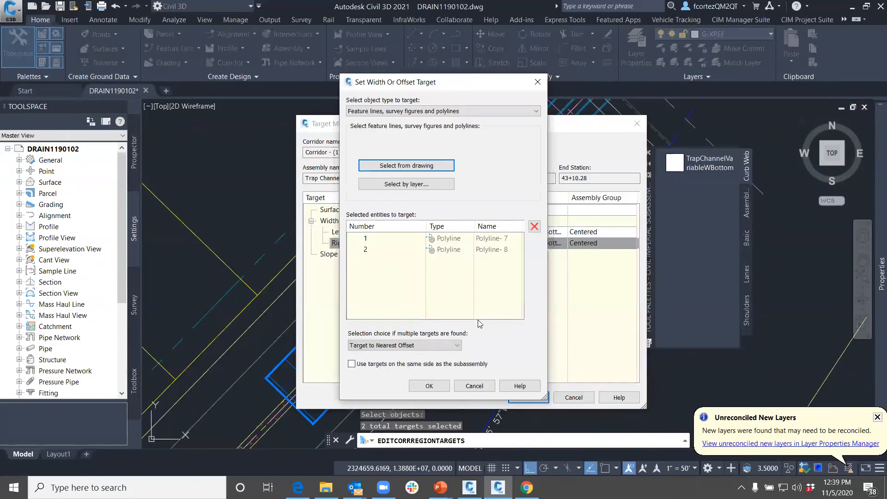
pyautogui.click(429, 385)
pyautogui.click(529, 399)
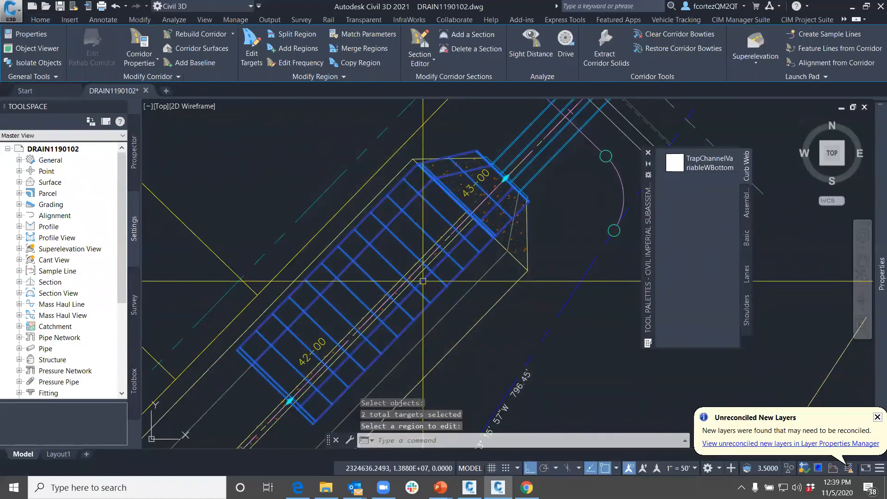
pyautogui.scroll(2, 387, 244)
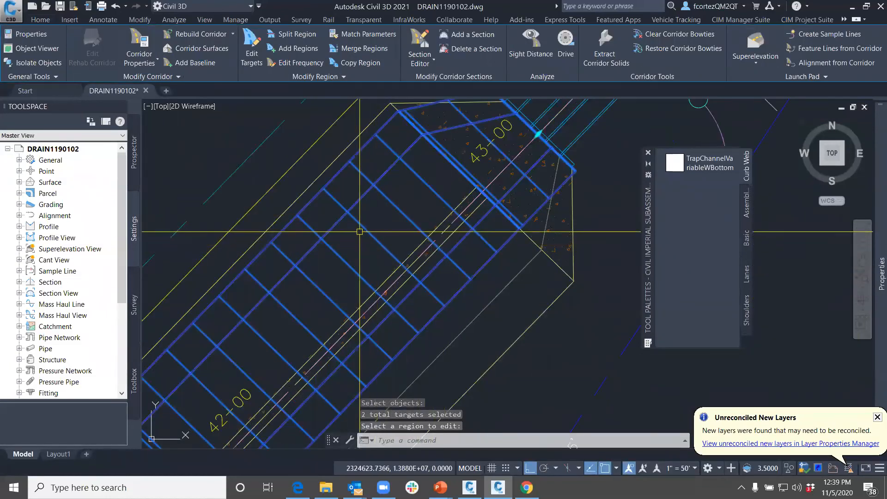
pyautogui.scroll(-2, 399, 232)
pyautogui.press('Escape')
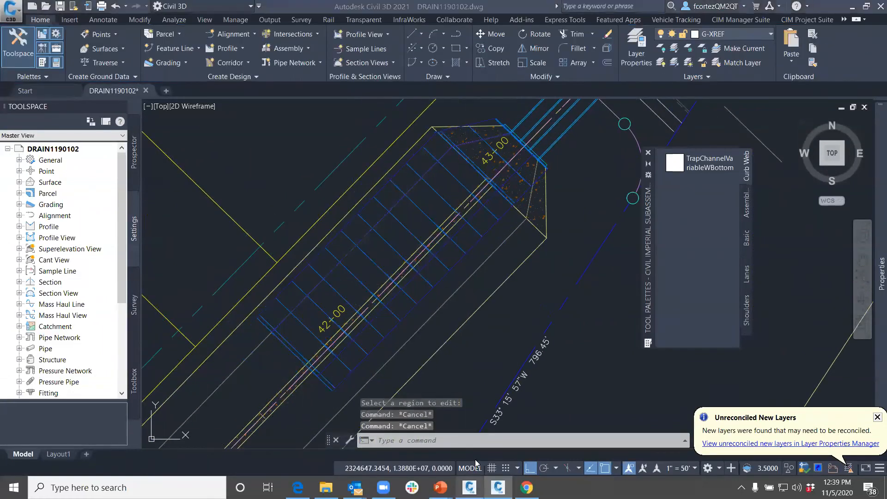
# Switch to Subassembly Composer, set point P2's offset target to RWidth, save the TrapChannel packet and return to Civil 3D
pyautogui.click(469, 488)
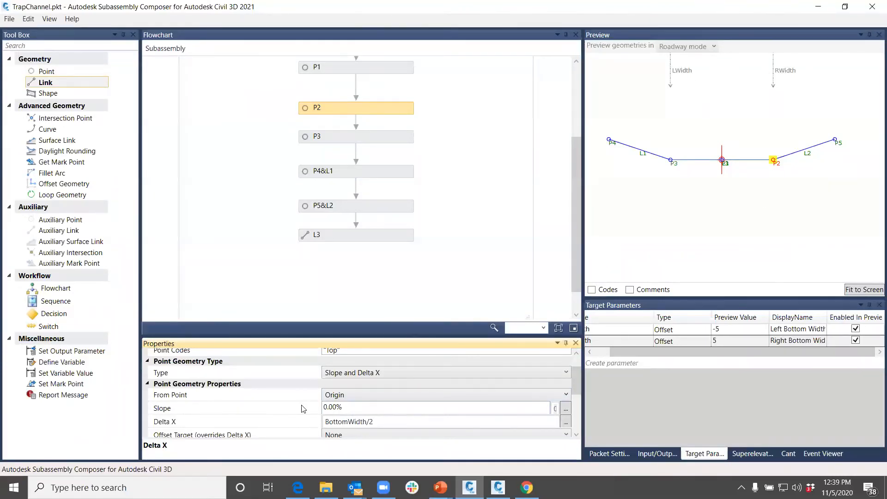
pyautogui.scroll(-2, 302, 408)
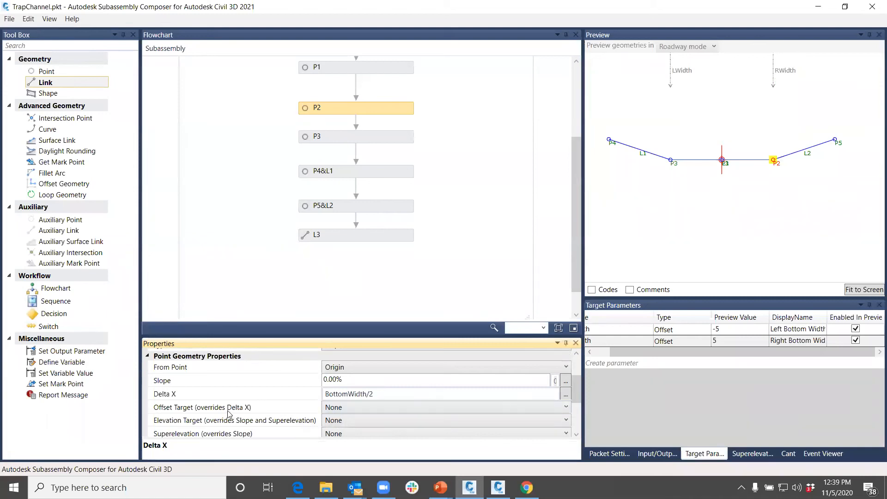
pyautogui.click(347, 408)
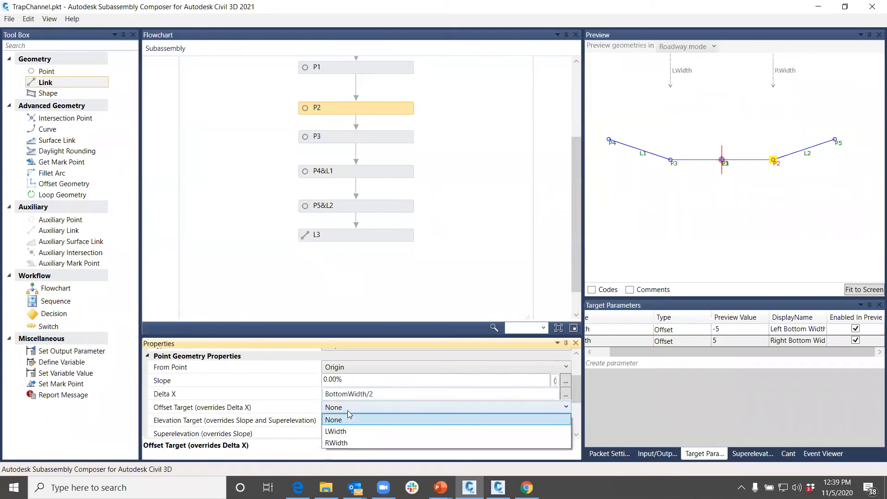
pyautogui.click(339, 443)
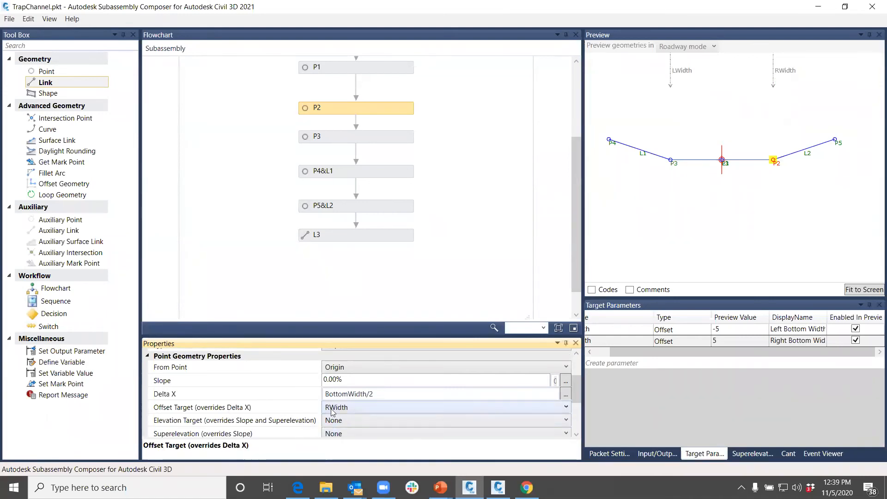
pyautogui.click(9, 19)
pyautogui.click(34, 59)
pyautogui.click(809, 13)
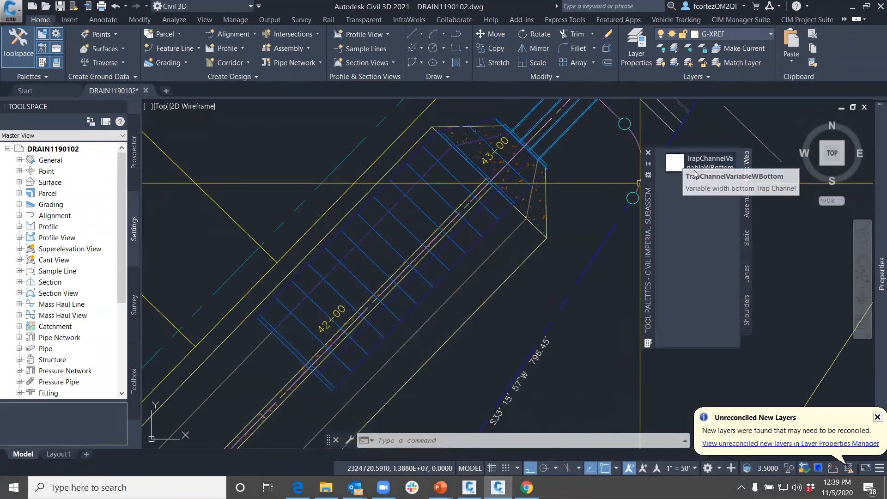
# Import the updated TrapChannel packet file into the Curb Web tool palette
pyautogui.click(648, 176)
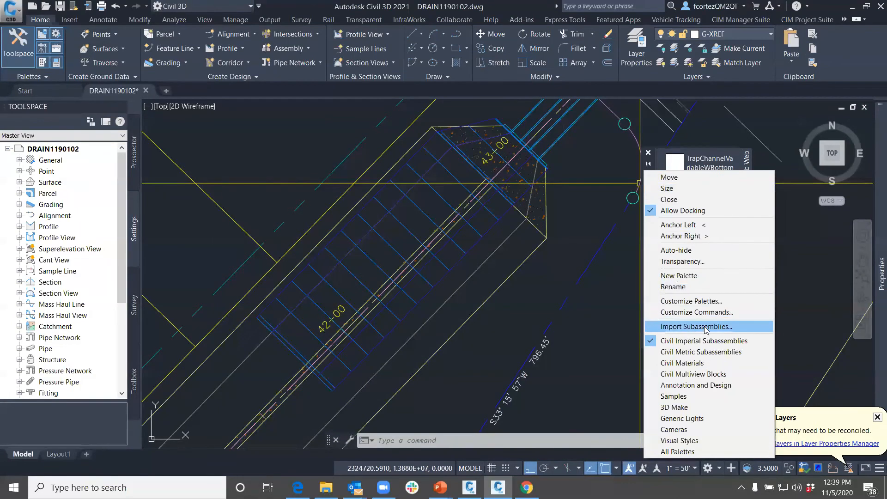
pyautogui.click(739, 326)
pyautogui.click(539, 210)
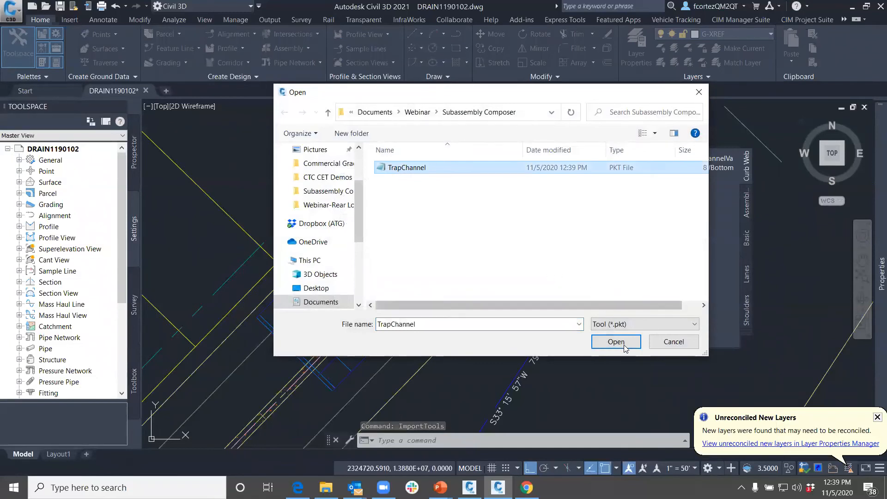
pyautogui.click(611, 342)
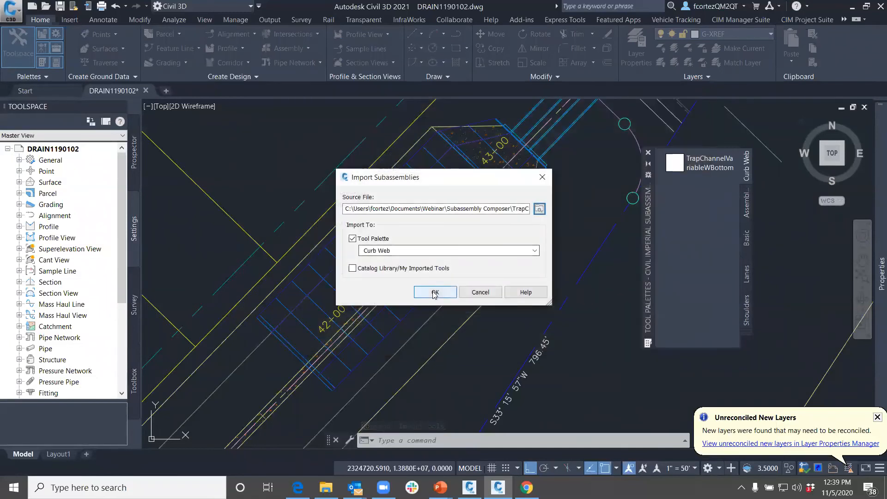
pyautogui.click(434, 294)
pyautogui.click(536, 271)
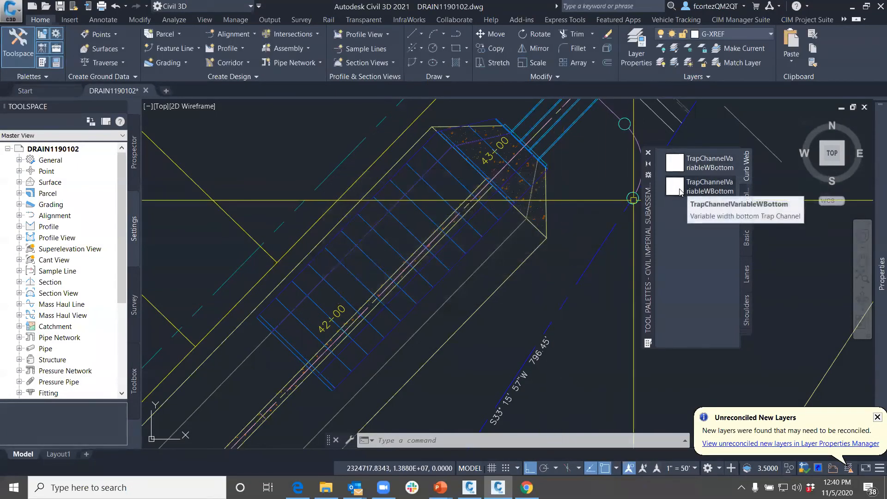
# Erase the old channel subassembly and attach the newly imported TrapChannelVariableWBottom to the assembly's marker point
pyautogui.scroll(-6, 615, 217)
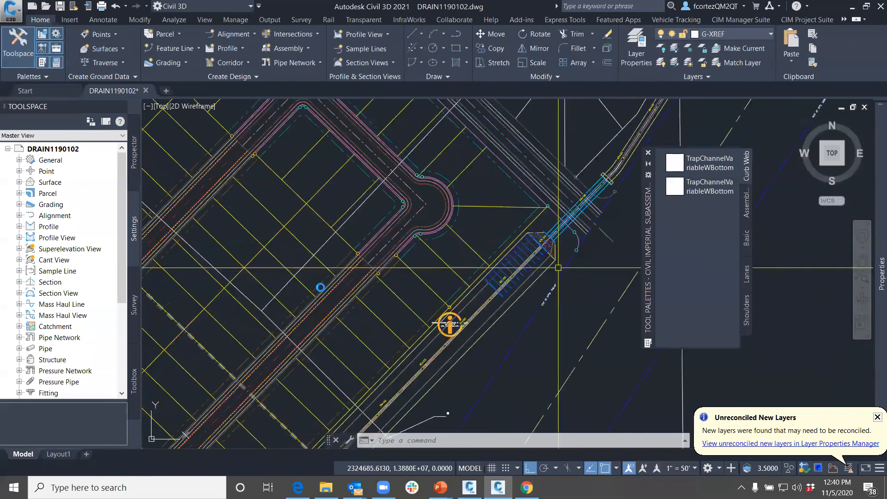
pyautogui.scroll(8, 569, 274)
pyautogui.write('e')
pyautogui.press('Return')
pyautogui.press('Return')
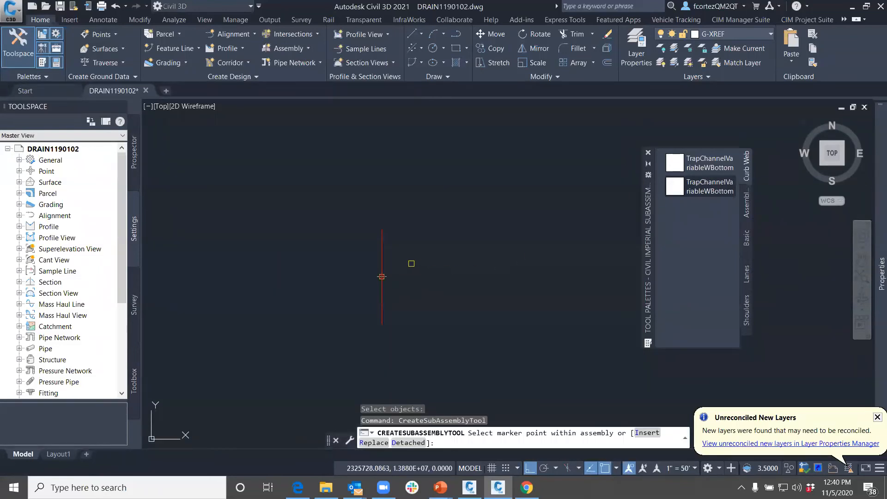
pyautogui.click(381, 276)
pyautogui.press('Escape')
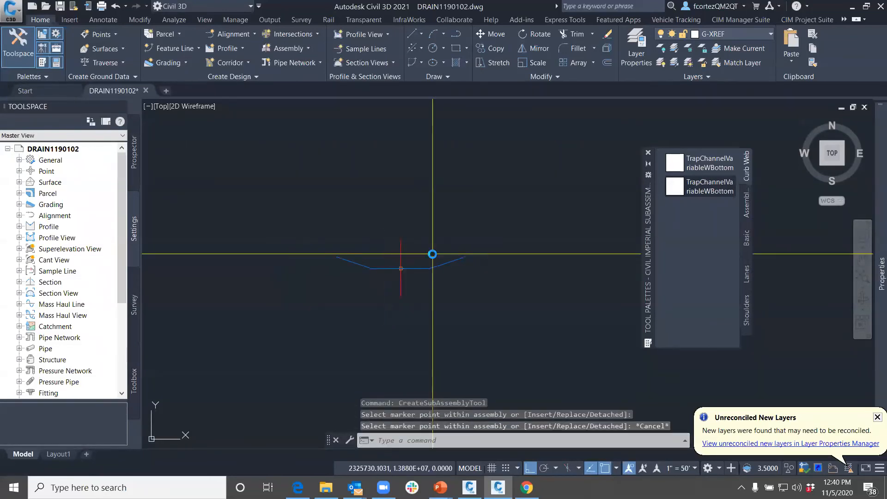
# Rebuild the drainage channel corridor near station 42+00 with the updated assembly
pyautogui.scroll(-10, 500, 350)
pyautogui.scroll(10, 271, 284)
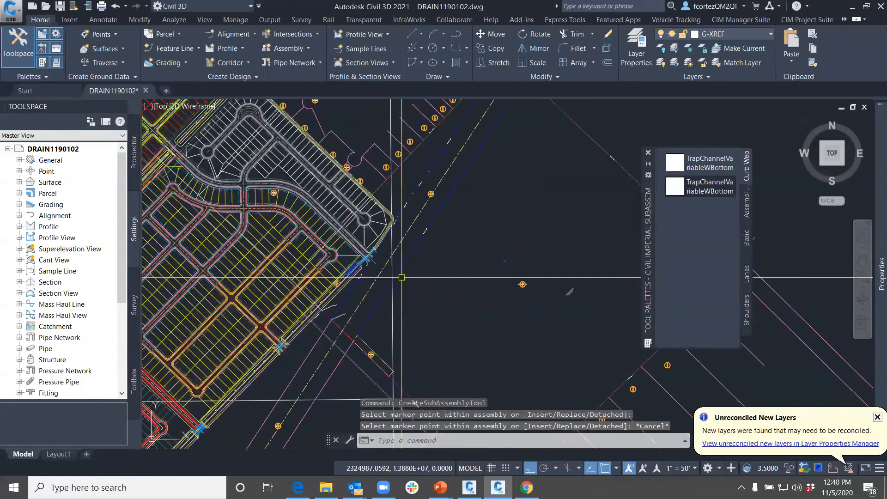
pyautogui.click(255, 226)
pyautogui.rightClick(257, 226)
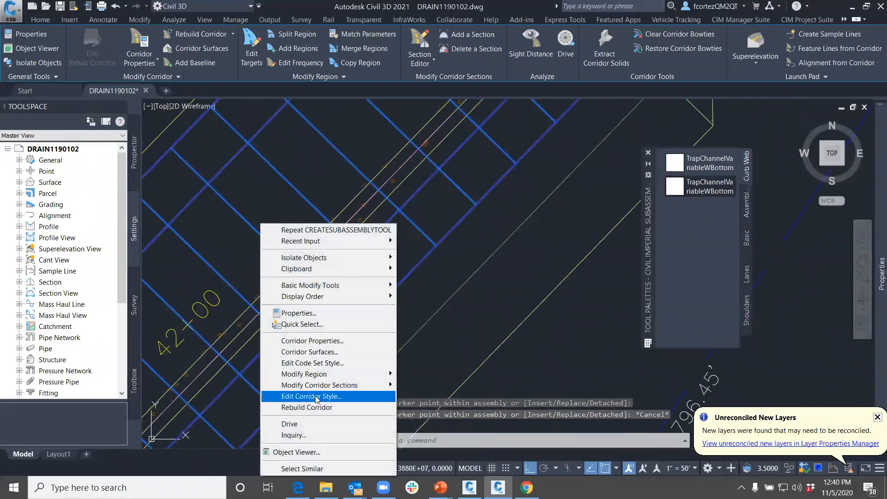
pyautogui.click(311, 409)
pyautogui.scroll(-2, 373, 296)
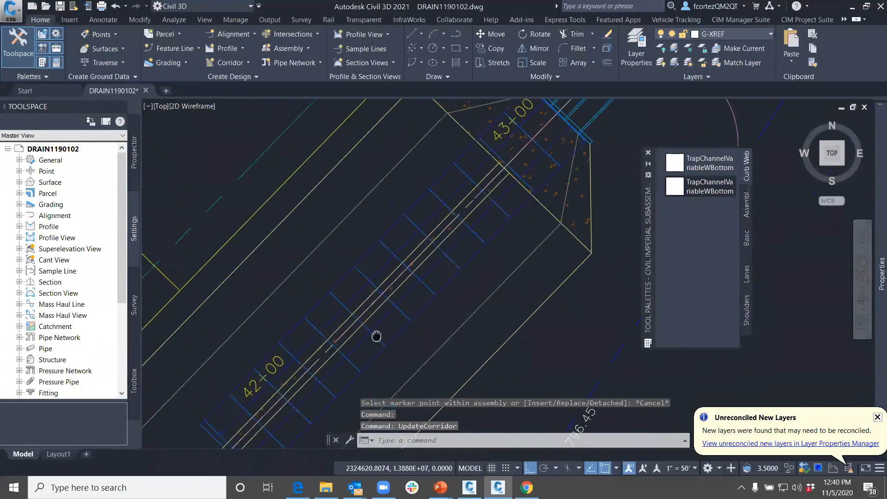
# Edit the rebuilt corridor region's targets and map the left bottom width to the two polylines along the channel's northwest side
pyautogui.click(422, 293)
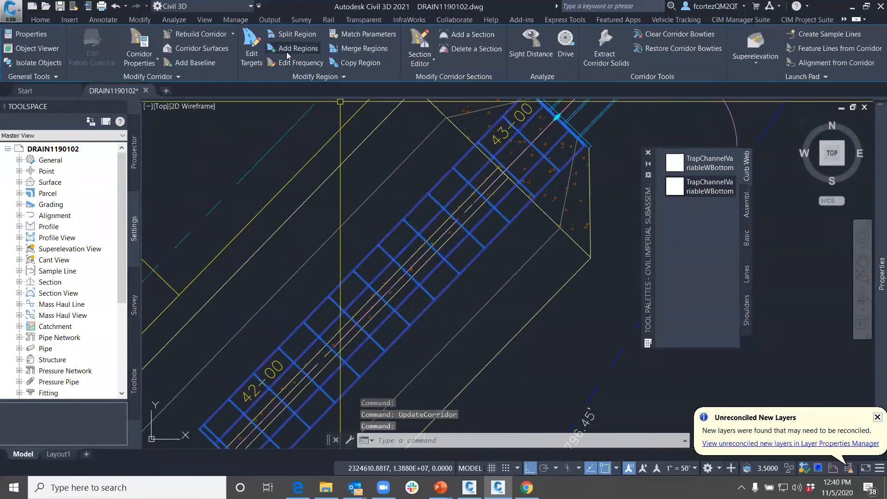
pyautogui.click(251, 46)
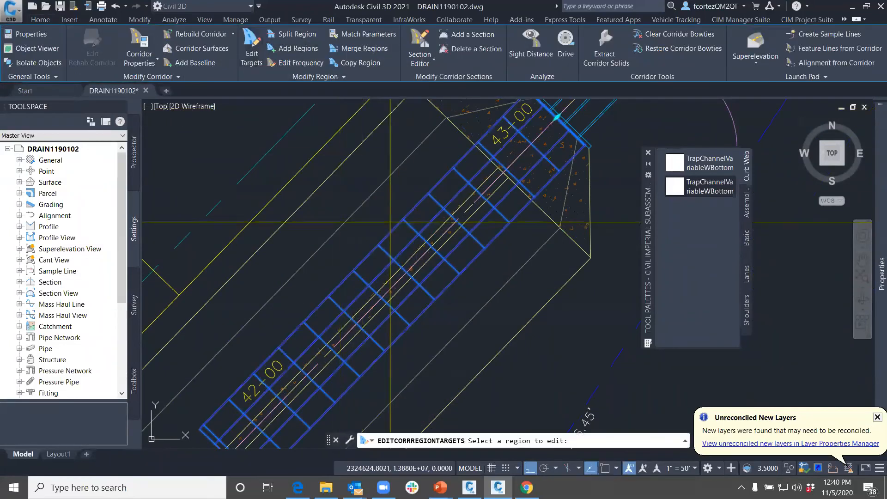
pyautogui.click(400, 248)
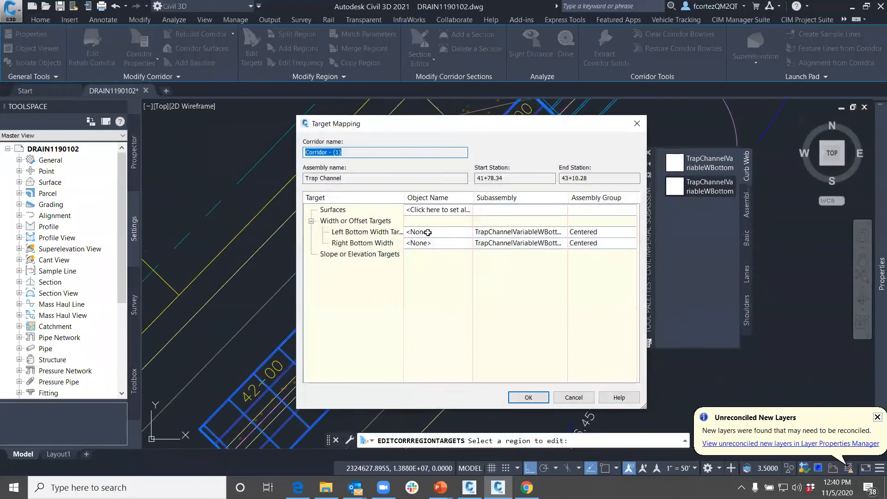
pyautogui.click(407, 231)
pyautogui.click(400, 166)
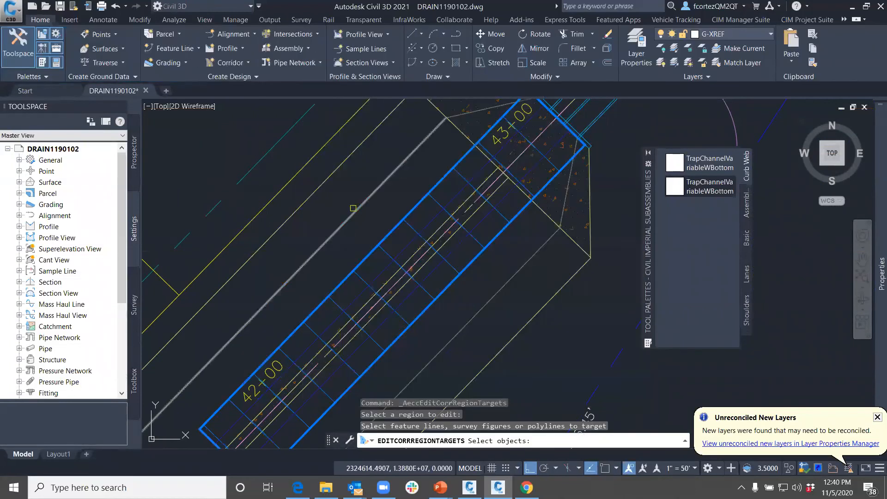
pyautogui.click(451, 138)
pyautogui.press('Return')
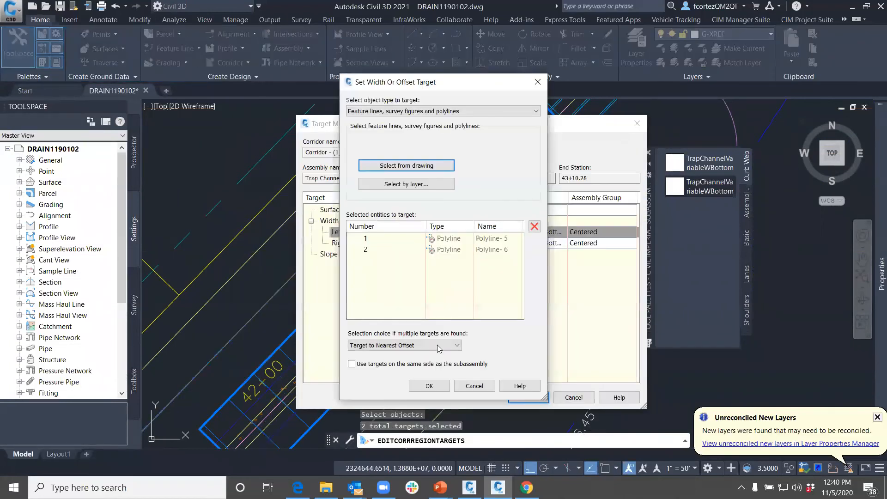
pyautogui.click(429, 385)
# Map the region's right bottom width to the two polylines along the channel's southeast side and apron, and apply the mapping
pyautogui.click(422, 242)
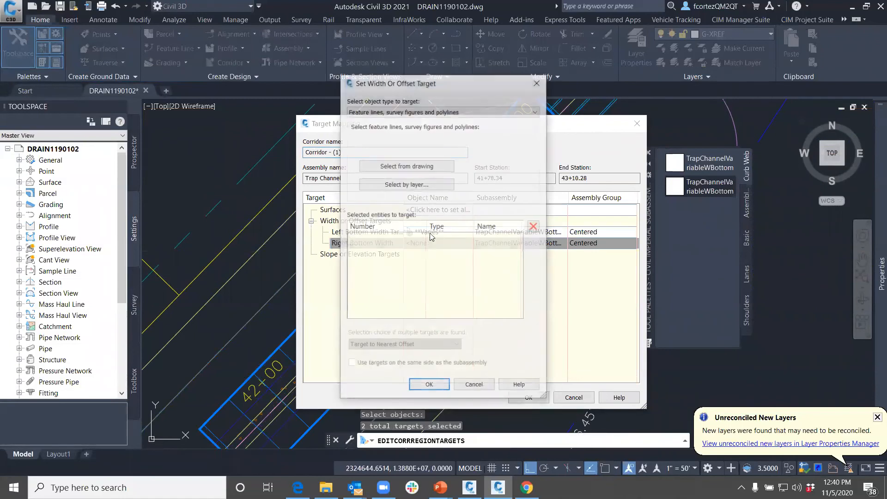
pyautogui.click(415, 167)
pyautogui.click(544, 244)
pyautogui.click(562, 208)
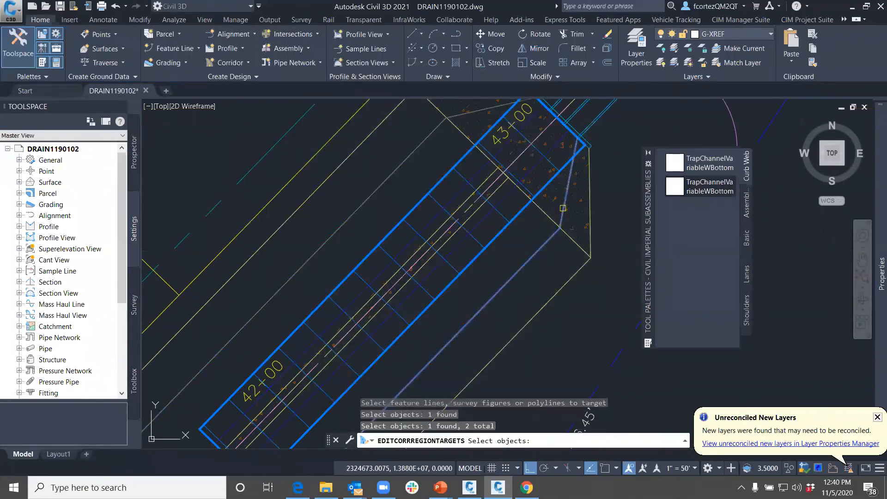
pyautogui.press('Return')
pyautogui.press('Return')
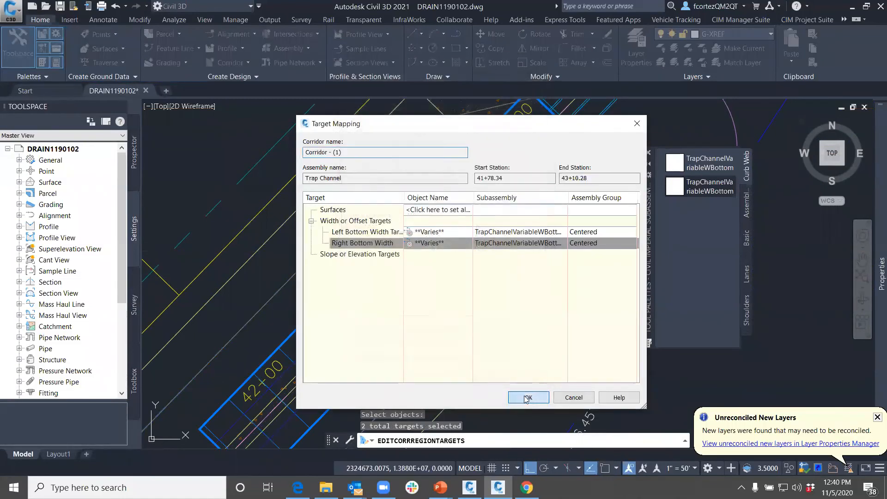
pyautogui.click(528, 397)
pyautogui.click(472, 301)
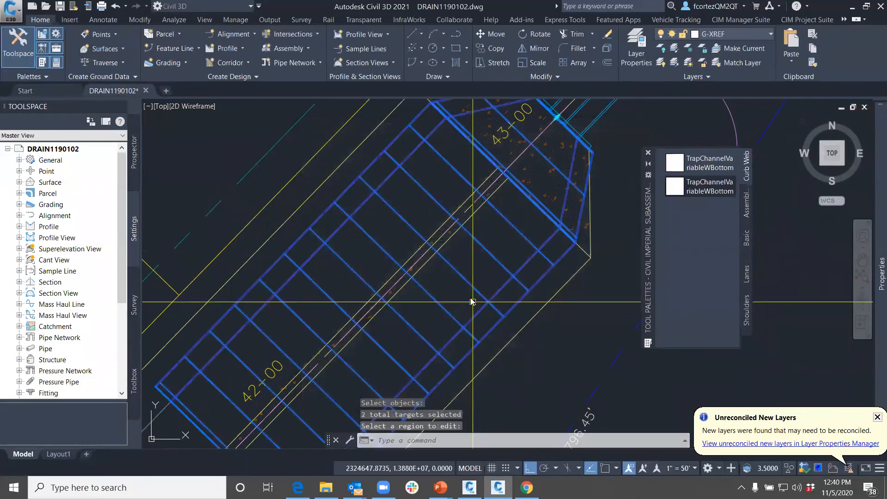
# Delete the older duplicate TrapChannelVariableWBottom tool from the Curb Web palette
pyautogui.scroll(-2, 472, 301)
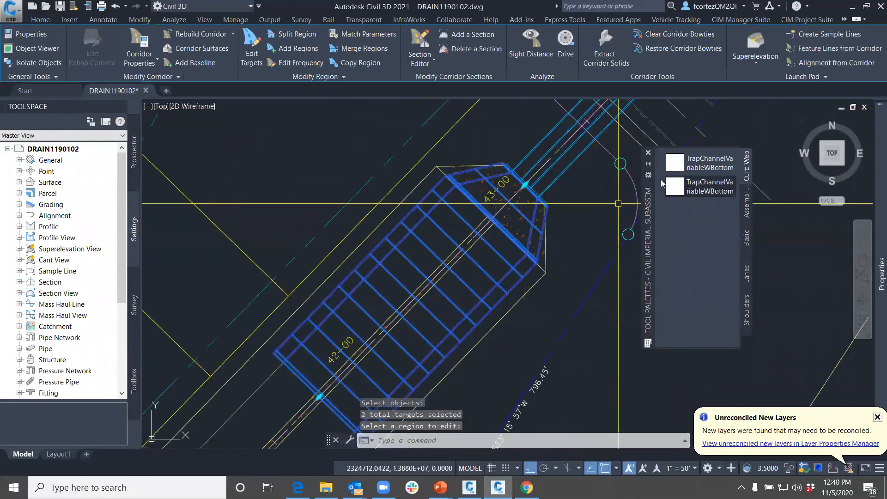
pyautogui.rightClick(675, 163)
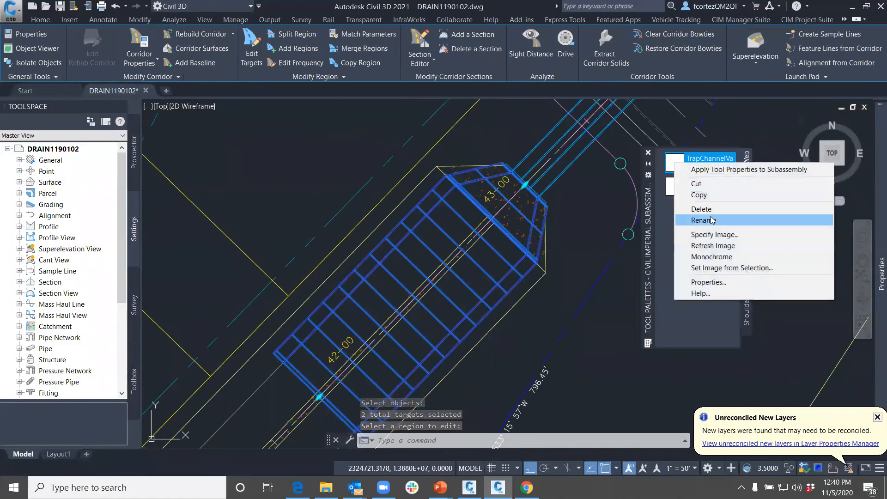
pyautogui.click(701, 209)
pyautogui.press('Return')
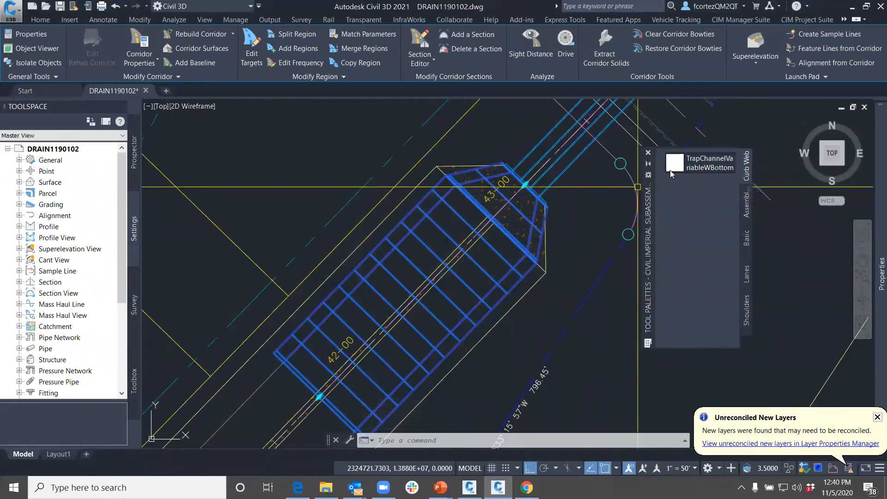
# Examine how the corridor's bottom and top edges follow the channel and concrete apron between stations 42+00 and 43+00
pyautogui.scroll(4, 457, 224)
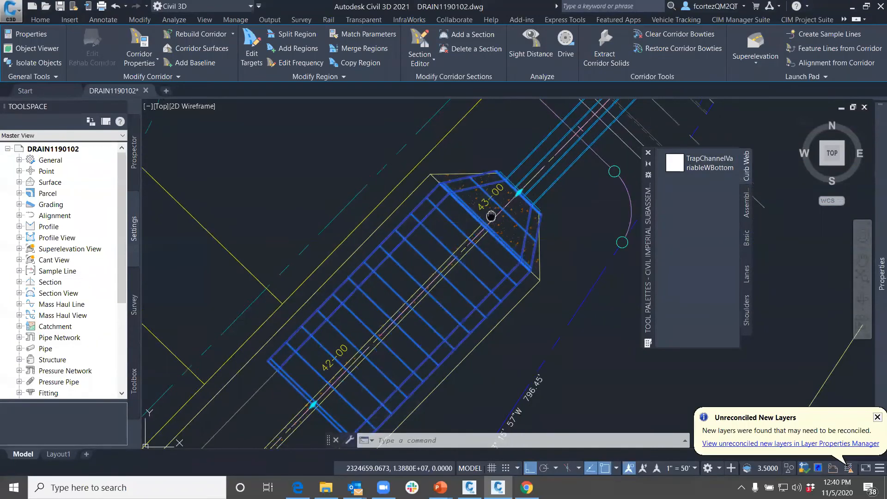
pyautogui.scroll(-2, 457, 224)
pyautogui.press('Escape')
pyautogui.press('Escape')
pyautogui.scroll(-3, 503, 233)
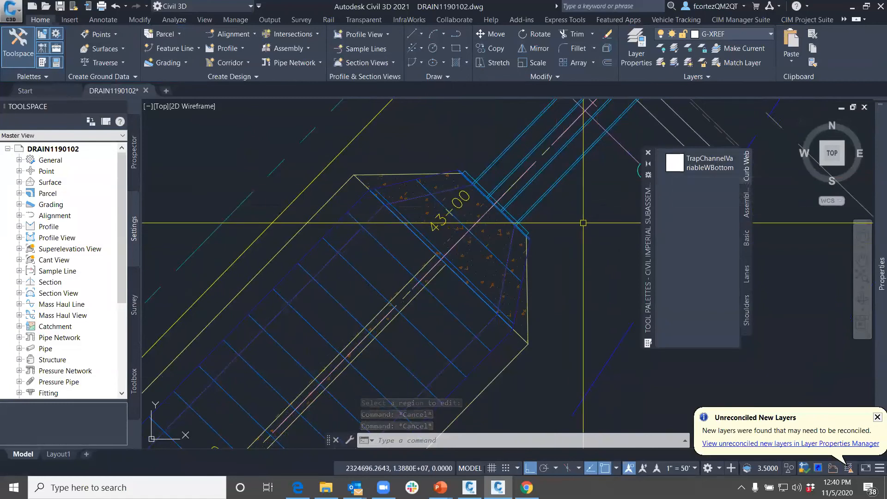
pyautogui.scroll(-2, 582, 223)
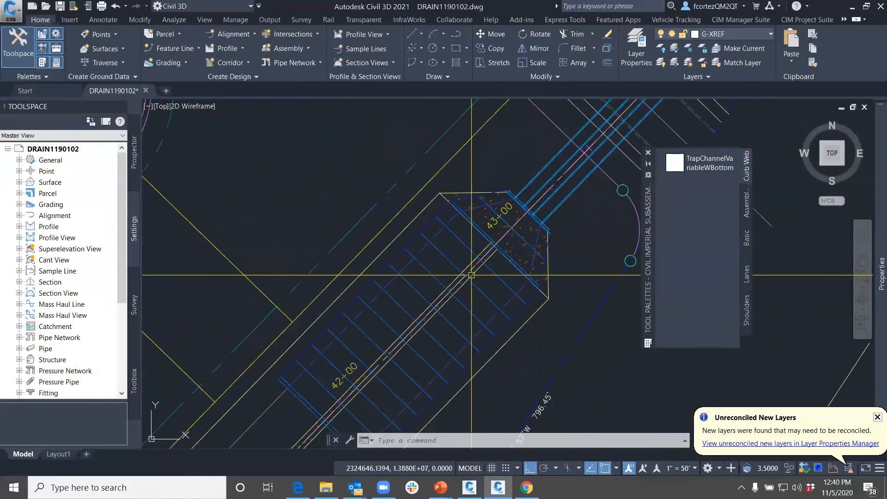
pyautogui.scroll(3, 368, 237)
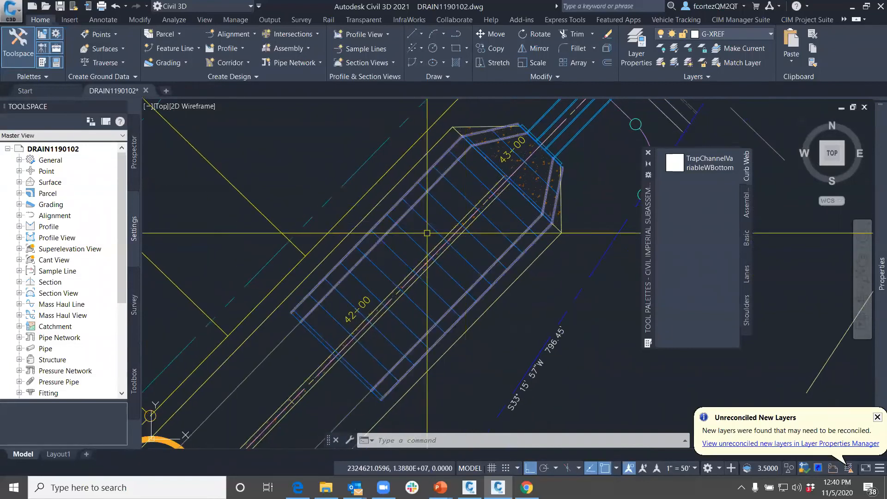
pyautogui.scroll(1, 368, 237)
# Draw a polyline about 12 feet long from the corridor's northwest bottom edge, perpendicular to the channel's outer top-of-bank line
pyautogui.write('pl')
pyautogui.press('Return')
pyautogui.scroll(-4, 393, 282)
pyautogui.scroll(4, 405, 262)
pyautogui.click(422, 263)
pyautogui.keyDown('shift'); pyautogui.rightClick(390, 220); pyautogui.keyUp('shift')
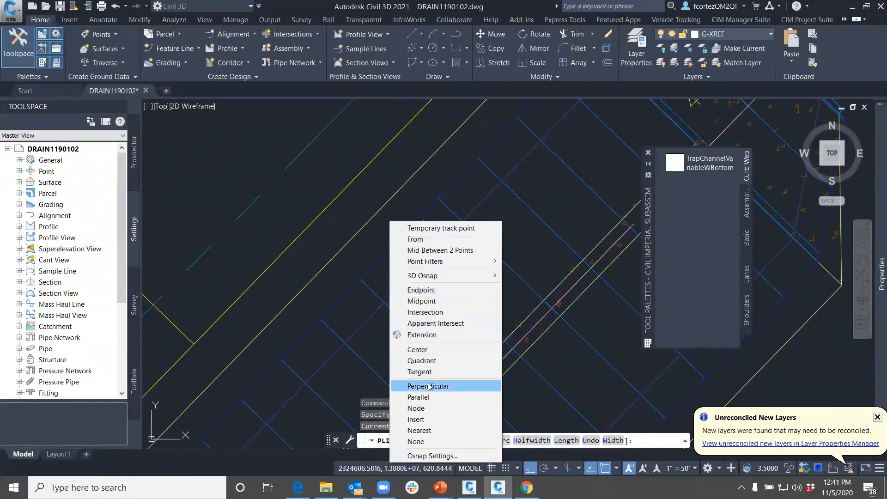
pyautogui.click(429, 385)
pyautogui.click(375, 216)
pyautogui.press('Return')
# Check the length of the perpendicular polyline between the channel's bottom edge and top-of-bank line in its properties
pyautogui.click(379, 220)
pyautogui.moveTo(876, 225)
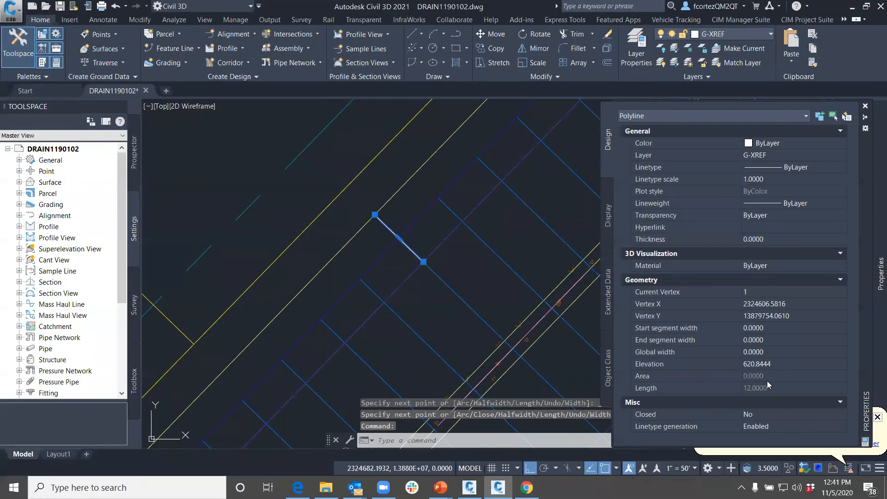
pyautogui.press('Escape')
pyautogui.press('Escape')
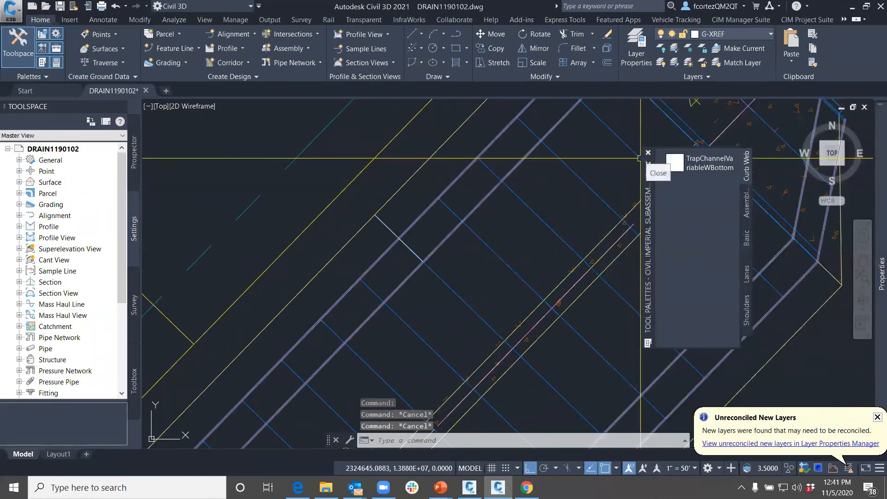
# Close the subassembly tool palettes and set the side slope offset of the TrapChannelVariableWBottom subassembly to 12 feet
pyautogui.click(648, 153)
pyautogui.scroll(-2, 554, 232)
pyautogui.click(554, 231)
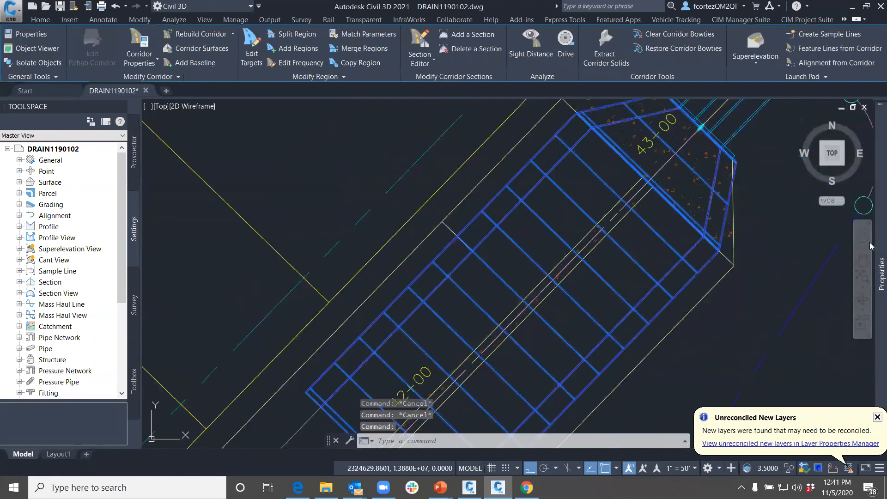
pyautogui.press('Escape')
pyautogui.scroll(-4, 407, 268)
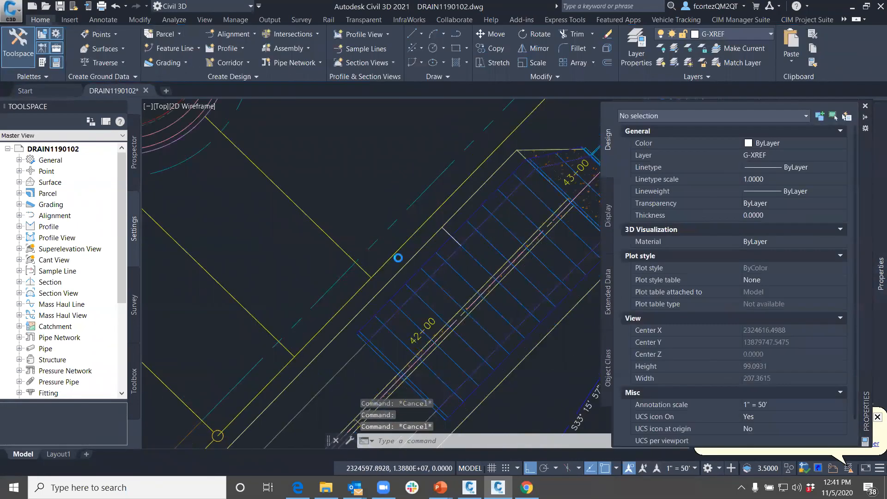
pyautogui.scroll(2, 485, 257)
pyautogui.moveTo(485, 257); pyautogui.dragTo(311, 259, button='middle')
pyautogui.moveTo(564, 261); pyautogui.dragTo(352, 330, button='middle')
pyautogui.scroll(10, 673, 296)
pyautogui.doubleClick(670, 297)
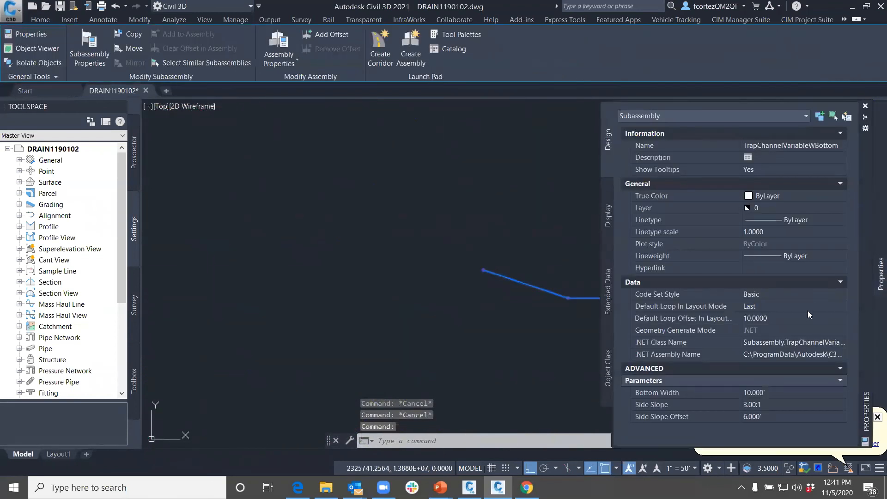
pyautogui.click(767, 417)
pyautogui.write("12.000'")
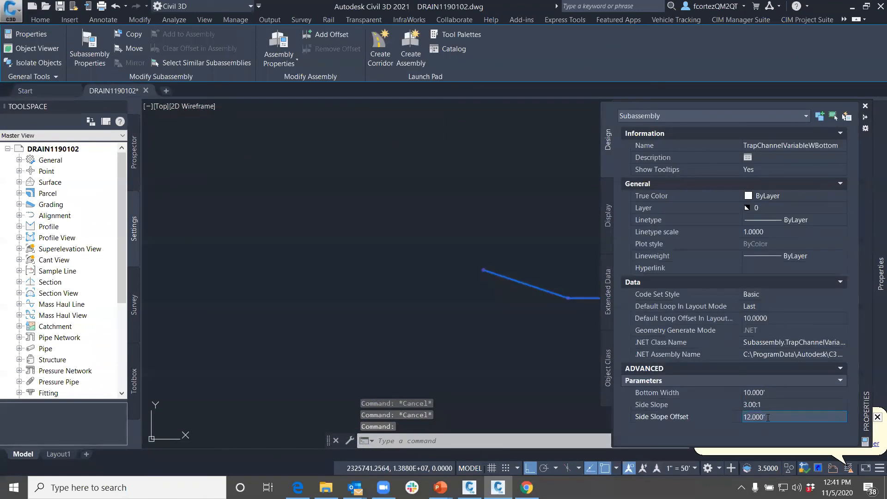
# Rebuild the channel corridor near station 42+00 to apply the new side slope offset
pyautogui.scroll(-12, 491, 322)
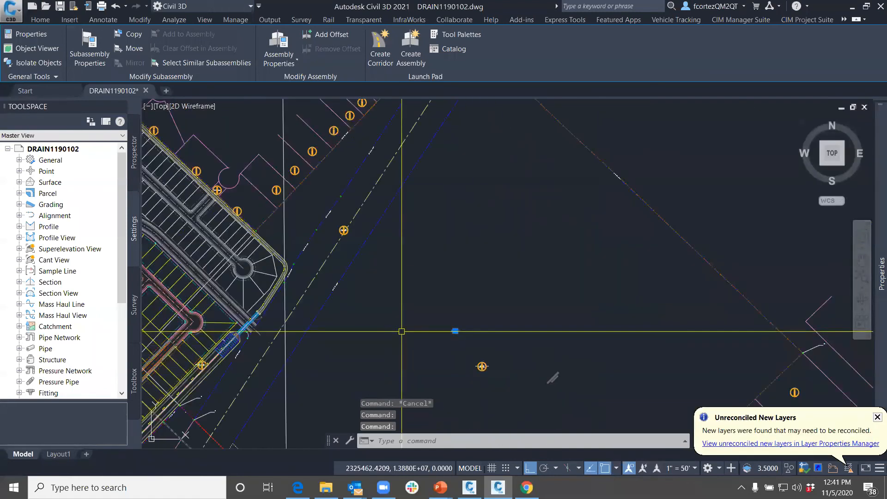
pyautogui.scroll(8, 401, 332)
pyautogui.press('Escape')
pyautogui.press('Escape')
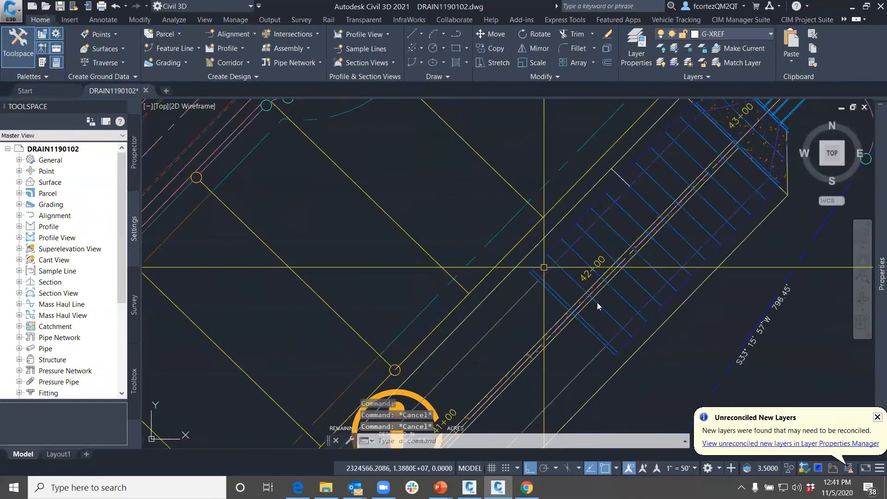
pyautogui.click(619, 231)
pyautogui.rightClick(619, 231)
pyautogui.click(633, 206)
pyautogui.scroll(-2, 614, 277)
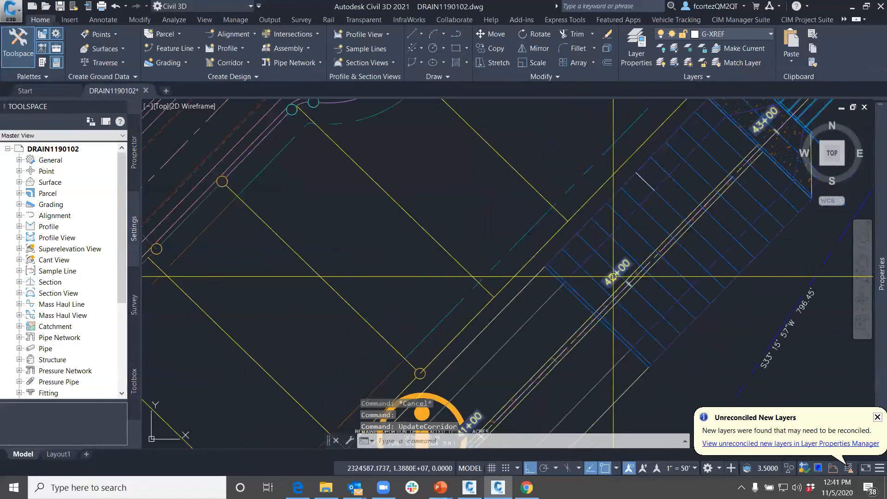
# Compare the rebuilt corridor's top edges with the concrete apron outline at station 43+00, checking the TrapChannel definition in Subassembly Composer
pyautogui.moveTo(695, 211); pyautogui.dragTo(552, 306, button='middle')
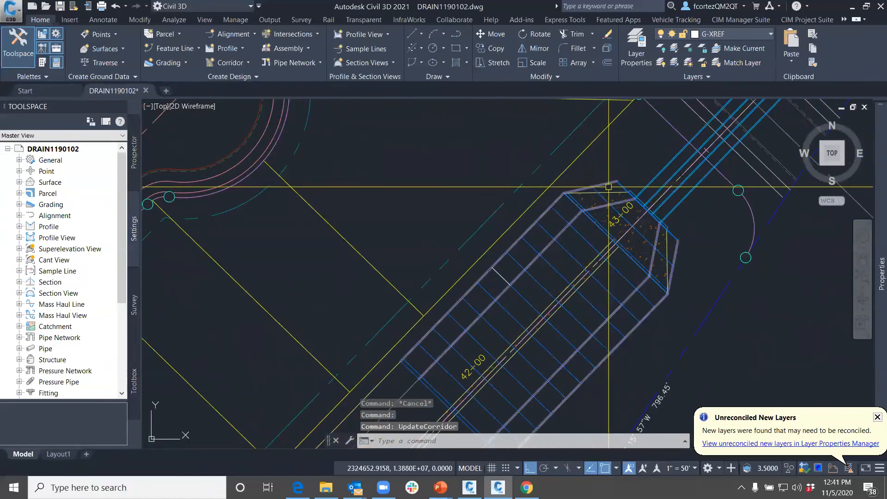
pyautogui.scroll(6, 526, 222)
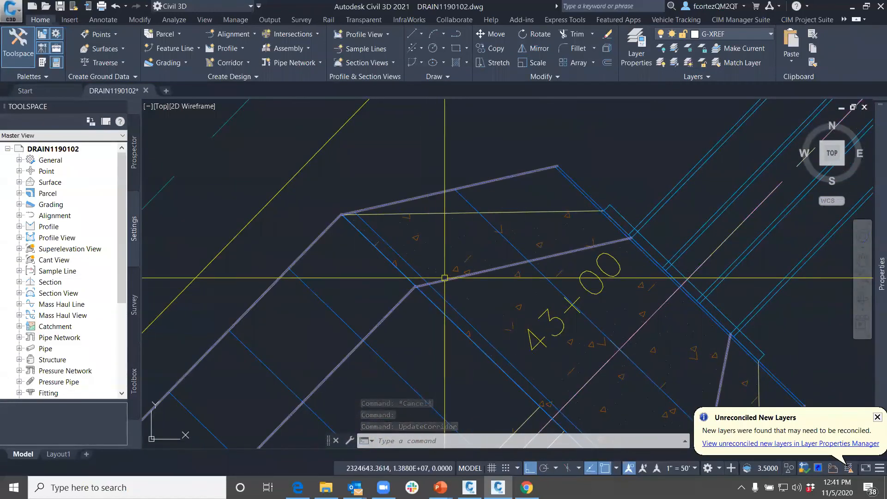
pyautogui.scroll(-4, 619, 245)
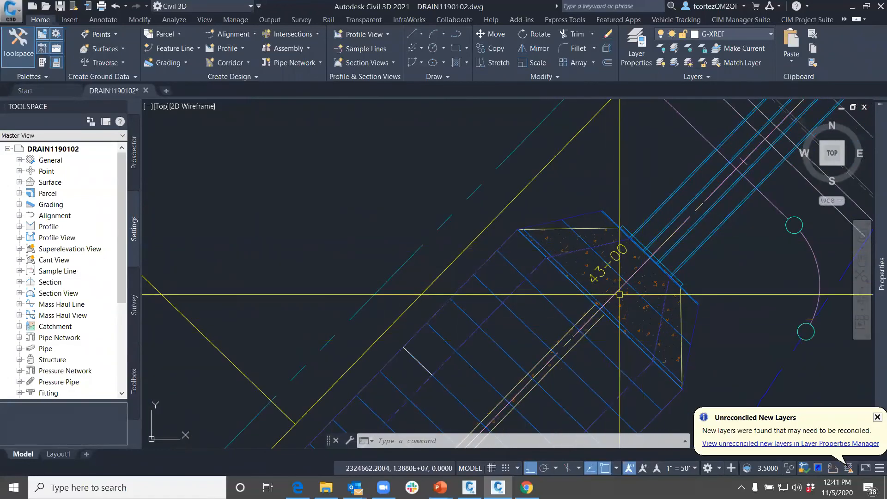
pyautogui.scroll(4, 566, 264)
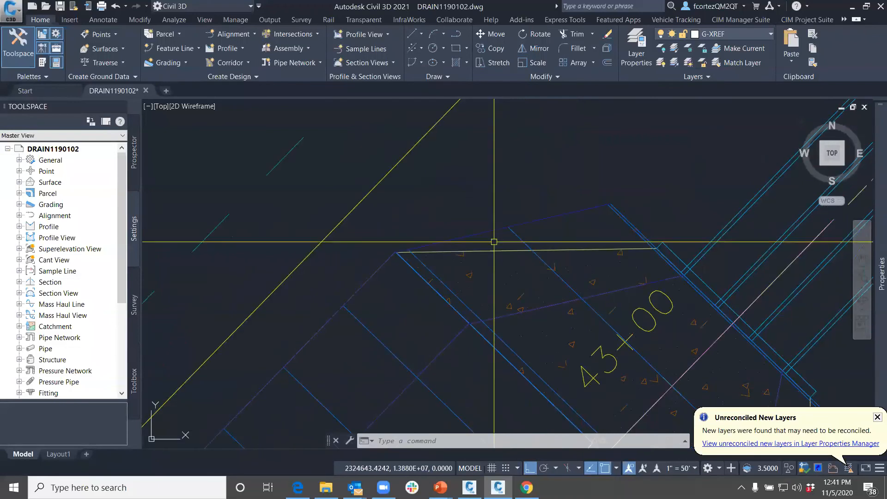
pyautogui.scroll(-2, 422, 251)
pyautogui.scroll(2, 424, 261)
pyautogui.moveTo(422, 252)
pyautogui.mouseDown(button='middle')
pyautogui.moveTo(424, 262)
pyautogui.moveTo(430, 237)
pyautogui.mouseUp(button='middle')
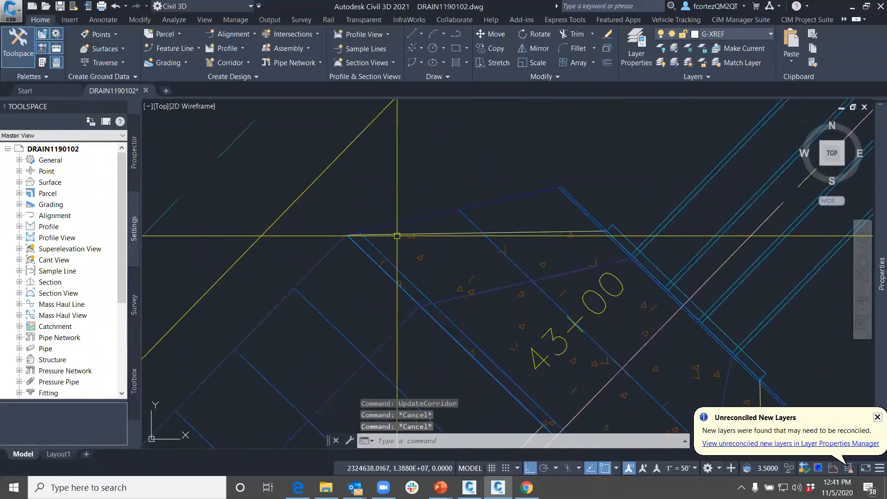
pyautogui.click(469, 488)
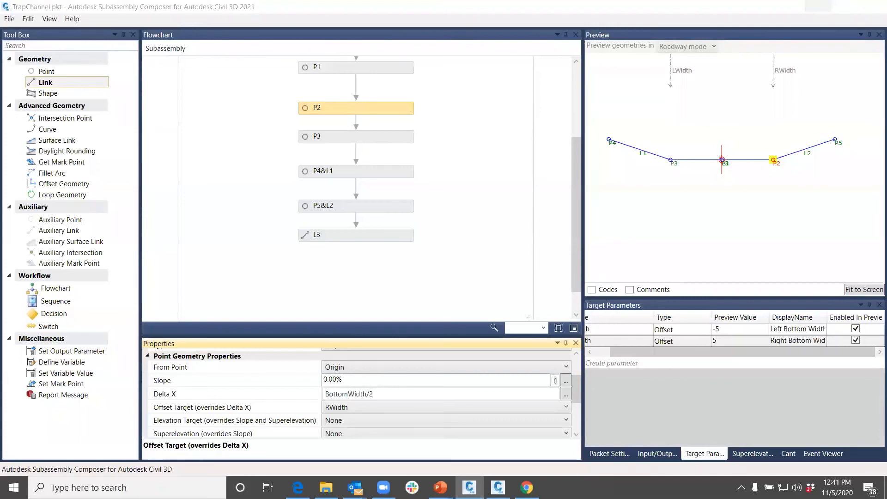
pyautogui.click(817, 6)
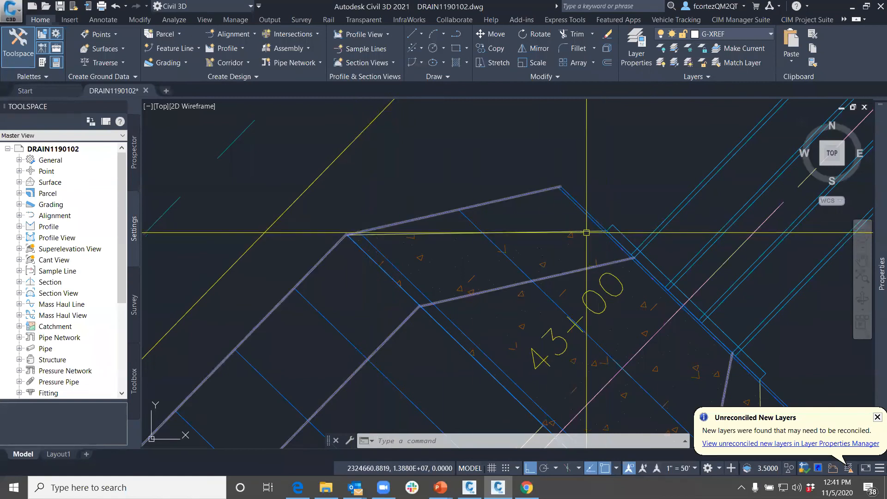
pyautogui.scroll(-2, 578, 237)
pyautogui.moveTo(598, 194); pyautogui.dragTo(525, 201, button='middle')
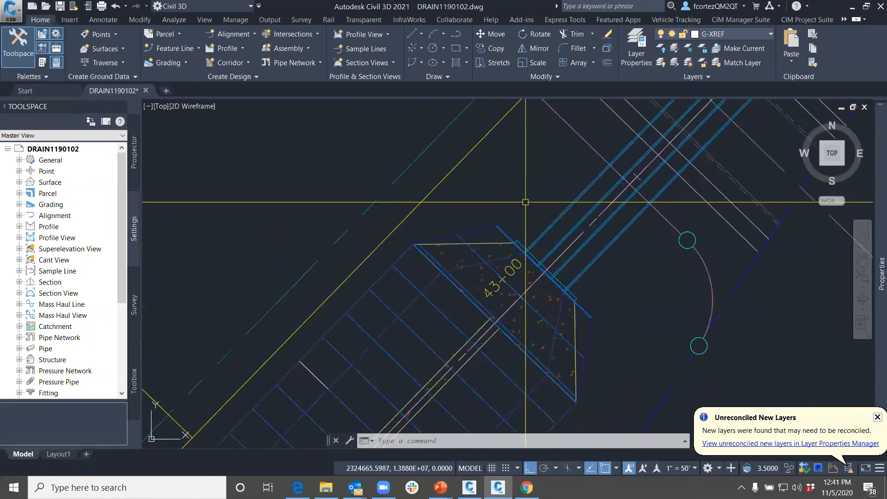
# Draw a polyline about 5 feet long across the channel bottom, between the culvert headwall and station 45+00
pyautogui.moveTo(584, 304)
pyautogui.mouseDown(button='middle')
pyautogui.moveTo(564, 220)
pyautogui.moveTo(467, 295)
pyautogui.mouseUp(button='middle')
pyautogui.scroll(-2, 567, 224)
pyautogui.moveTo(514, 206); pyautogui.dragTo(457, 270, button='middle')
pyautogui.scroll(3, 537, 210)
pyautogui.scroll(2, 538, 210)
pyautogui.scroll(4, 534, 205)
pyautogui.moveTo(534, 205); pyautogui.dragTo(500, 277, button='middle')
pyautogui.press('Escape')
pyautogui.press('Escape')
pyautogui.press('Escape')
pyautogui.write('pl')
pyautogui.press('Return')
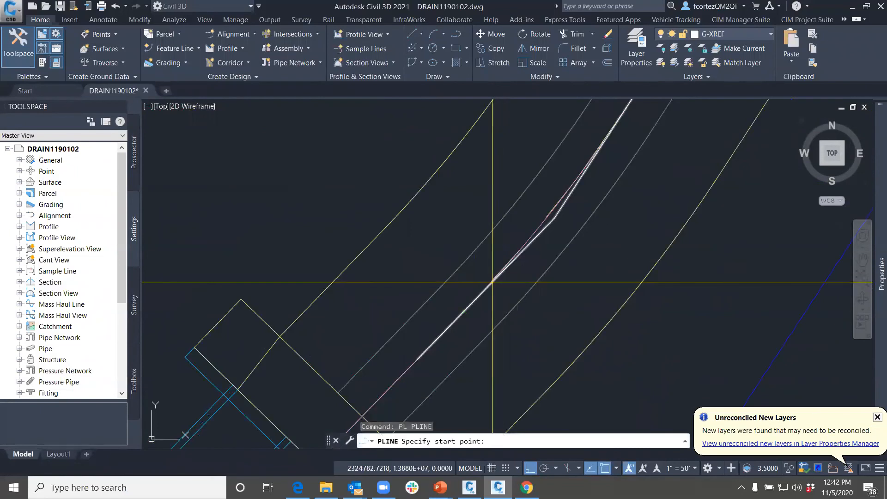
pyautogui.click(439, 289)
pyautogui.click(480, 334)
pyautogui.press('Return')
# Check the length of the polyline across the channel bottom in its properties
pyautogui.moveTo(481, 334); pyautogui.dragTo(572, 316)
pyautogui.press('Escape')
pyautogui.click(482, 329)
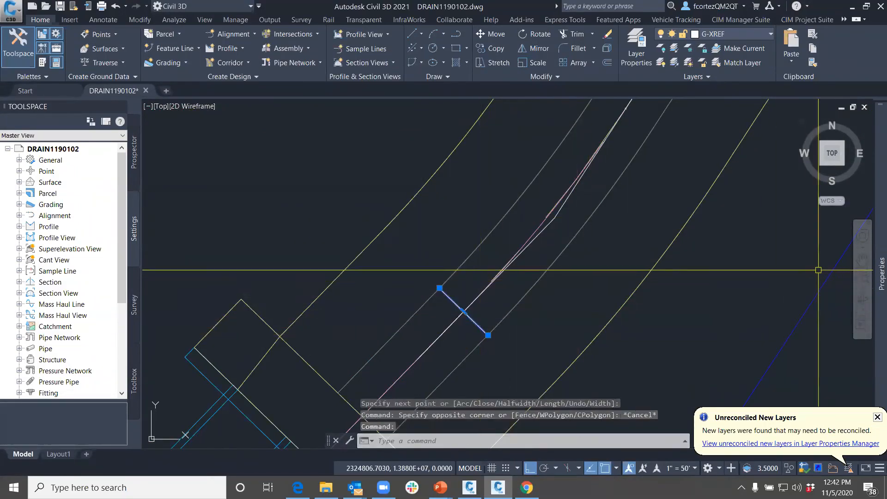
pyautogui.moveTo(874, 268)
pyautogui.scroll(-4, 421, 286)
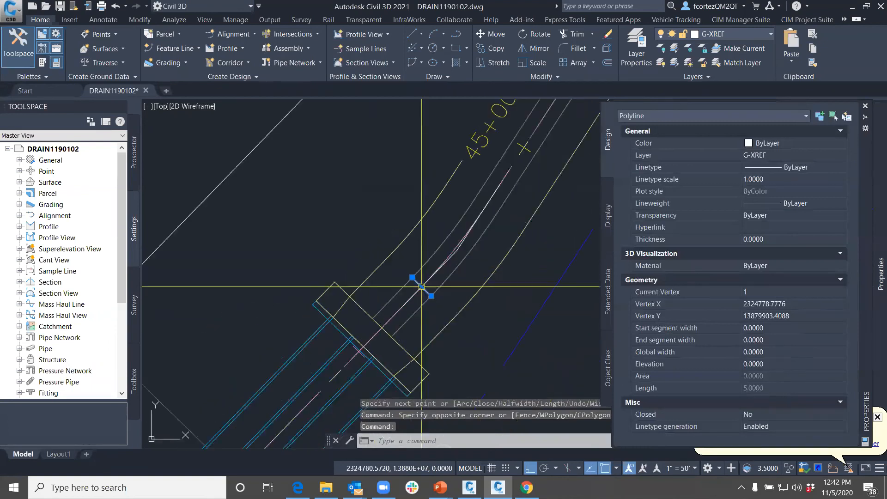
pyautogui.press('Escape')
pyautogui.press('Escape')
# Set the bottom width of the TrapChannelVariableWBottom subassembly to 5 feet
pyautogui.scroll(-3, 422, 287)
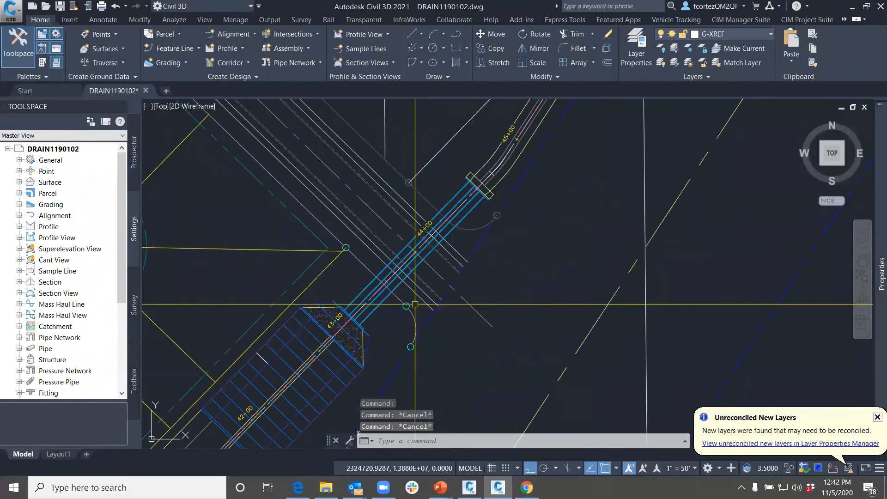
pyautogui.scroll(-4, 453, 249)
pyautogui.scroll(4, 416, 266)
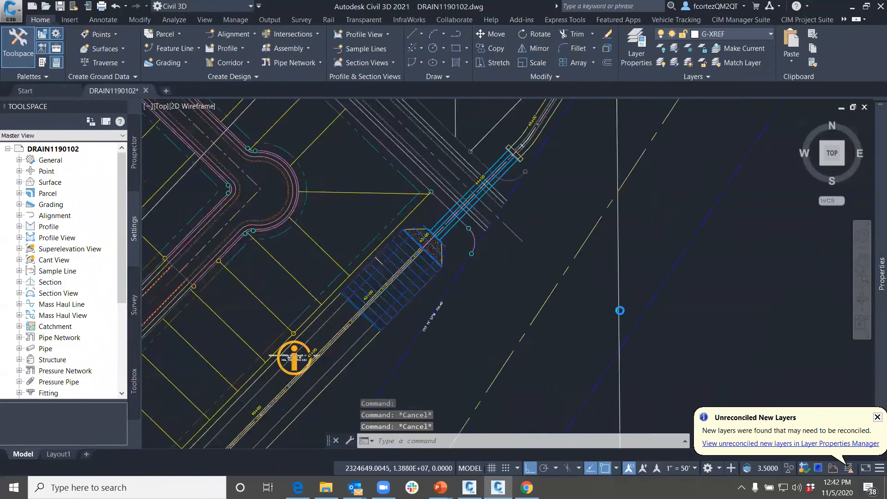
pyautogui.scroll(8, 313, 337)
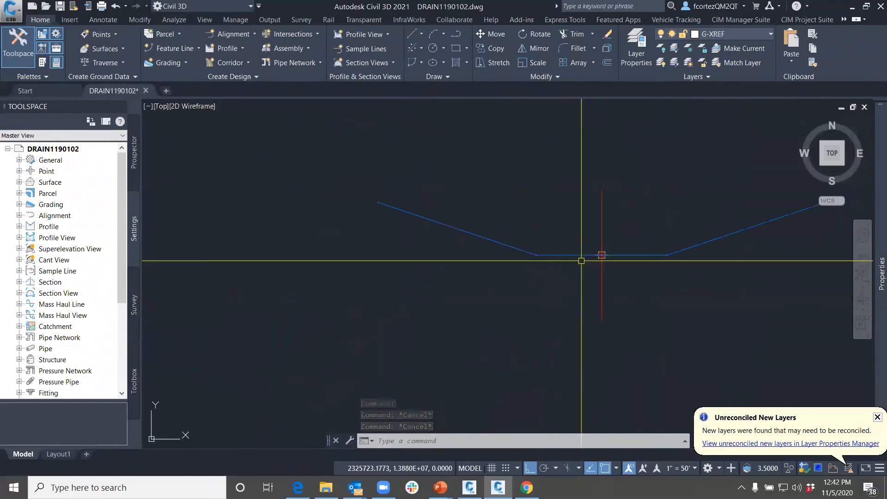
pyautogui.doubleClick(572, 254)
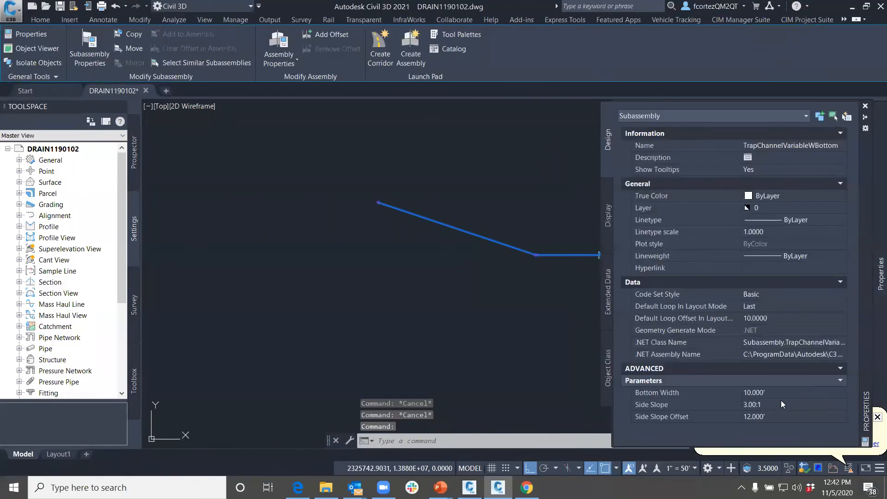
pyautogui.click(770, 391)
pyautogui.press('Return')
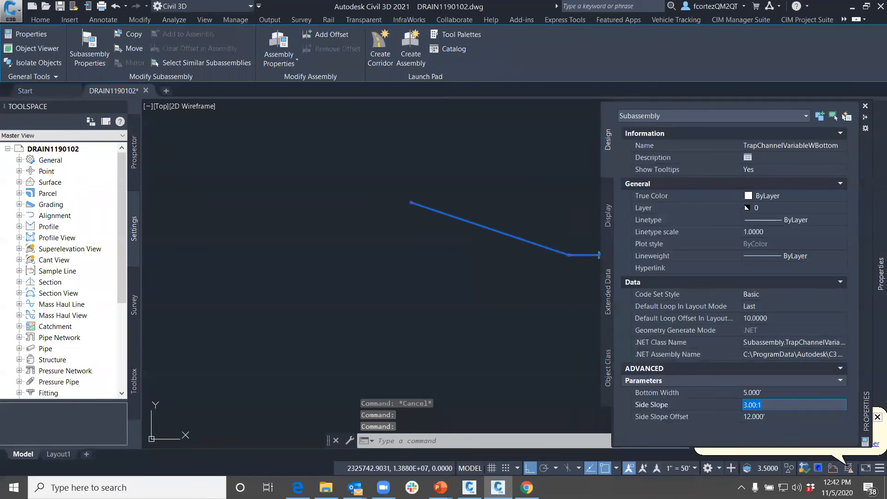
pyautogui.press('Escape')
pyautogui.press('Escape')
# Rebuild the channel corridor to apply the new bottom width
pyautogui.scroll(-7, 531, 301)
pyautogui.scroll(-5, 531, 302)
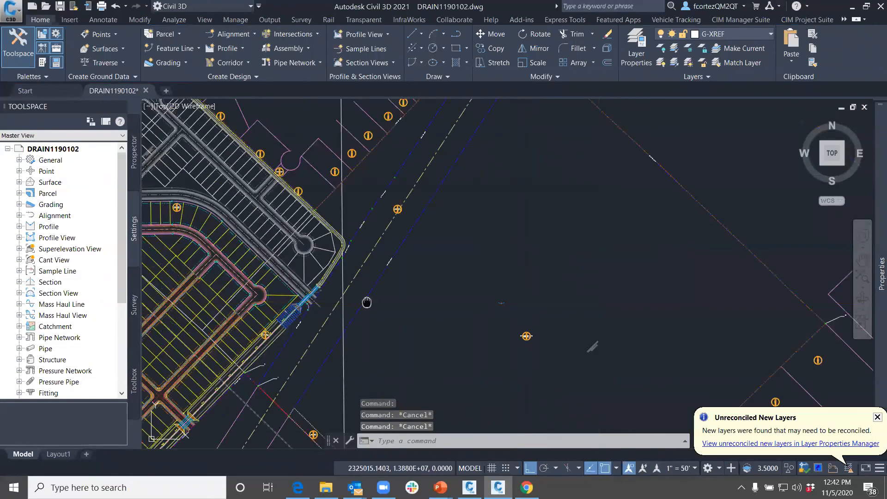
pyautogui.scroll(10, 502, 304)
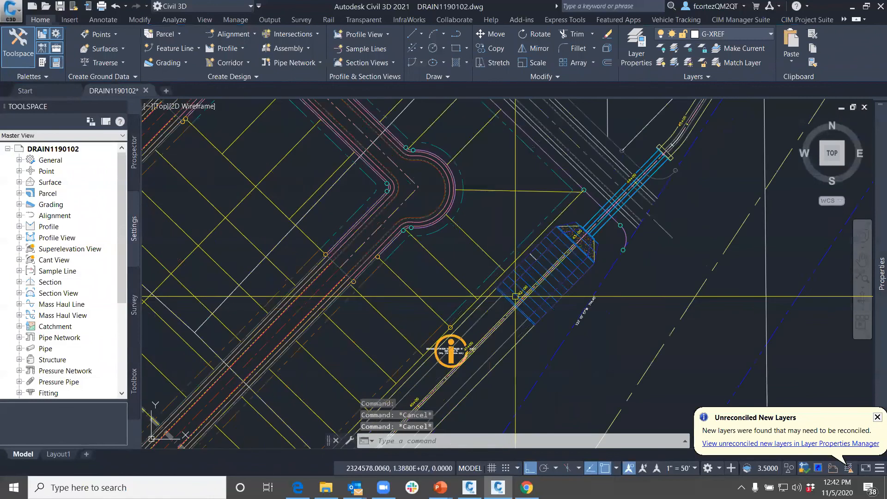
pyautogui.click(511, 281)
pyautogui.click(510, 279)
pyautogui.rightClick(511, 278)
pyautogui.click(554, 209)
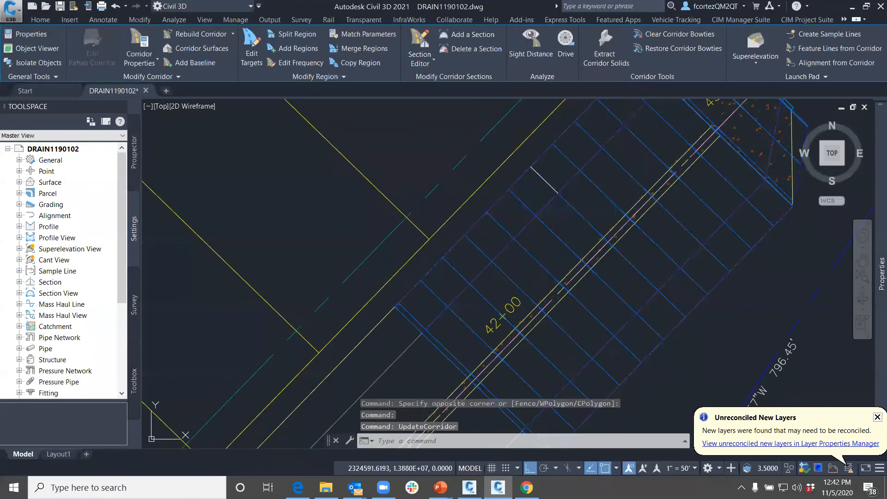
# Begin adding a corridor region beyond the culvert, with its start station at 44+56.28 beside the headwall
pyautogui.scroll(-3, 574, 222)
pyautogui.moveTo(582, 225); pyautogui.dragTo(485, 333, button='middle')
pyautogui.moveTo(635, 194); pyautogui.dragTo(508, 350, button='middle')
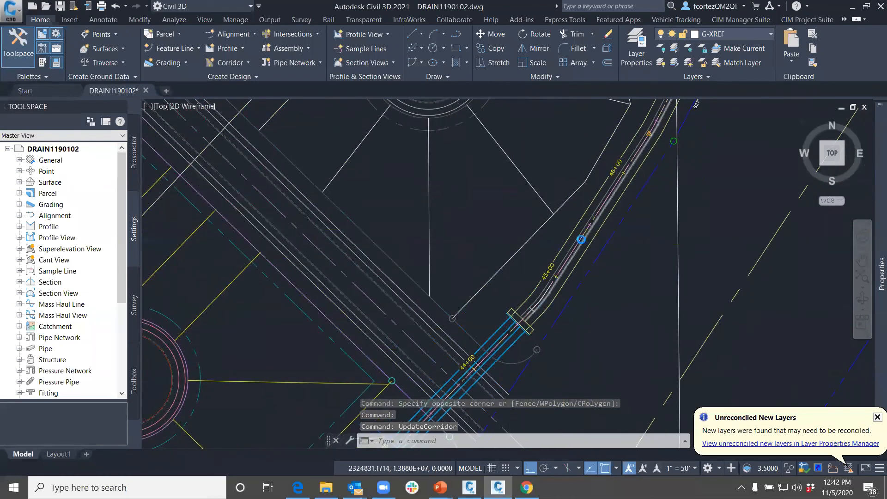
pyautogui.moveTo(540, 298); pyautogui.dragTo(613, 176, button='middle')
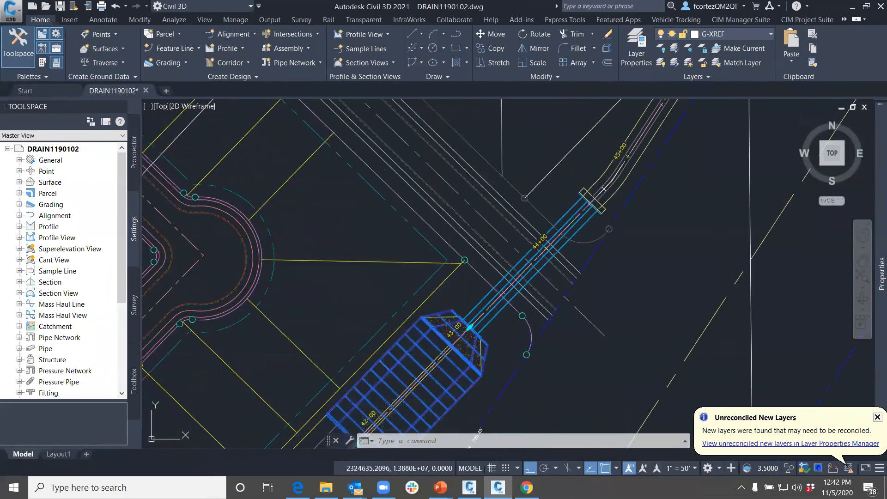
pyautogui.click(603, 188)
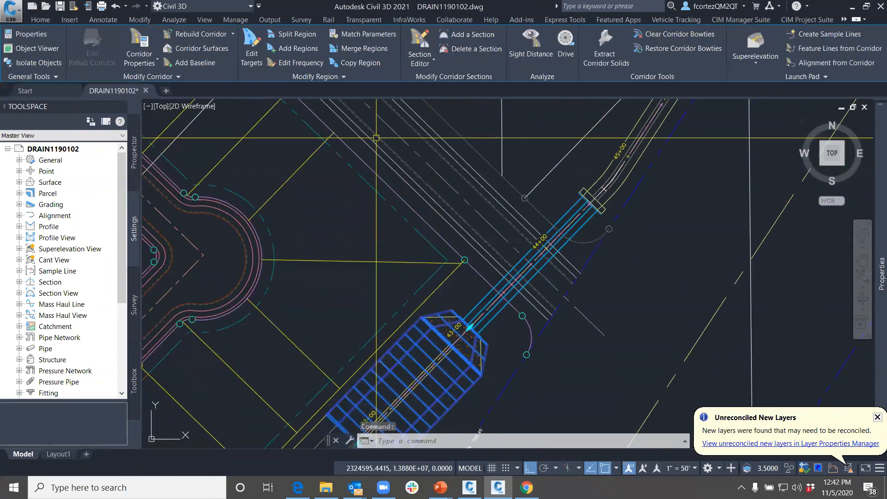
pyautogui.click(286, 53)
pyautogui.scroll(4, 594, 189)
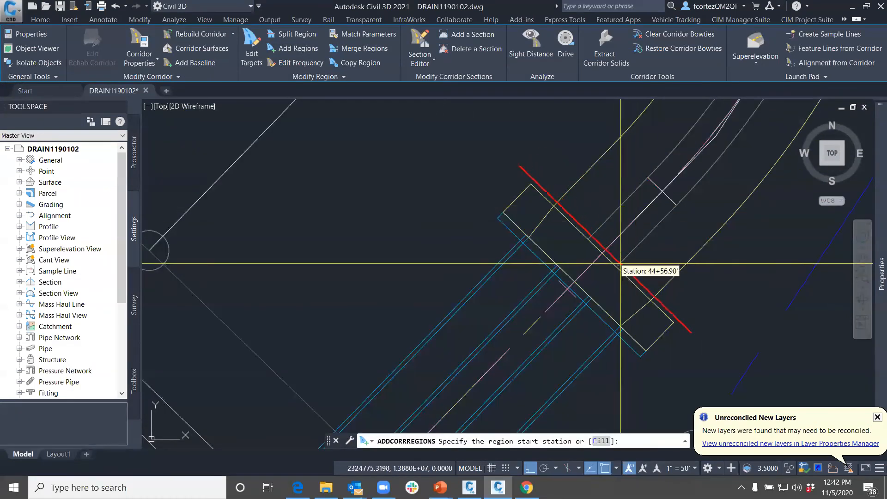
pyautogui.click(620, 264)
# End the new region at station 46+47.83, using the Trap Channel assembly with both bottom width targets left at None
pyautogui.scroll(-5, 621, 277)
pyautogui.moveTo(648, 258); pyautogui.dragTo(592, 343, button='middle')
pyautogui.scroll(4, 680, 203)
pyautogui.click(679, 167)
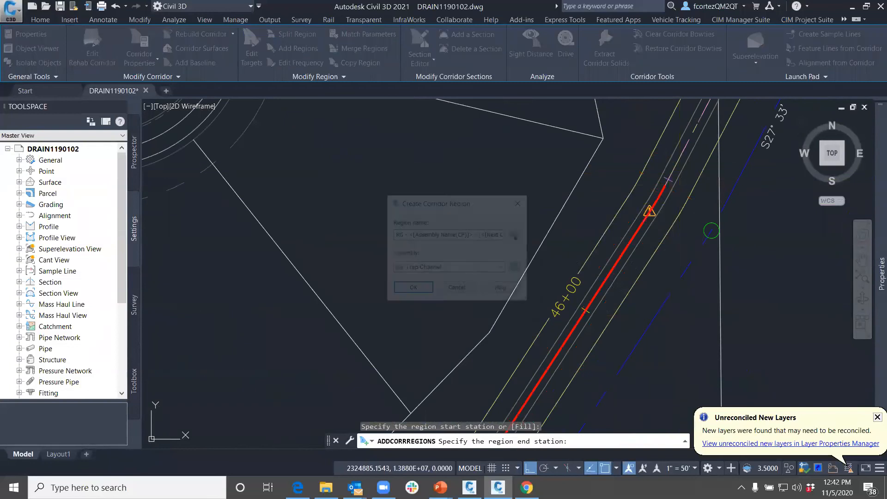
pyautogui.click(411, 290)
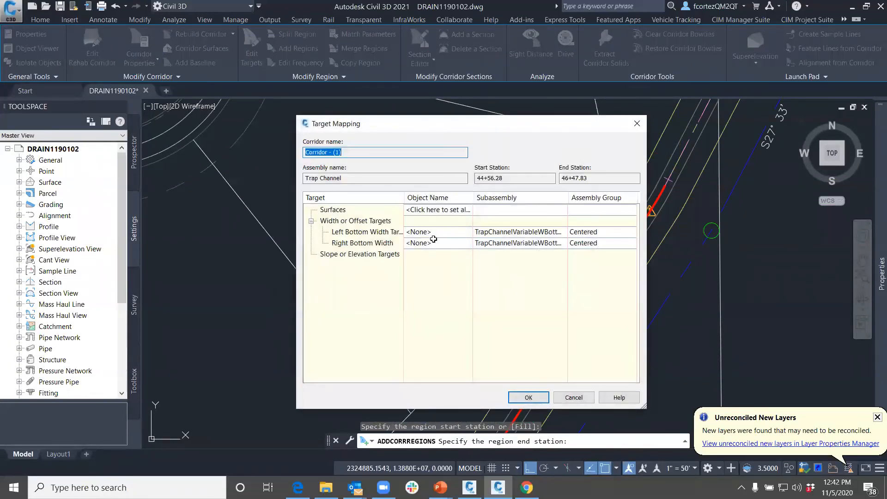
pyautogui.click(540, 400)
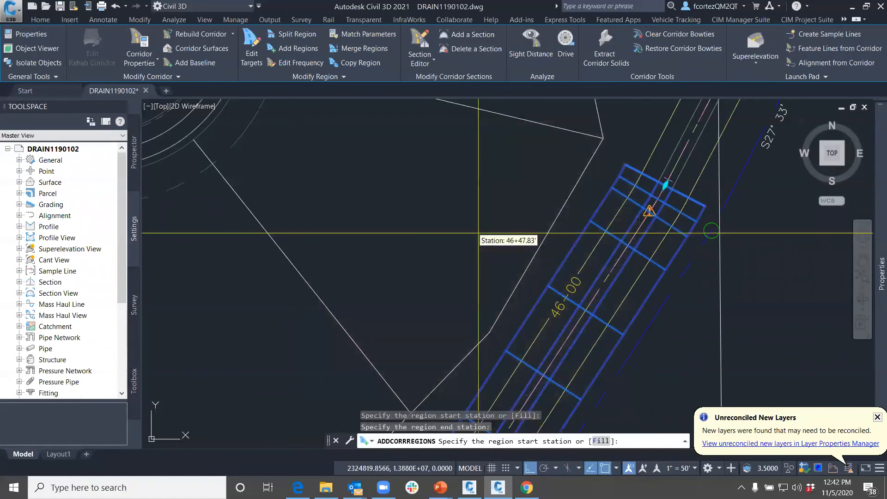
# Examine how the new region's bottom and top edges match the channel lines between the culvert headwall and station 45+00
pyautogui.scroll(-6, 468, 228)
pyautogui.scroll(2, 450, 279)
pyautogui.moveTo(455, 278); pyautogui.dragTo(506, 189, button='middle')
pyautogui.scroll(4, 507, 245)
pyautogui.scroll(4, 526, 305)
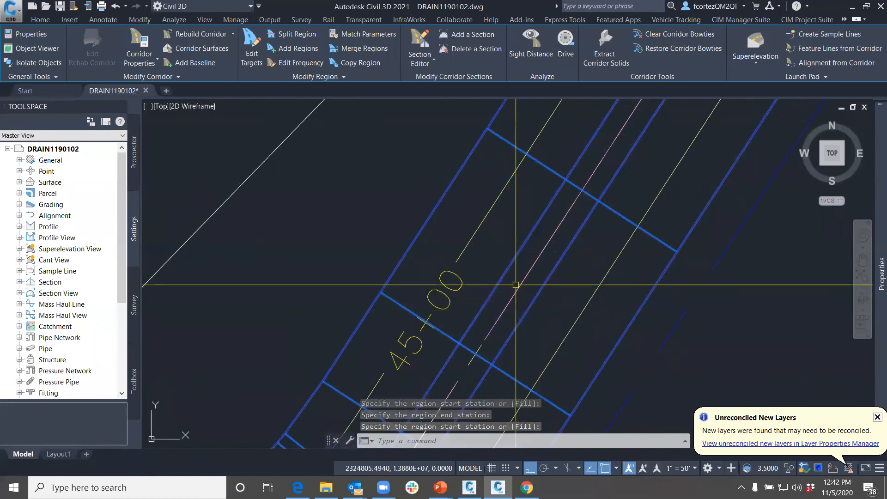
pyautogui.scroll(-2, 512, 294)
pyautogui.scroll(5, 510, 308)
pyautogui.press('Escape')
pyautogui.press('Escape')
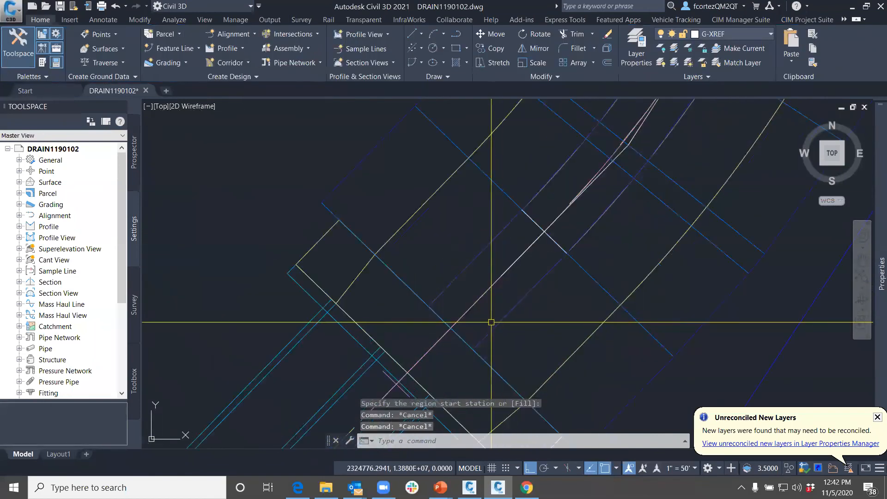
# Examine the channel corridor along the alignment from the culvert near station 43+00 to the bend beyond station 47+00
pyautogui.scroll(-9, 469, 290)
pyautogui.moveTo(465, 306); pyautogui.dragTo(544, 208, button='middle')
pyautogui.moveTo(439, 329); pyautogui.dragTo(518, 261, button='middle')
pyautogui.moveTo(536, 232); pyautogui.dragTo(470, 292, button='middle')
pyautogui.scroll(2, 470, 293)
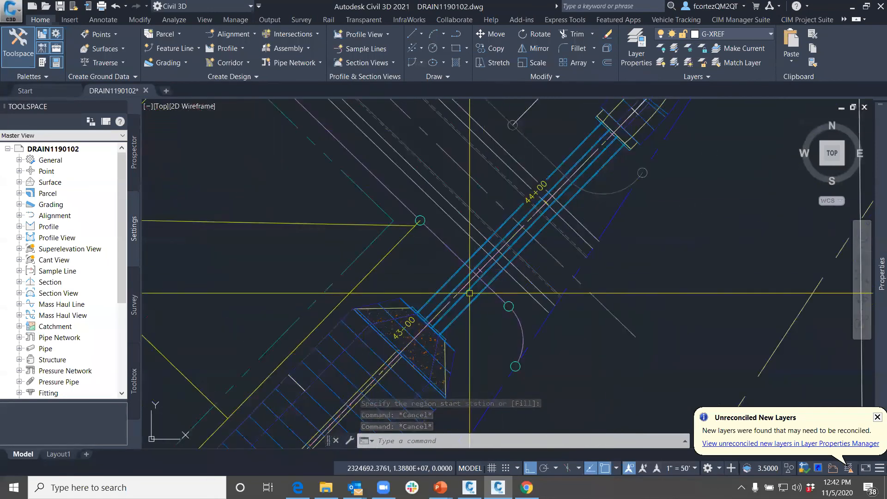
pyautogui.moveTo(666, 155); pyautogui.dragTo(541, 302, button='middle')
pyautogui.scroll(4, 519, 274)
pyautogui.moveTo(602, 166)
pyautogui.mouseDown(button='middle')
pyautogui.moveTo(500, 347)
pyautogui.moveTo(532, 331)
pyautogui.mouseUp(button='middle')
pyautogui.moveTo(659, 152); pyautogui.dragTo(608, 268, button='middle')
pyautogui.scroll(-4, 609, 252)
pyautogui.scroll(-2, 608, 252)
pyautogui.moveTo(641, 213); pyautogui.dragTo(574, 351, button='middle')
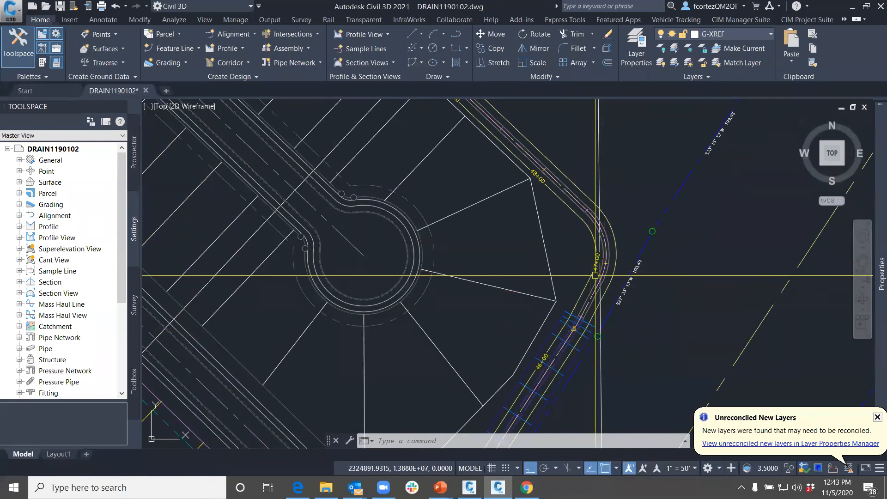
# Switch to Subassembly Composer and open the Full_Ver3-fc subassembly from the Custom Subassemblies folder
pyautogui.click(469, 487)
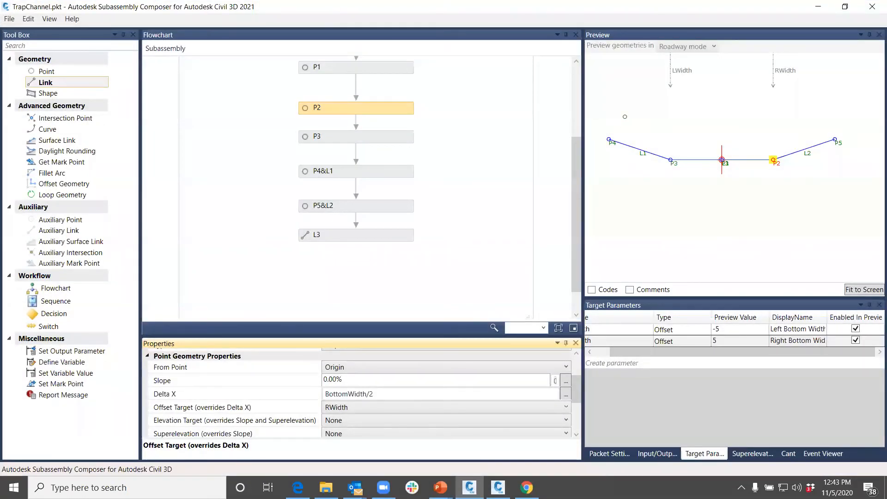
pyautogui.click(624, 116)
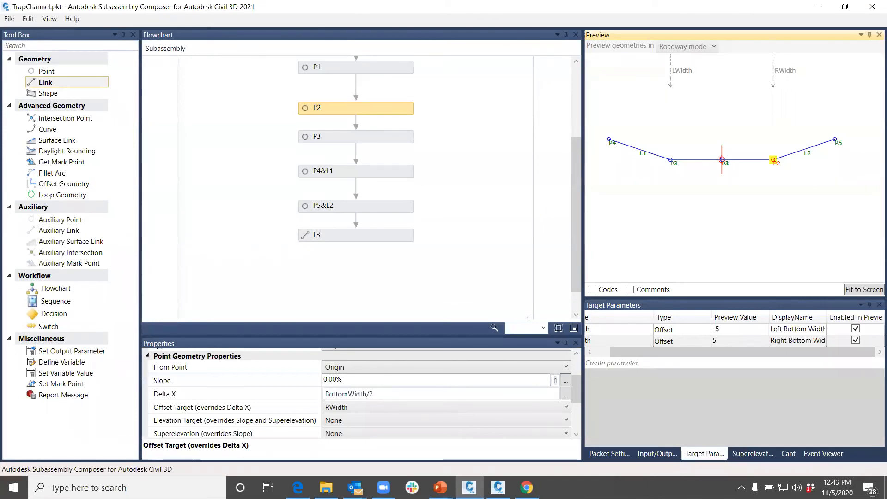
pyautogui.click(9, 18)
pyautogui.click(26, 46)
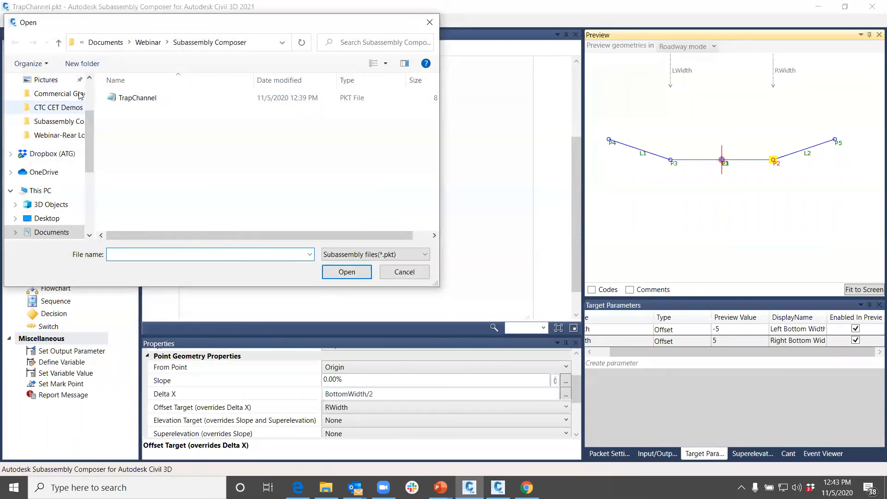
pyautogui.click(106, 42)
pyautogui.scroll(3, 163, 163)
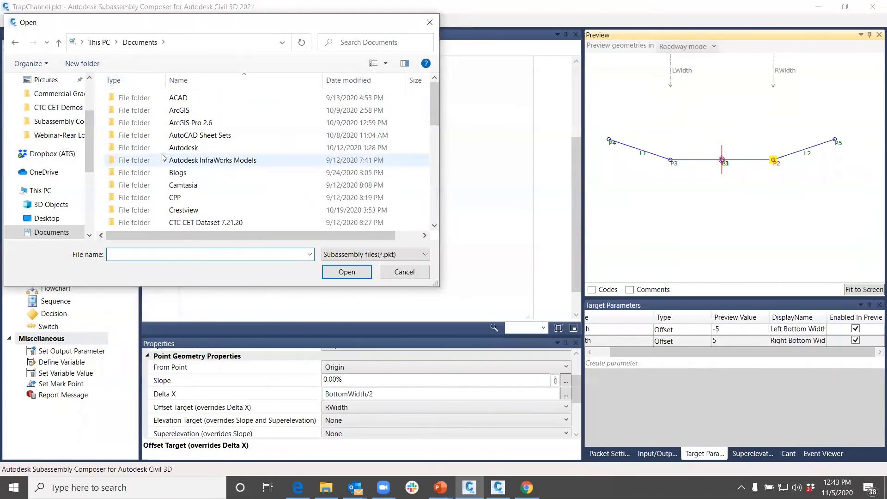
pyautogui.doubleClick(151, 96)
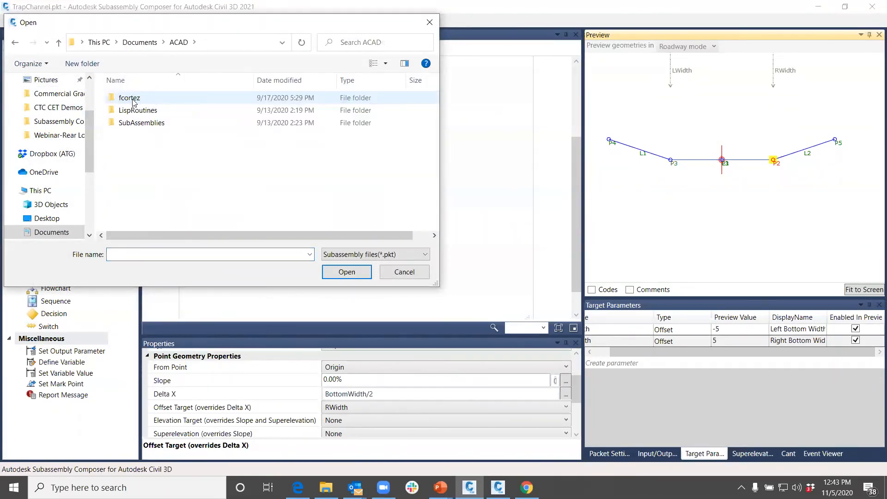
pyautogui.doubleClick(133, 102)
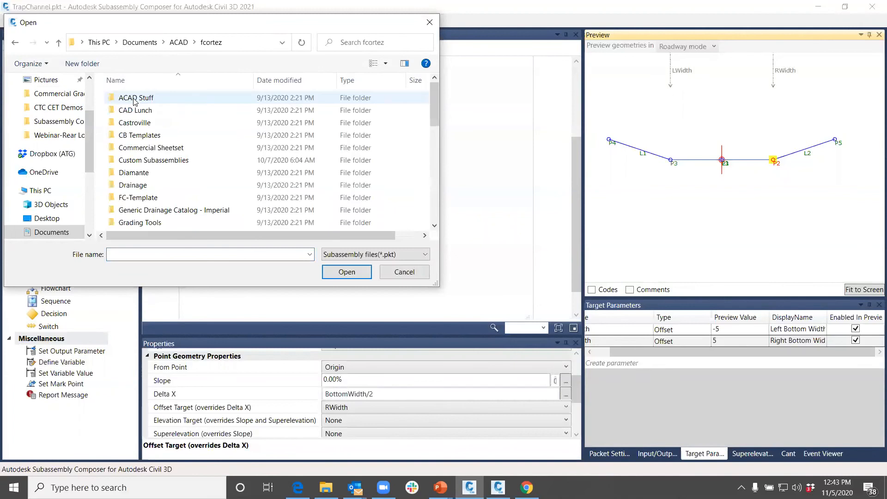
pyautogui.doubleClick(141, 159)
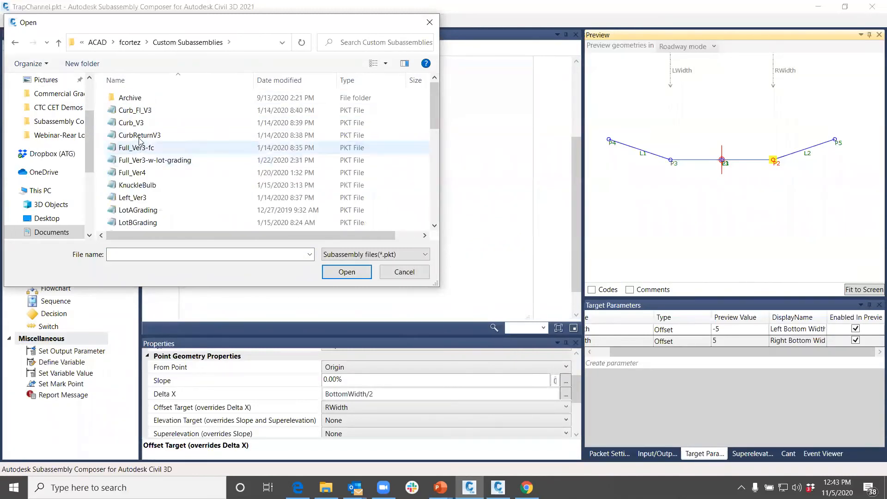
pyautogui.click(135, 153)
pyautogui.click(346, 271)
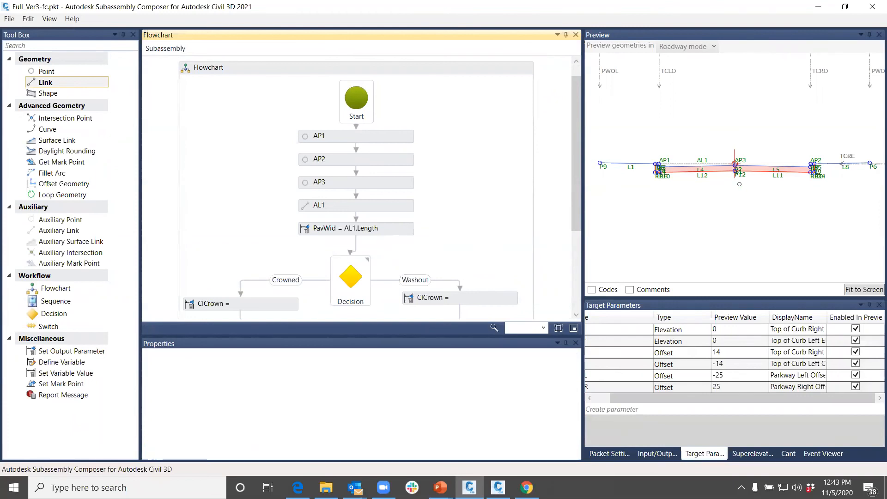
# Inspect the street section preview and show the properties of the flowchart's Crowned/Washout decision
pyautogui.scroll(5, 735, 164)
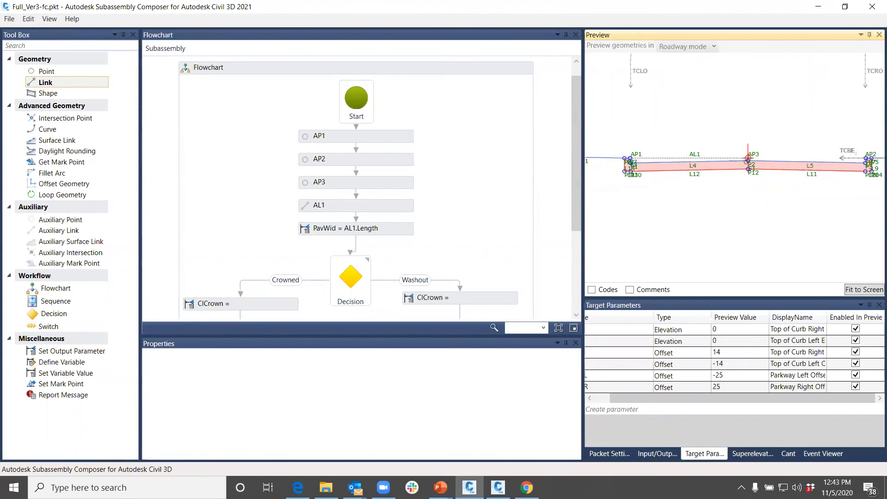
pyautogui.moveTo(745, 162); pyautogui.dragTo(773, 155, button='middle')
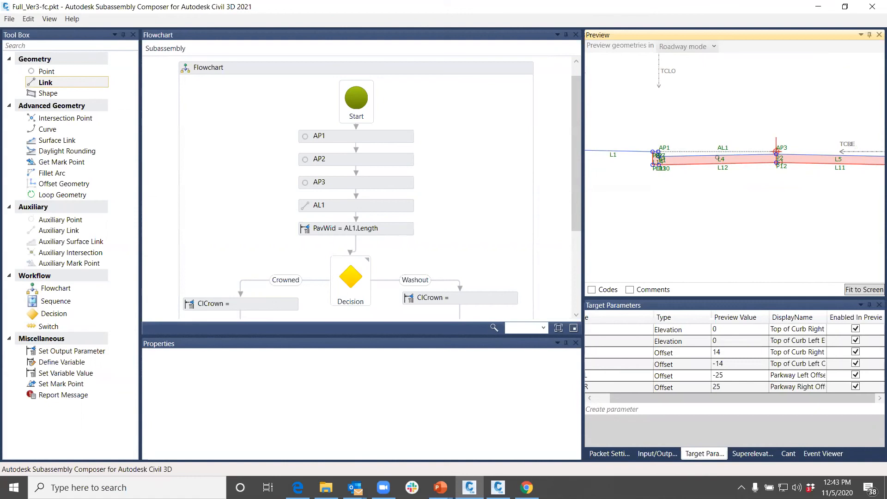
pyautogui.moveTo(791, 155)
pyautogui.mouseDown(button='middle')
pyautogui.moveTo(729, 162)
pyautogui.moveTo(757, 157)
pyautogui.mouseUp(button='middle')
pyautogui.scroll(-4, 463, 239)
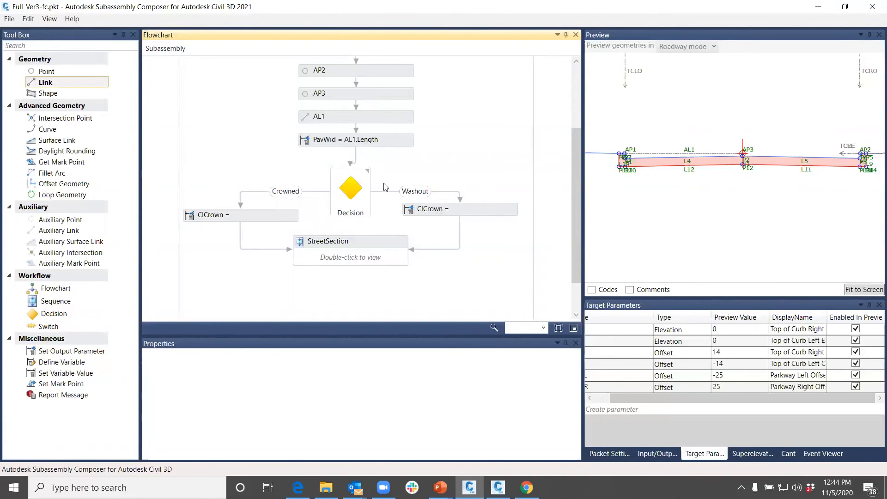
pyautogui.click(360, 190)
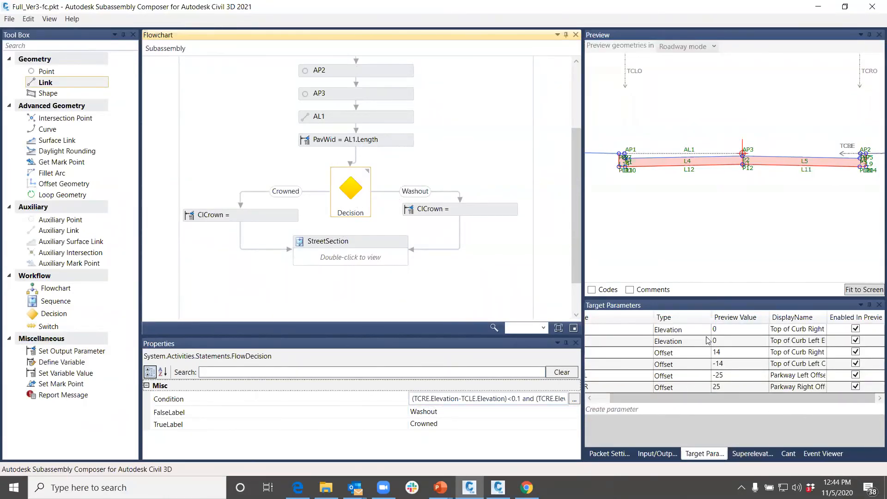
# Set the preview value of the TCRE elevation target to 0.5 and inspect the pavement section between the curbs
pyautogui.moveTo(676, 398); pyautogui.dragTo(651, 397)
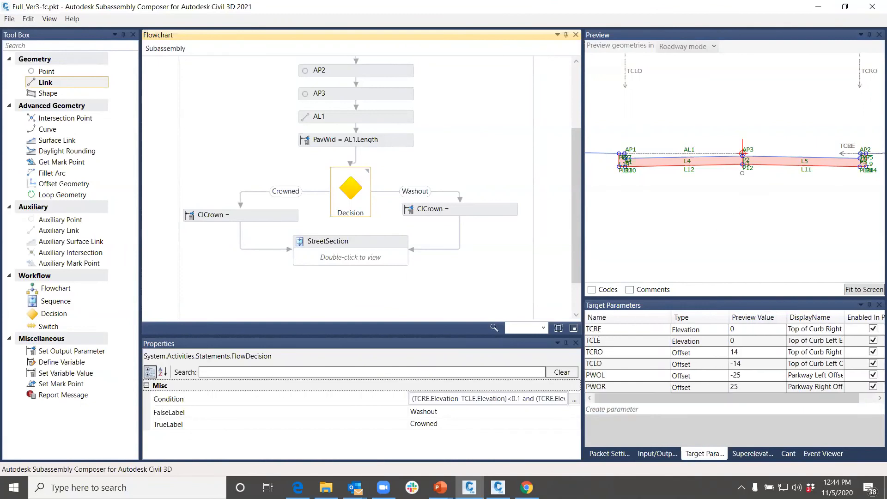
pyautogui.click(742, 332)
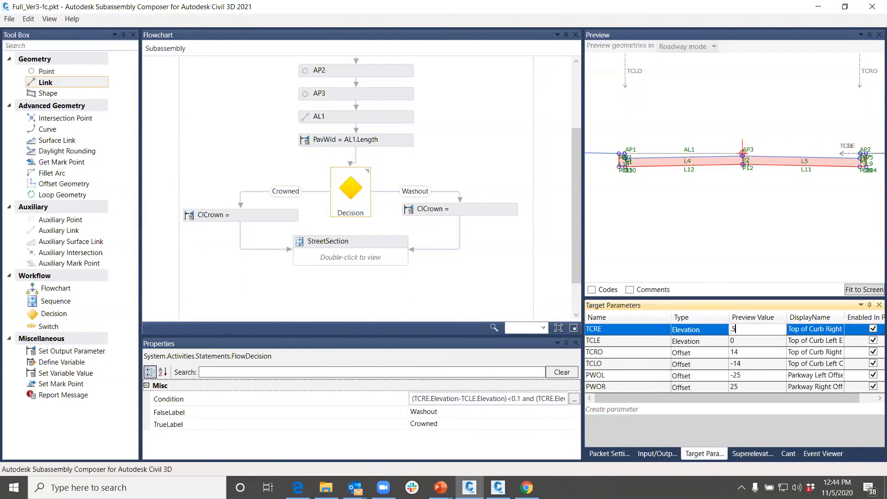
pyautogui.press('Return')
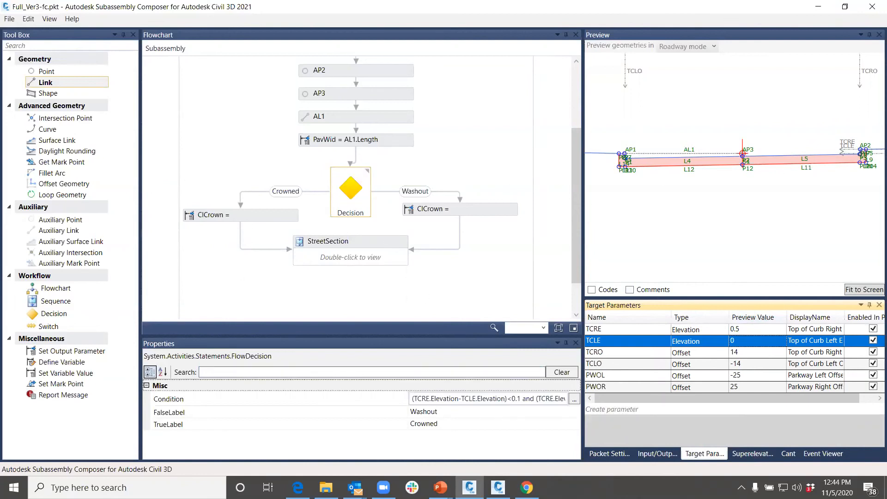
pyautogui.scroll(5, 868, 148)
pyautogui.scroll(-3, 867, 149)
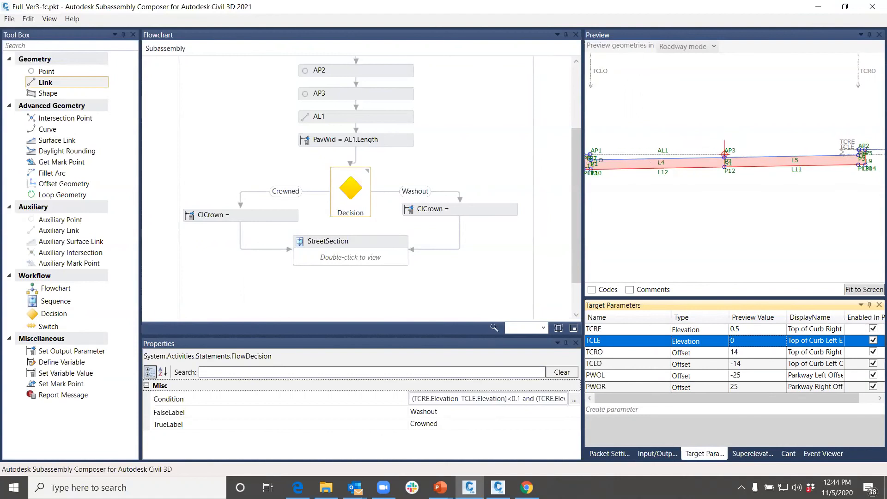
pyautogui.scroll(5, 601, 161)
pyautogui.scroll(-4, 607, 162)
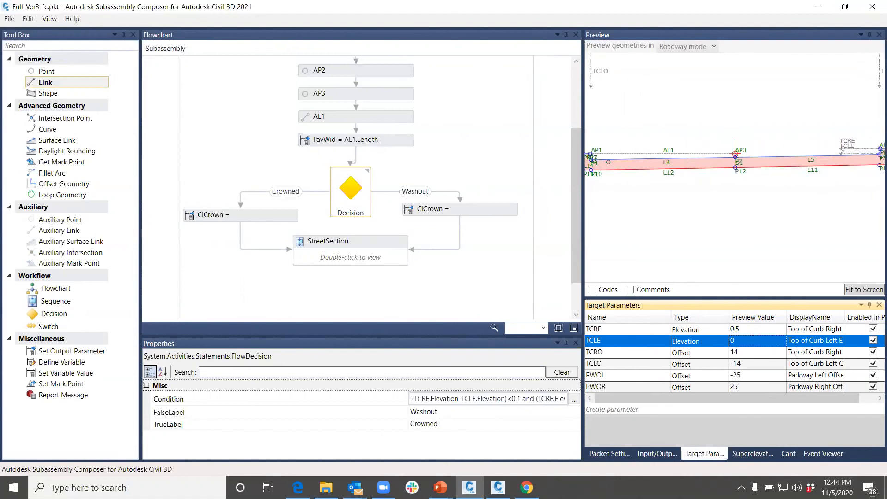
pyautogui.scroll(-1, 607, 162)
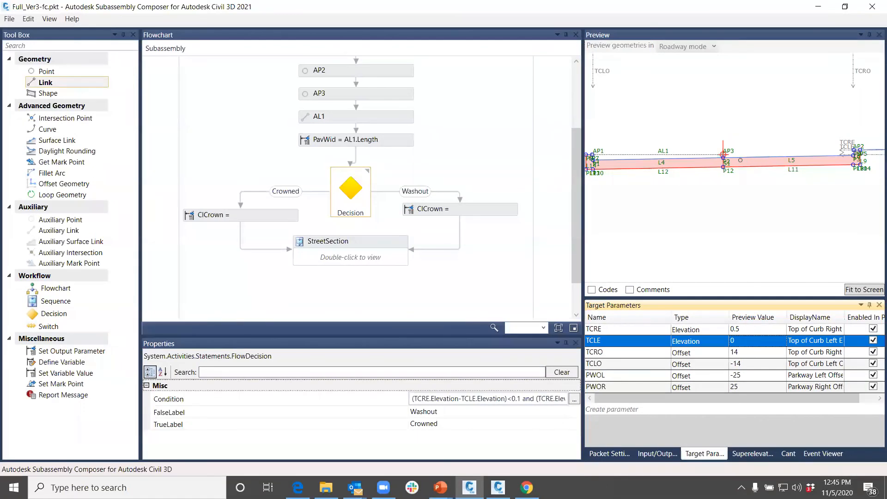
# Try a preview value of 0.09 for the TCRE elevation target and set it to 0.1
pyautogui.doubleClick(746, 329)
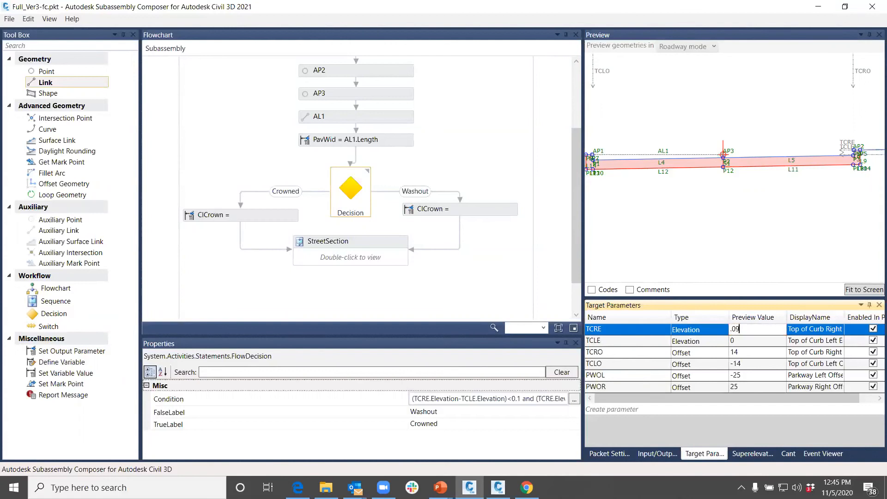
pyautogui.press('Return')
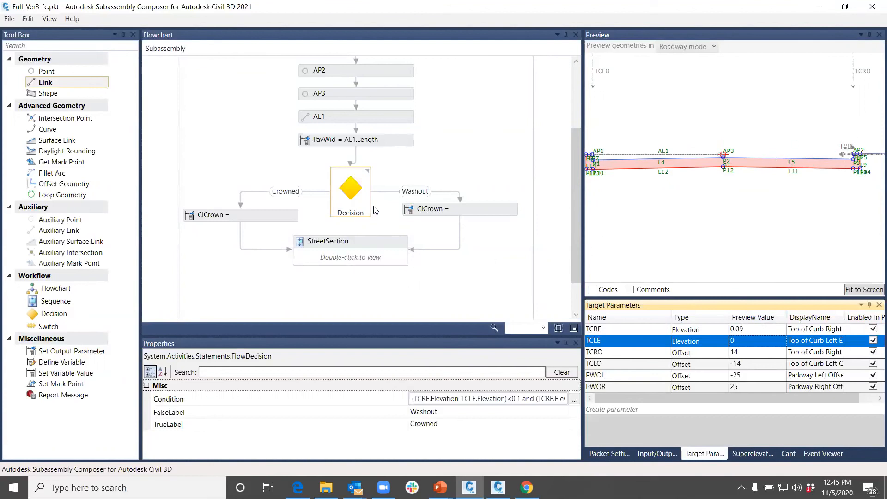
pyautogui.doubleClick(752, 329)
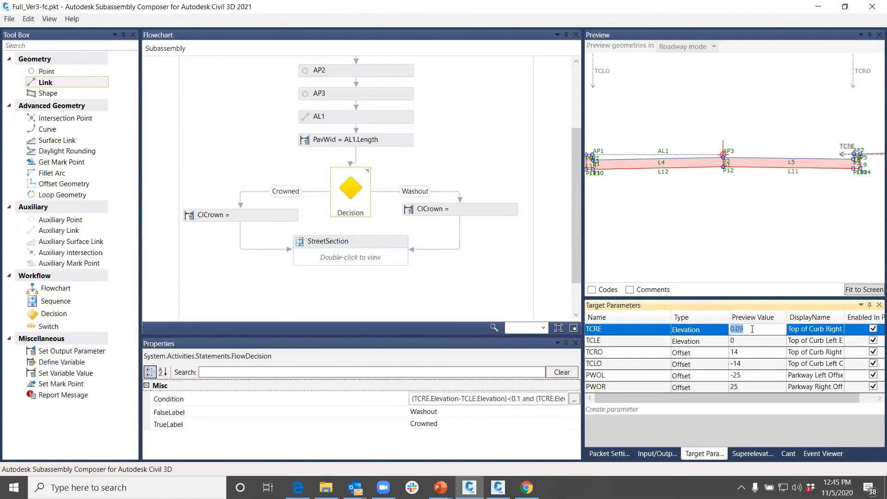
pyautogui.write('0.1')
pyautogui.press('Return')
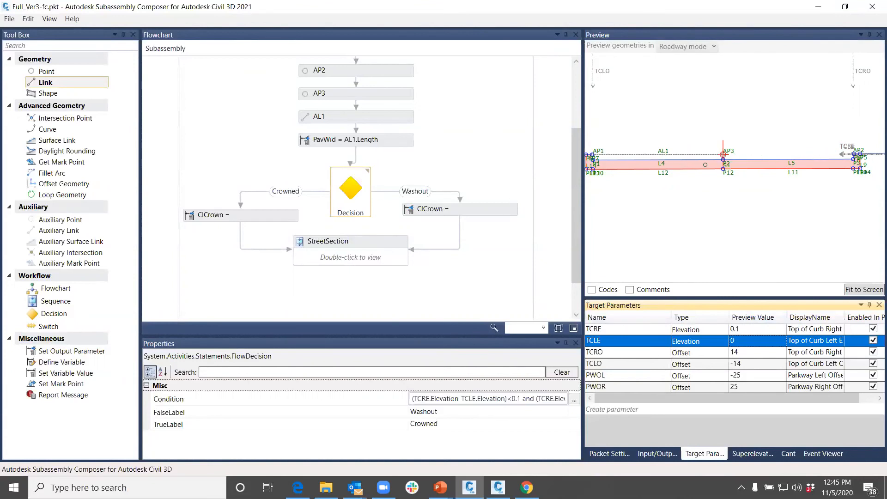
# Examine the previewed street section, including the curb geometry at AP2, pavement link L5 and parkway link L8
pyautogui.scroll(-3, 720, 166)
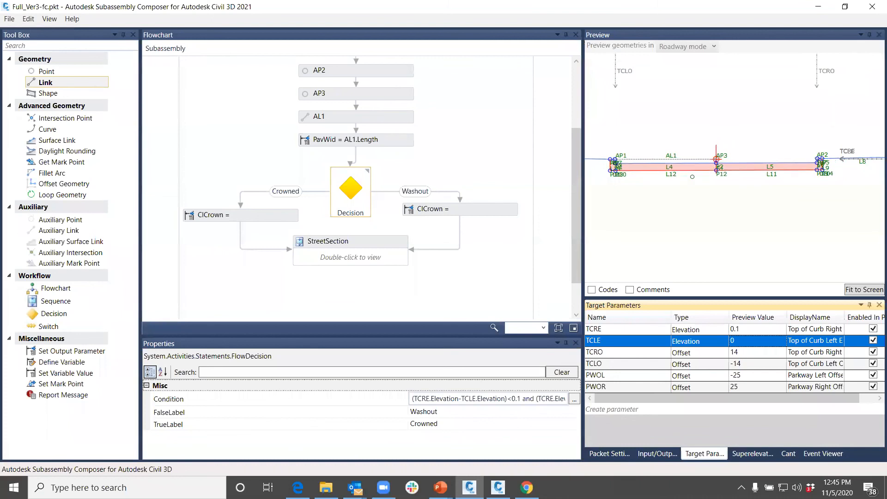
pyautogui.scroll(-3, 691, 176)
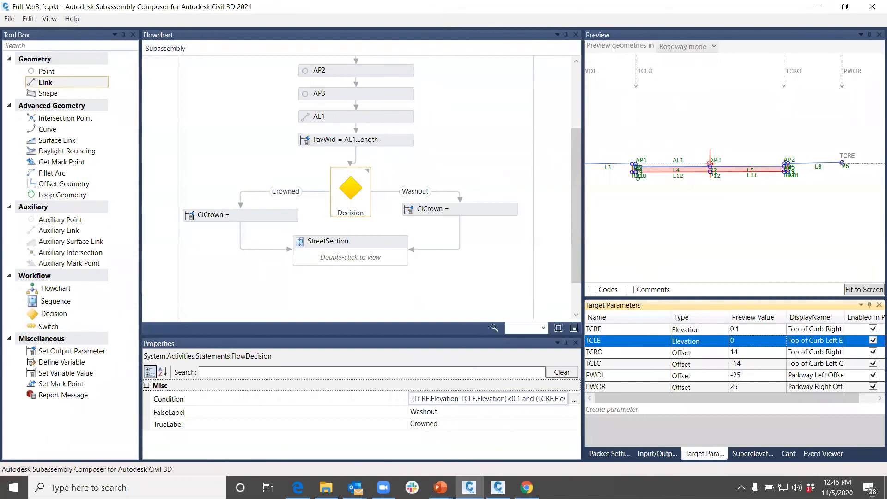
pyautogui.scroll(5, 779, 156)
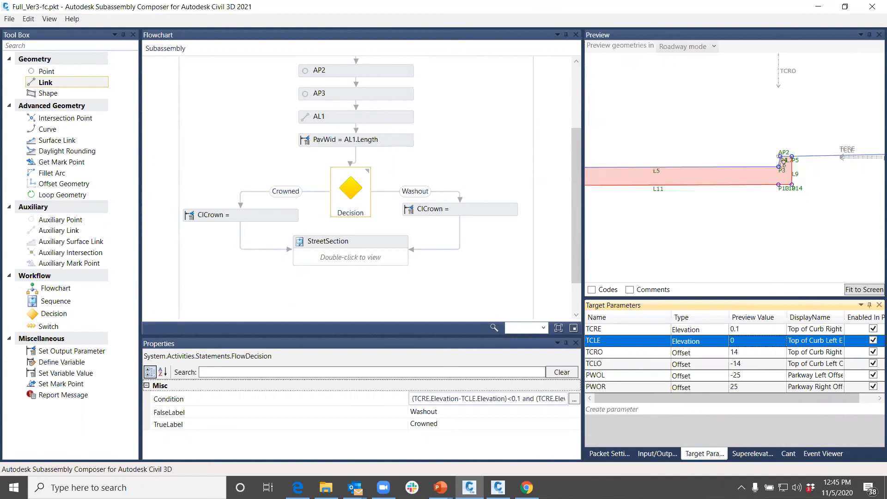
pyautogui.scroll(2, 779, 157)
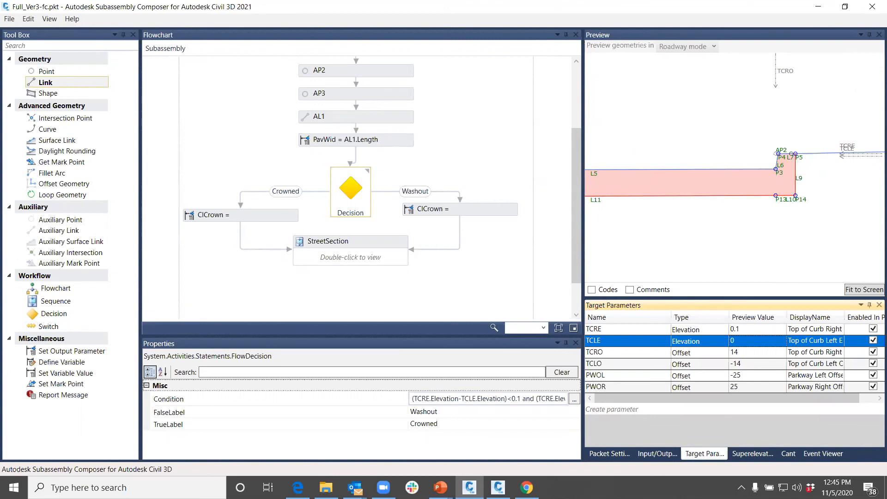
pyautogui.scroll(-4, 772, 195)
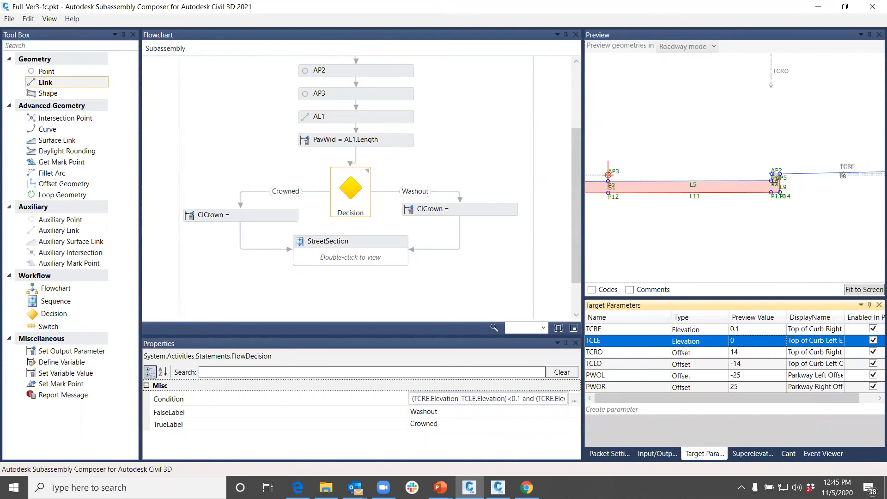
pyautogui.moveTo(821, 181); pyautogui.dragTo(779, 177)
pyautogui.scroll(1, 778, 177)
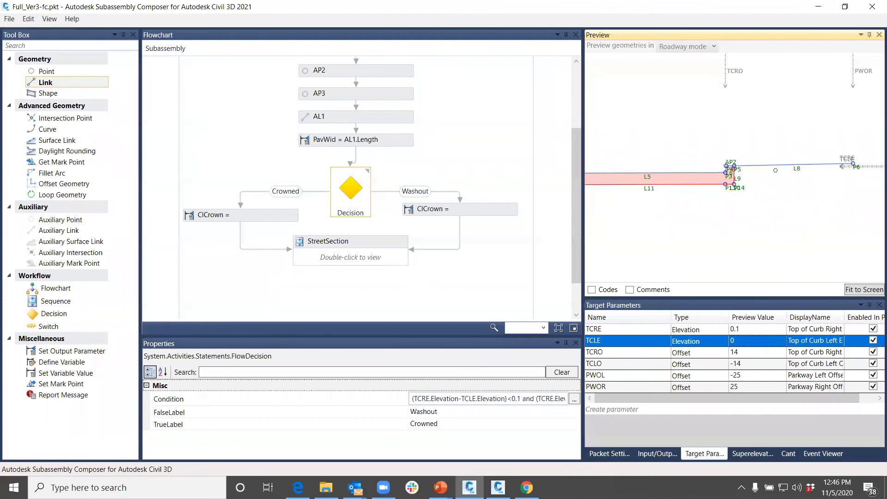
pyautogui.scroll(2, 718, 175)
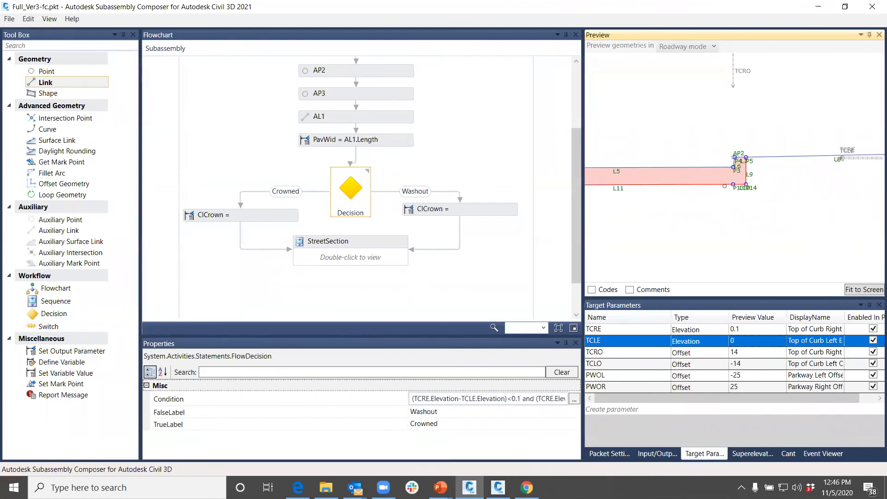
pyautogui.scroll(-1, 677, 186)
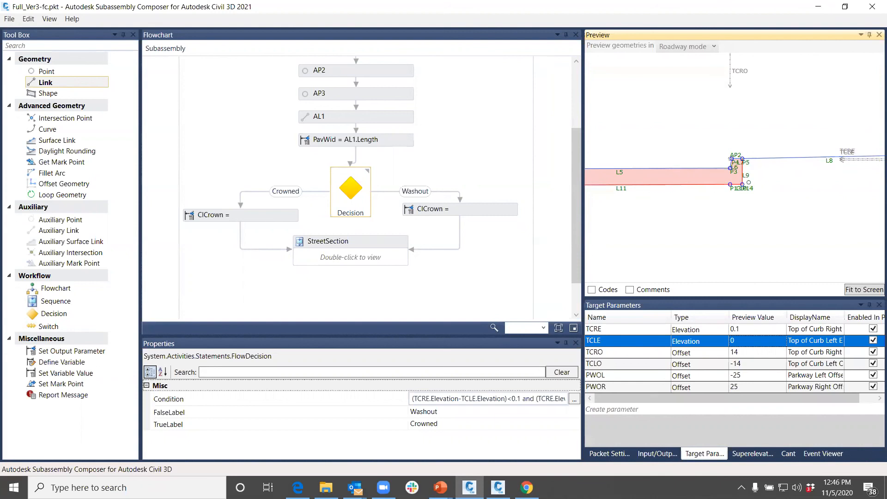
pyautogui.scroll(-2, 653, 188)
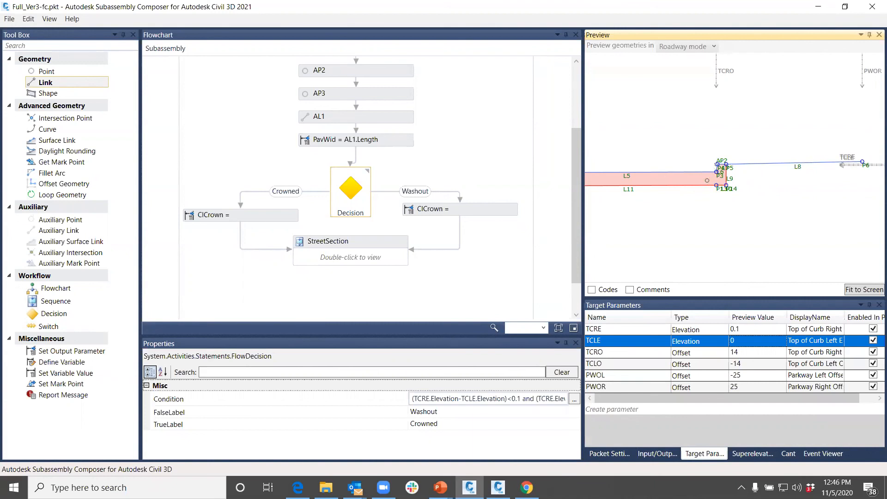
pyautogui.scroll(-2, 663, 184)
pyautogui.moveTo(663, 183); pyautogui.dragTo(725, 204, button='middle')
pyautogui.scroll(2, 725, 204)
pyautogui.scroll(1, 743, 208)
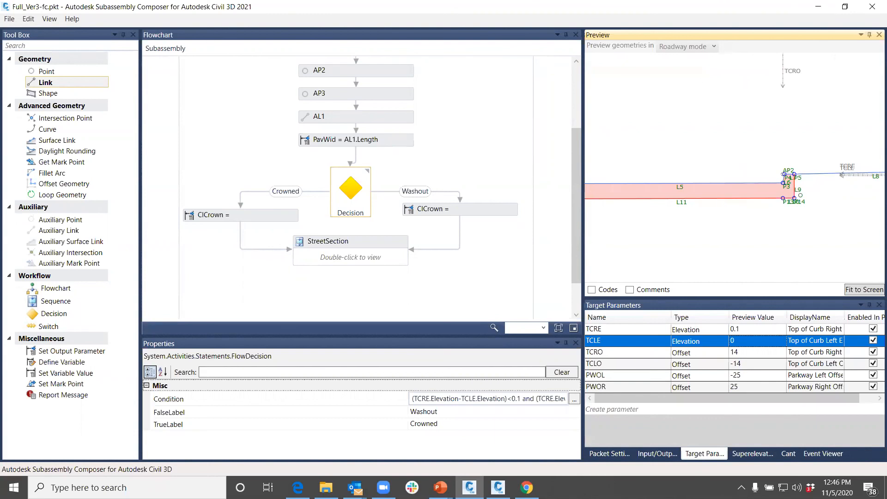
pyautogui.scroll(-4, 722, 192)
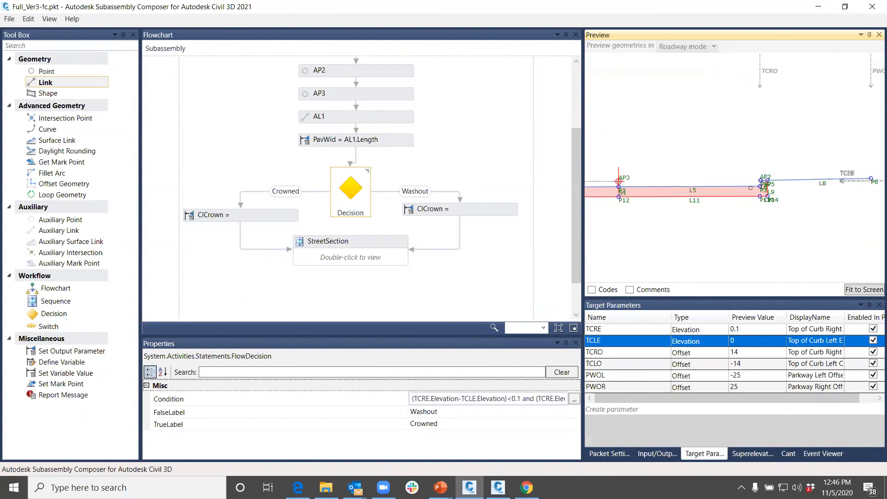
# Examine the previewed street section from pavement links L4 and L5 out to the curbs at AP1 and AP2
pyautogui.scroll(1, 721, 190)
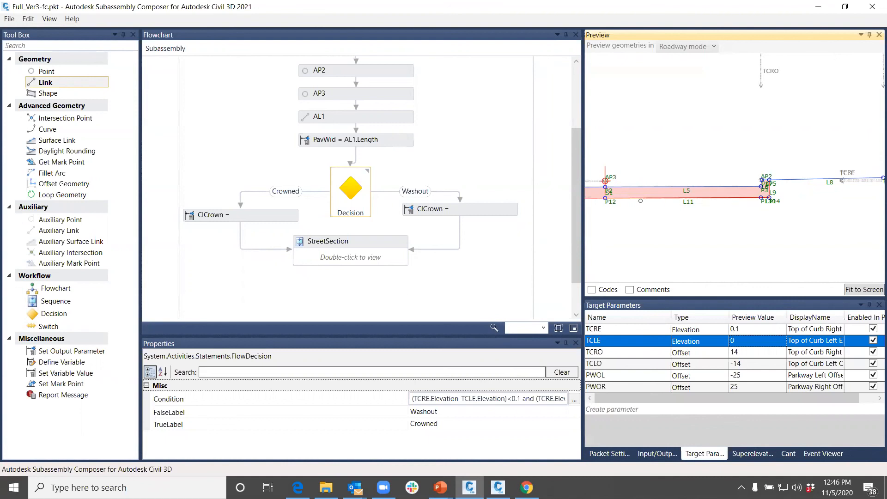
pyautogui.moveTo(587, 203); pyautogui.dragTo(726, 206, button='middle')
pyautogui.scroll(-4, 721, 210)
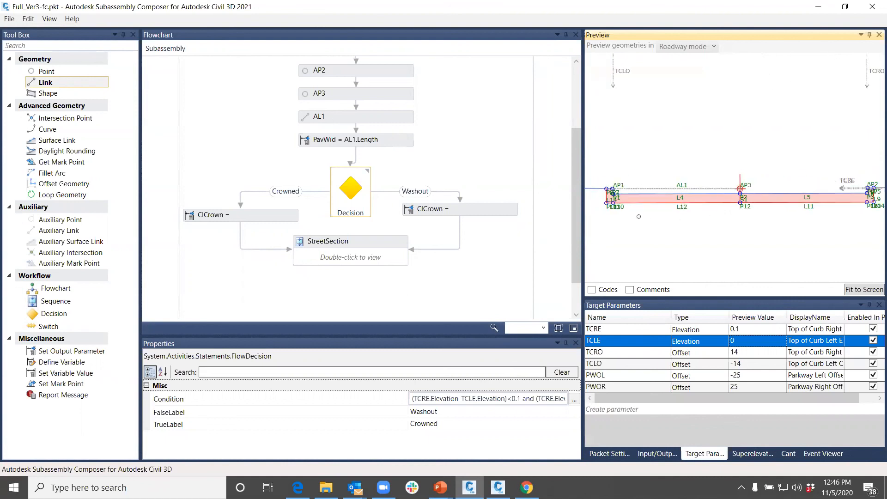
pyautogui.scroll(-1, 716, 220)
pyautogui.moveTo(750, 225); pyautogui.dragTo(763, 214, button='middle')
pyautogui.scroll(-2, 764, 214)
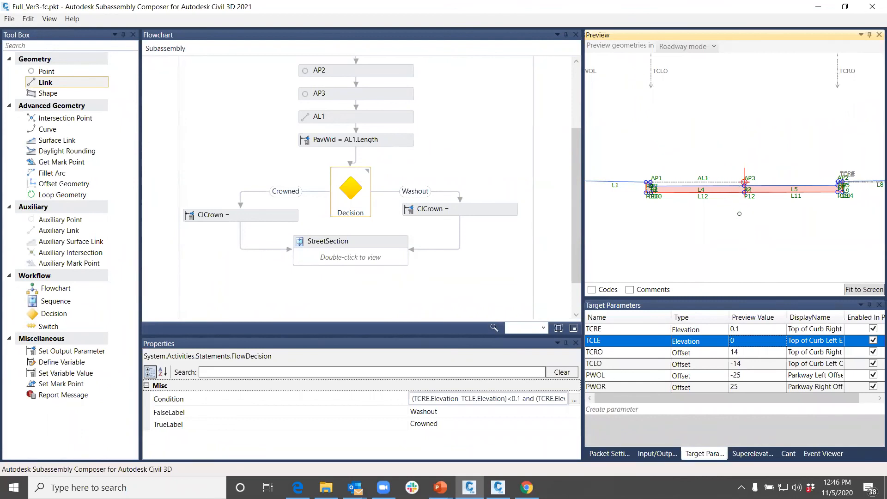
pyautogui.moveTo(715, 223); pyautogui.dragTo(696, 225, button='middle')
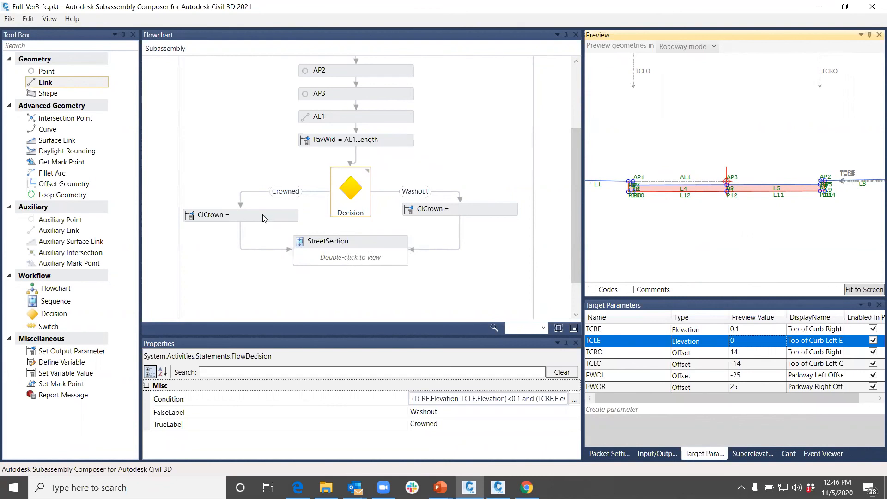
# Open the StreetSection sequence in the flowchart and review its list of points and links
pyautogui.doubleClick(369, 245)
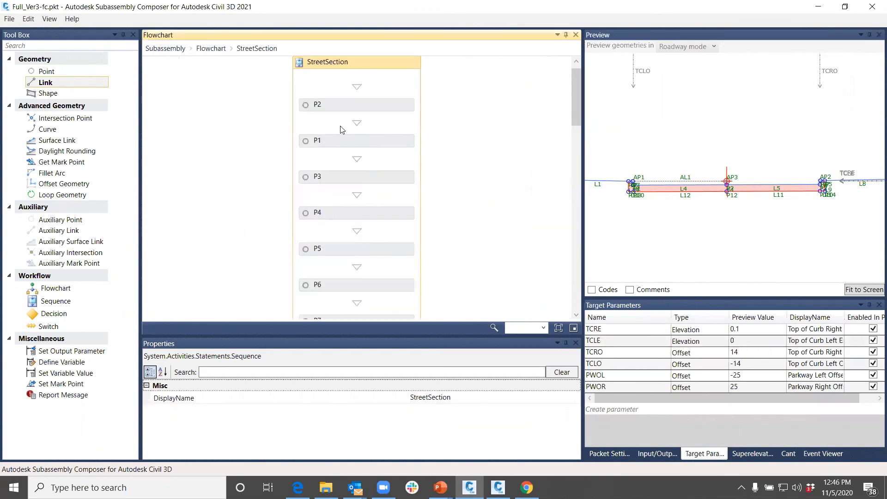
pyautogui.scroll(-5, 342, 130)
pyautogui.scroll(-10, 348, 146)
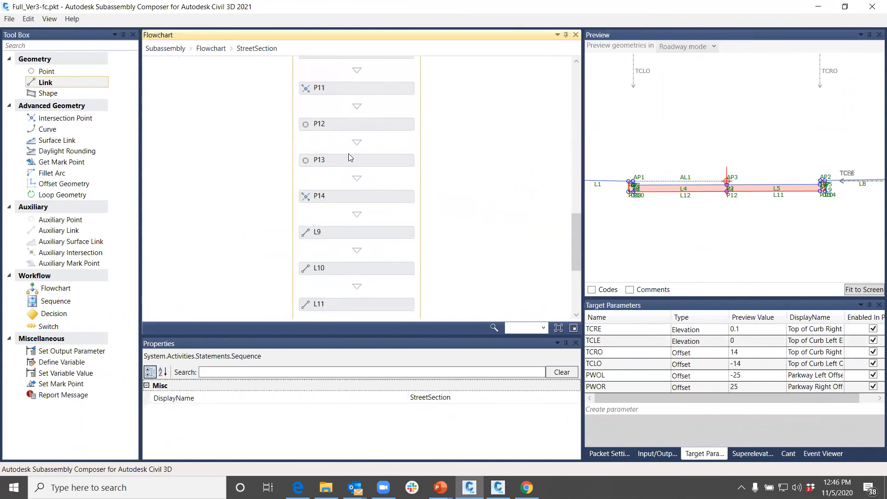
pyautogui.scroll(15, 329, 226)
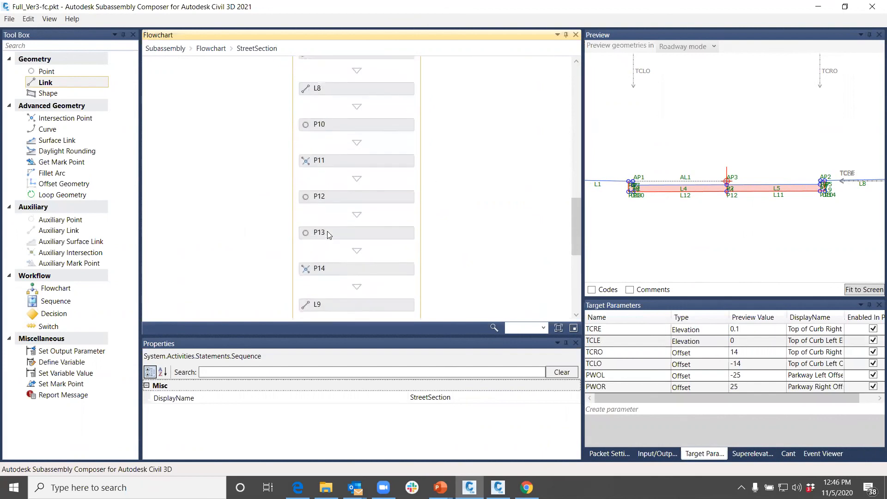
pyautogui.scroll(3, 331, 221)
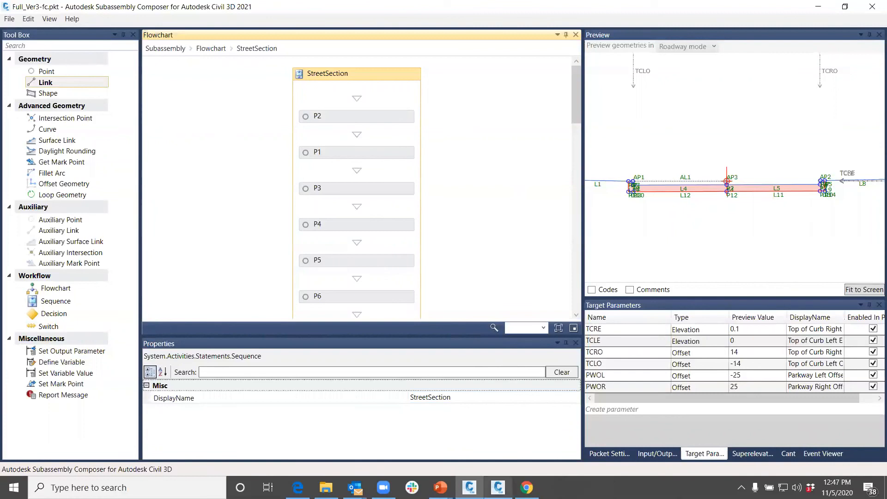
# Switch to the DRAIN1190102 drawing in Civil 3D and inspect the trapezoidal channel assembly
pyautogui.click(499, 485)
pyautogui.scroll(-4, 531, 311)
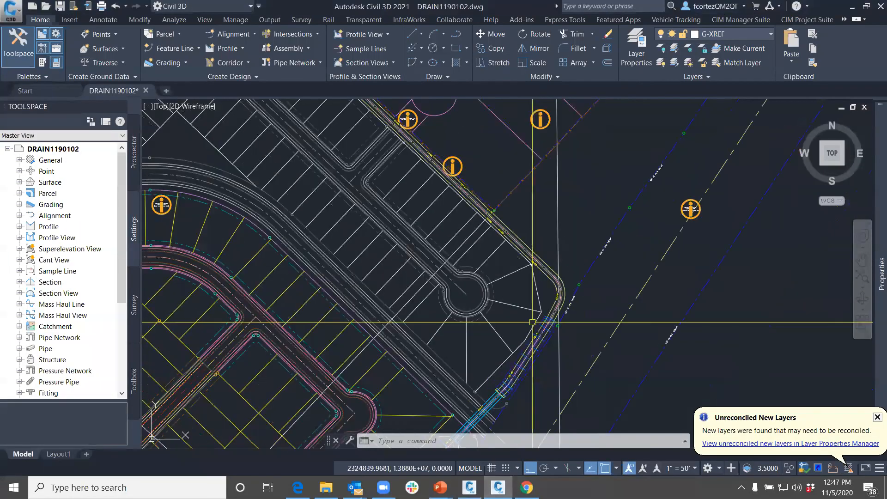
pyautogui.scroll(-2, 536, 322)
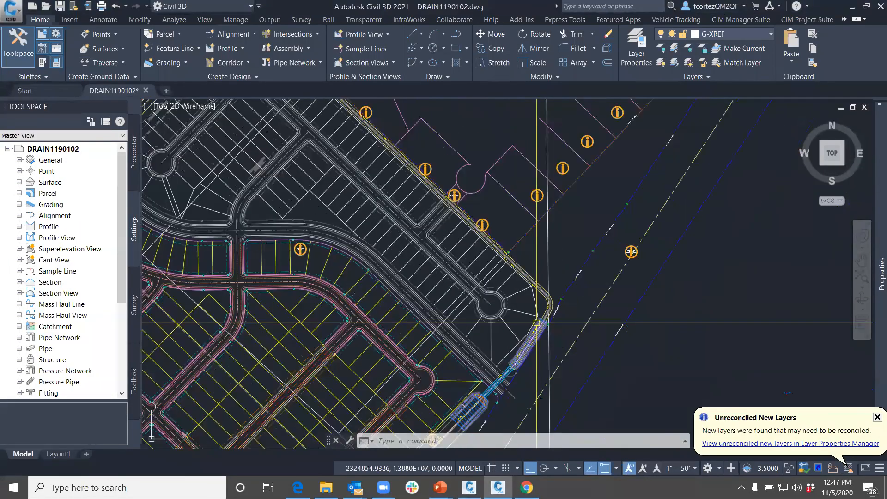
pyautogui.moveTo(688, 331); pyautogui.dragTo(406, 301, button='middle')
pyautogui.scroll(12, 504, 363)
pyautogui.scroll(-5, 484, 260)
pyautogui.scroll(-5, 484, 260)
pyautogui.scroll(7, 491, 233)
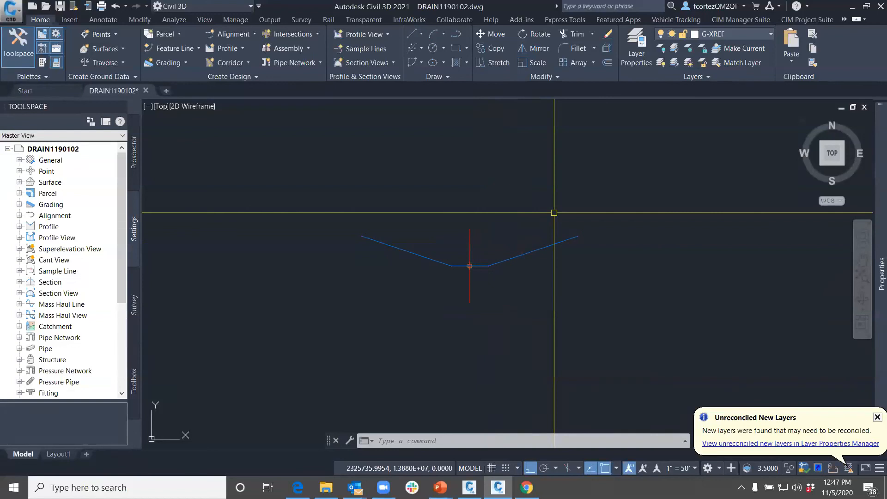
pyautogui.scroll(-2, 509, 221)
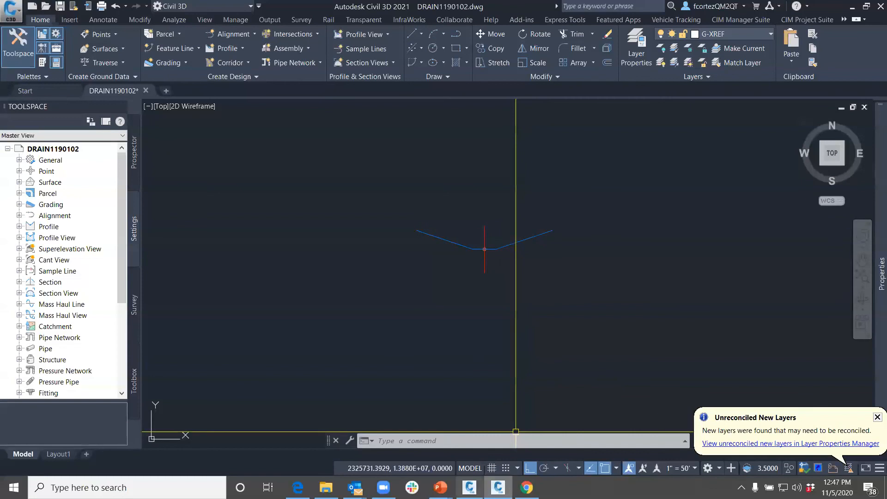
pyautogui.click(473, 455)
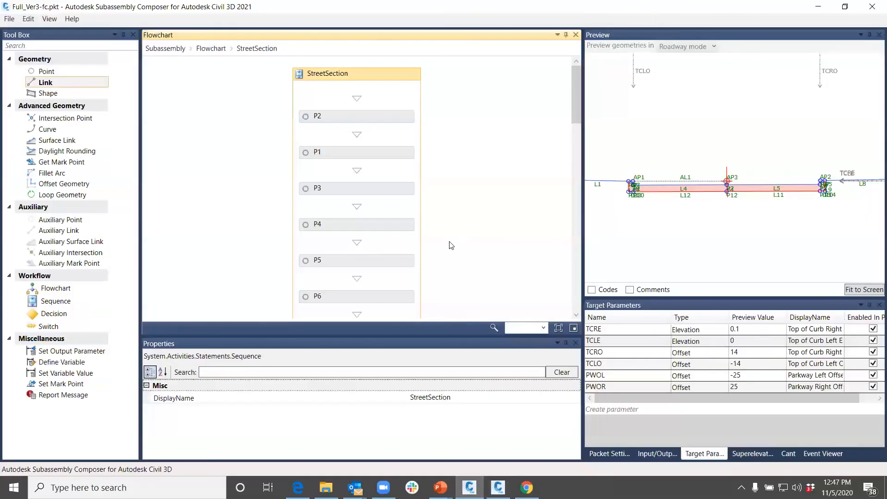
pyautogui.click(498, 487)
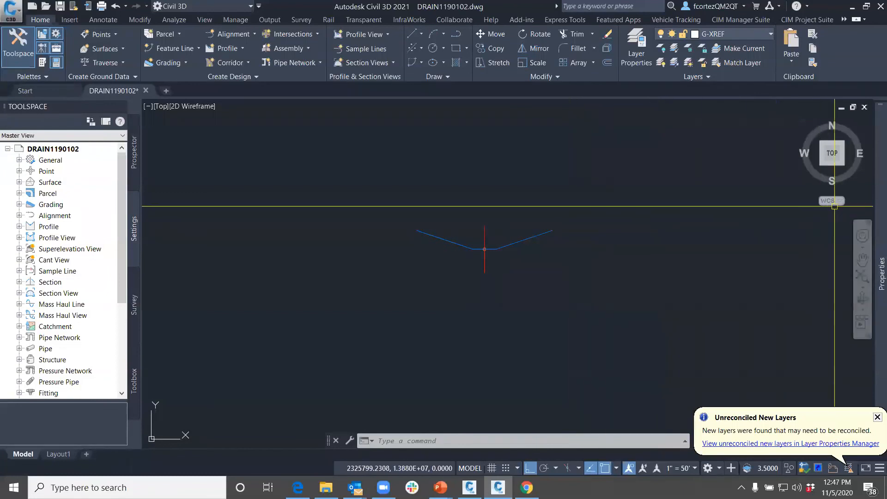
# Show the tool palettes and start the BasicLaneTransition subassembly from the Imperial Basic Subassemblies
pyautogui.moveTo(880, 209)
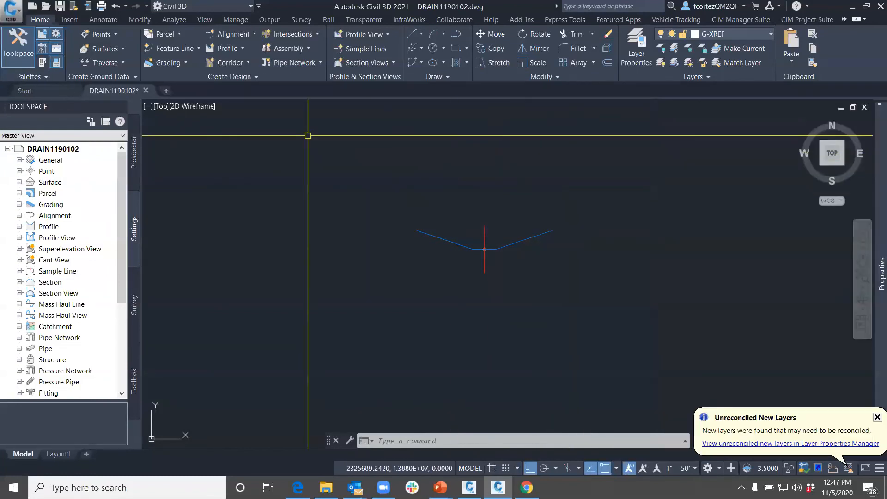
pyautogui.click(42, 62)
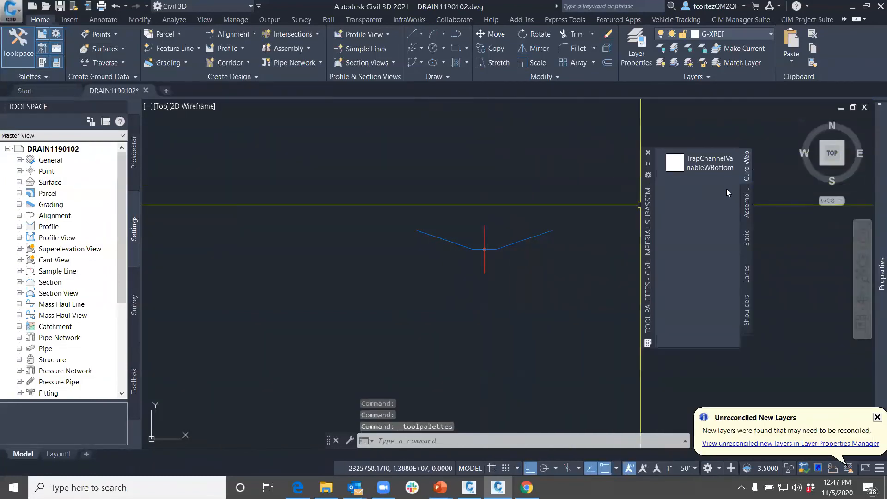
pyautogui.click(746, 202)
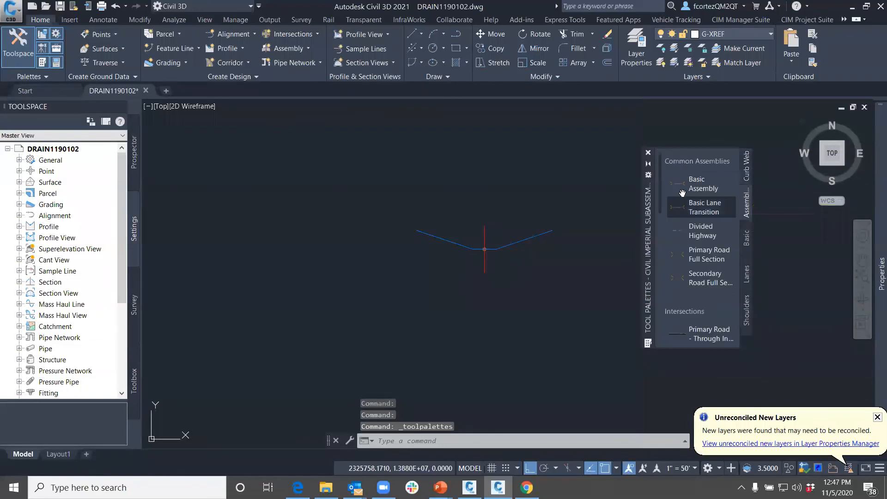
pyautogui.click(746, 239)
pyautogui.click(675, 226)
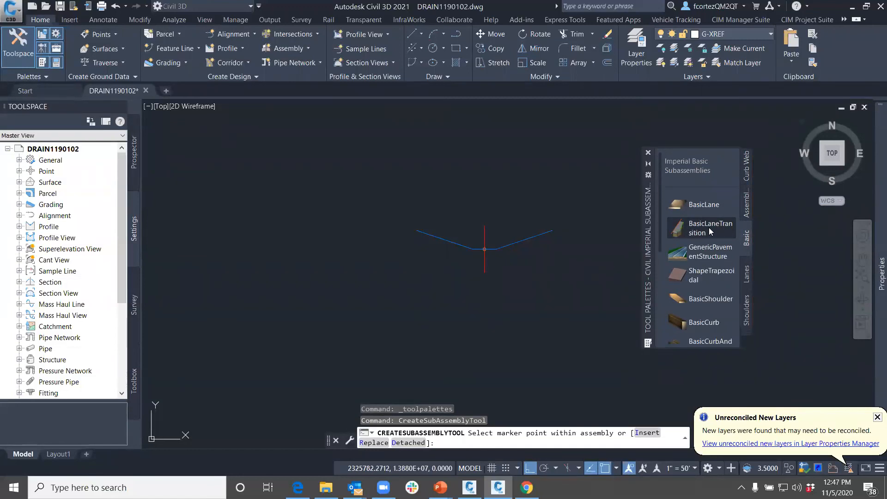
# Review the BasicLaneTransition properties, including default width, depth, slope and transition, and leave the command without placing it
pyautogui.moveTo(864, 250)
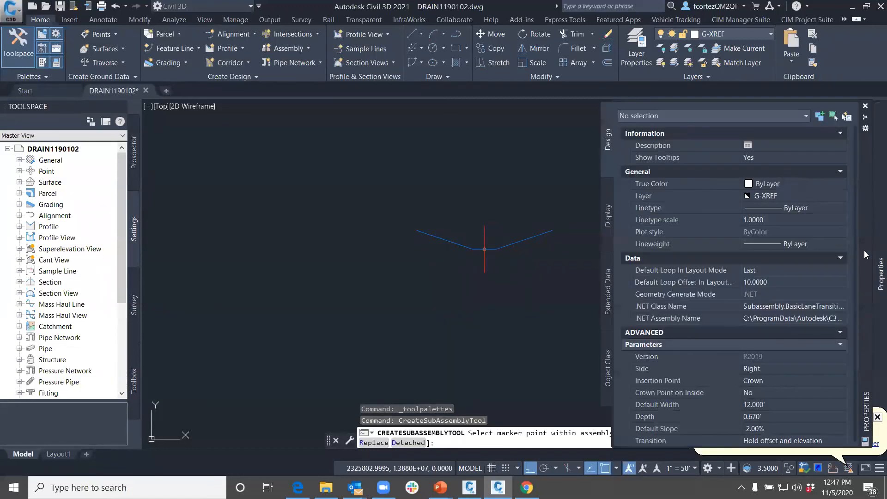
pyautogui.scroll(-1, 714, 381)
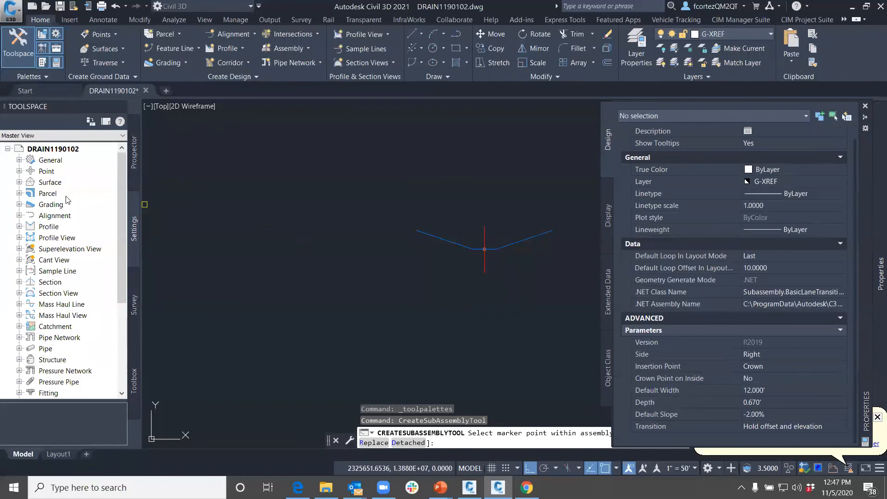
pyautogui.moveTo(873, 299)
pyautogui.scroll(1, 762, 212)
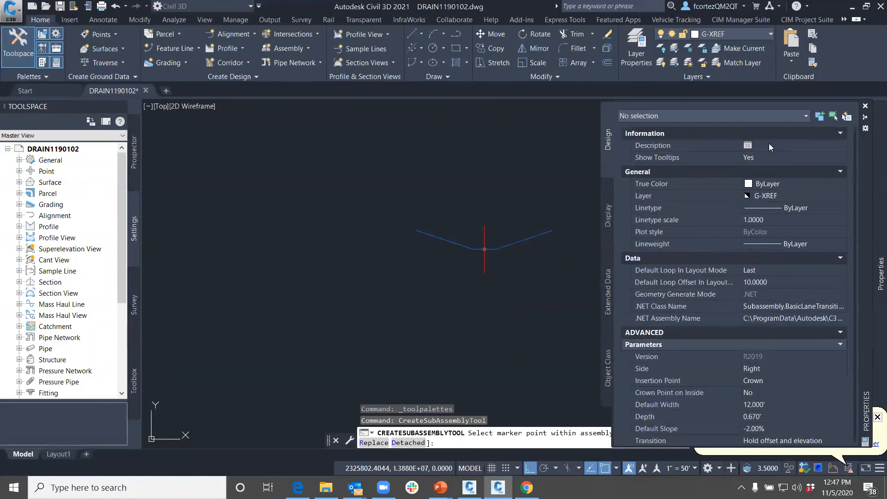
pyautogui.scroll(-1, 769, 146)
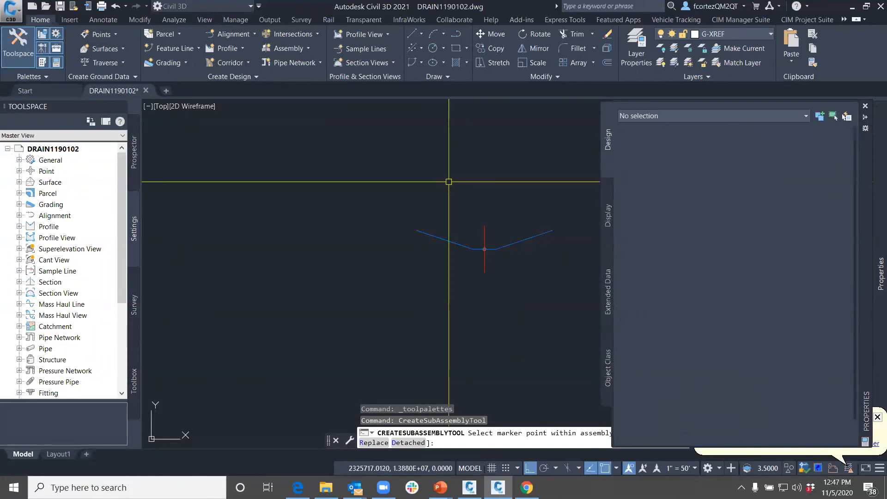
pyautogui.press('Escape')
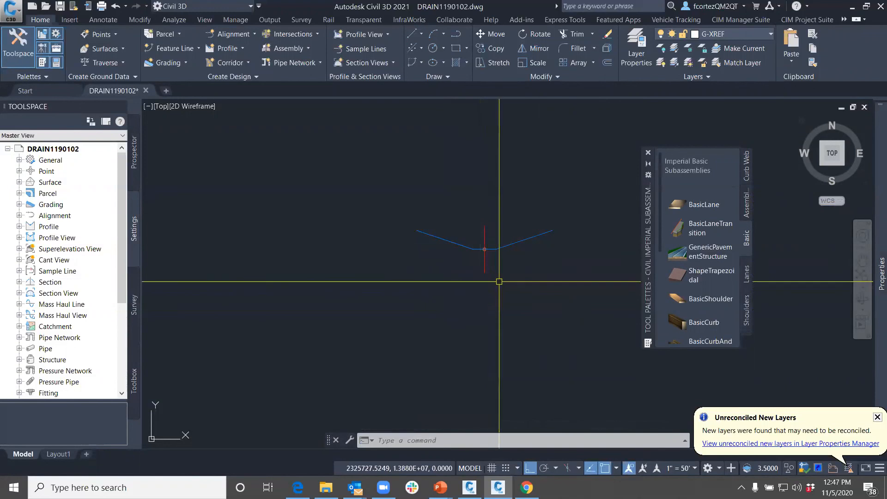
# Switch to Subassembly Composer and review the street subassembly's input/output parameters and its target parameters
pyautogui.click(469, 487)
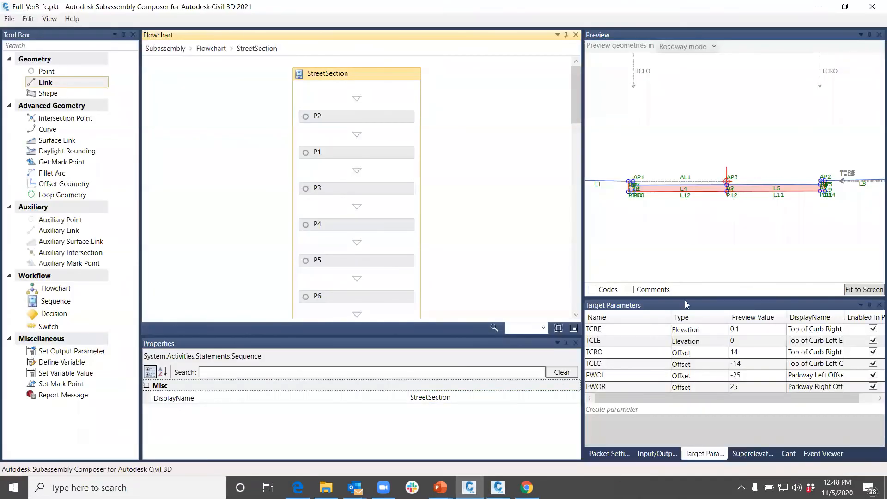
pyautogui.click(658, 454)
pyautogui.scroll(-2, 614, 376)
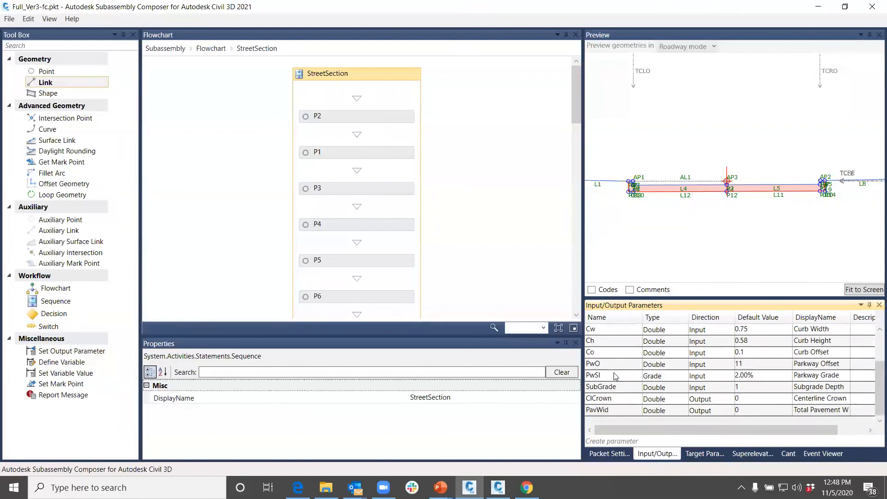
pyautogui.scroll(2, 612, 365)
pyautogui.scroll(-2, 609, 356)
pyautogui.scroll(2, 609, 360)
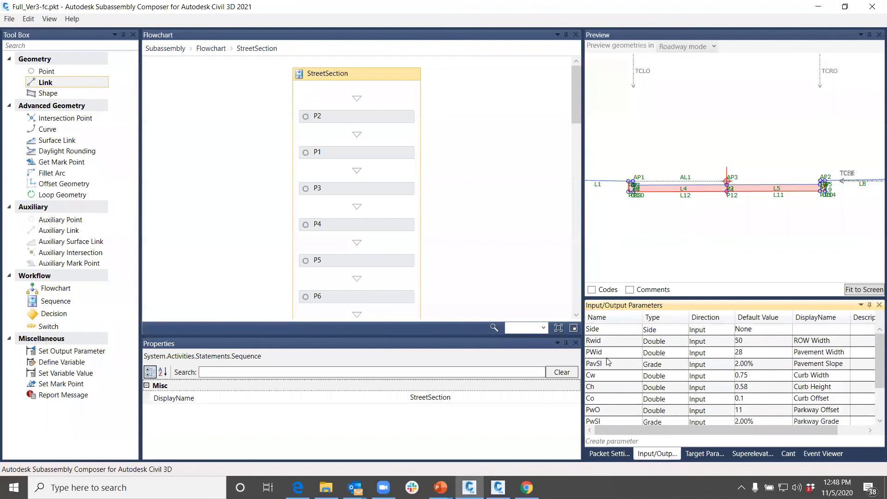
pyautogui.scroll(-1, 607, 361)
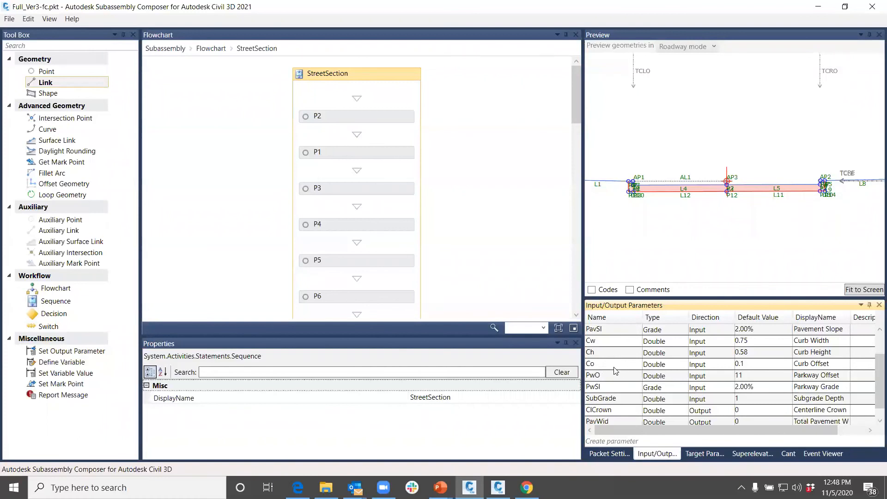
pyautogui.scroll(-1, 618, 373)
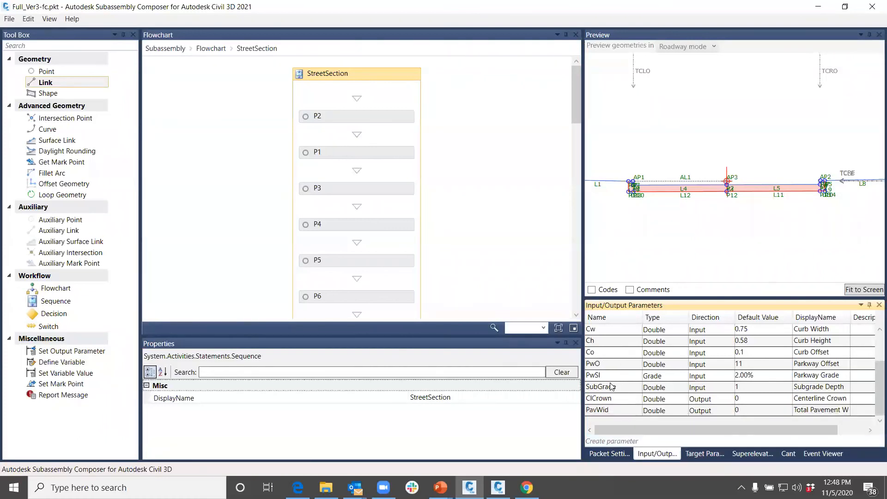
pyautogui.click(698, 457)
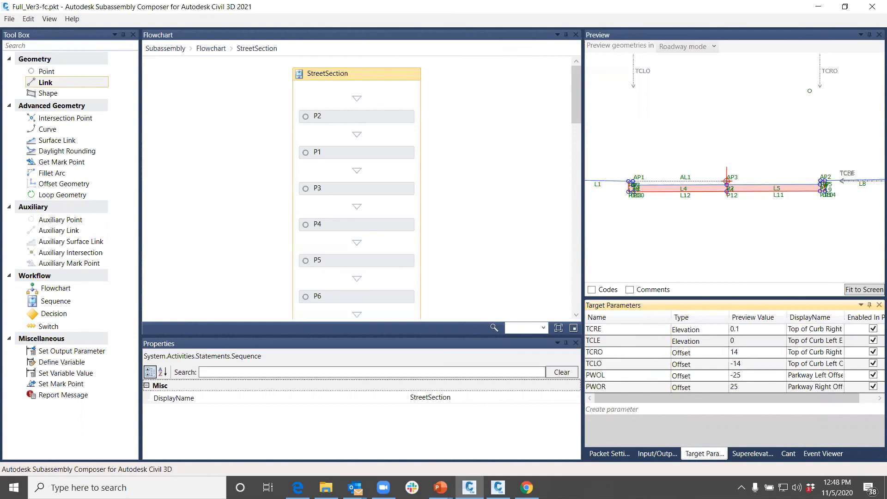
# Close Subassembly Composer without saving the changes to Full_Ver3-fc.pkt and view the channel assembly in Civil 3D
pyautogui.click(872, 7)
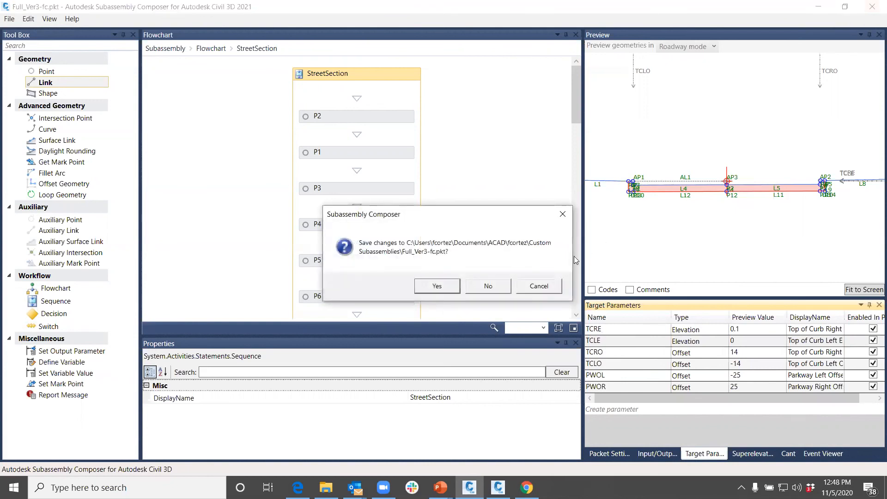
pyautogui.click(499, 285)
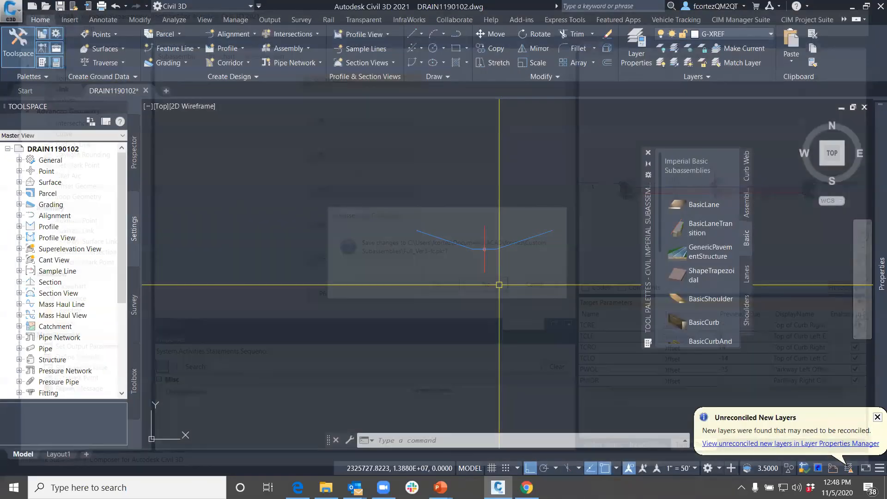
pyautogui.scroll(7, 462, 238)
pyautogui.scroll(-3, 409, 266)
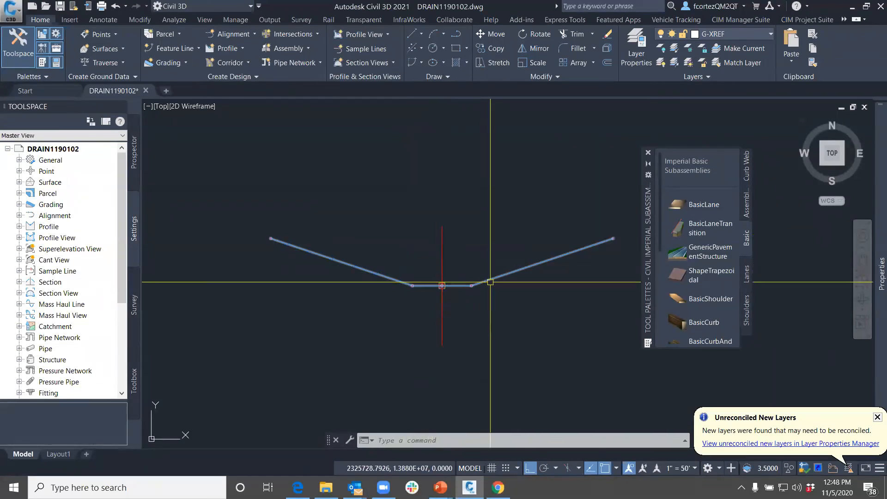
# Start UrbanCurbGutterGeneral from the Curbs palette, review its slope, subbase and Dimension A to G parameters, and cancel the placement
pyautogui.click(746, 335)
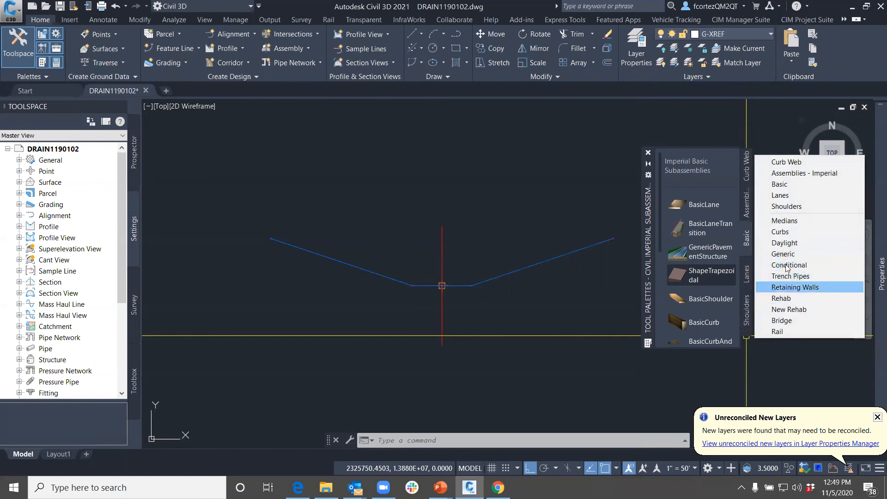
pyautogui.click(782, 231)
pyautogui.click(702, 204)
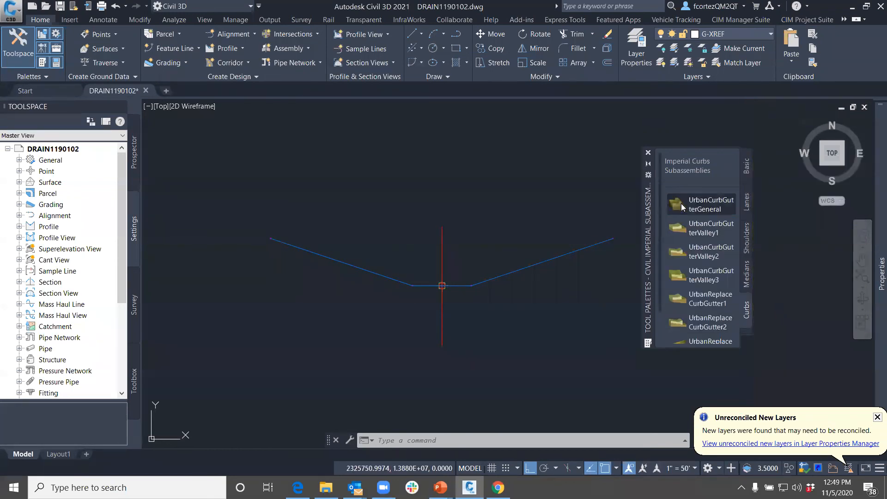
pyautogui.scroll(-5, 673, 386)
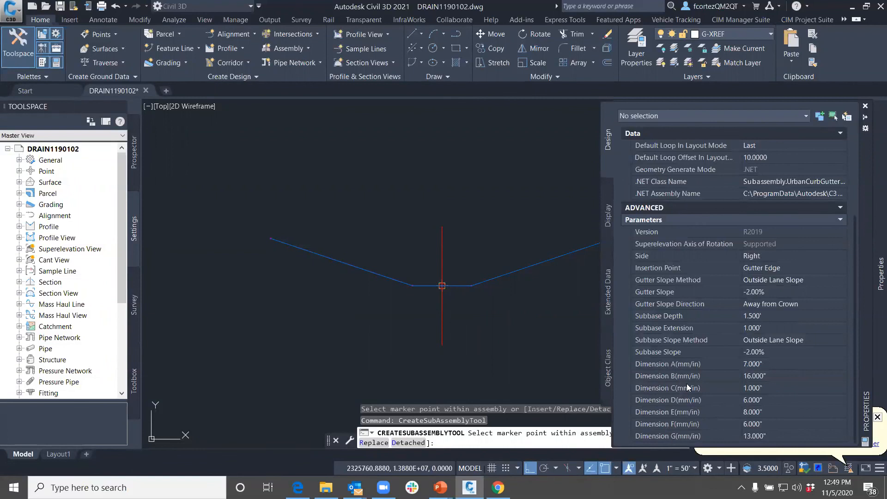
pyautogui.moveTo(669, 439)
pyautogui.moveTo(667, 376)
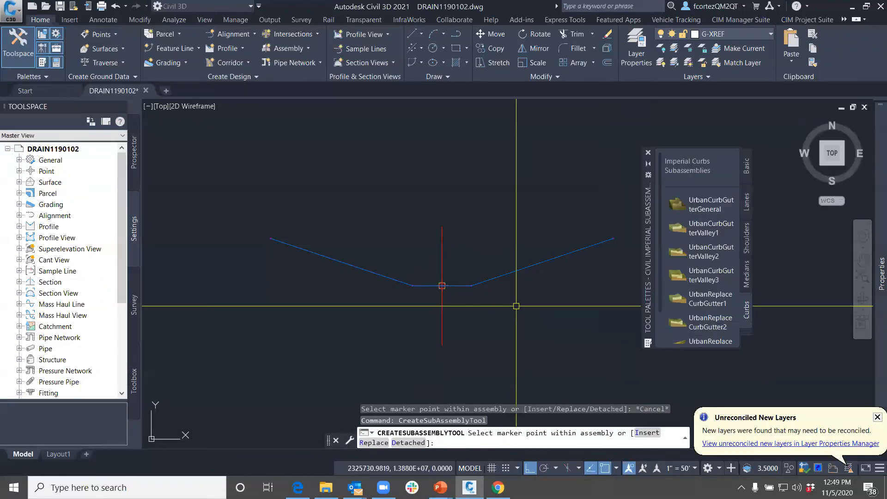
pyautogui.press('Escape')
pyautogui.press('Escape')
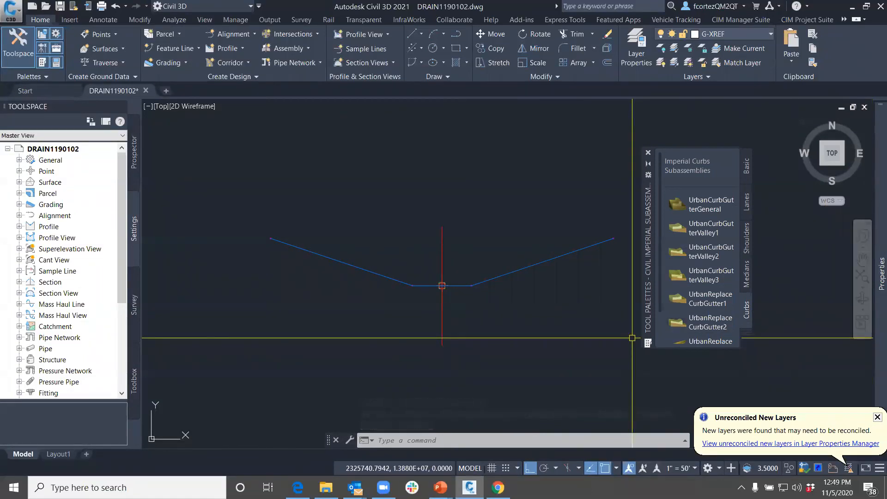
# Switch to the PowerPoint slide show and advance from the Demonstration slide to the Questions slide
pyautogui.press('super+Tab')
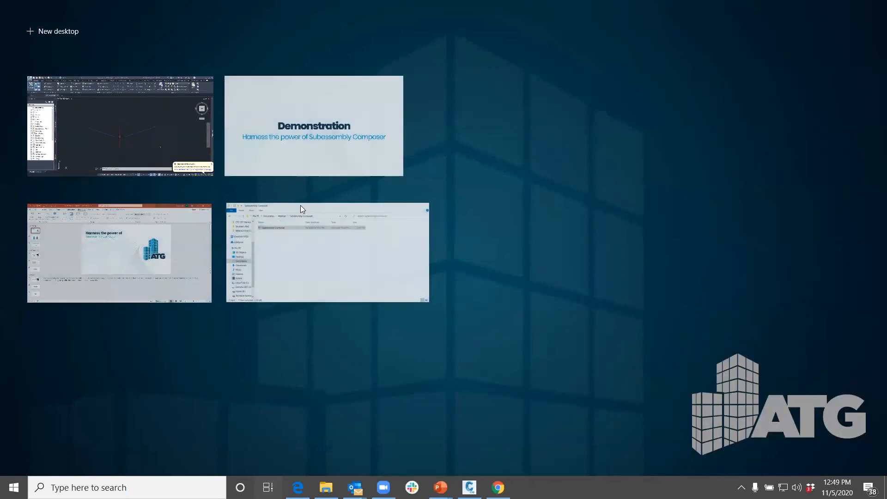
pyautogui.press('Return')
pyautogui.press('Right')
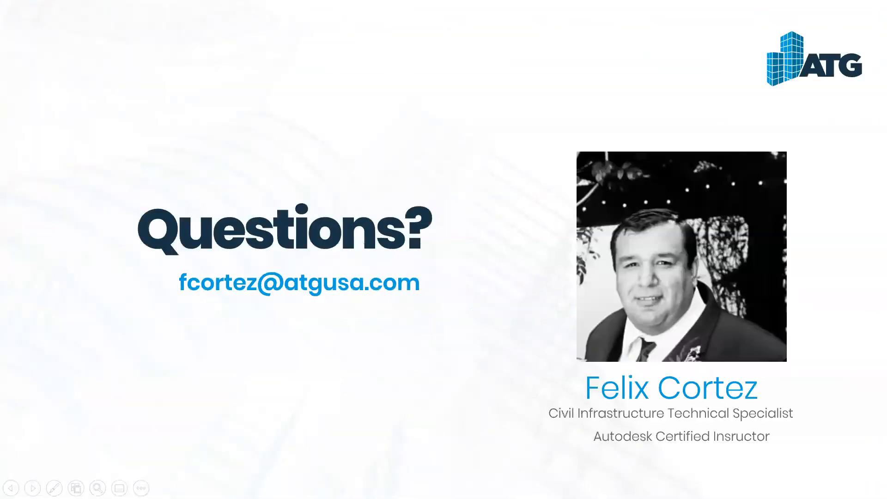